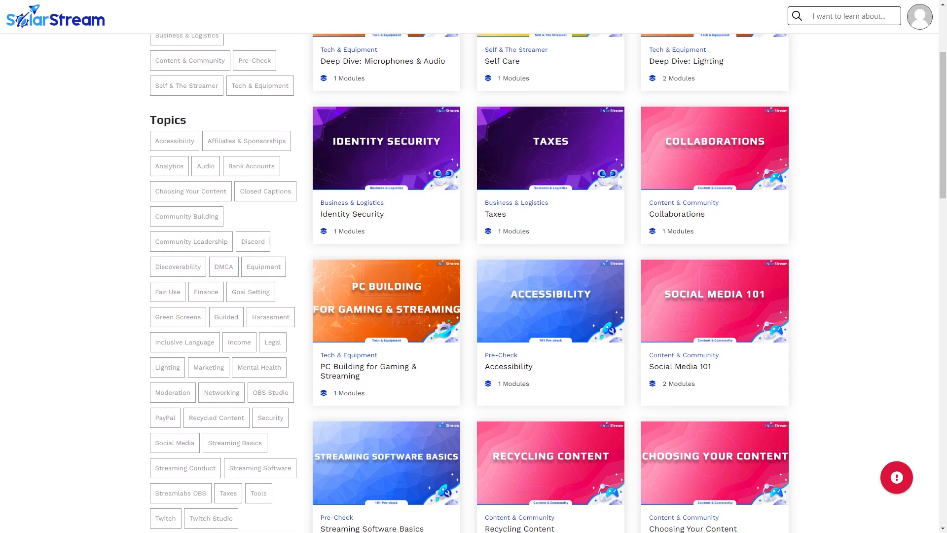
Step: Browse the SolarStream course catalogue, including the topic filters and the available course modules
{"action": "scroll", "coordinate": [473, 281], "scroll_direction": "down", "scroll_amount": 10}
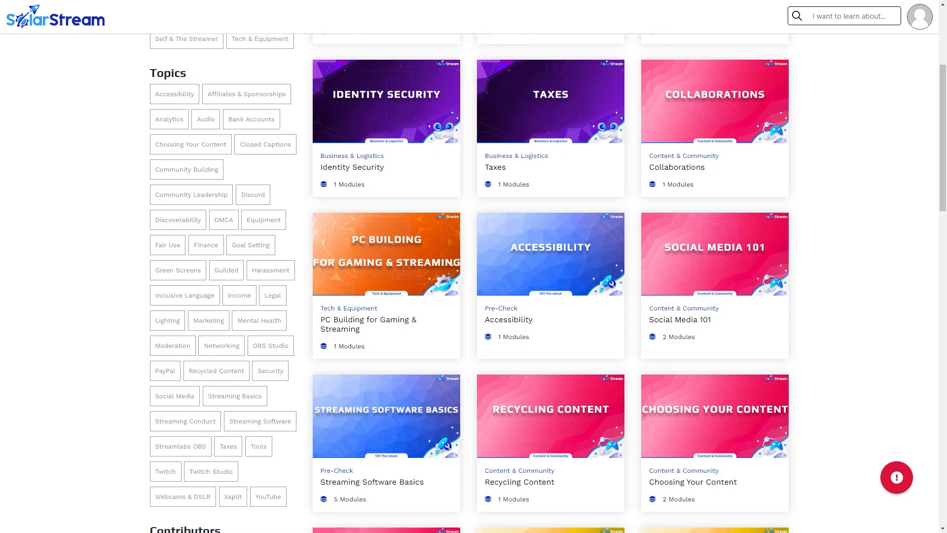
{"action": "scroll", "coordinate": [473, 281], "scroll_direction": "down", "scroll_amount": 6}
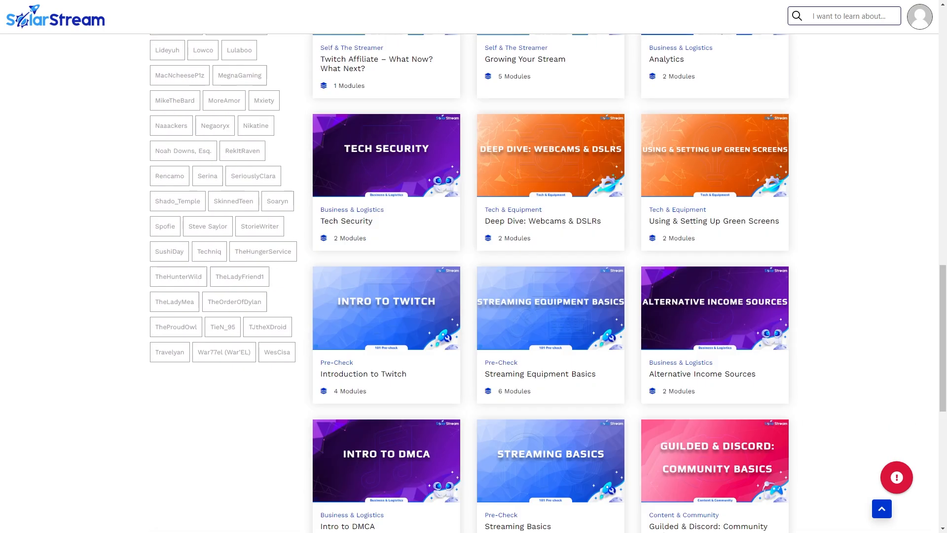
{"action": "scroll", "coordinate": [474, 281], "scroll_direction": "down", "scroll_amount": 1}
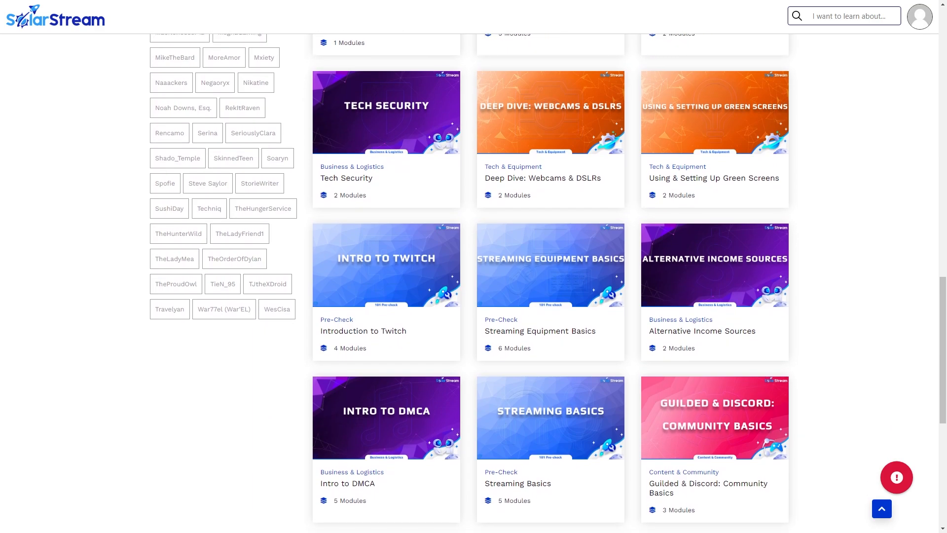
{"action": "scroll", "coordinate": [473, 281], "scroll_direction": "down", "scroll_amount": 1}
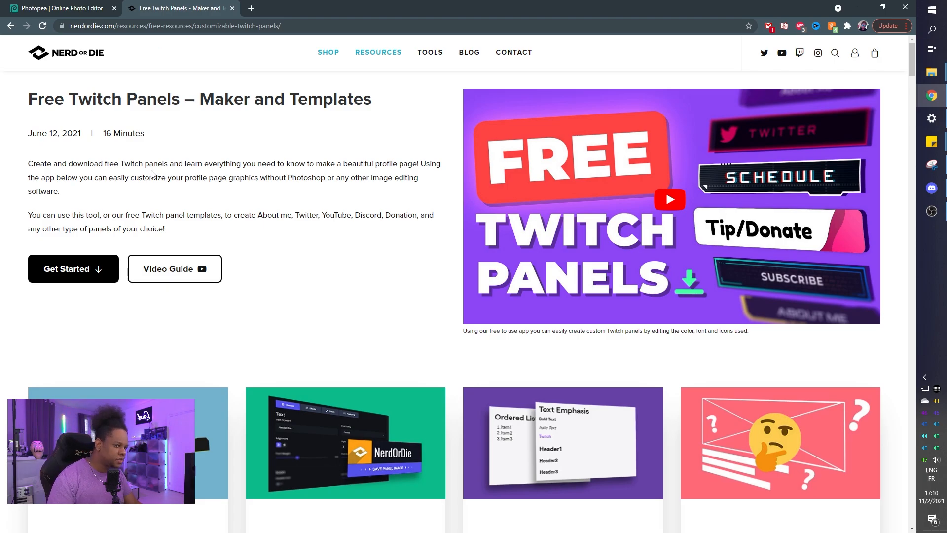
Step: Examine the free Twitch panels page on Nerd or Die, including its resource sections and the premade panel templates
{"action": "scroll", "coordinate": [53, 291], "scroll_direction": "down", "scroll_amount": 4}
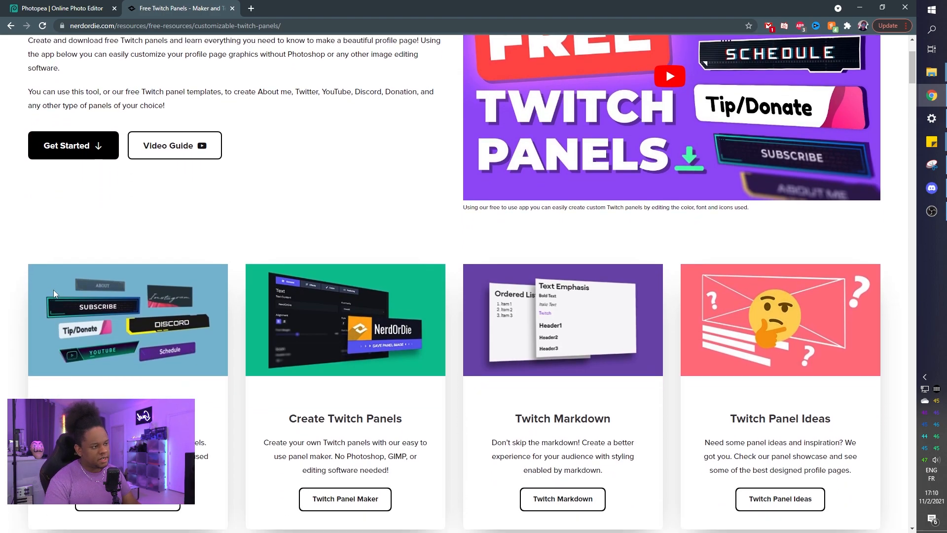
{"action": "scroll", "coordinate": [54, 294], "scroll_direction": "down", "scroll_amount": 3}
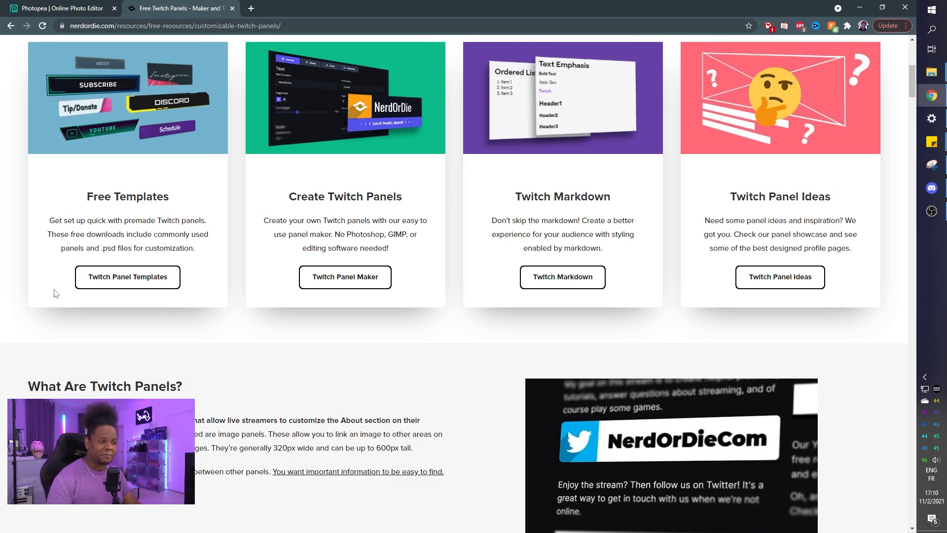
{"action": "scroll", "coordinate": [228, 320], "scroll_direction": "down", "scroll_amount": 10}
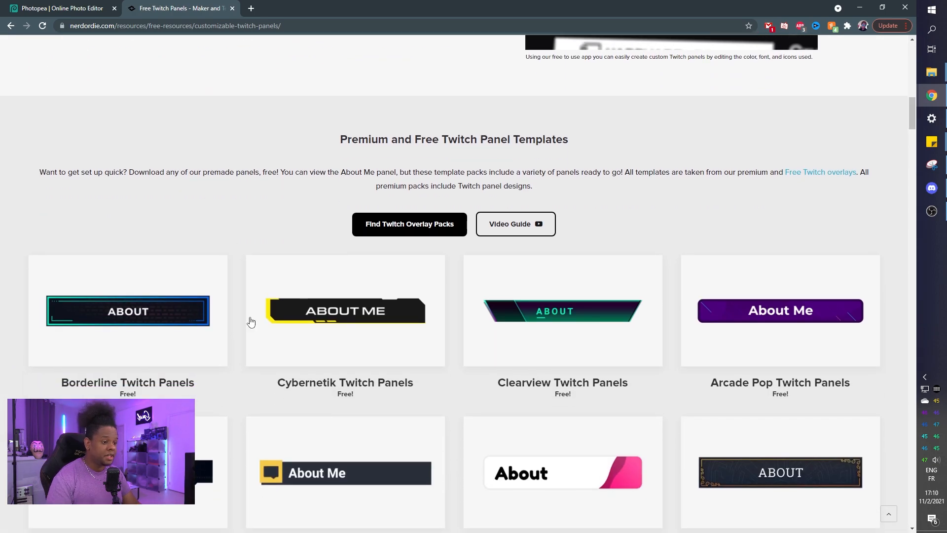
{"action": "scroll", "coordinate": [250, 320], "scroll_direction": "down", "scroll_amount": 3}
{"action": "mouse_move", "coordinate": [251, 321]}
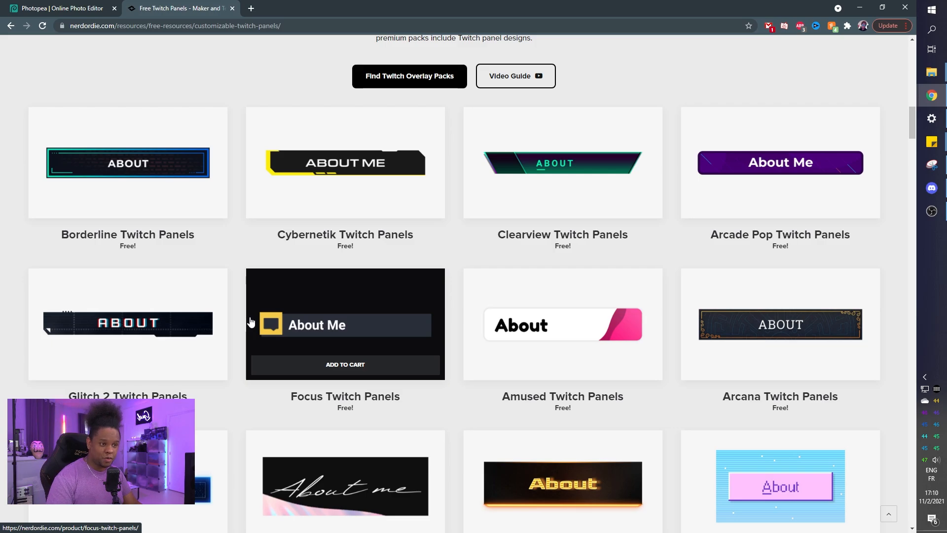
{"action": "scroll", "coordinate": [251, 322], "scroll_direction": "up", "scroll_amount": 10}
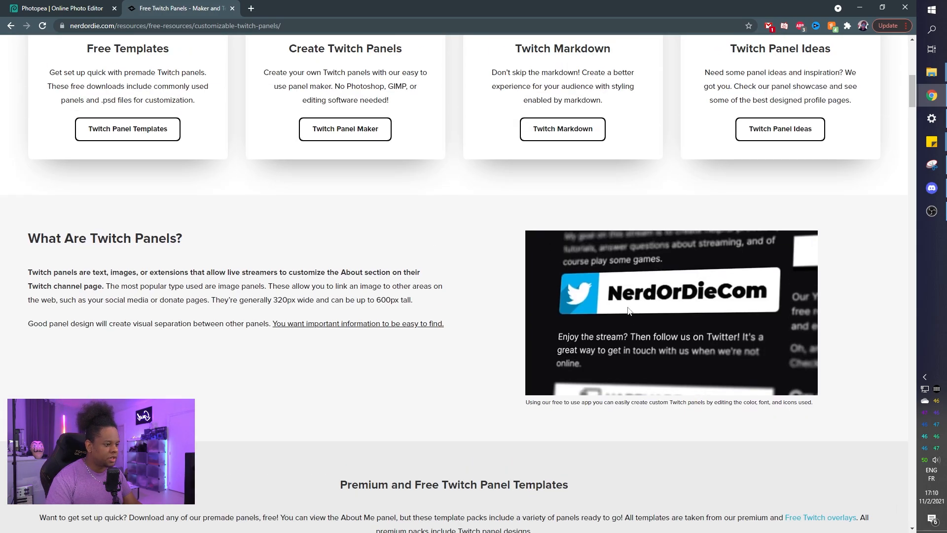
{"action": "scroll", "coordinate": [418, 281], "scroll_direction": "down", "scroll_amount": 15}
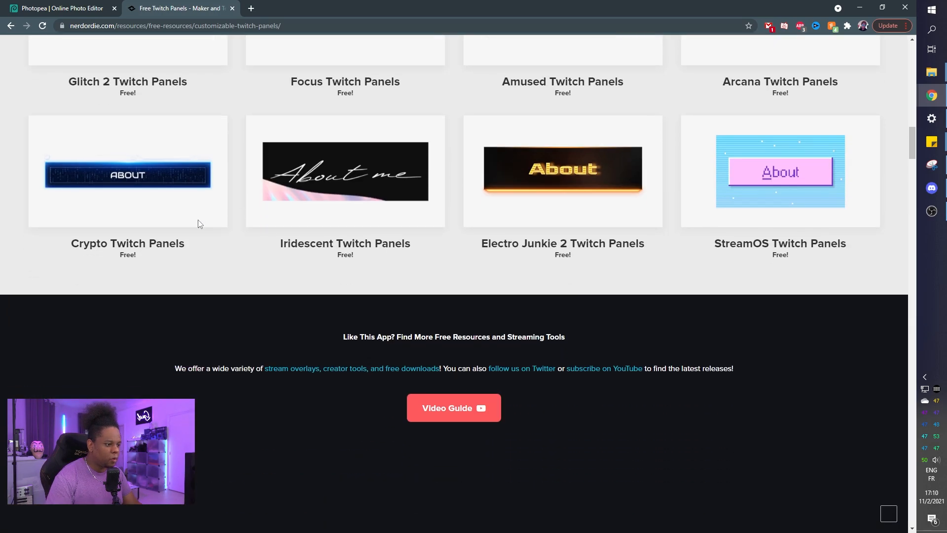
{"action": "scroll", "coordinate": [199, 224], "scroll_direction": "up", "scroll_amount": 14}
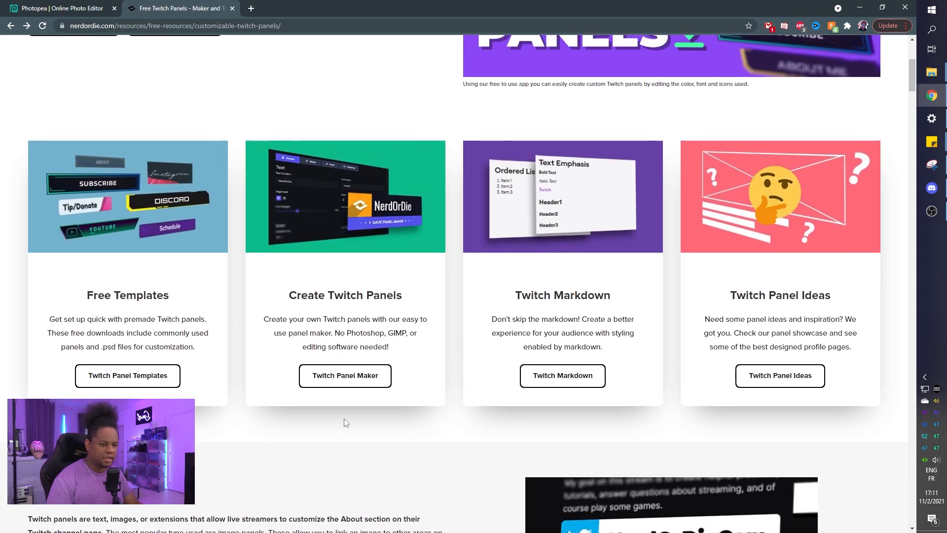
Step: Open the Twitch Panel Maker and set the panel's text content to "POOP"
{"action": "left_click", "coordinate": [345, 375]}
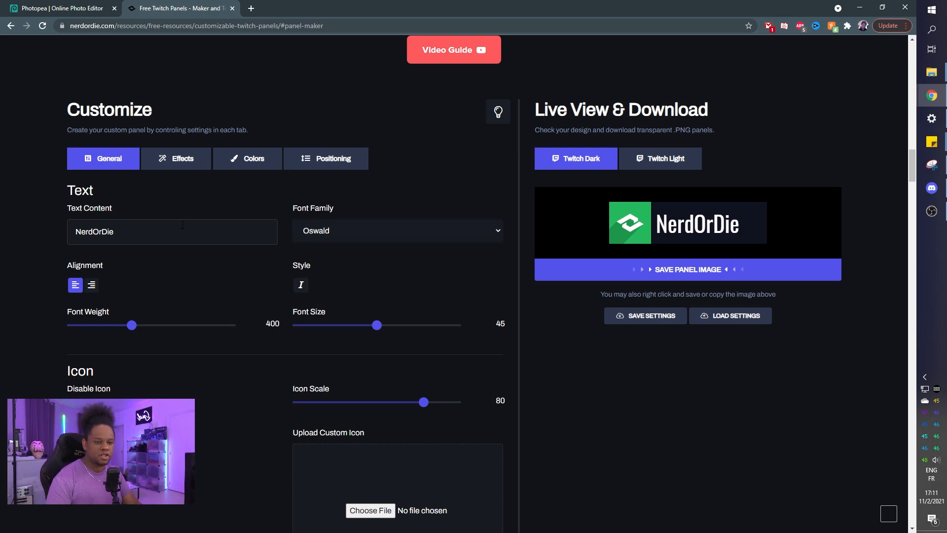
{"action": "double_click", "coordinate": [129, 228]}
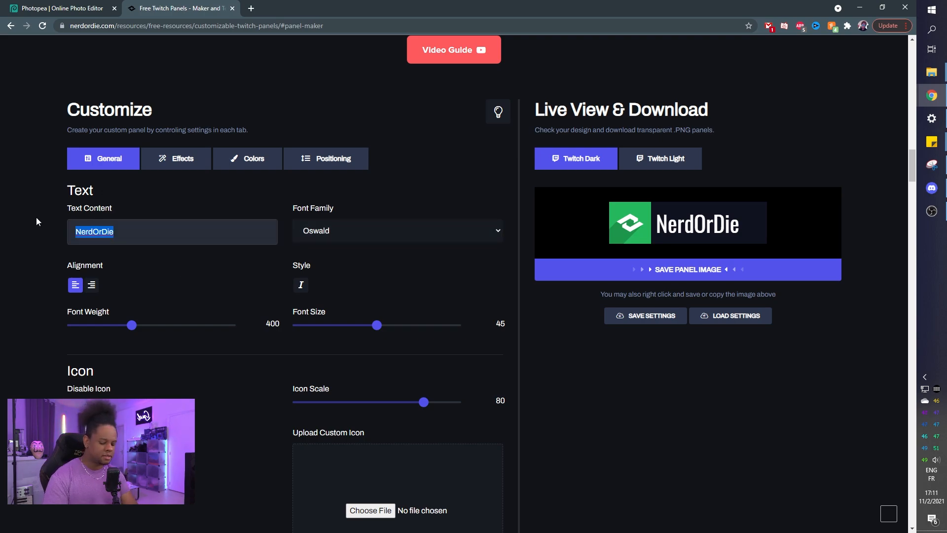
{"action": "type", "text": "POOP"}
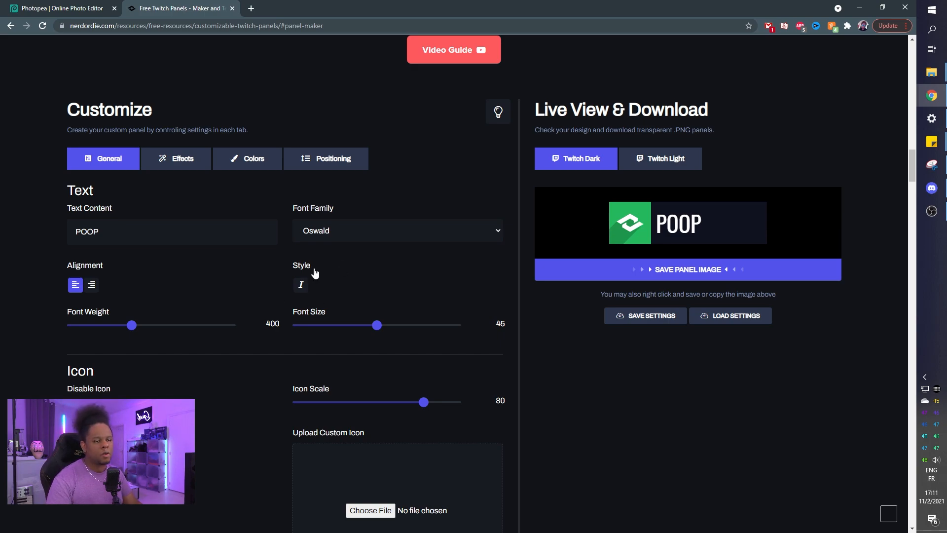
Step: Look over the panel maker's general text and icon settings and preview the panel in Twitch Light mode
{"action": "scroll", "coordinate": [265, 294], "scroll_direction": "down", "scroll_amount": 2}
{"action": "scroll", "coordinate": [235, 278], "scroll_direction": "up", "scroll_amount": 2}
{"action": "scroll", "coordinate": [205, 291], "scroll_direction": "down", "scroll_amount": 2}
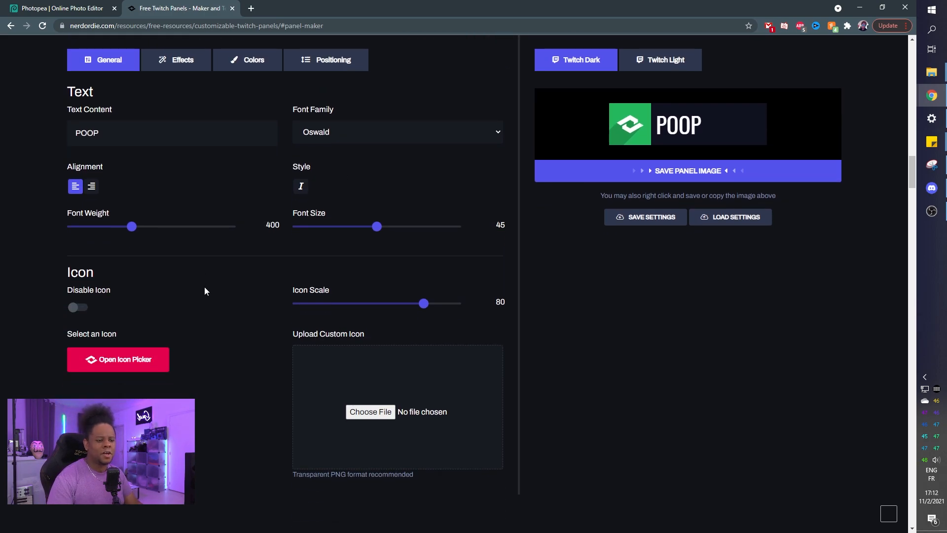
{"action": "scroll", "coordinate": [206, 291], "scroll_direction": "down", "scroll_amount": 1}
{"action": "scroll", "coordinate": [206, 291], "scroll_direction": "up", "scroll_amount": 3}
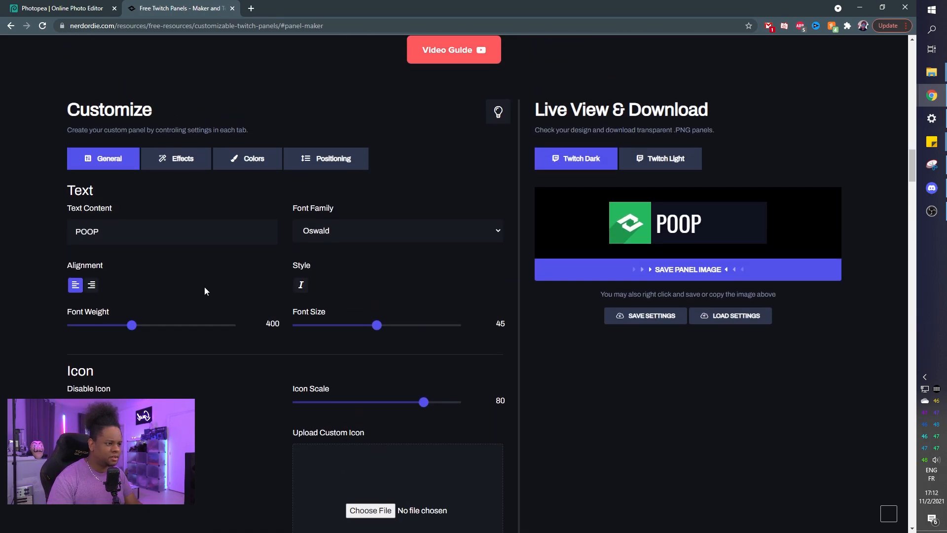
{"action": "left_click", "coordinate": [679, 158]}
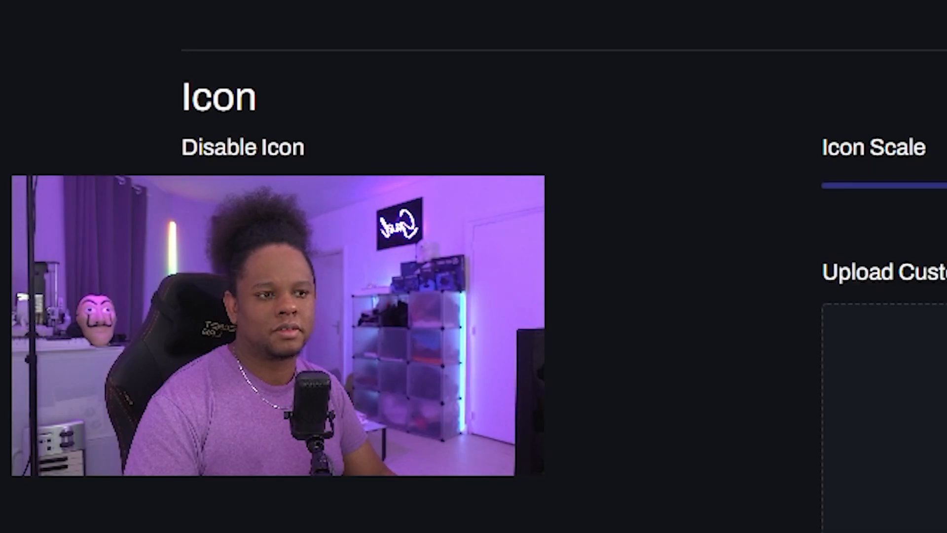
{"action": "scroll", "coordinate": [685, 240], "scroll_direction": "up", "scroll_amount": 8}
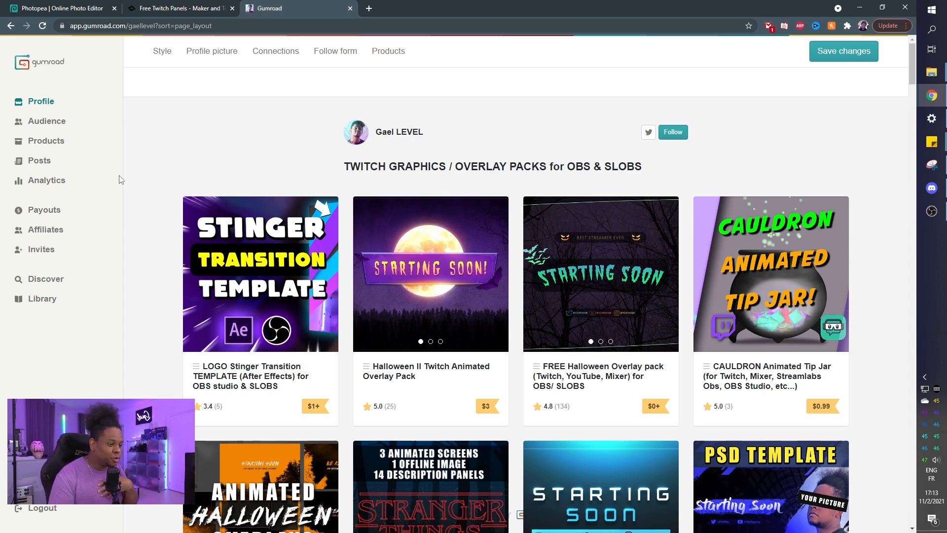
Step: Browse the Twitch overlay packs on Gumroad and view the FREE Halloween Overlay pack
{"action": "scroll", "coordinate": [118, 179], "scroll_direction": "down", "scroll_amount": 6}
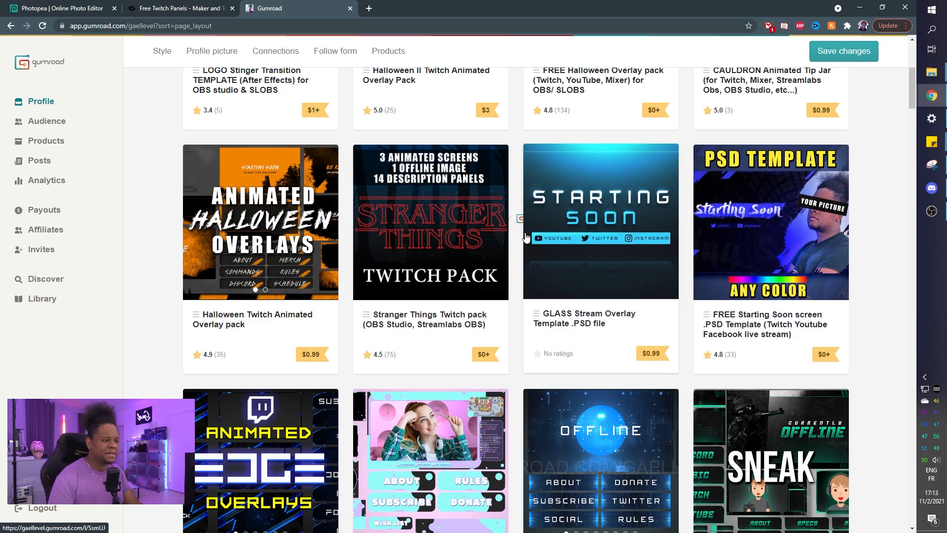
{"action": "scroll", "coordinate": [335, 295], "scroll_direction": "up", "scroll_amount": 5}
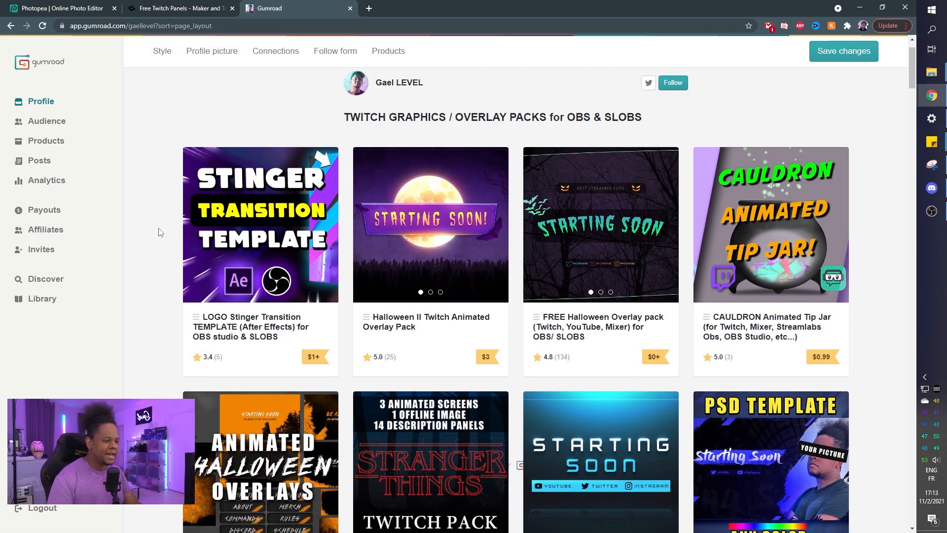
{"action": "scroll", "coordinate": [249, 227], "scroll_direction": "down", "scroll_amount": 3}
{"action": "scroll", "coordinate": [287, 213], "scroll_direction": "up", "scroll_amount": 3}
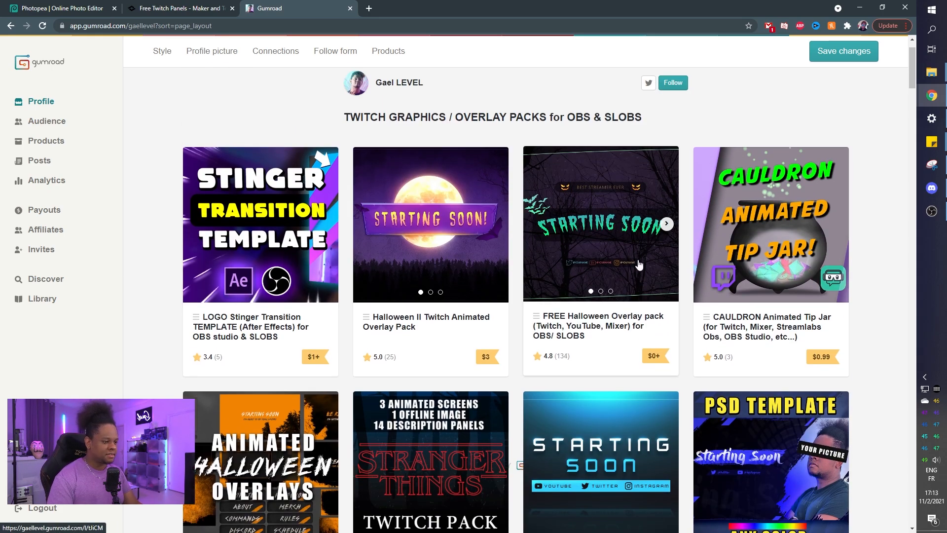
{"action": "scroll", "coordinate": [605, 258], "scroll_direction": "down", "scroll_amount": 2}
{"action": "left_click", "coordinate": [605, 259]}
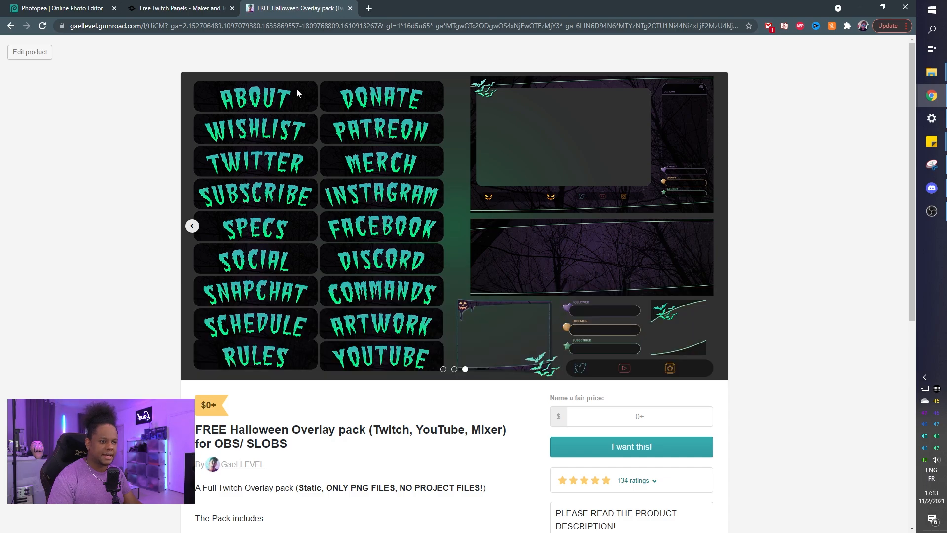
Step: Return to the Gumroad pack list and view the VALORANT inspired FREE Twitch pack
{"action": "left_click", "coordinate": [10, 26]}
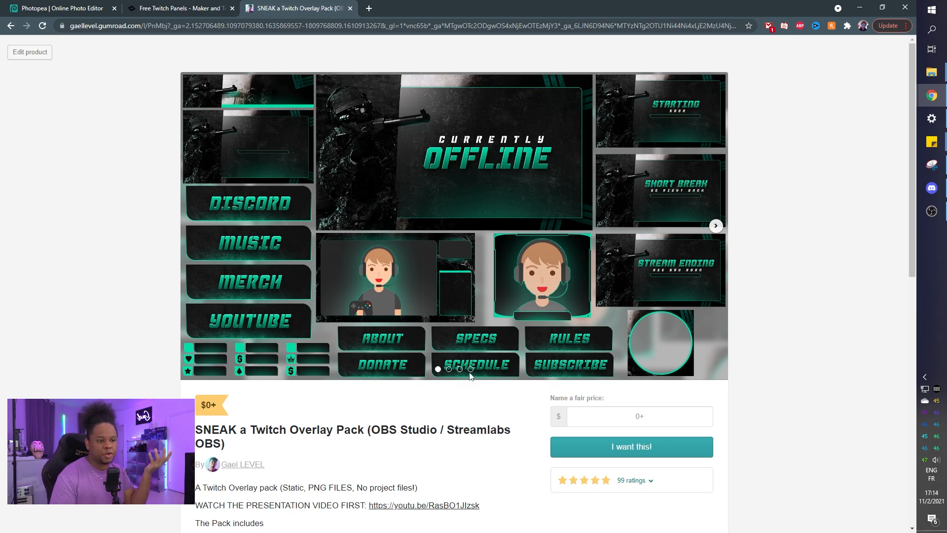
{"action": "key", "text": "alt+Left"}
{"action": "left_click", "coordinate": [271, 186]}
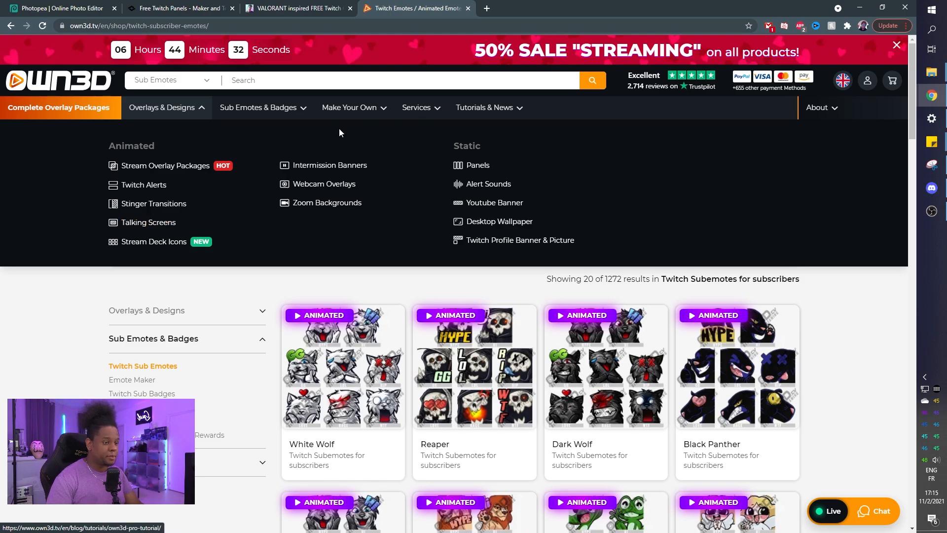
Step: Browse the static Panels category in the OWN3D shop and open the Hexagon panels product
{"action": "left_click", "coordinate": [477, 166]}
{"action": "scroll", "coordinate": [59, 323], "scroll_direction": "down", "scroll_amount": 5}
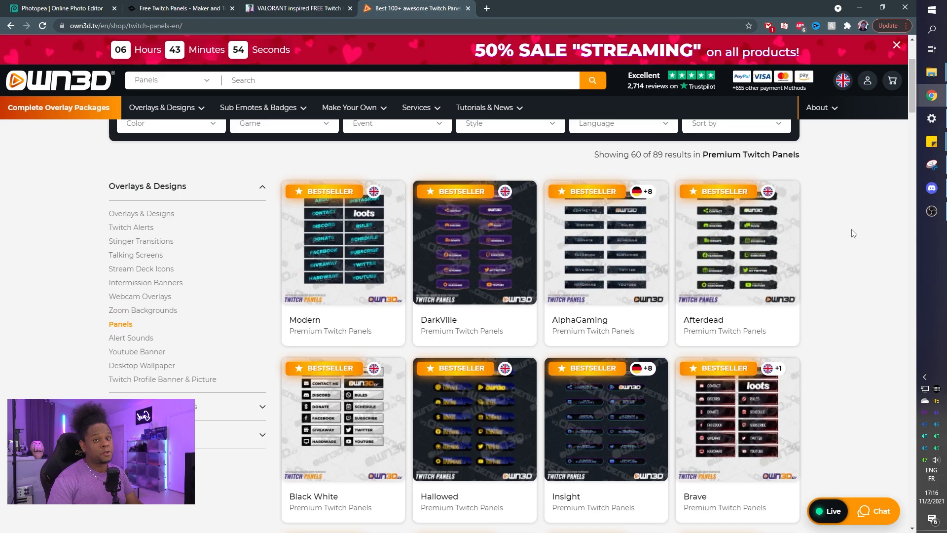
{"action": "middle_click", "coordinate": [848, 277]}
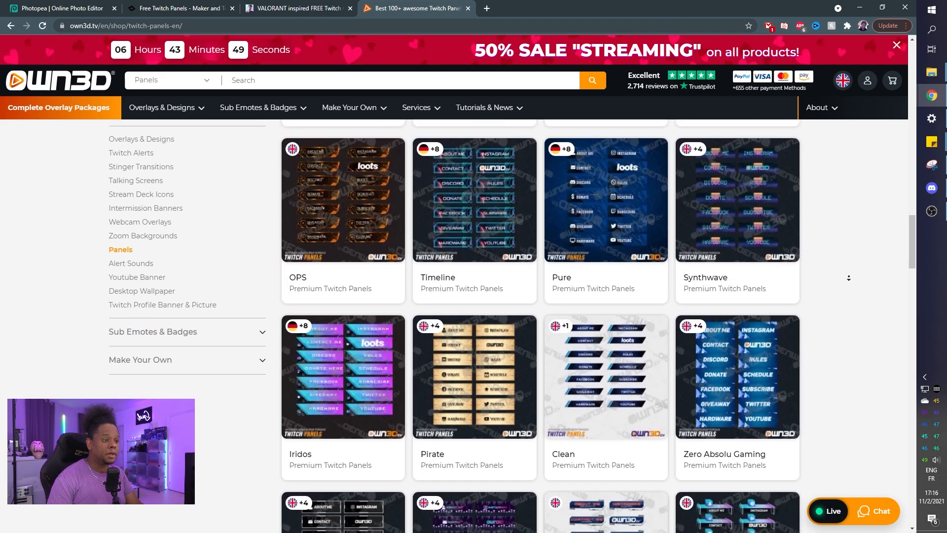
{"action": "middle_click", "coordinate": [849, 278]}
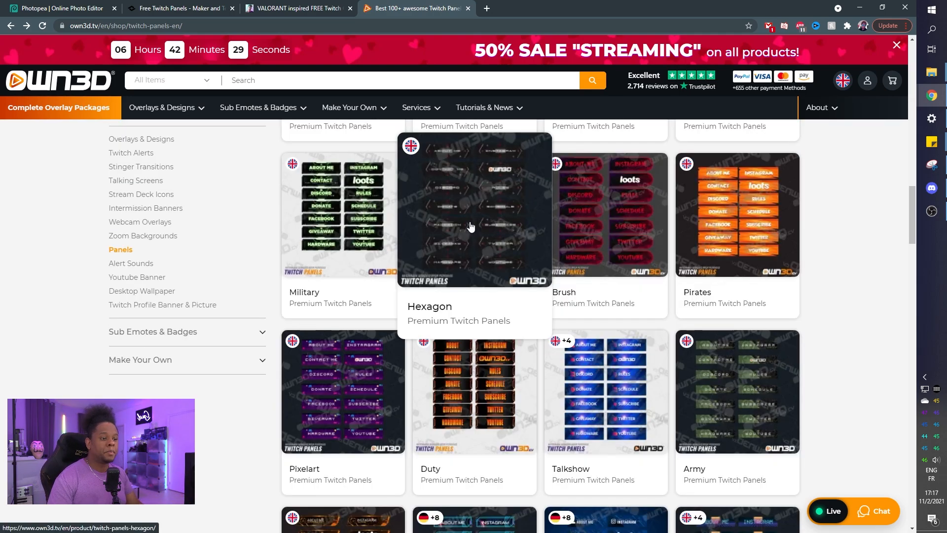
{"action": "left_click", "coordinate": [470, 221]}
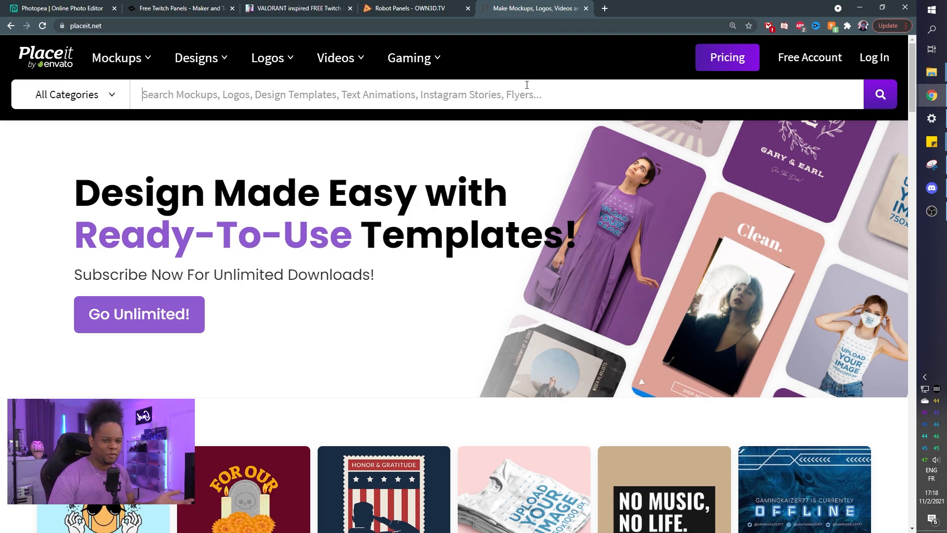
Step: Search Placeit for "twitch panel" and open the Cute Twitch Panel Creator template with the anime-styled "FOLLOW ME" character
{"action": "type", "text": "twitch"}
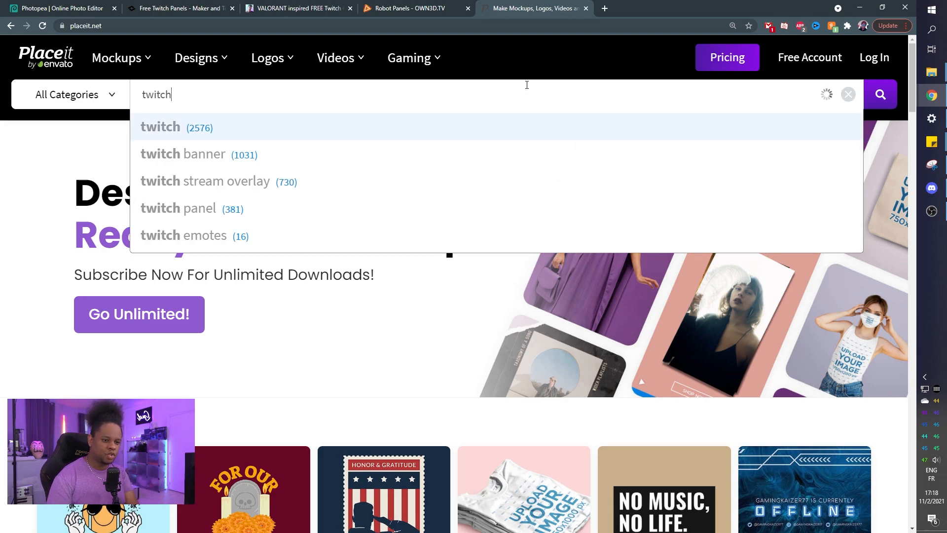
{"action": "key", "text": "Down"}
{"action": "key", "text": "Down"}
{"action": "key", "text": "Down"}
{"action": "key", "text": "Return"}
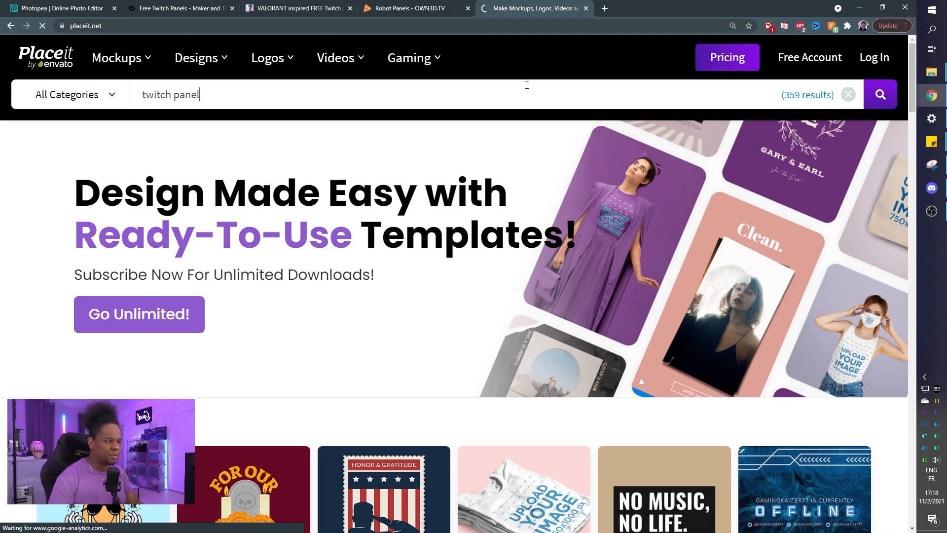
{"action": "scroll", "coordinate": [905, 154], "scroll_direction": "down", "scroll_amount": 6}
{"action": "scroll", "coordinate": [905, 154], "scroll_direction": "down", "scroll_amount": 5}
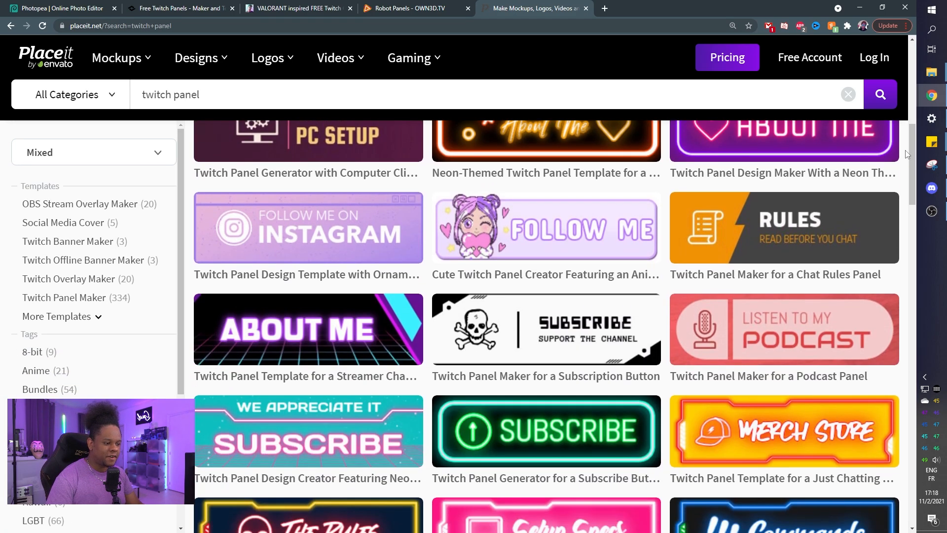
{"action": "left_click", "coordinate": [476, 202]}
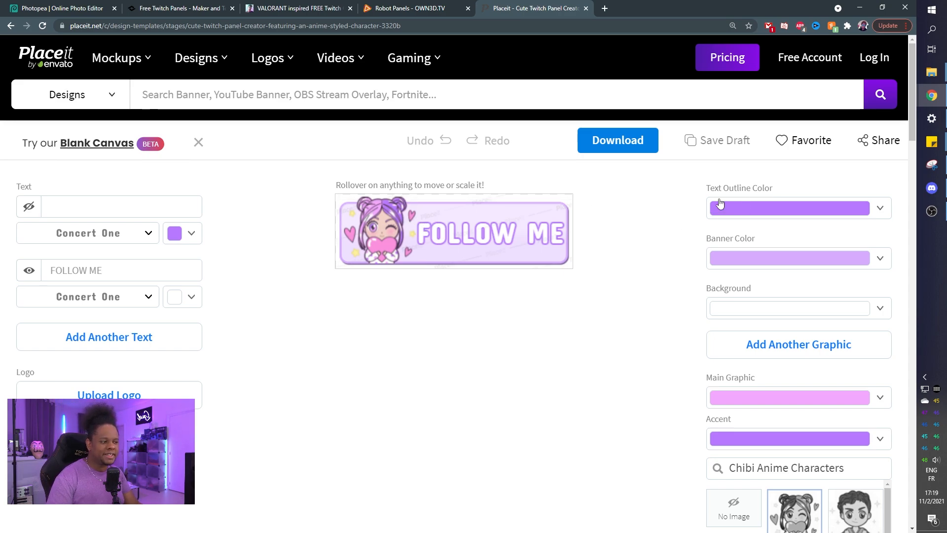
Step: Replace the panel's main graphic with the short-haired chibi boy from the first row of Chibi Anime Characters
{"action": "scroll", "coordinate": [762, 340], "scroll_direction": "down", "scroll_amount": 4}
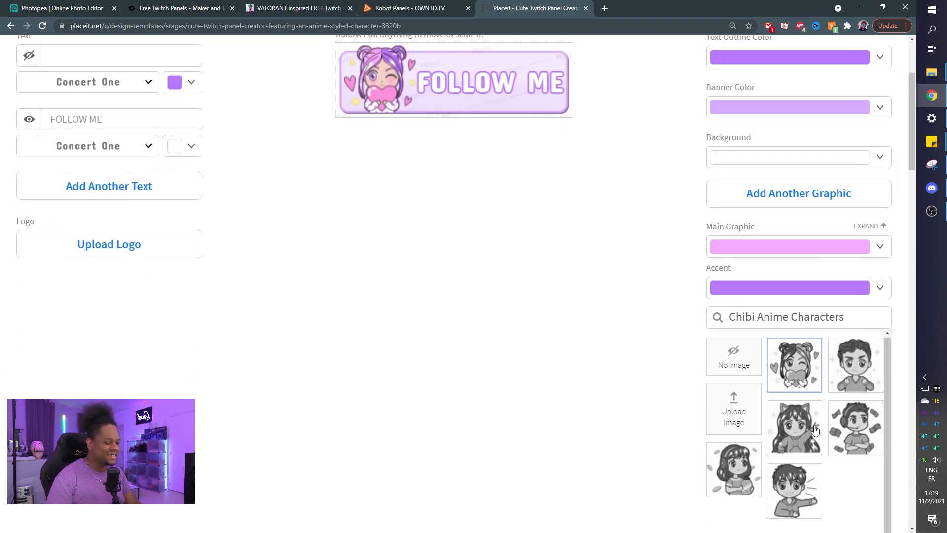
{"action": "left_click", "coordinate": [842, 338]}
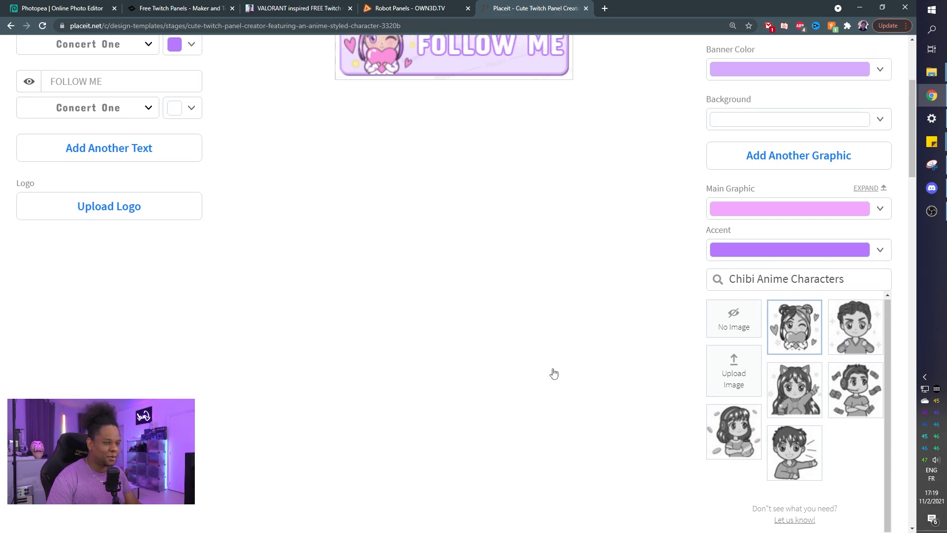
{"action": "scroll", "coordinate": [345, 246], "scroll_direction": "down", "scroll_amount": 2}
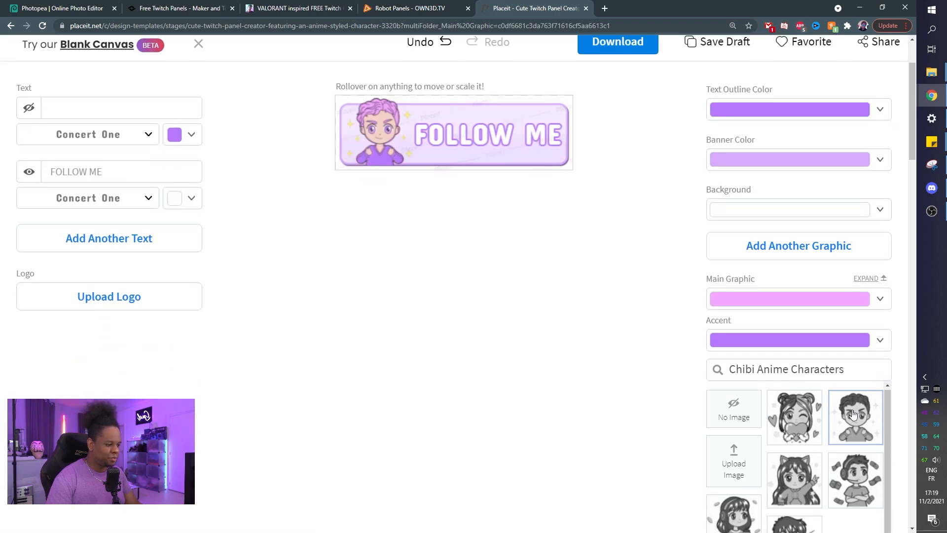
Step: Change the panel's text outline color to light blue
{"action": "scroll", "coordinate": [327, 268], "scroll_direction": "up", "scroll_amount": 2}
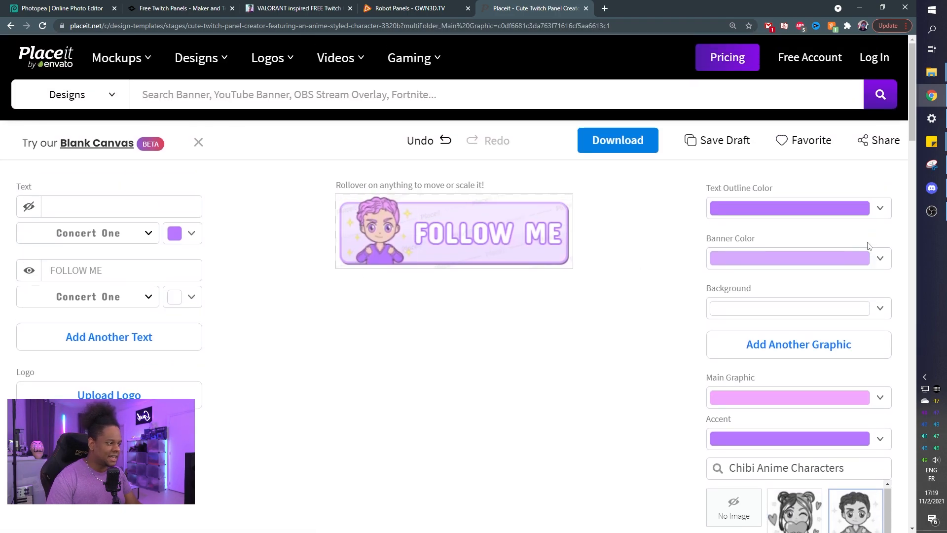
{"action": "left_click", "coordinate": [878, 214]}
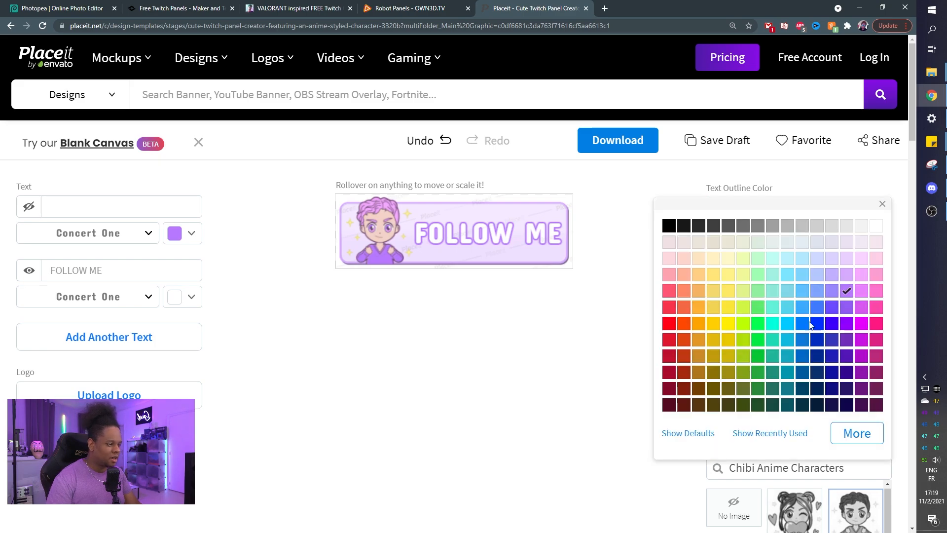
{"action": "left_click", "coordinate": [724, 310]}
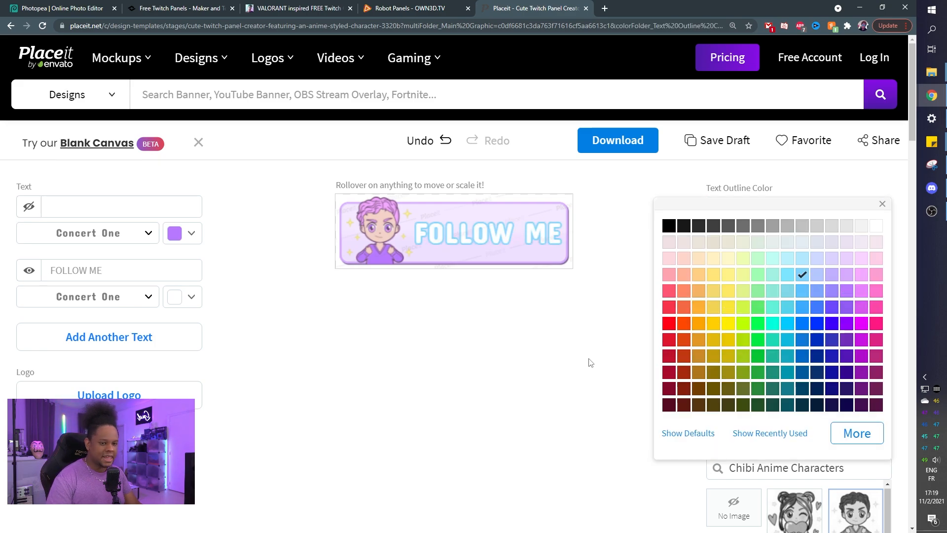
{"action": "left_click", "coordinate": [590, 362]}
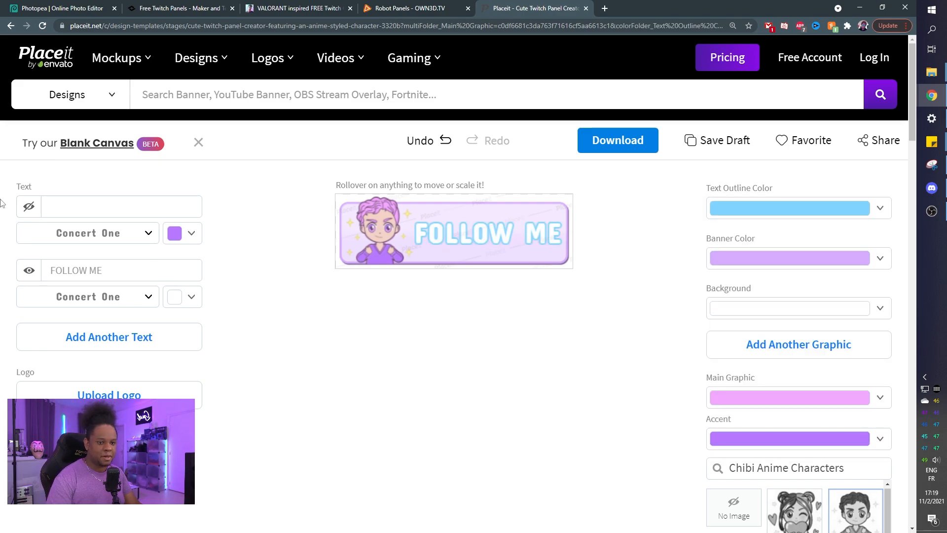
Step: Replace the panel's "FOLLOW ME" text with "POOP"
{"action": "left_click", "coordinate": [102, 272]}
{"action": "type", "text": "POOP"}
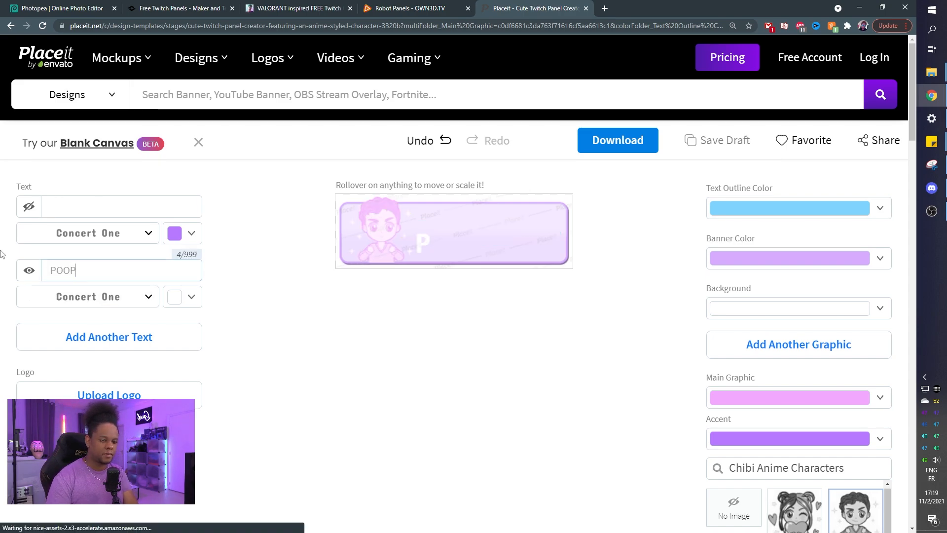
{"action": "left_click", "coordinate": [296, 392]}
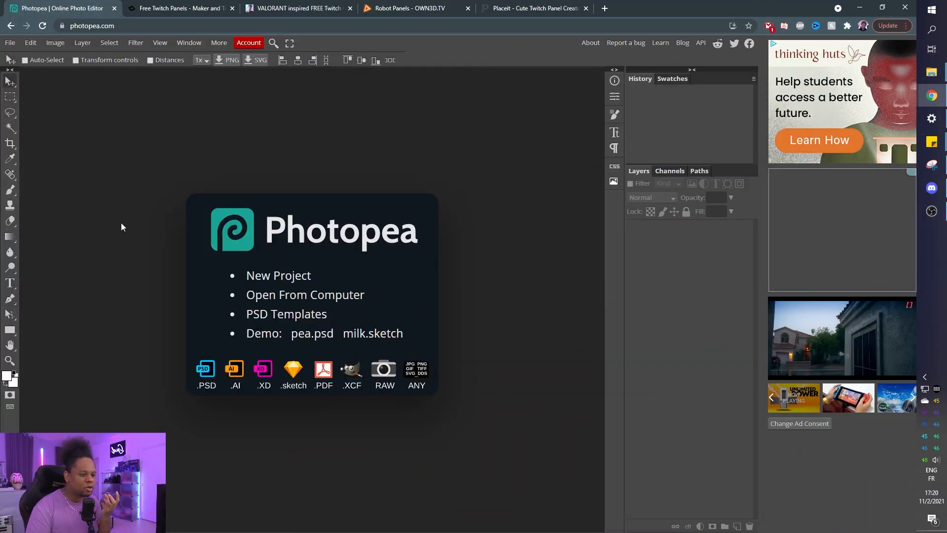
Step: Create a new Photopea project measuring 640 by 640 pixels at 300 DPI with a white background
{"action": "left_click", "coordinate": [300, 276]}
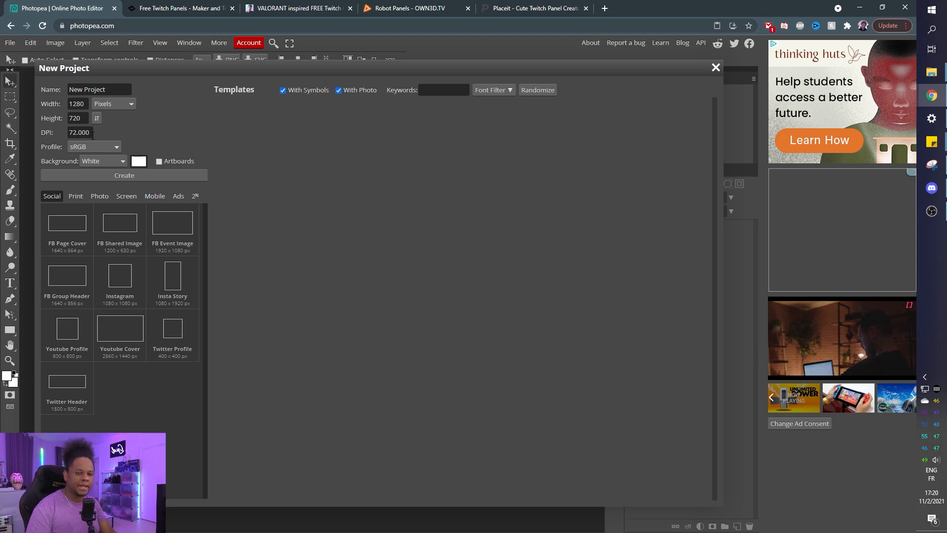
{"action": "left_click_drag", "start_coordinate": [92, 133], "coordinate": [28, 135]}
{"action": "type", "text": "300"}
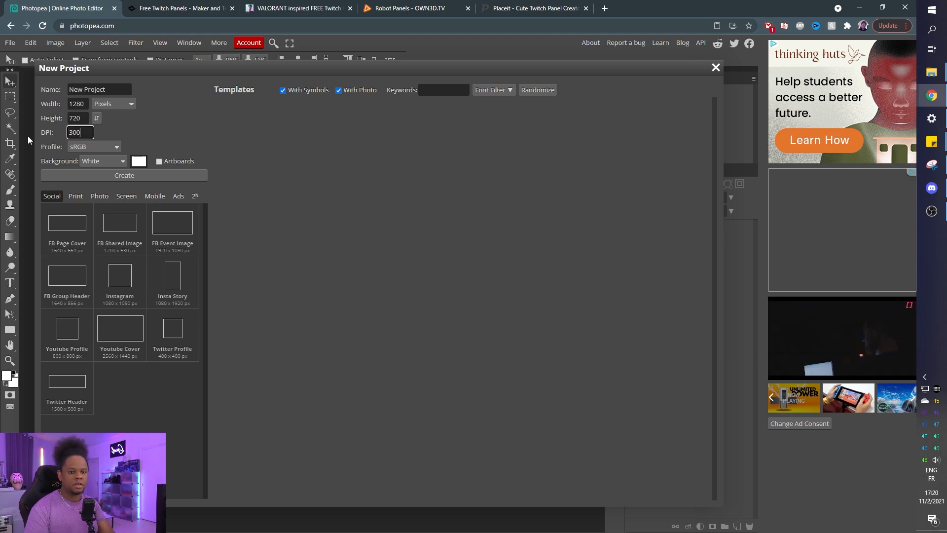
{"action": "left_click", "coordinate": [84, 104]}
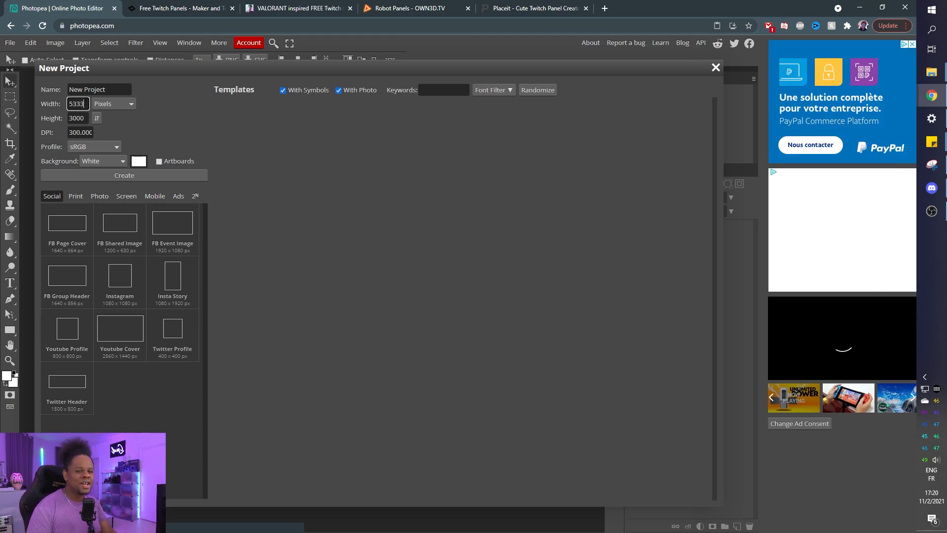
{"action": "key", "text": "ctrl+a"}
{"action": "type", "text": "640"}
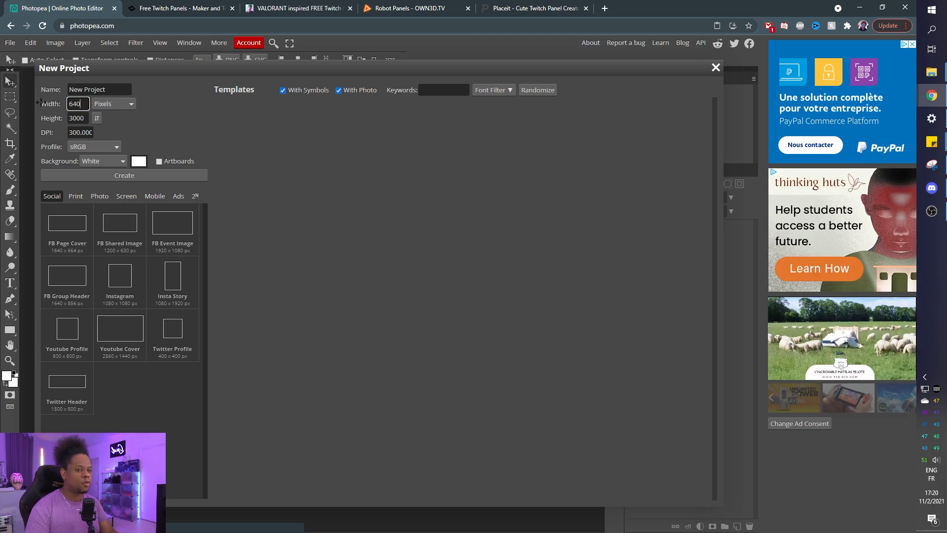
{"action": "key", "text": "Tab"}
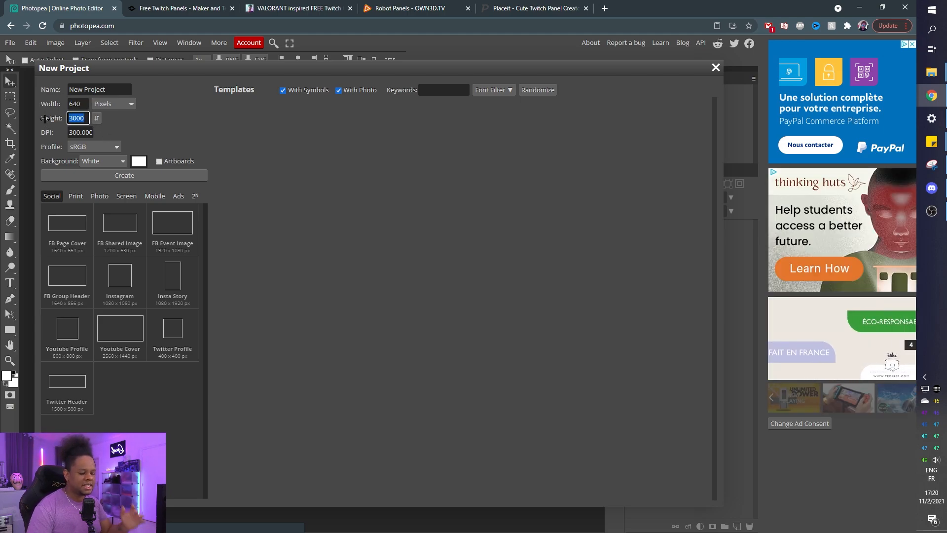
{"action": "type", "text": "640"}
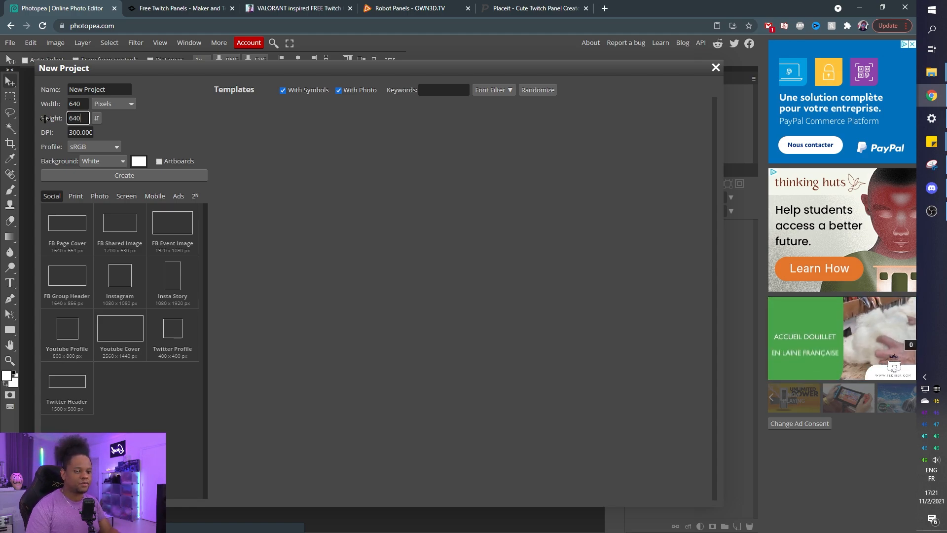
{"action": "left_click", "coordinate": [136, 175]}
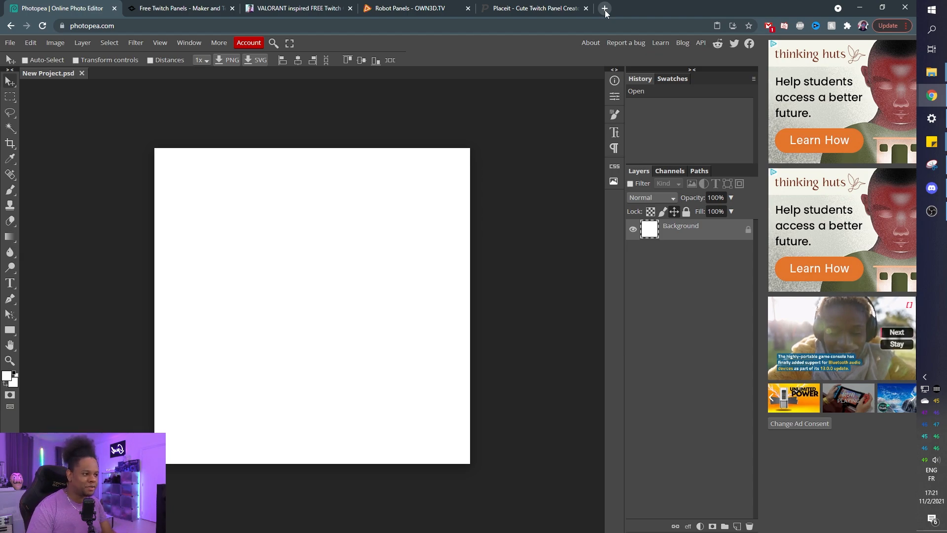
Step: Search Google in a new browser tab for "wraith png" and show the image results
{"action": "left_click", "coordinate": [605, 9]}
{"action": "type", "text": "wrai"}
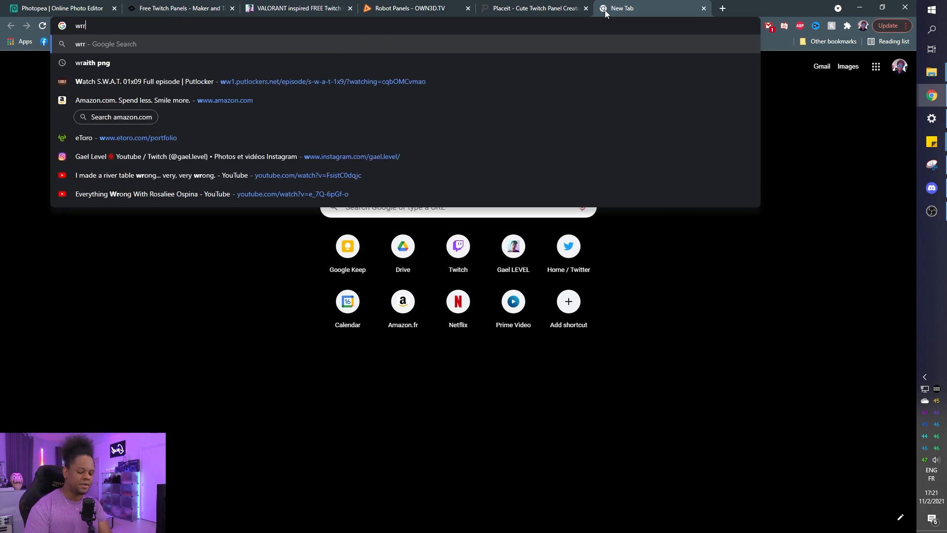
{"action": "key", "text": "BackSpace"}
{"action": "key", "text": "BackSpace"}
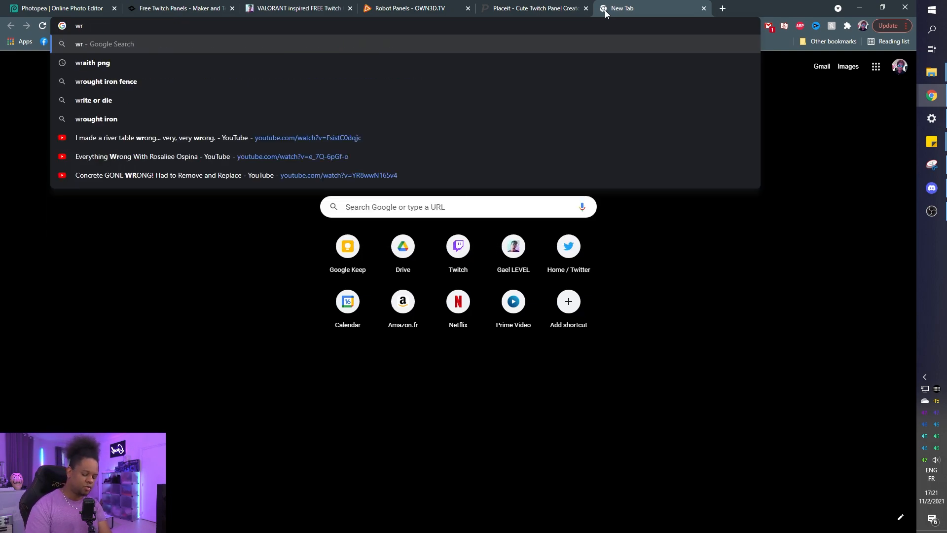
{"action": "type", "text": "aith png"}
{"action": "key", "text": "Return"}
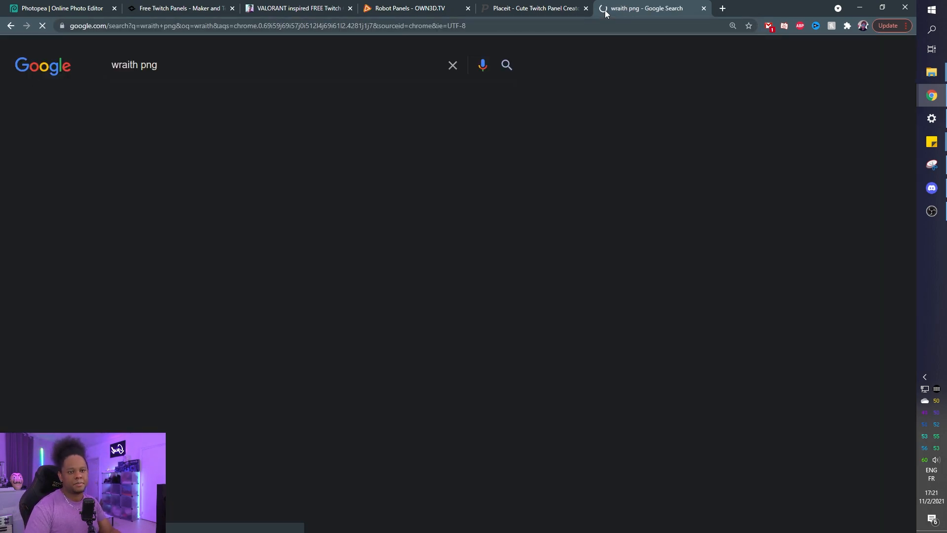
{"action": "left_click", "coordinate": [173, 98]}
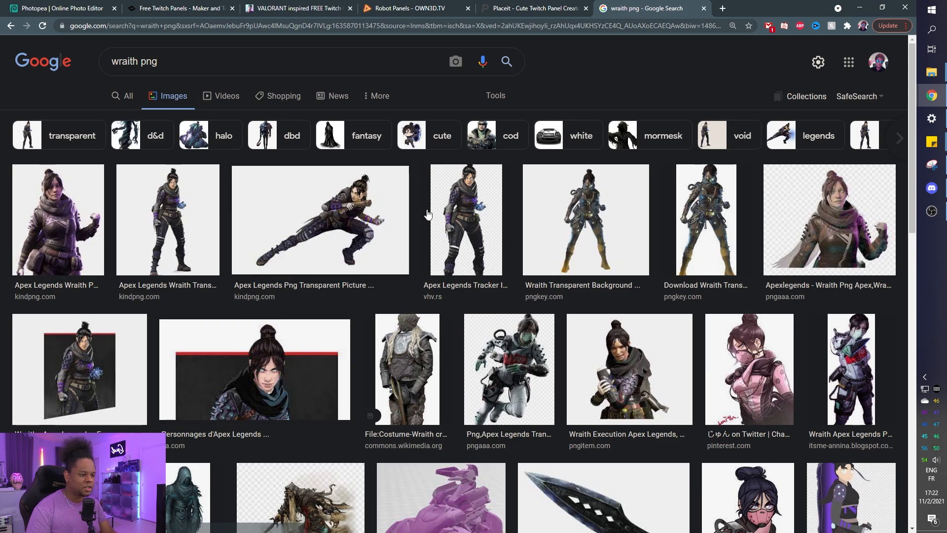
Step: Preview several Wraith images and browse further down the results for a suitable transparent character image
{"action": "left_click", "coordinate": [791, 206]}
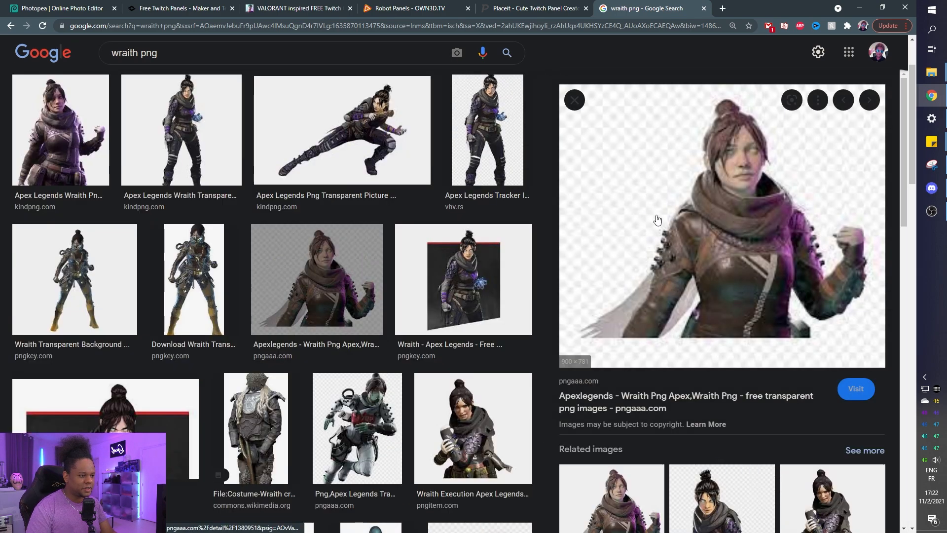
{"action": "left_click", "coordinate": [182, 123]}
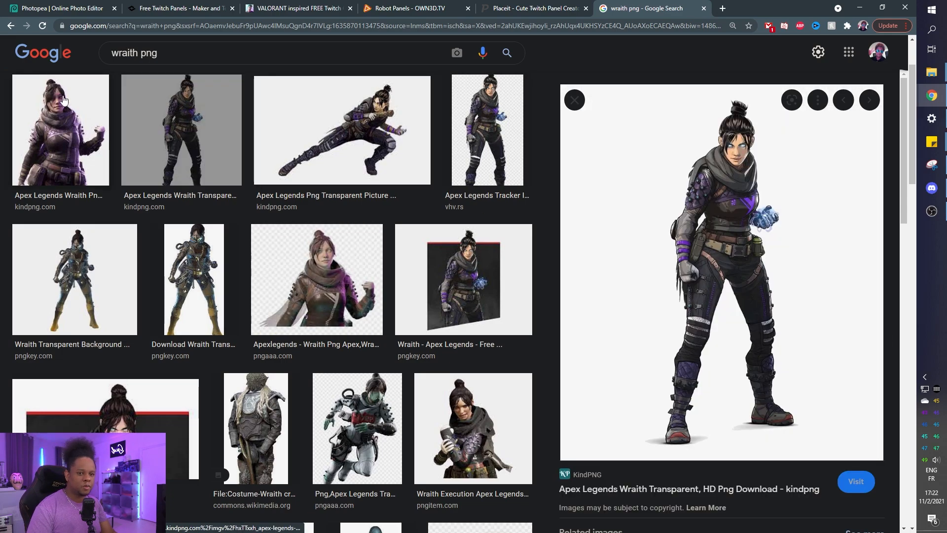
{"action": "left_click", "coordinate": [64, 102]}
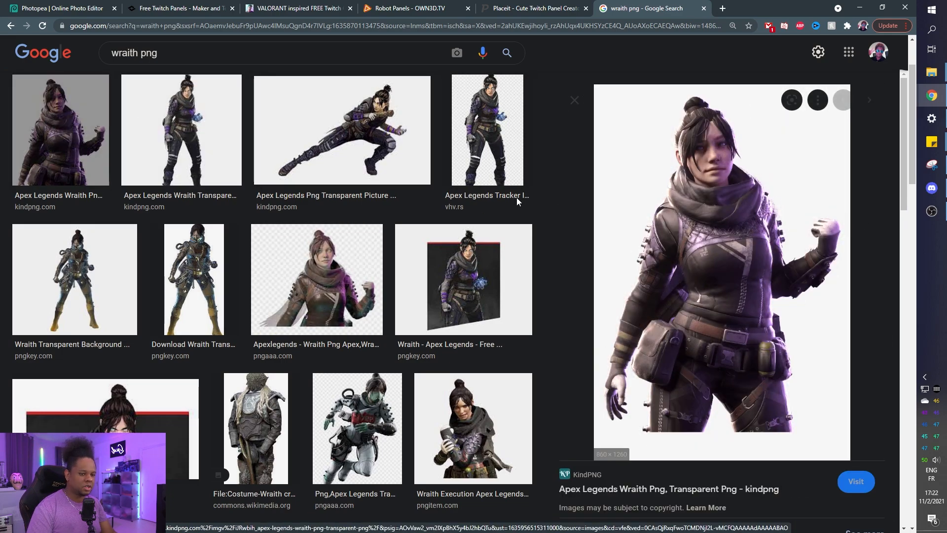
{"action": "left_click", "coordinate": [89, 261]}
{"action": "left_click", "coordinate": [202, 269]}
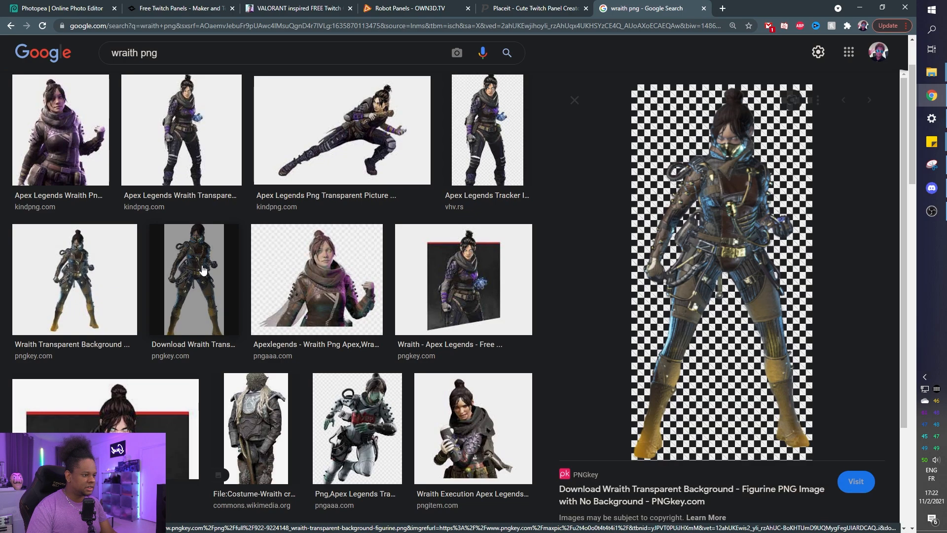
{"action": "scroll", "coordinate": [202, 270], "scroll_direction": "down", "scroll_amount": 7}
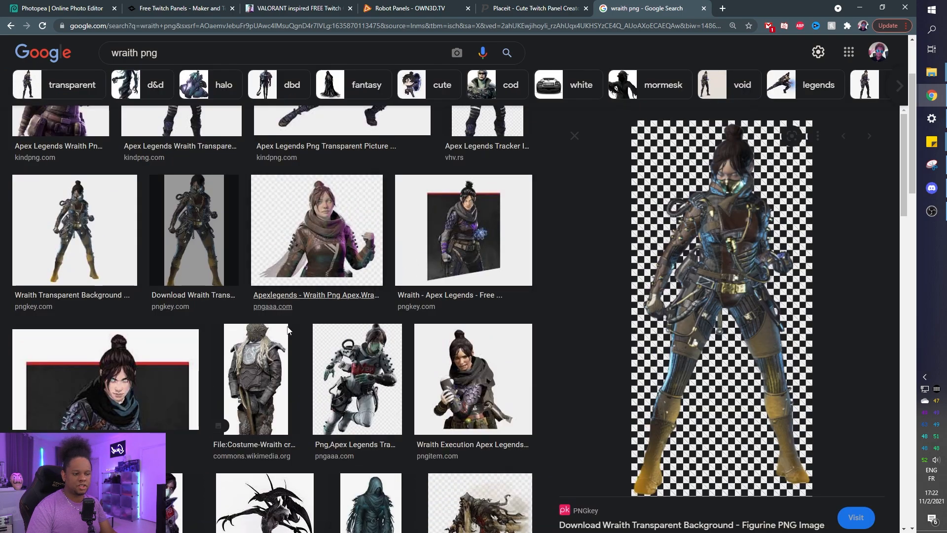
{"action": "left_click", "coordinate": [172, 260]}
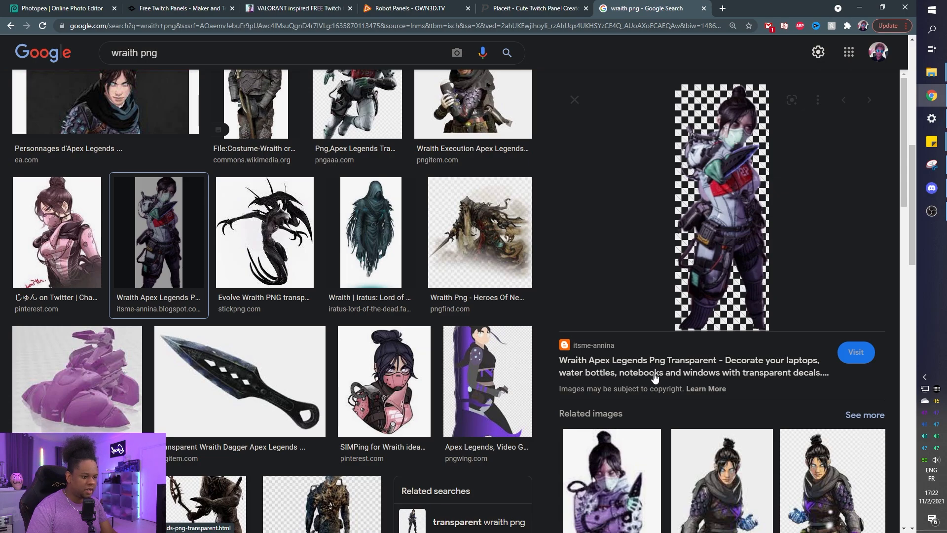
{"action": "scroll", "coordinate": [429, 197], "scroll_direction": "down", "scroll_amount": 8}
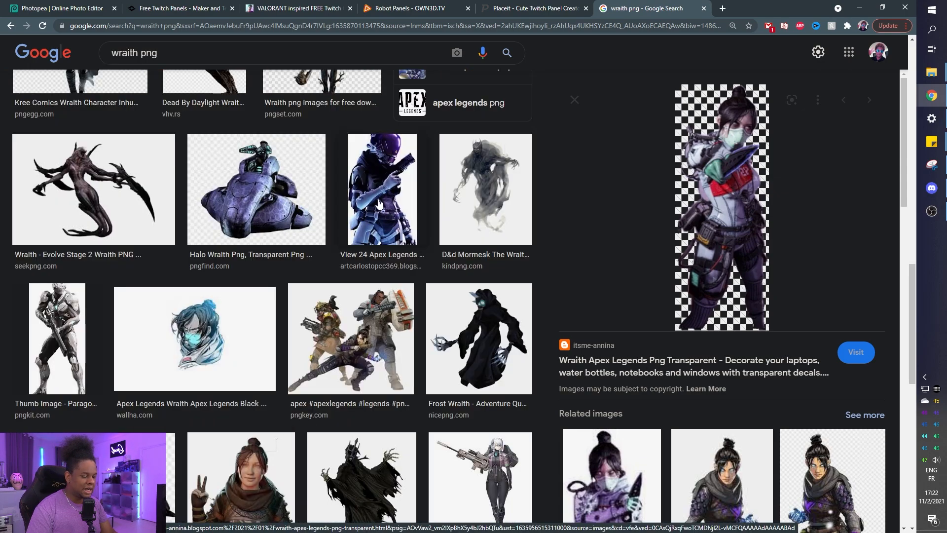
Step: Open the preview of the purple-helmeted character holding a pistol and save the image to the computer
{"action": "left_click", "coordinate": [429, 195]}
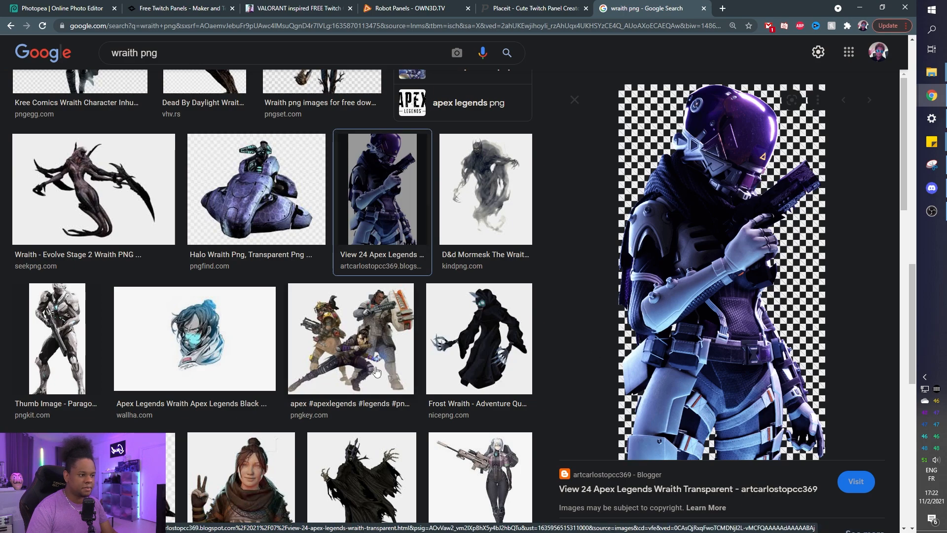
{"action": "right_click", "coordinate": [686, 257]}
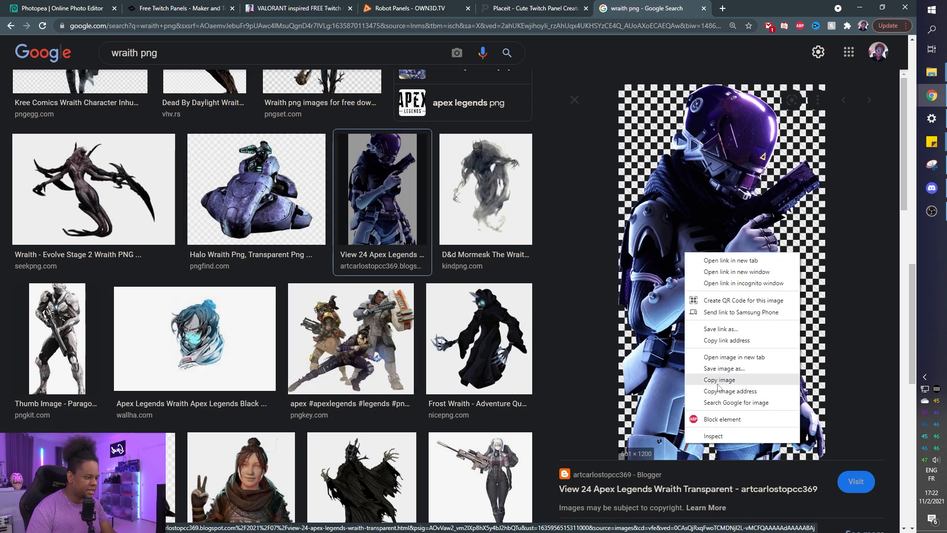
{"action": "left_click", "coordinate": [723, 368]}
{"action": "key", "text": "Return"}
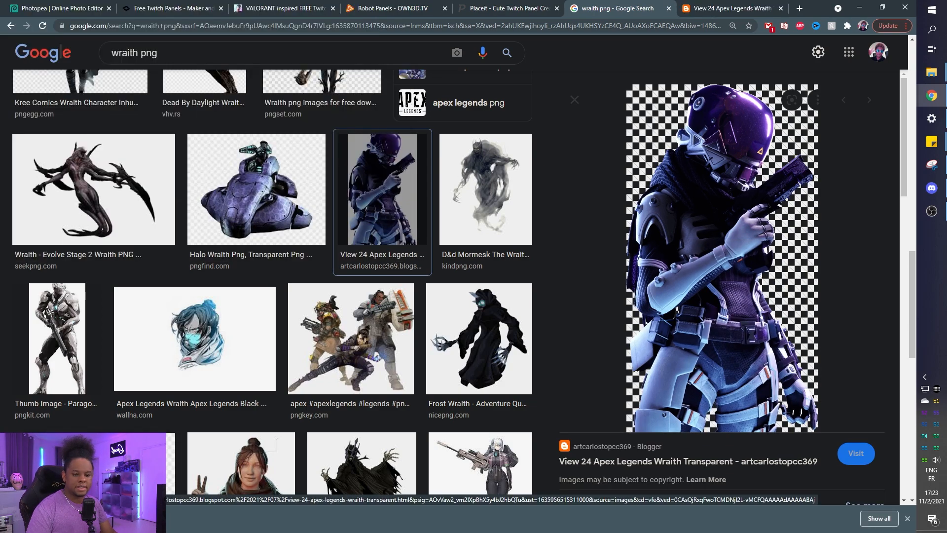
Step: Switch to Photopea, place the saved character image in the project, and scale it to about 36% in the canvas's upper-right corner
{"action": "left_click", "coordinate": [80, 8]}
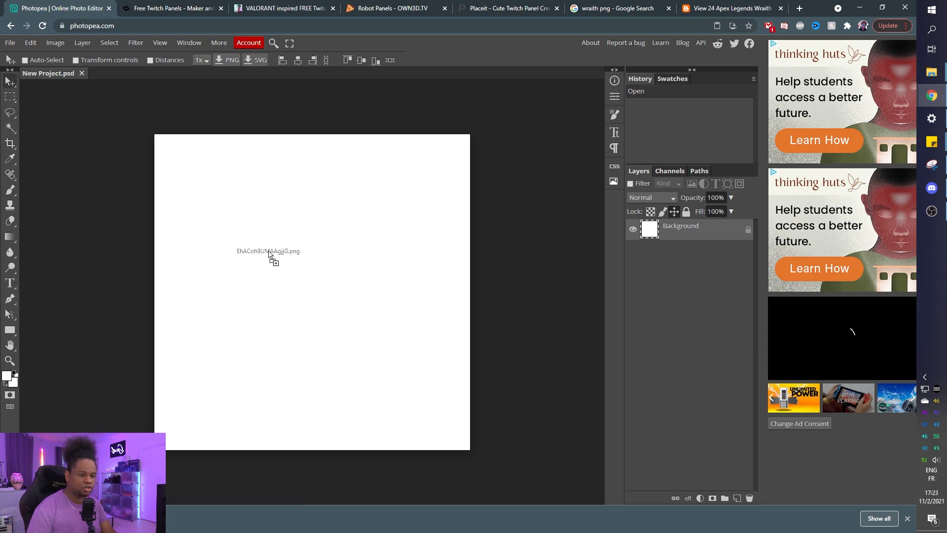
{"action": "key", "text": "ctrl+v"}
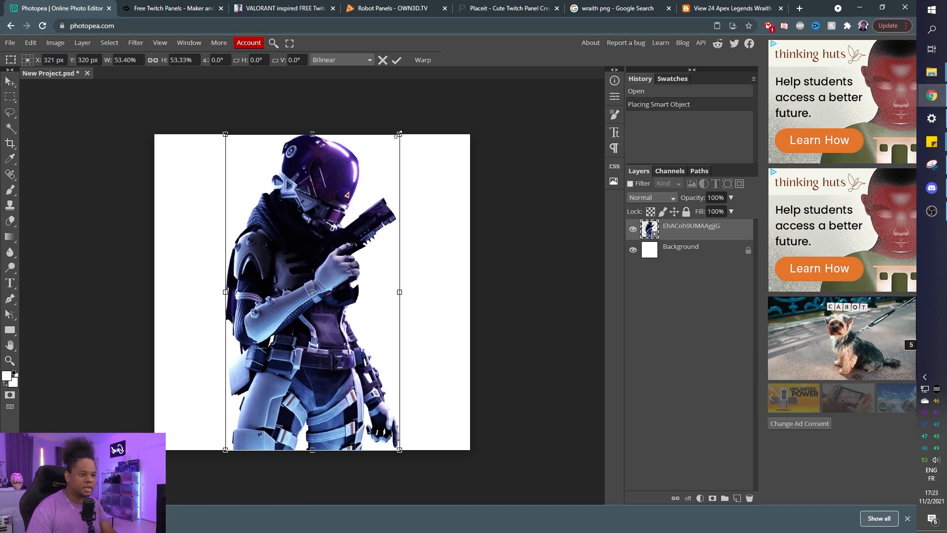
{"action": "left_click_drag", "start_coordinate": [403, 208], "coordinate": [340, 284]}
{"action": "left_click_drag", "start_coordinate": [276, 311], "coordinate": [401, 215]}
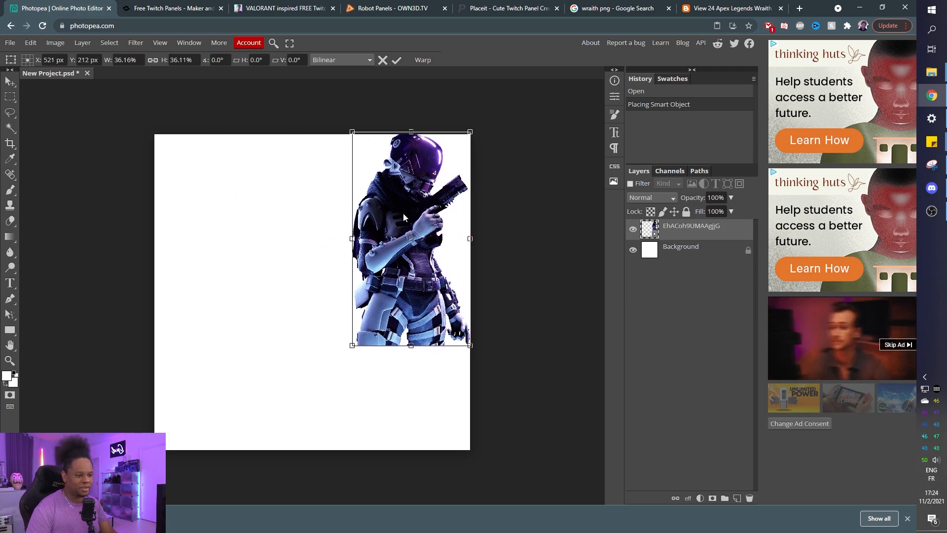
Step: Flip the placed character horizontally, then align it with the canvas's top edge and nudge it slightly left of the right edge
{"action": "right_click", "coordinate": [403, 213]}
{"action": "left_click", "coordinate": [448, 367]}
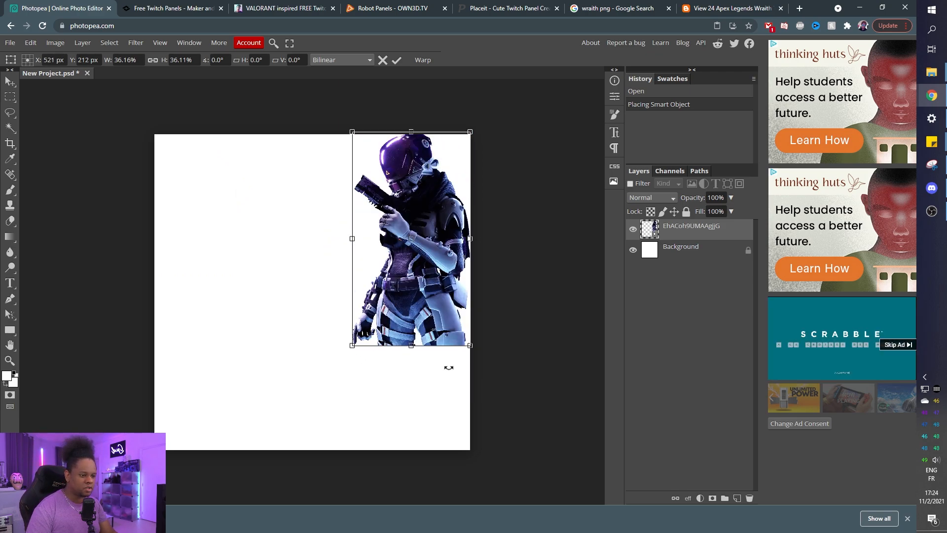
{"action": "left_click_drag", "start_coordinate": [418, 235], "coordinate": [417, 240]}
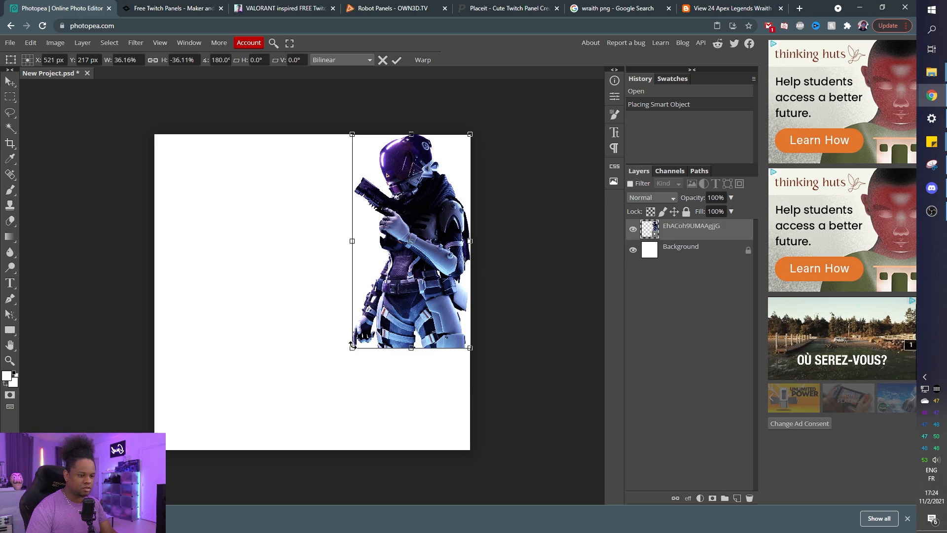
{"action": "key", "text": "Return"}
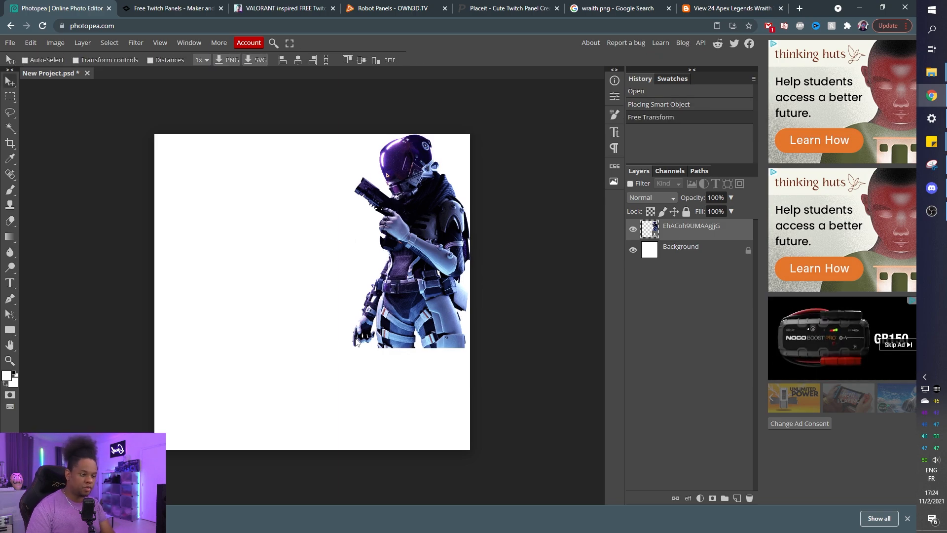
{"action": "key", "text": "Left"}
{"action": "key", "text": "Left"}
{"action": "key", "text": "Left"}
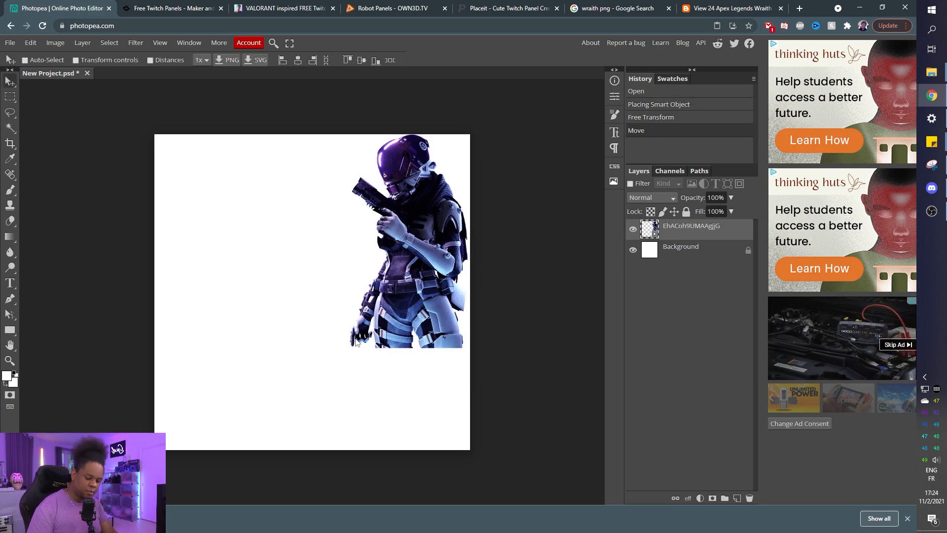
Step: Crop the canvas from below into a short banner that ends around the character's chest
{"action": "key", "text": "c"}
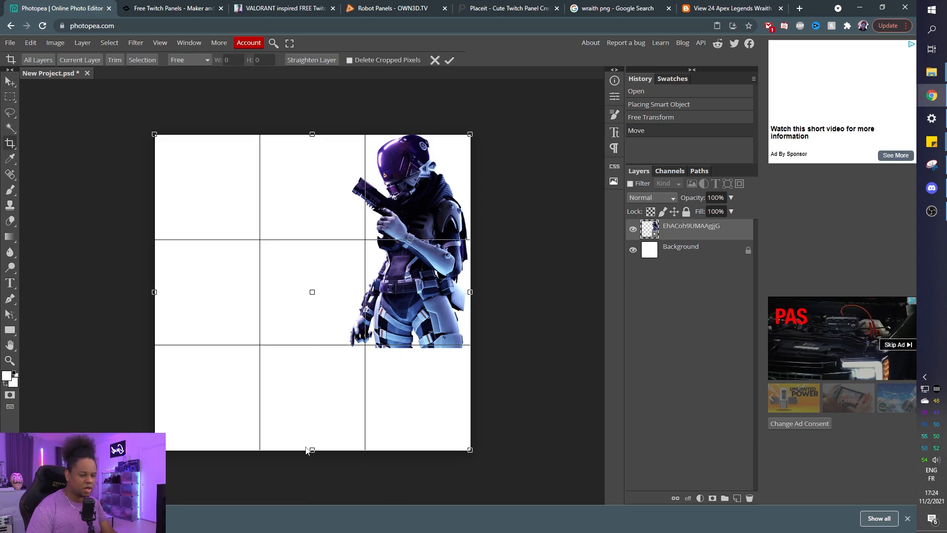
{"action": "left_click_drag", "start_coordinate": [312, 449], "coordinate": [310, 258]}
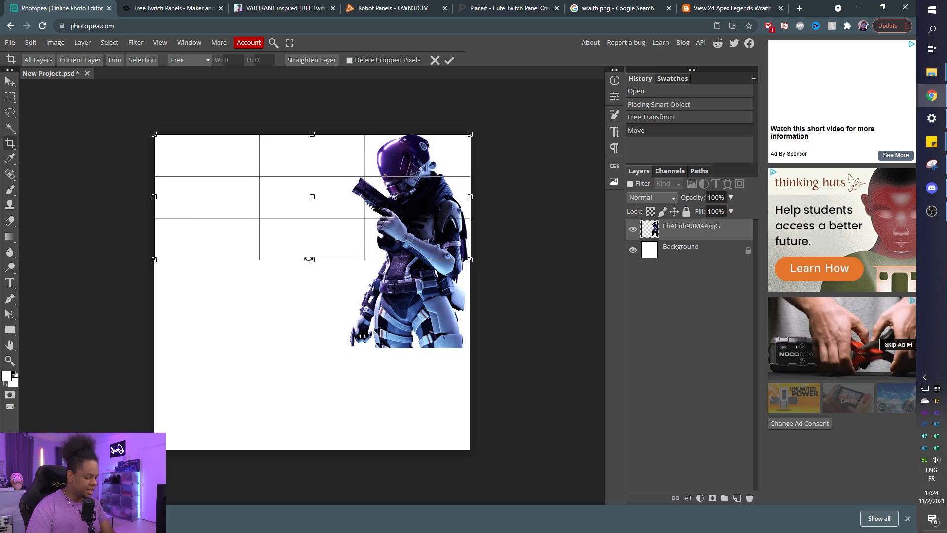
{"action": "key", "text": "Return"}
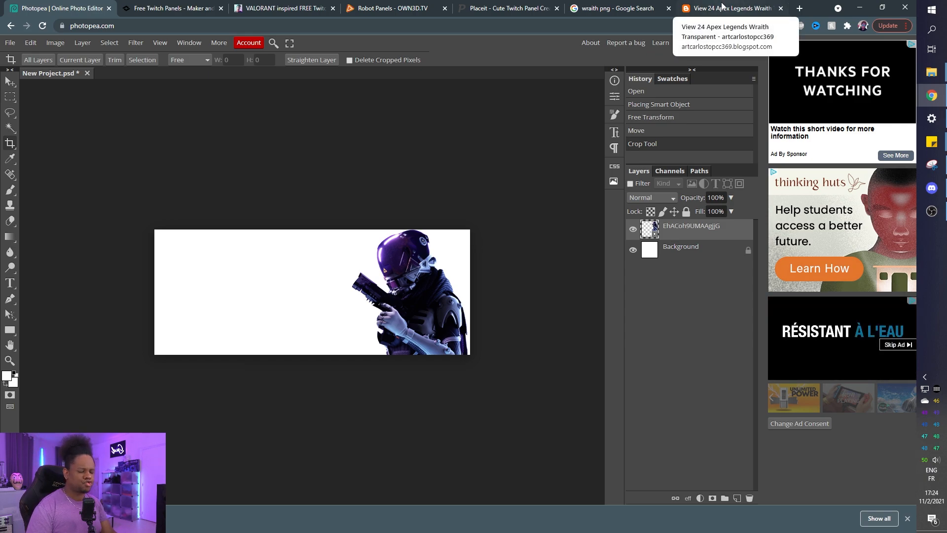
Step: Search Google Images for "brush stroke png" and browse the results for a suitable black stroke
{"action": "left_click", "coordinate": [616, 8]}
{"action": "triple_click", "coordinate": [133, 54]}
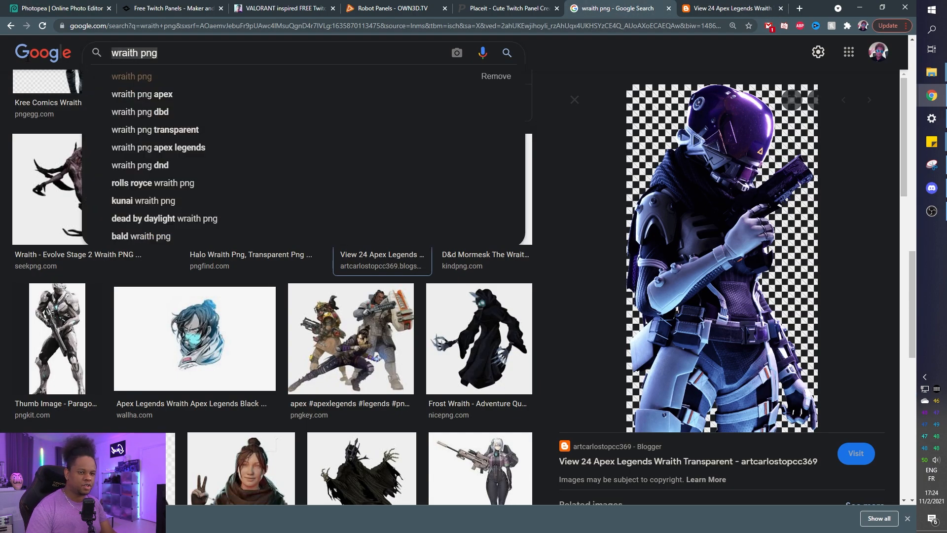
{"action": "type", "text": "brush st"}
{"action": "key", "text": "Down"}
{"action": "key", "text": "Return"}
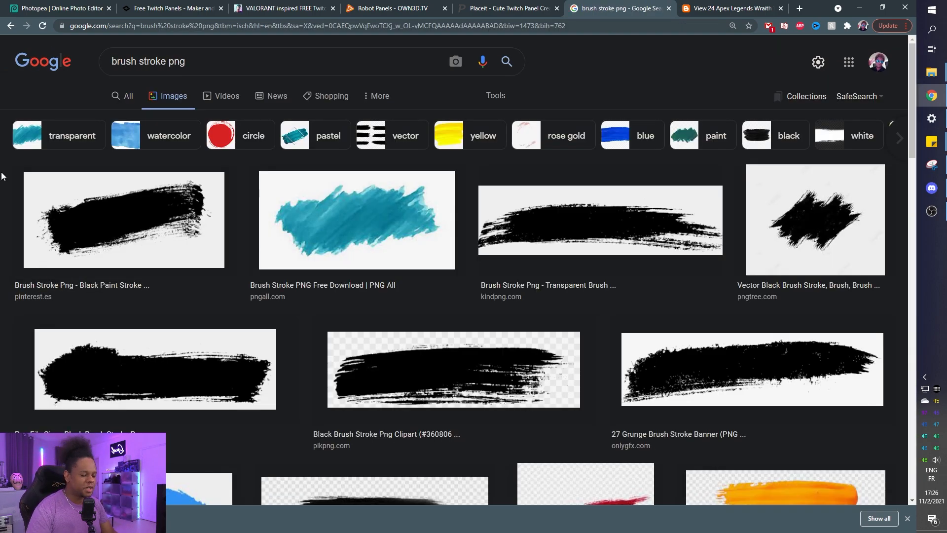
{"action": "scroll", "coordinate": [2, 176], "scroll_direction": "down", "scroll_amount": 4}
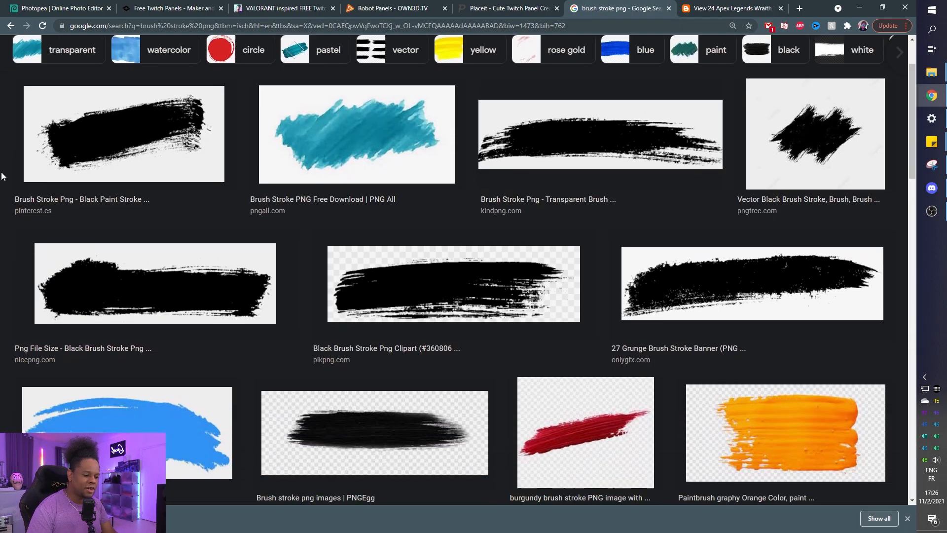
{"action": "scroll", "coordinate": [2, 176], "scroll_direction": "down", "scroll_amount": 6}
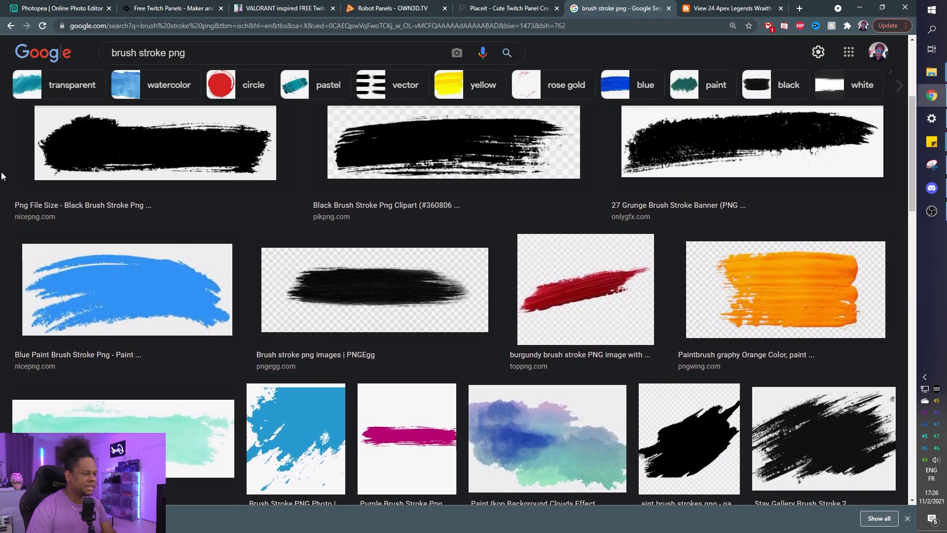
{"action": "scroll", "coordinate": [3, 176], "scroll_direction": "down", "scroll_amount": 6}
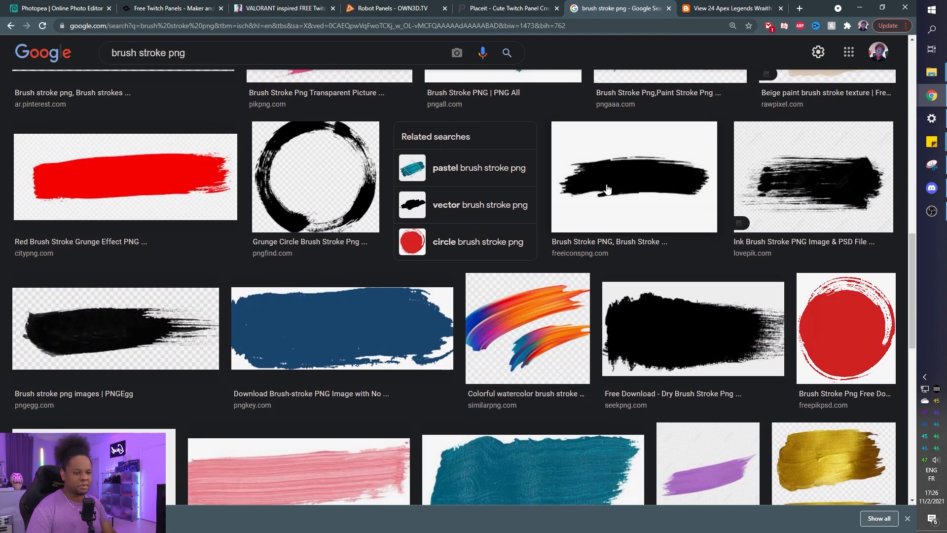
Step: Open the "Dry Brush Stroke PNG Images" result from PNG All and download the black brush stroke from its source page
{"action": "left_click", "coordinate": [606, 190]}
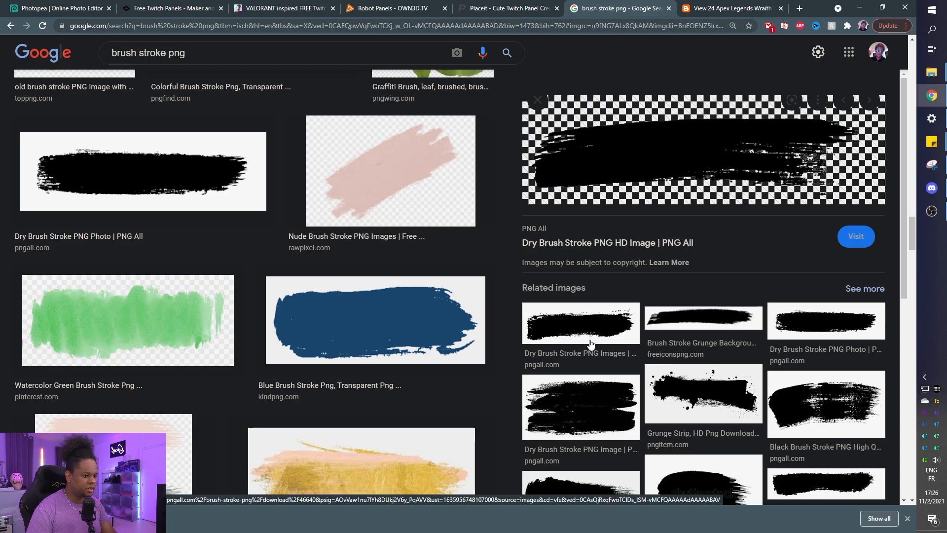
{"action": "left_click", "coordinate": [568, 319]}
{"action": "right_click", "coordinate": [655, 131]}
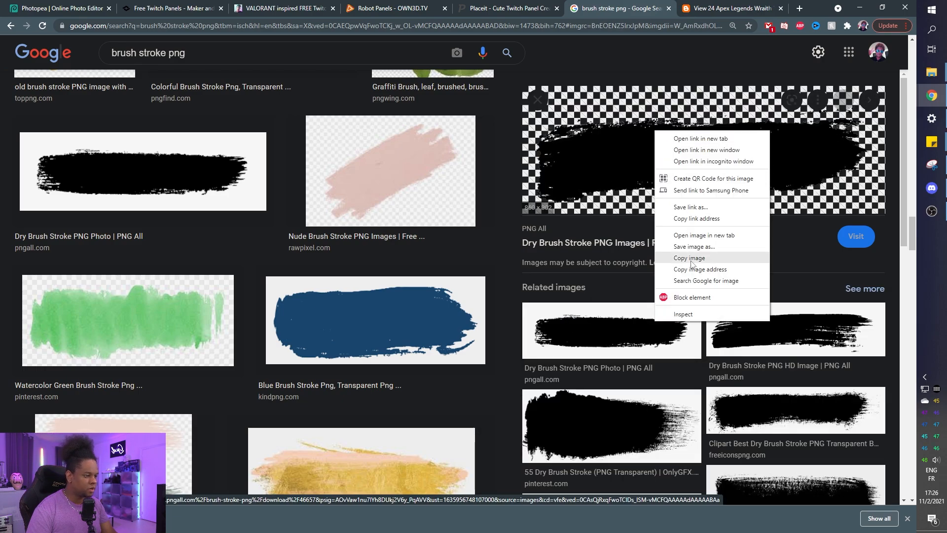
{"action": "left_click", "coordinate": [541, 240]}
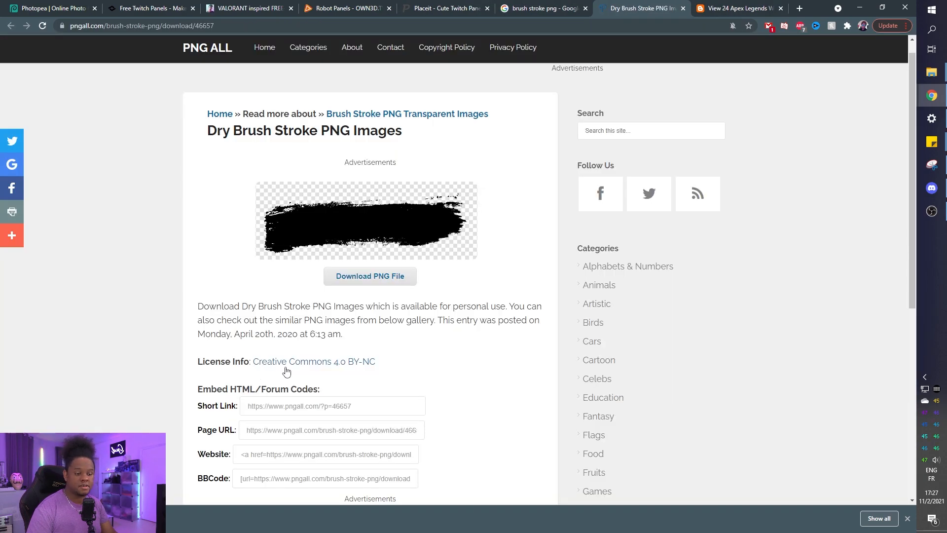
{"action": "left_click", "coordinate": [542, 9]}
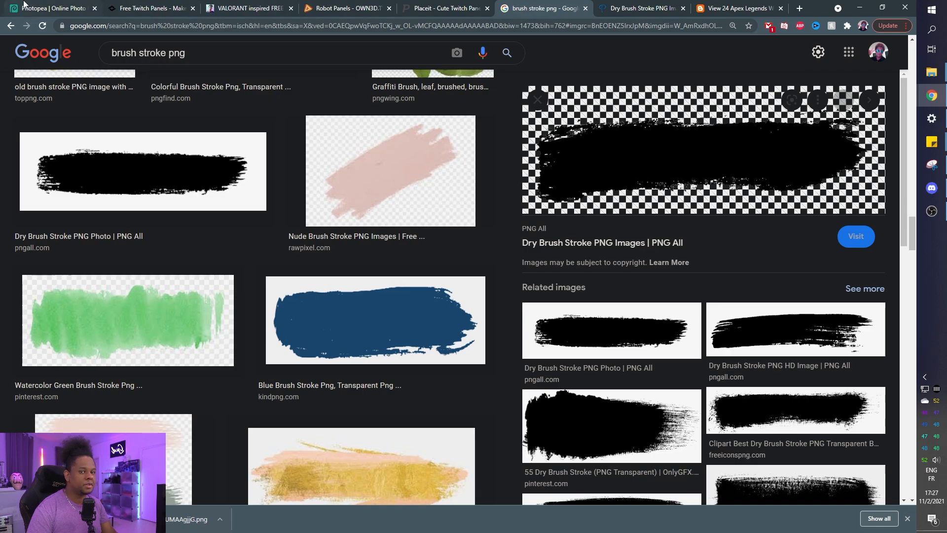
Step: Switch to Photopea and place the downloaded brush stroke image between the Background and the character layer
{"action": "left_click", "coordinate": [52, 10]}
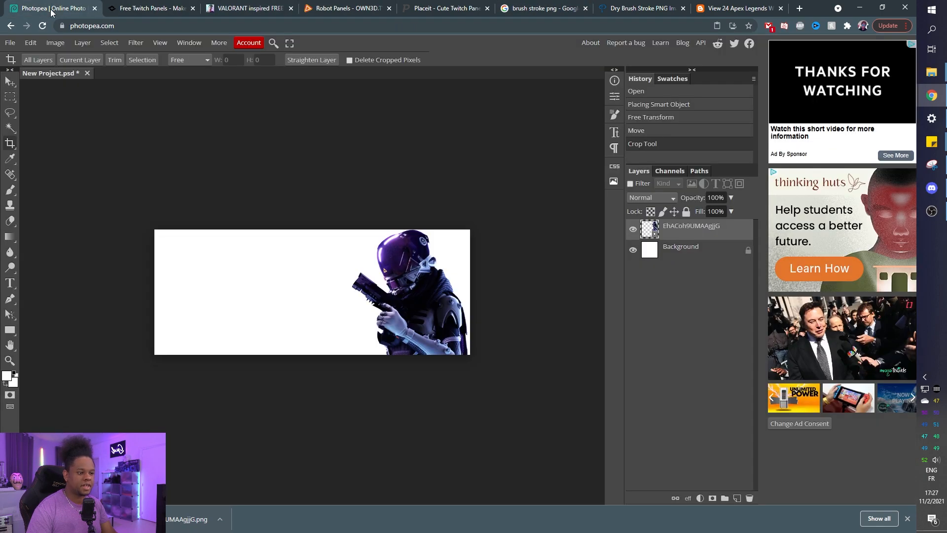
{"action": "left_click", "coordinate": [681, 250]}
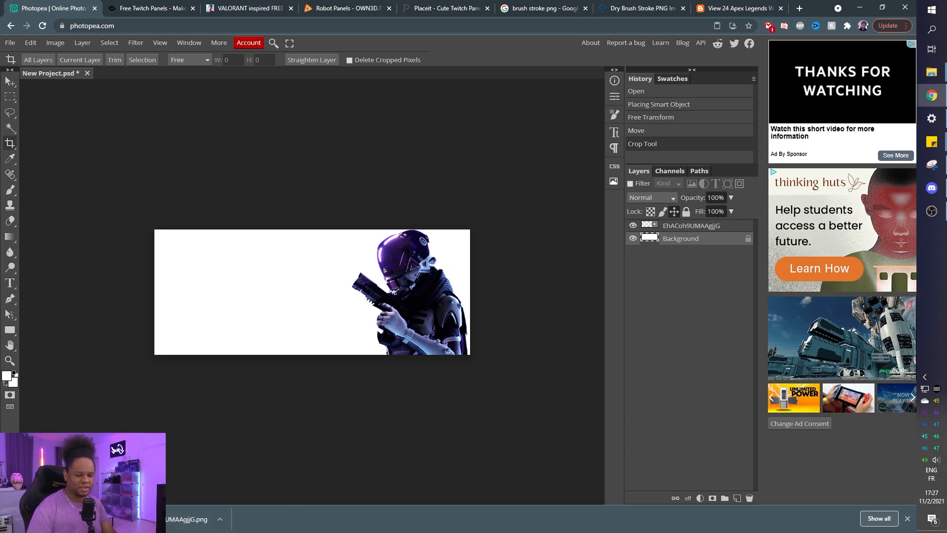
{"action": "mouse_move", "coordinate": [60, 519]}
{"action": "left_mouse_down"}
{"action": "mouse_move", "coordinate": [253, 304]}
{"action": "mouse_move", "coordinate": [300, 292]}
{"action": "mouse_move", "coordinate": [148, 453]}
{"action": "mouse_move", "coordinate": [277, 339]}
{"action": "mouse_move", "coordinate": [292, 281]}
{"action": "left_mouse_up"}
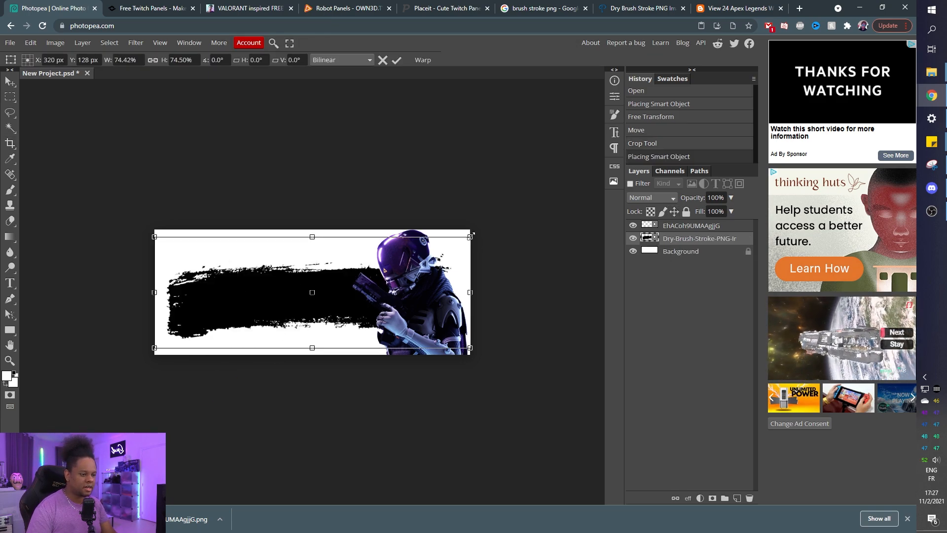
Step: Stretch the brush stroke to about 79.65% width and 92.72% height so it extends slightly past the canvas edges
{"action": "left_click_drag", "start_coordinate": [471, 236], "coordinate": [468, 215]}
{"action": "left_click_drag", "start_coordinate": [470, 220], "coordinate": [483, 216]}
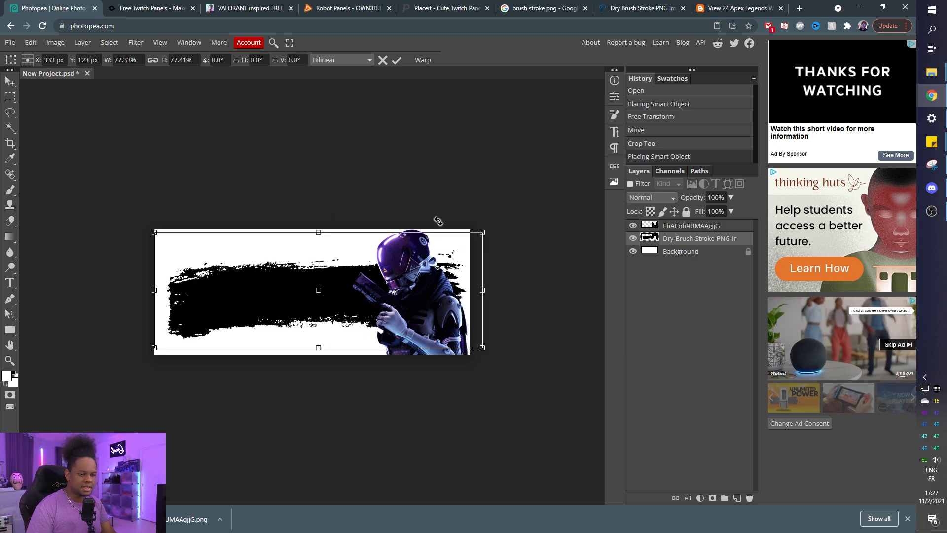
{"action": "left_click_drag", "start_coordinate": [153, 231], "coordinate": [144, 228]}
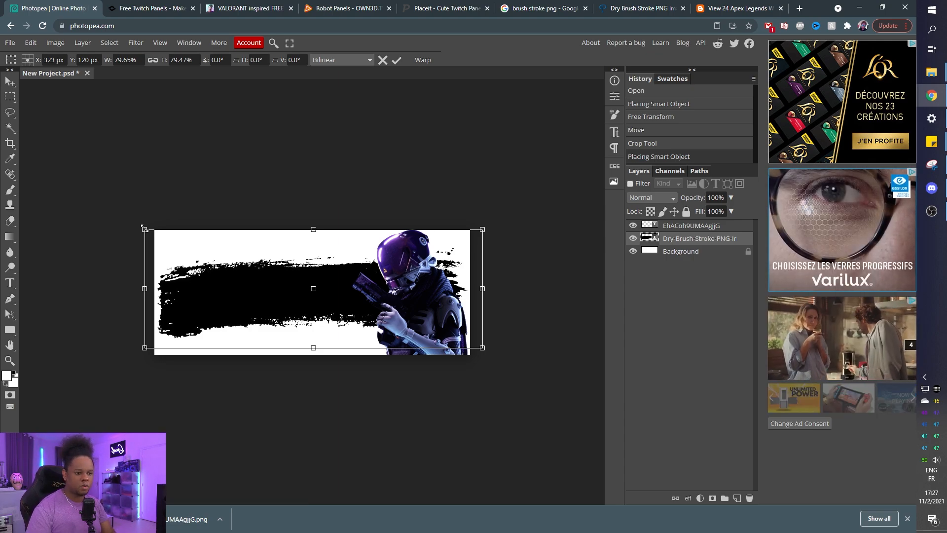
{"action": "left_click_drag", "start_coordinate": [314, 348], "coordinate": [314, 354]}
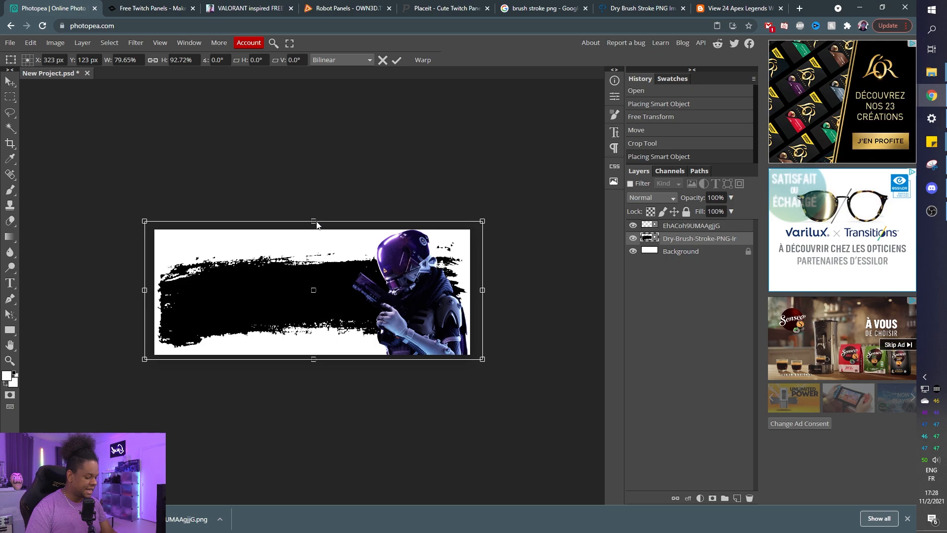
{"action": "key", "text": "Return"}
Step: Crop the document to the existing canvas bounds and return to the Move tool
{"action": "key", "text": "c"}
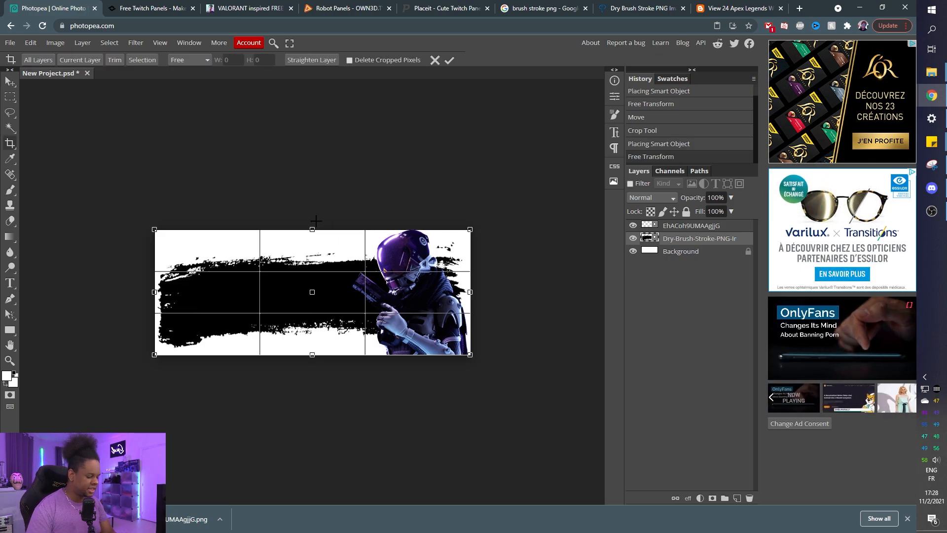
{"action": "key", "text": "Return"}
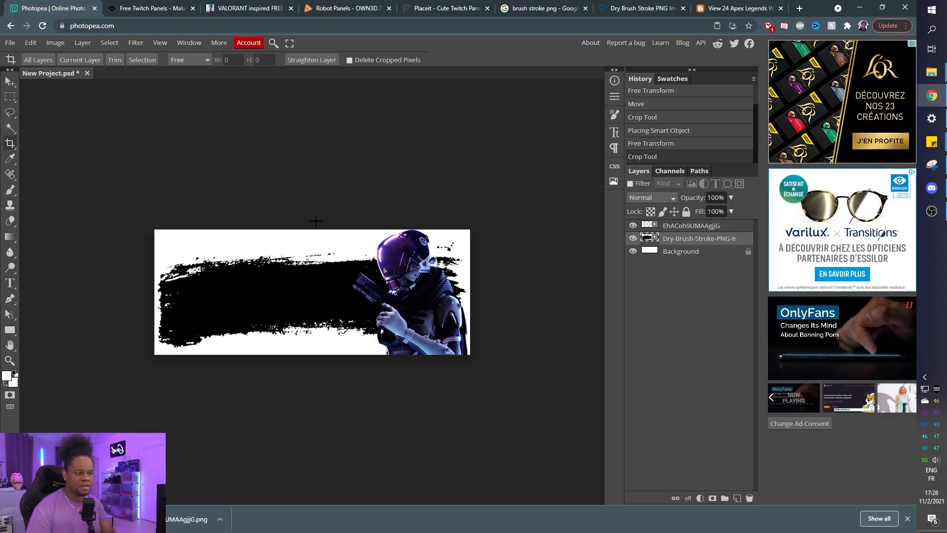
{"action": "left_click", "coordinate": [9, 84]}
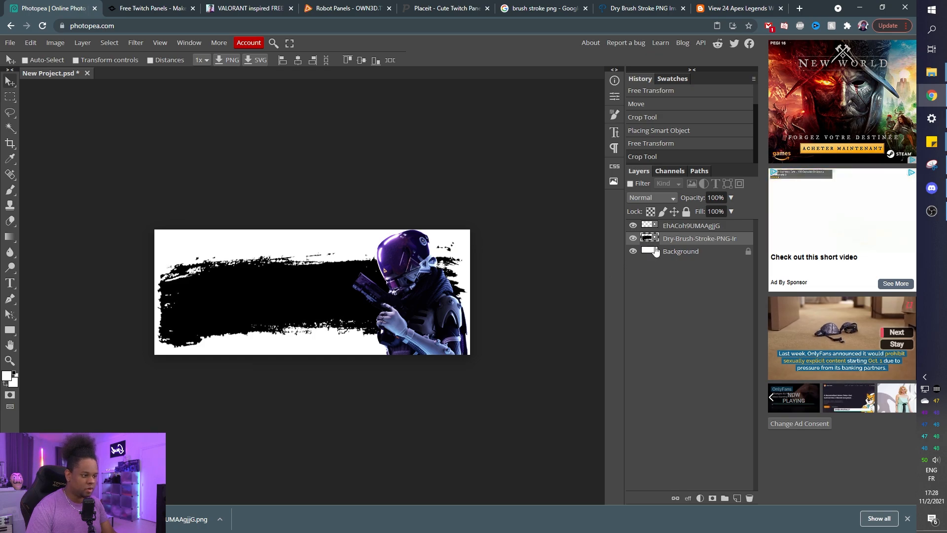
Step: Add a Hue/Saturation adjustment layer above the character and set its hue to -29
{"action": "left_click", "coordinate": [684, 227]}
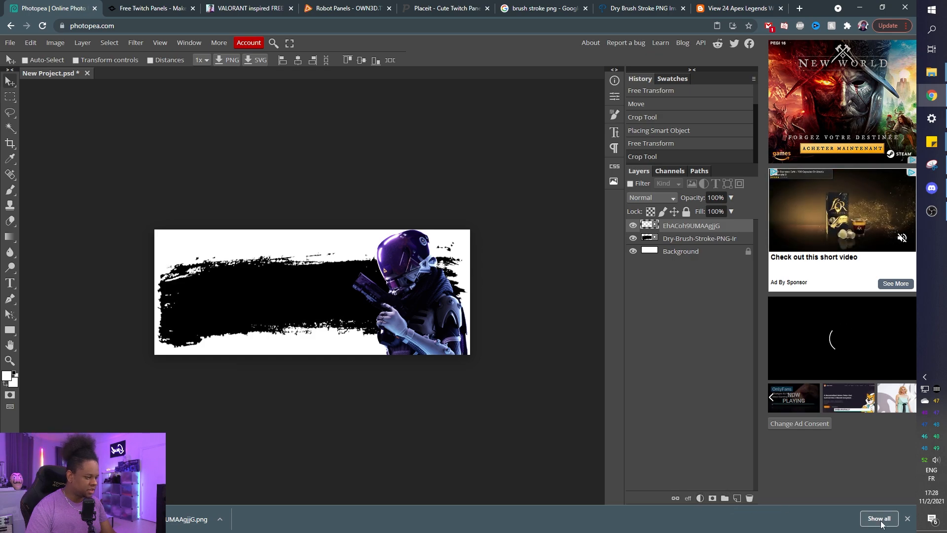
{"action": "left_click", "coordinate": [907, 518]}
{"action": "left_click", "coordinate": [702, 526]}
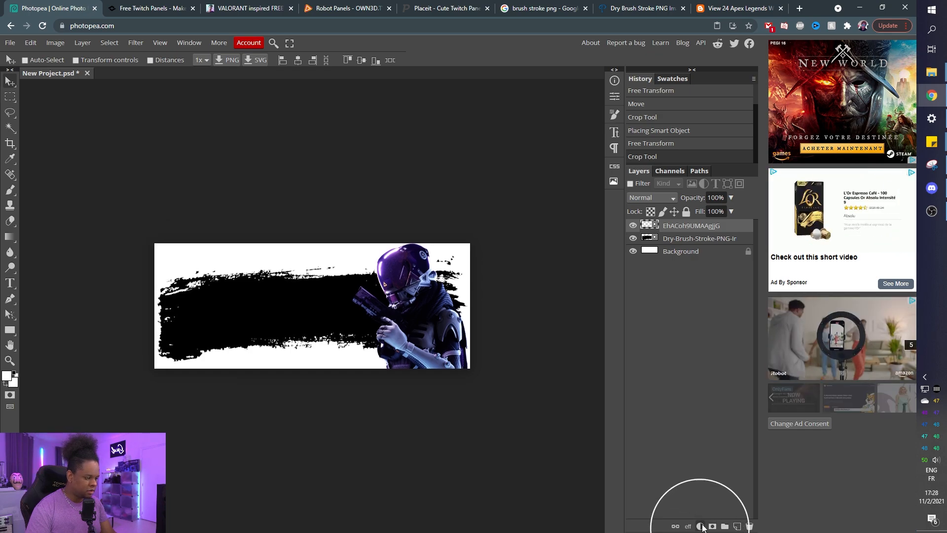
{"action": "left_click", "coordinate": [692, 335]}
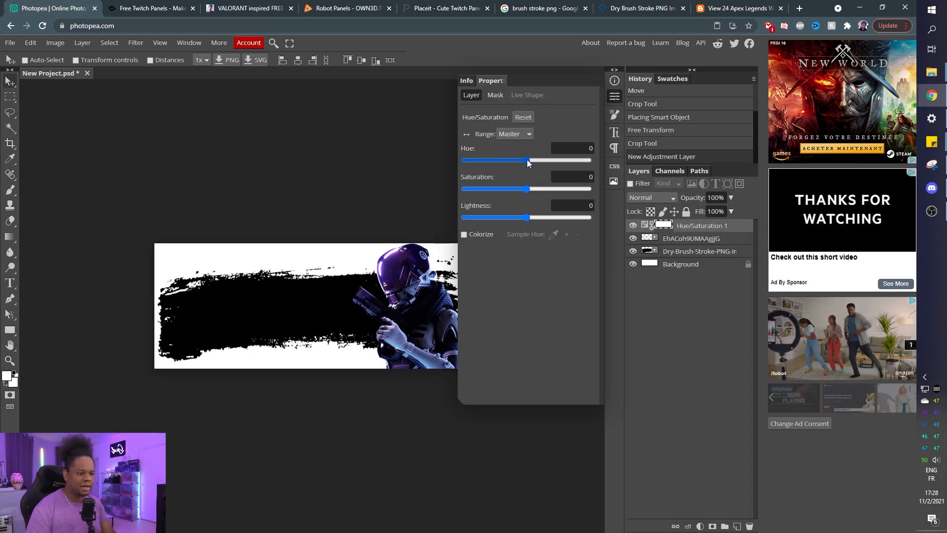
{"action": "mouse_move", "coordinate": [528, 158]}
{"action": "left_mouse_down"}
{"action": "mouse_move", "coordinate": [480, 160]}
{"action": "mouse_move", "coordinate": [516, 170]}
{"action": "left_mouse_up"}
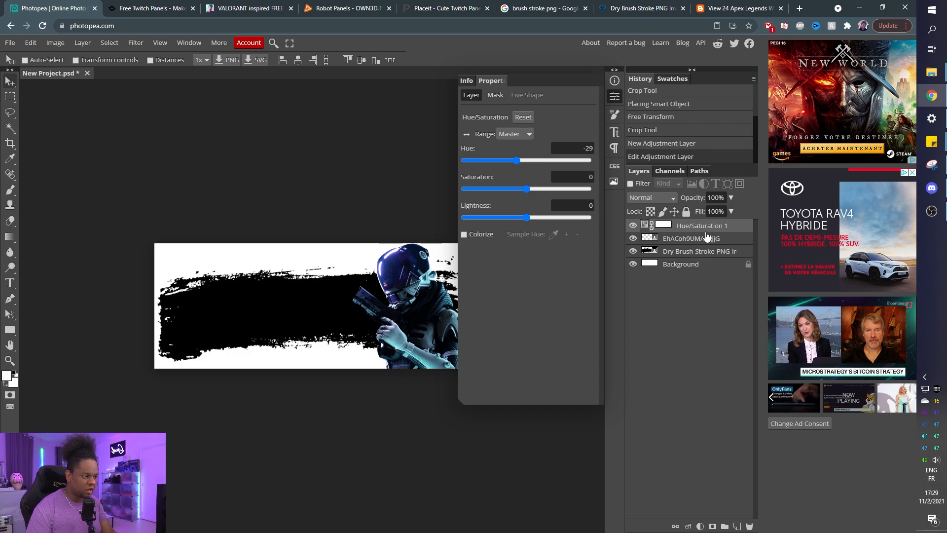
{"action": "left_click", "coordinate": [707, 237]}
{"action": "key", "text": "ctrl+alt+g"}
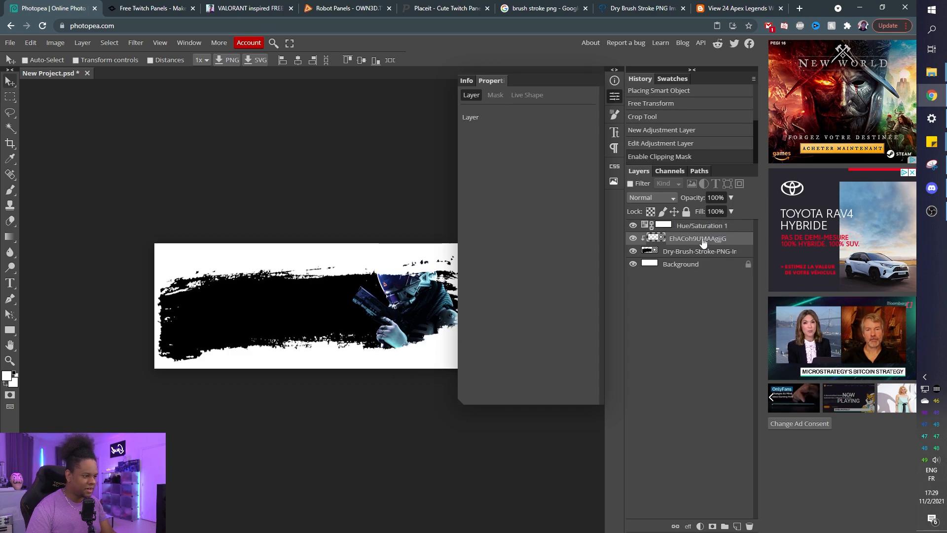
{"action": "key", "text": "ctrl+alt+g"}
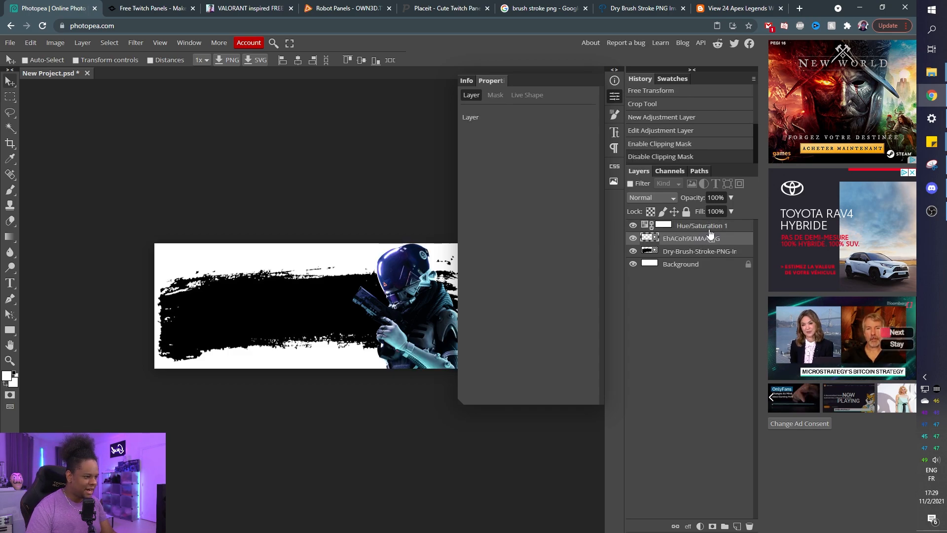
Step: Clip the Hue/Saturation adjustment layer to the character layer below it
{"action": "left_click", "coordinate": [710, 228]}
{"action": "key", "text": "ctrl+alt+g"}
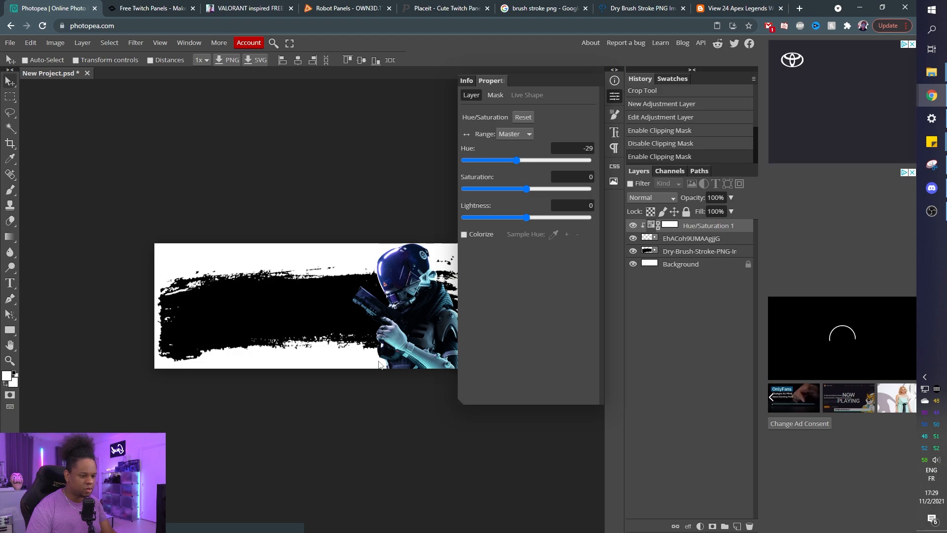
Step: Apply a Color Overlay to the brush stroke layer in dark navy 051022, sampled from the character's helmet area
{"action": "left_click", "coordinate": [693, 253]}
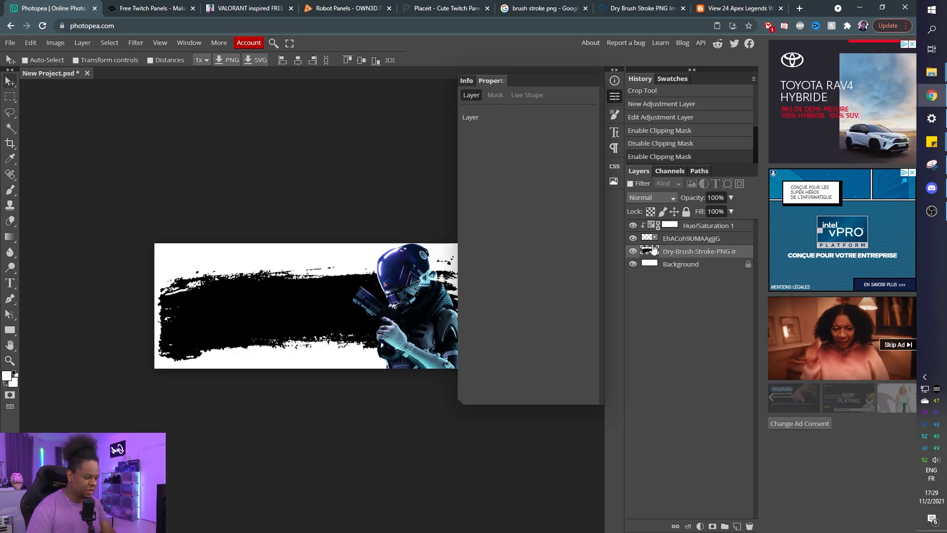
{"action": "left_click", "coordinate": [688, 526]}
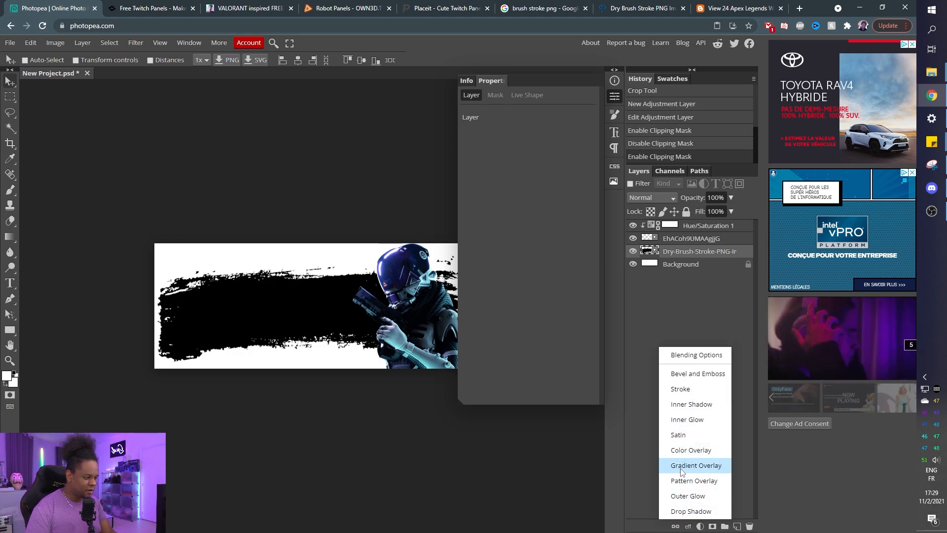
{"action": "left_click", "coordinate": [682, 450]}
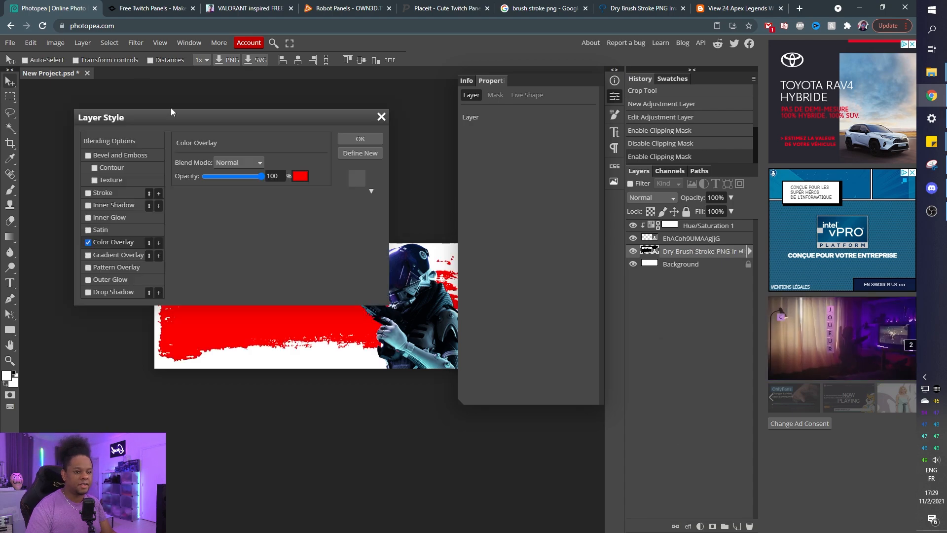
{"action": "left_click_drag", "start_coordinate": [270, 123], "coordinate": [124, 104]}
{"action": "left_click", "coordinate": [155, 162]}
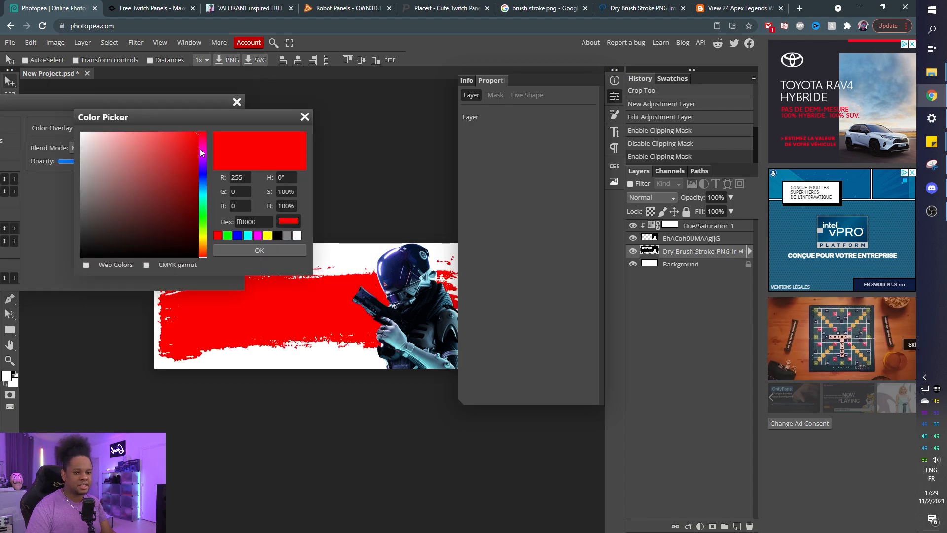
{"action": "left_click", "coordinate": [388, 266]}
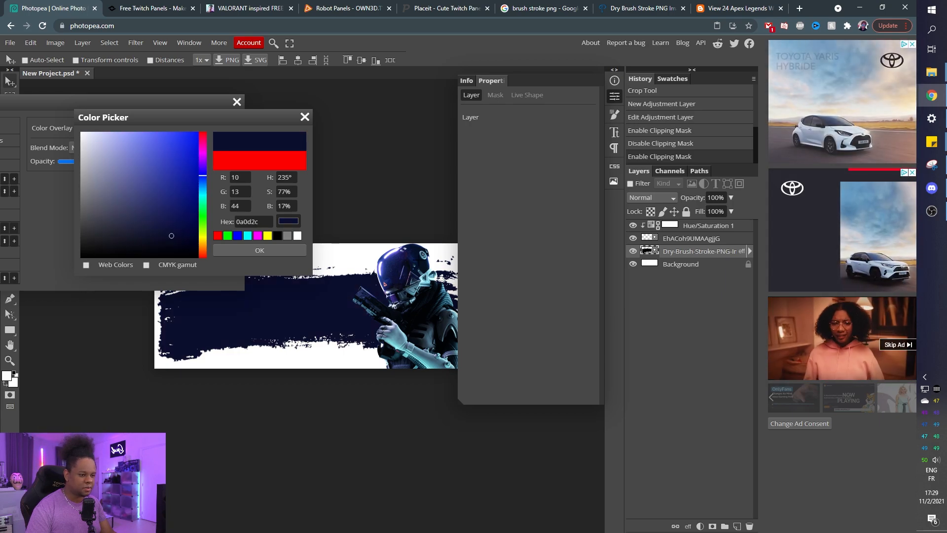
{"action": "left_click", "coordinate": [422, 265]}
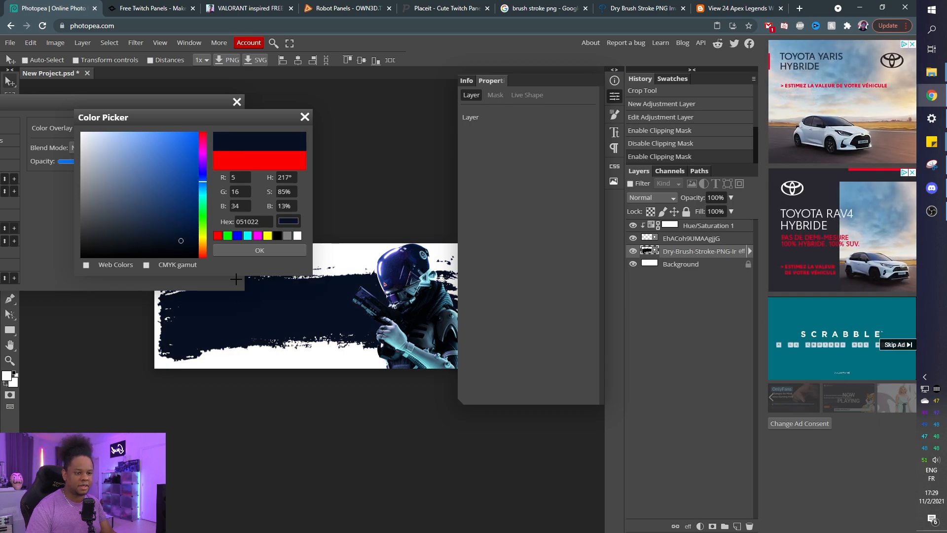
{"action": "left_click", "coordinate": [254, 250]}
{"action": "left_click", "coordinate": [202, 126]}
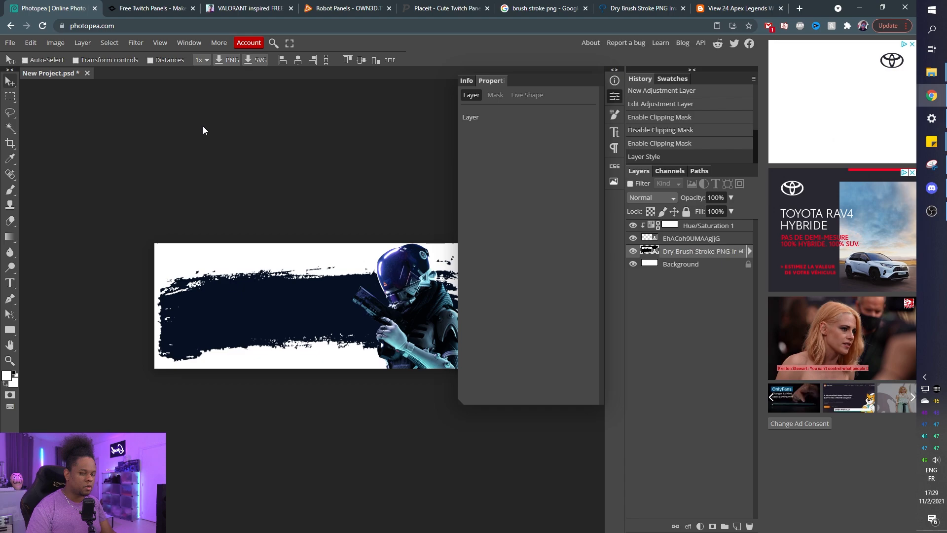
Step: Add the text ABOUT on the brush stroke, in a new text layer beneath the character
{"action": "left_click", "coordinate": [10, 282]}
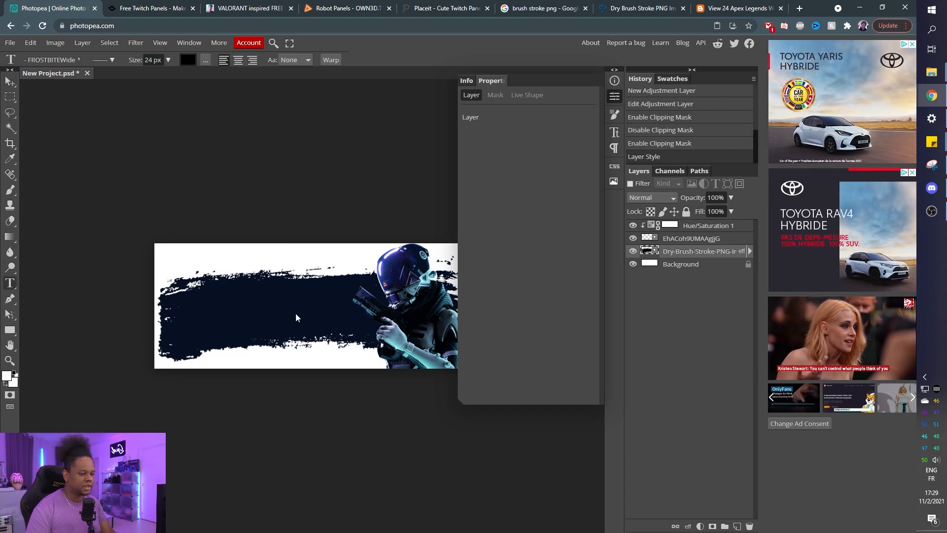
{"action": "left_click", "coordinate": [235, 317]}
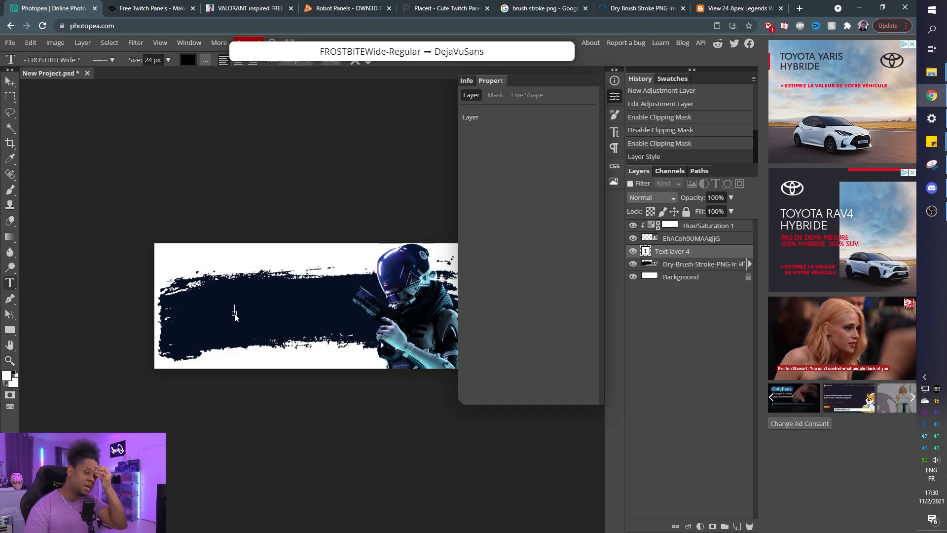
{"action": "type", "text": "ABOUT"}
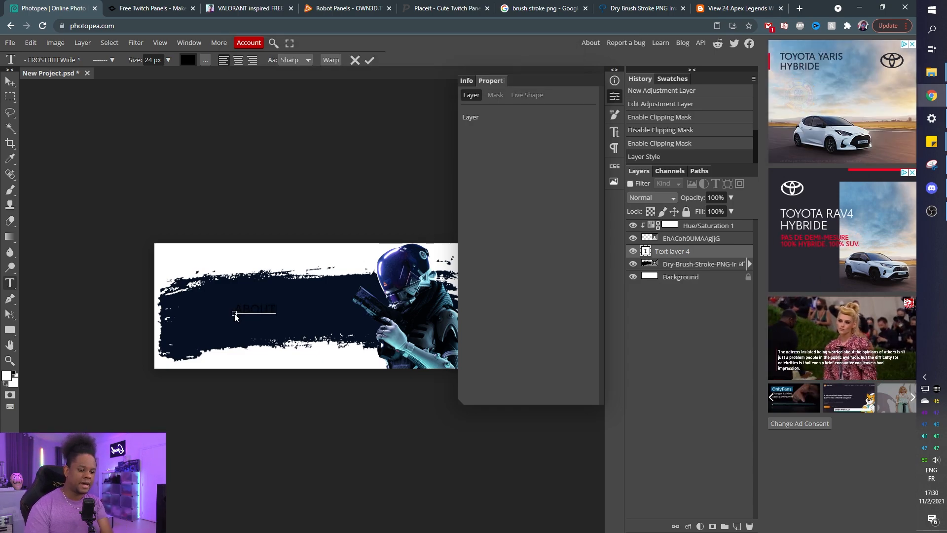
Step: Colour the whole ABOUT text white (ffffff) and set its size to 72 px
{"action": "key", "text": "ctrl+a"}
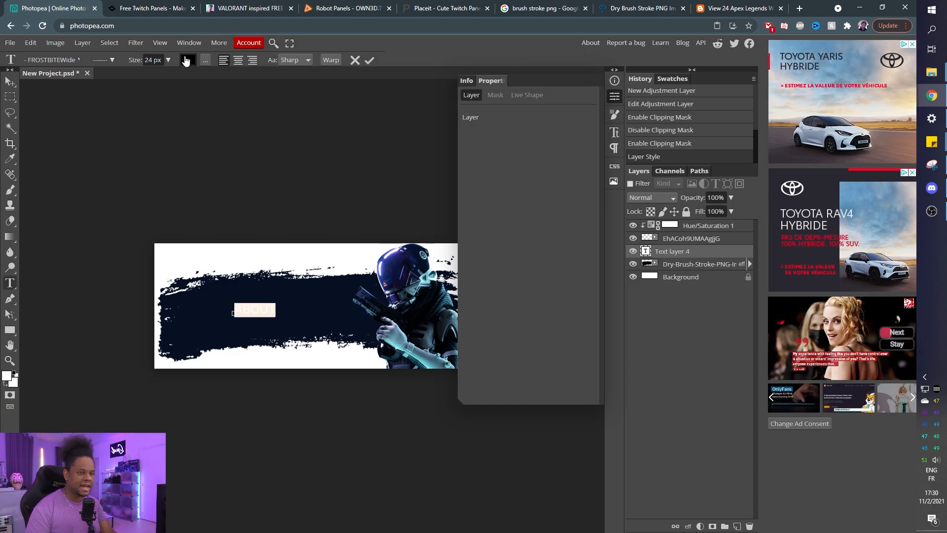
{"action": "left_click", "coordinate": [186, 60]}
{"action": "left_click_drag", "start_coordinate": [126, 205], "coordinate": [25, 85]}
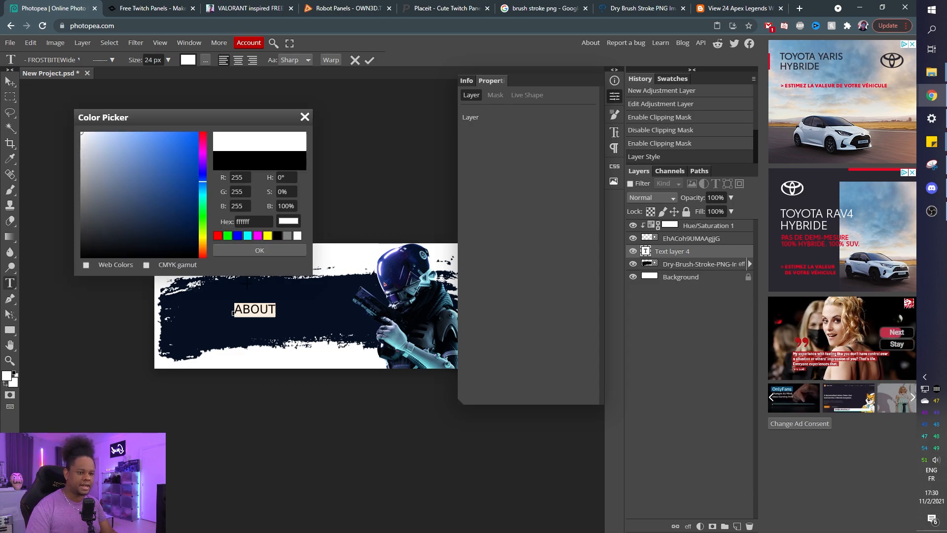
{"action": "left_click", "coordinate": [235, 249]}
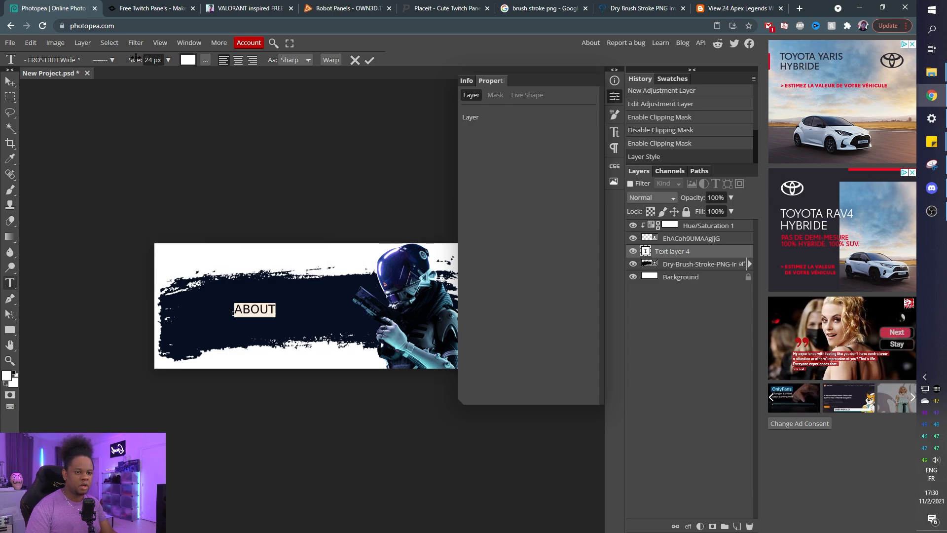
{"action": "left_click_drag", "start_coordinate": [134, 60], "coordinate": [304, 223]}
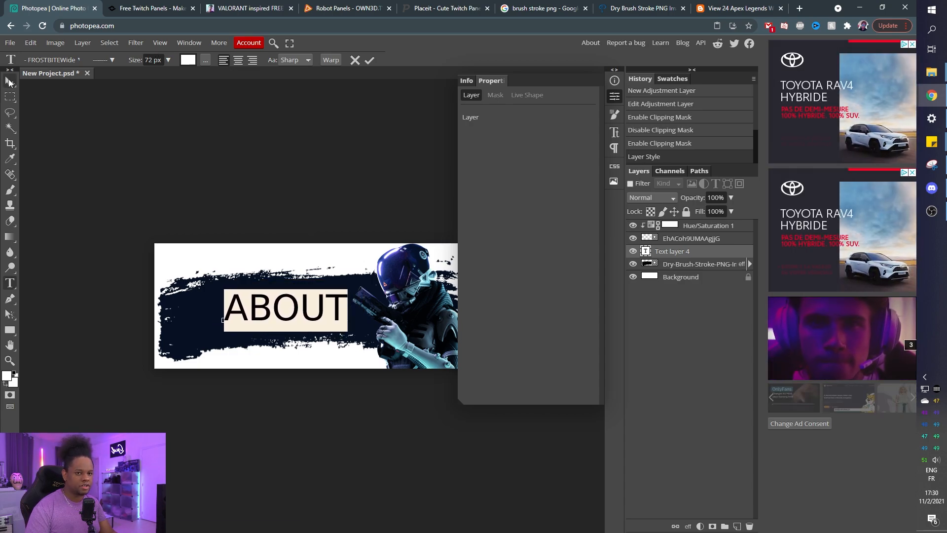
Step: Change the ABOUT text's font to DJ Gross, set its size to 89 px and shift it slightly on the brush stroke
{"action": "left_click", "coordinate": [77, 59]}
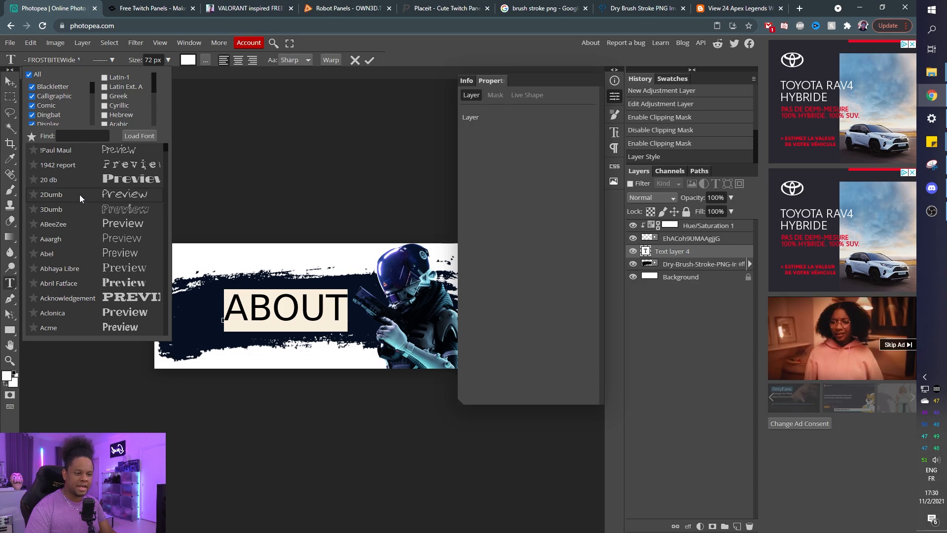
{"action": "scroll", "coordinate": [104, 193], "scroll_direction": "down", "scroll_amount": 3}
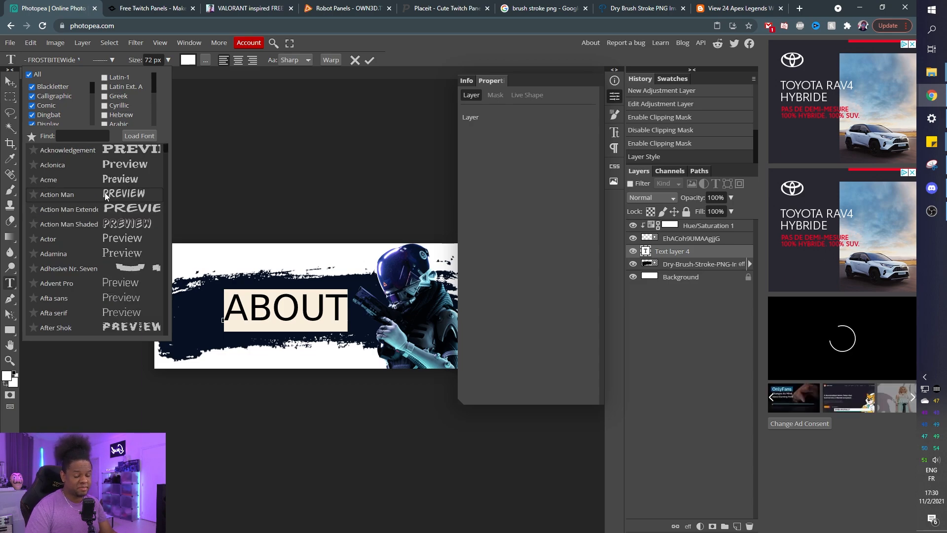
{"action": "scroll", "coordinate": [105, 195], "scroll_direction": "down", "scroll_amount": 3}
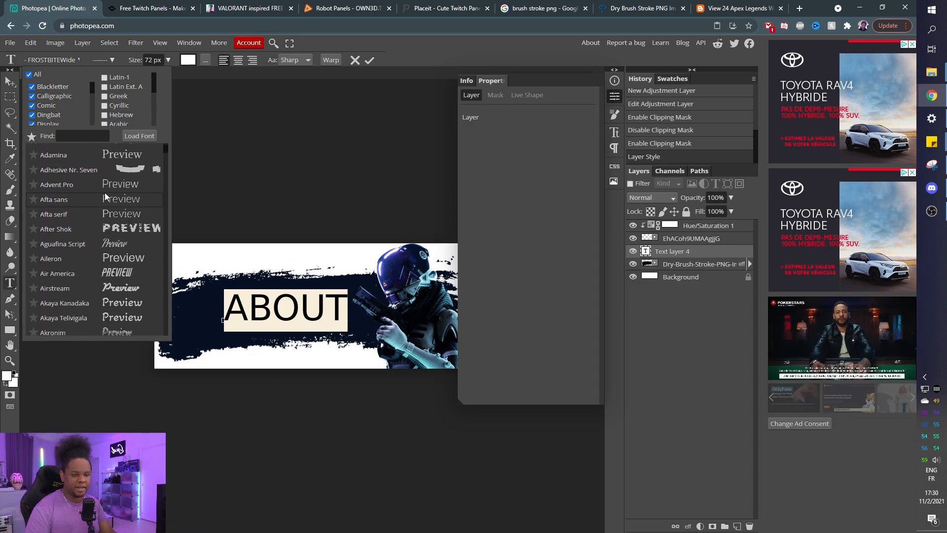
{"action": "scroll", "coordinate": [105, 196], "scroll_direction": "down", "scroll_amount": 1}
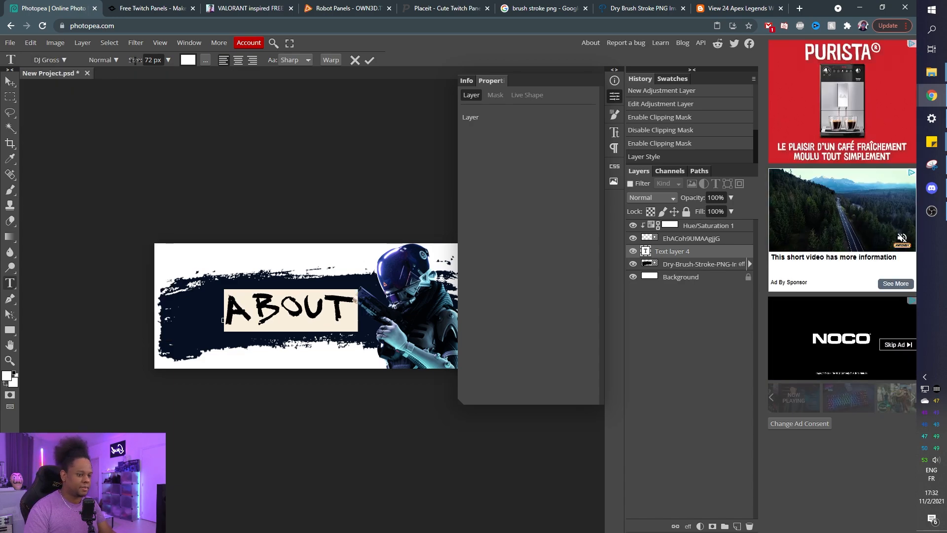
{"action": "left_click_drag", "start_coordinate": [133, 61], "coordinate": [141, 64]}
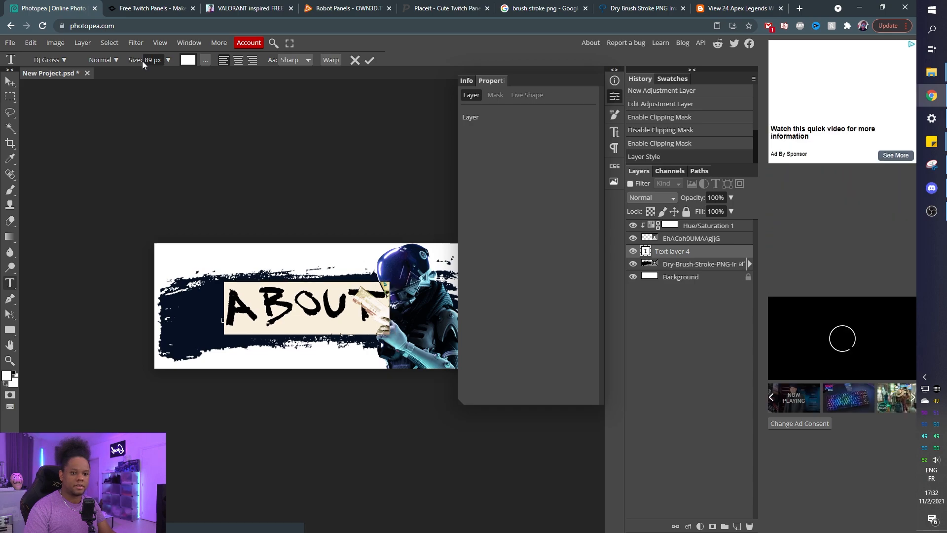
{"action": "left_click_drag", "start_coordinate": [337, 254], "coordinate": [333, 257]}
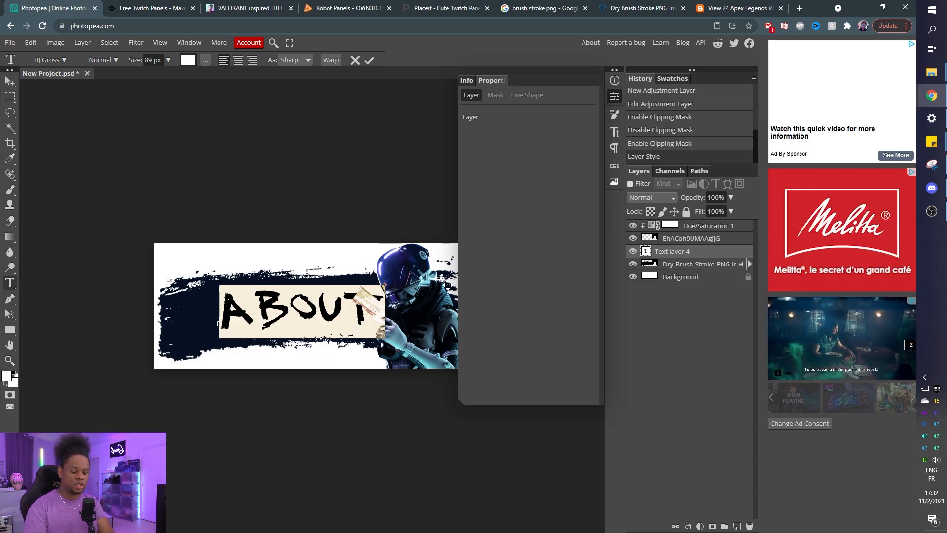
Step: Replace the text with INSTAGRAM at 53 px and position it on the brush stroke beside the character
{"action": "type", "text": "INSTAG"}
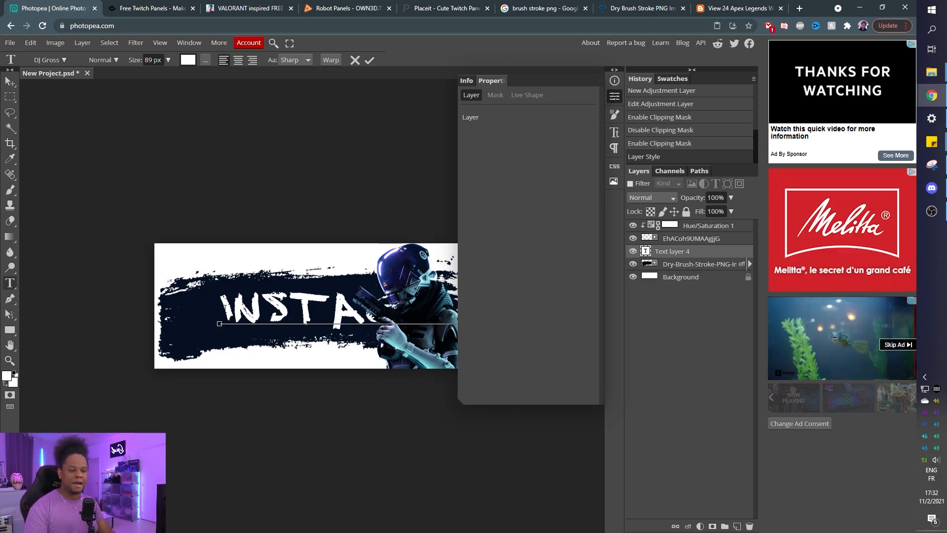
{"action": "left_click_drag", "start_coordinate": [226, 308], "coordinate": [633, 315]}
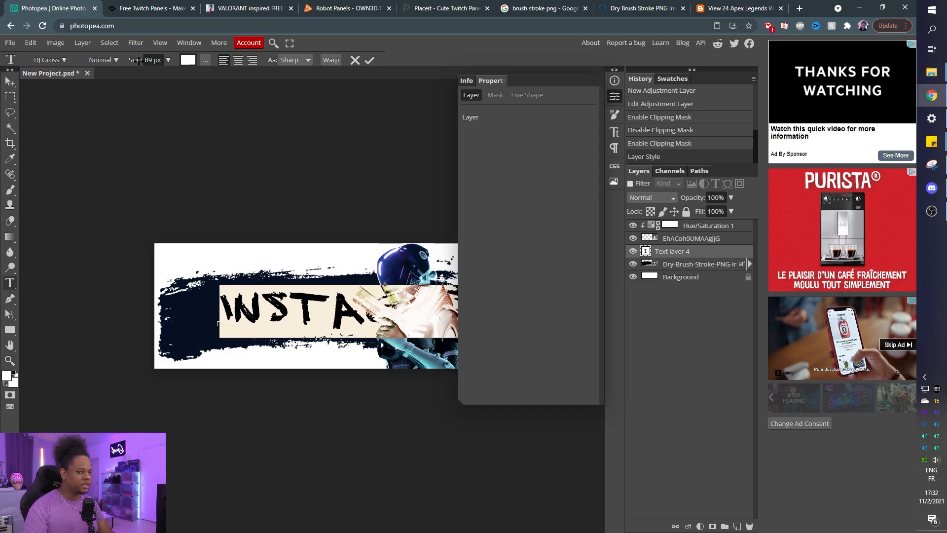
{"action": "mouse_move", "coordinate": [137, 59]}
{"action": "left_mouse_down"}
{"action": "mouse_move", "coordinate": [130, 68]}
{"action": "mouse_move", "coordinate": [353, 216]}
{"action": "mouse_move", "coordinate": [276, 216]}
{"action": "mouse_move", "coordinate": [131, 66]}
{"action": "left_mouse_up"}
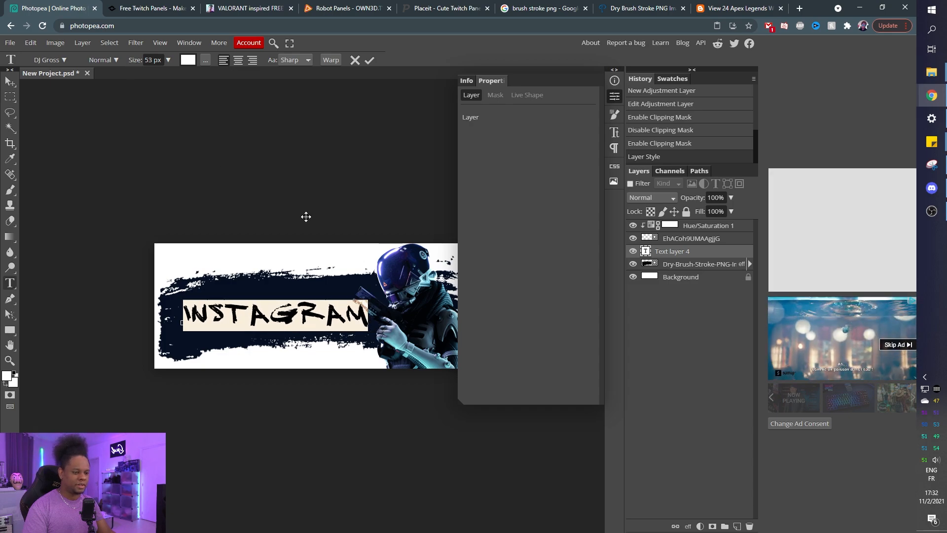
{"action": "mouse_move", "coordinate": [294, 225]}
{"action": "left_mouse_down"}
{"action": "mouse_move", "coordinate": [298, 214]}
{"action": "mouse_move", "coordinate": [297, 223]}
{"action": "left_mouse_up"}
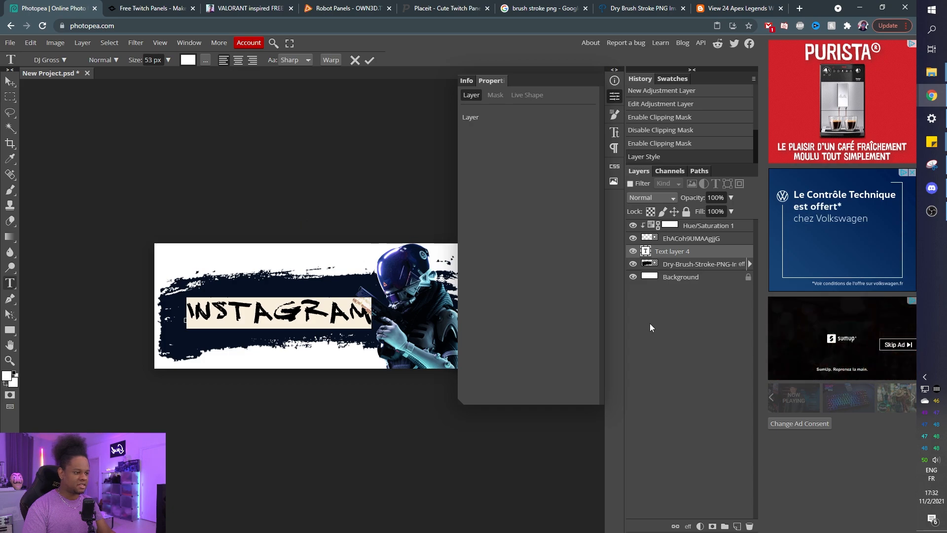
{"action": "left_click", "coordinate": [683, 277]}
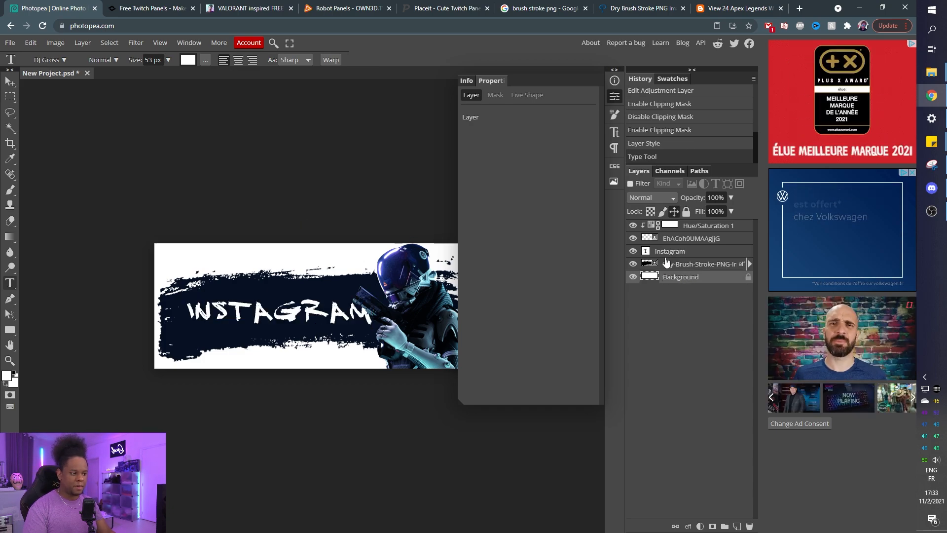
Step: Duplicate the instagram text layer, hide the original and change the copy's text to ABOUT
{"action": "left_click", "coordinate": [679, 255]}
{"action": "key", "text": "ctrl+j"}
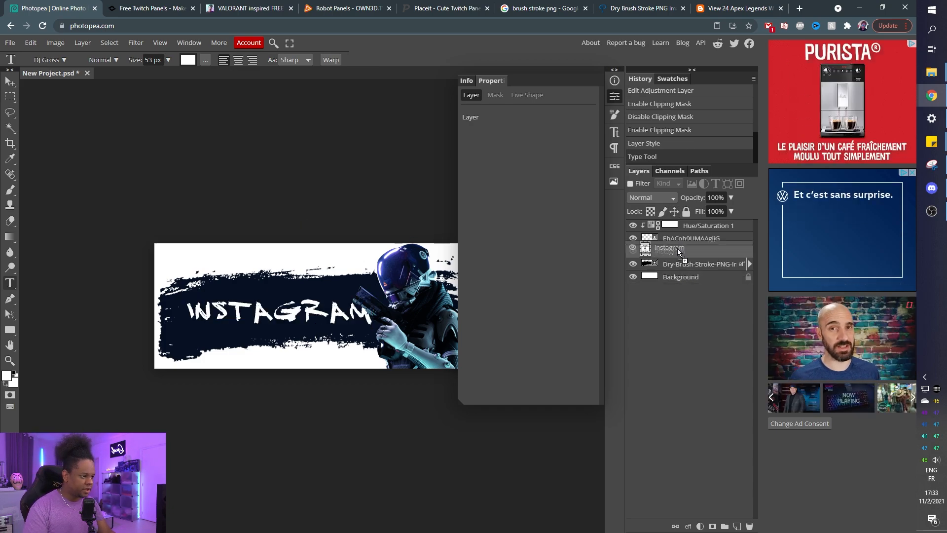
{"action": "left_click", "coordinate": [632, 264]}
{"action": "double_click", "coordinate": [646, 251]}
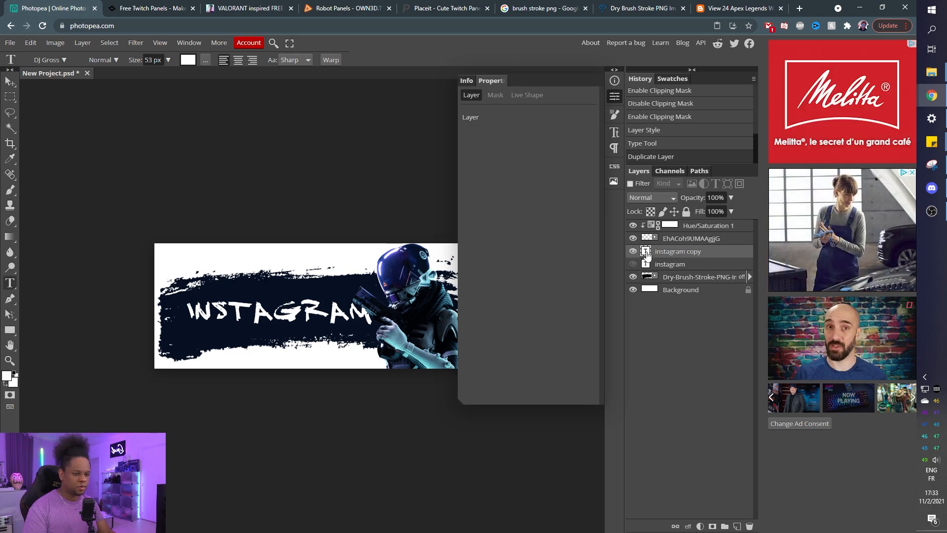
{"action": "type", "text": "ABOUT"}
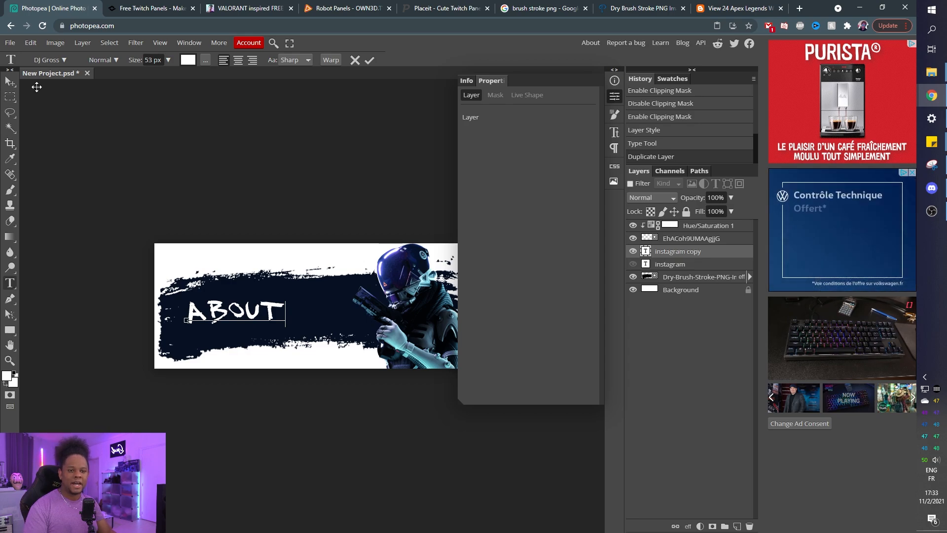
Step: Centre the ABOUT text on the visible brush stroke and collapse the layer properties covering the canvas
{"action": "left_click", "coordinate": [10, 81]}
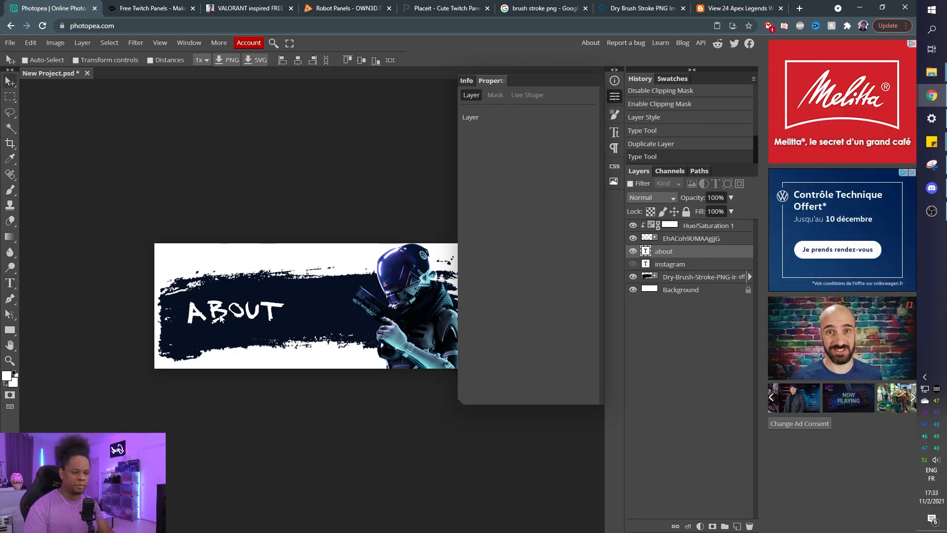
{"action": "left_click_drag", "start_coordinate": [226, 314], "coordinate": [270, 313]}
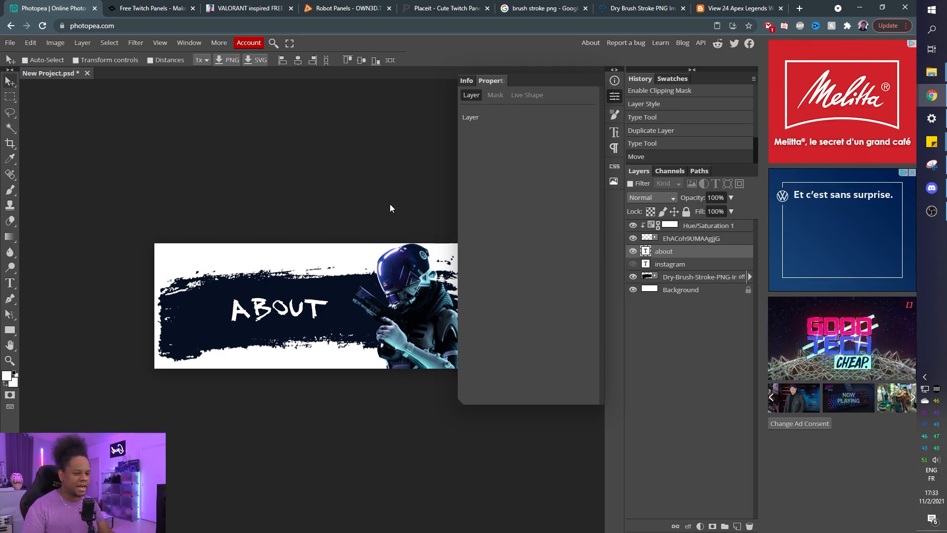
{"action": "left_click", "coordinate": [614, 97]}
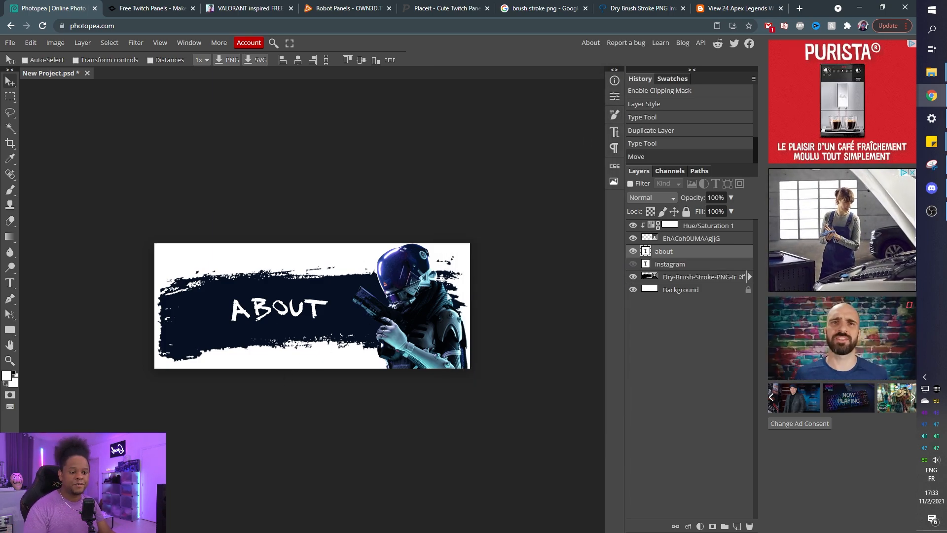
{"action": "left_click_drag", "start_coordinate": [266, 315], "coordinate": [269, 316]}
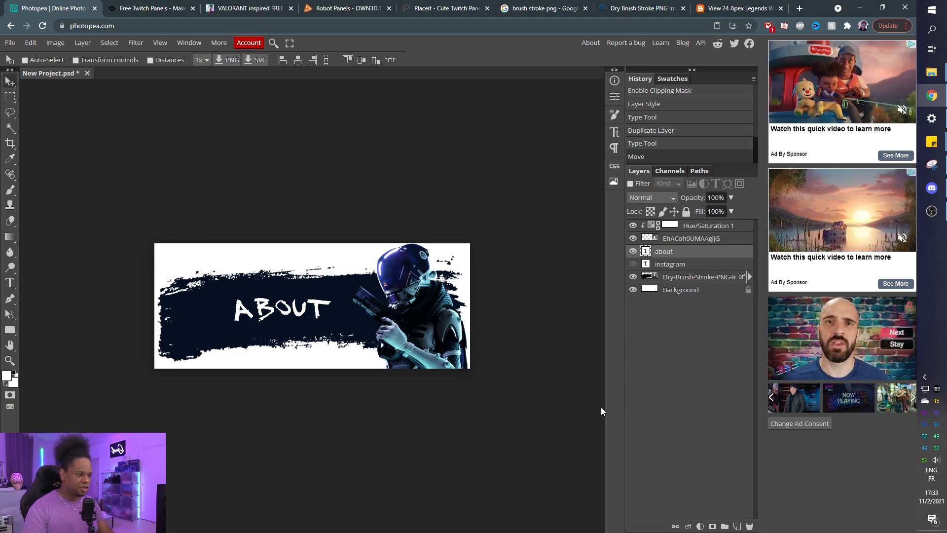
Step: Apply a black Multiply drop shadow to the ABOUT text with 100% opacity, 138° angle, 10 px distance and 13 px size
{"action": "left_click", "coordinate": [688, 525]}
{"action": "left_click", "coordinate": [692, 513]}
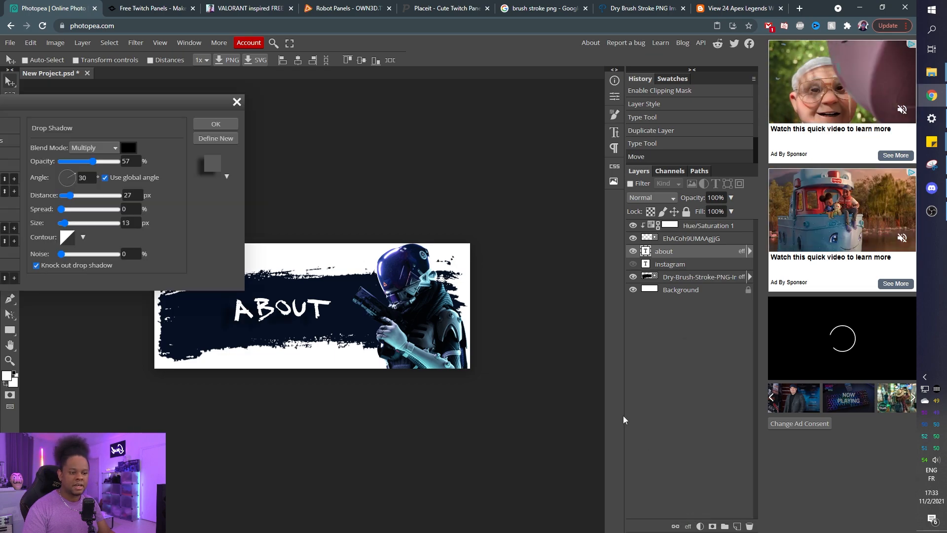
{"action": "left_click_drag", "start_coordinate": [119, 106], "coordinate": [144, 77]}
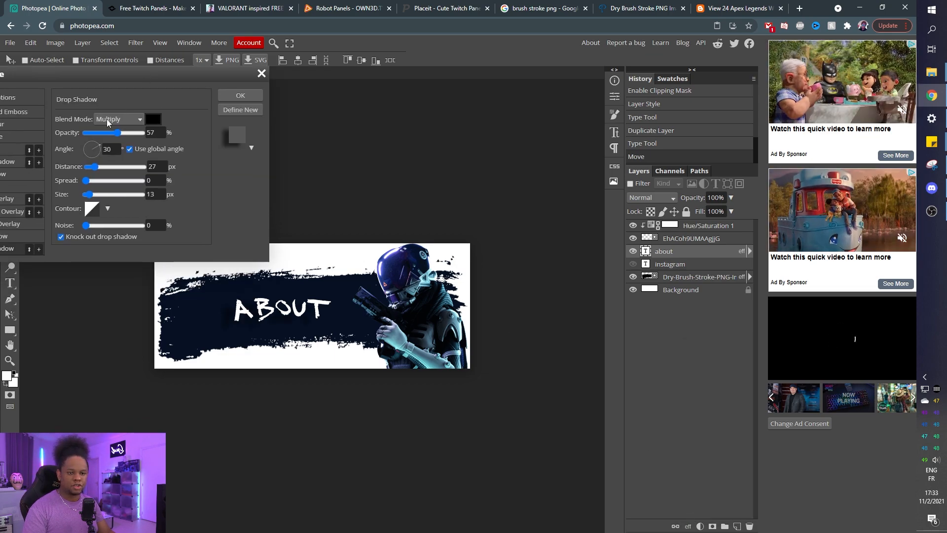
{"action": "left_click_drag", "start_coordinate": [94, 150], "coordinate": [184, 140]}
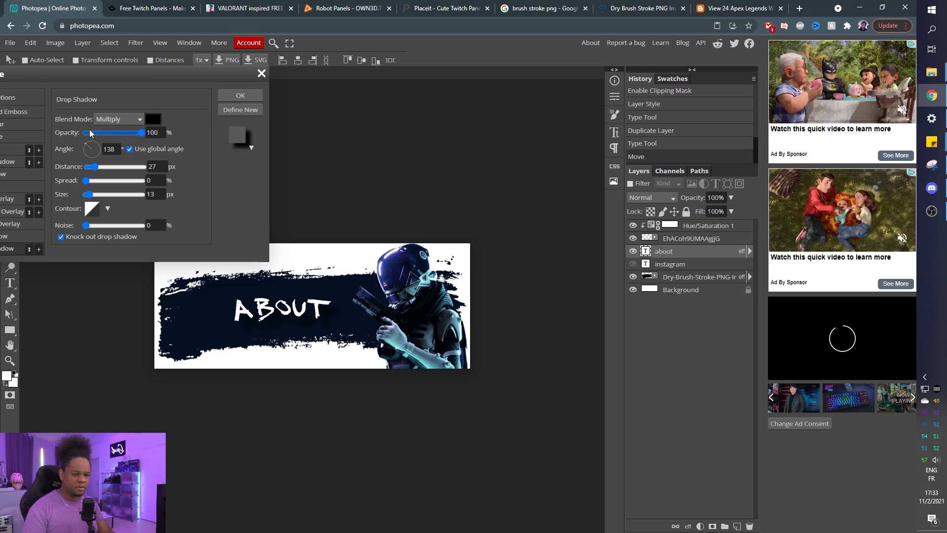
{"action": "left_click_drag", "start_coordinate": [93, 166], "coordinate": [91, 171]}
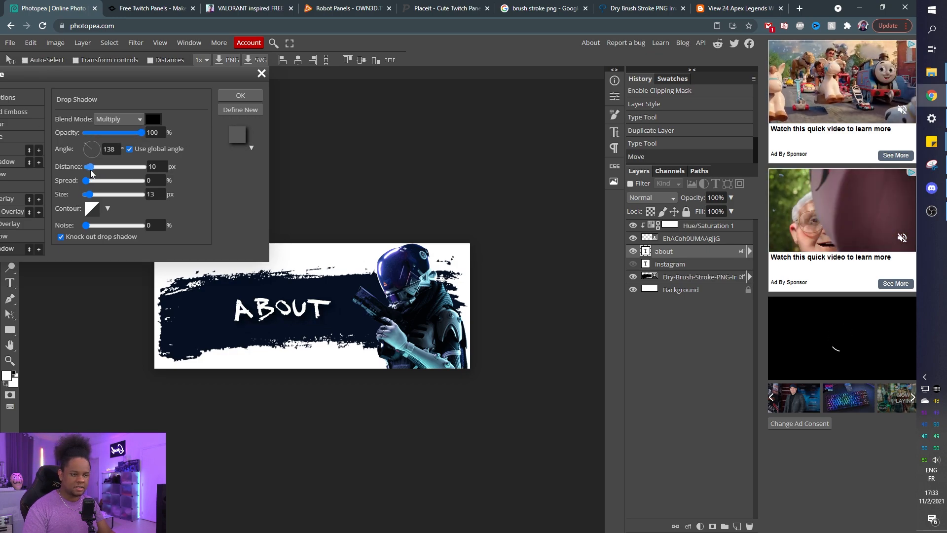
{"action": "left_click", "coordinate": [233, 94]}
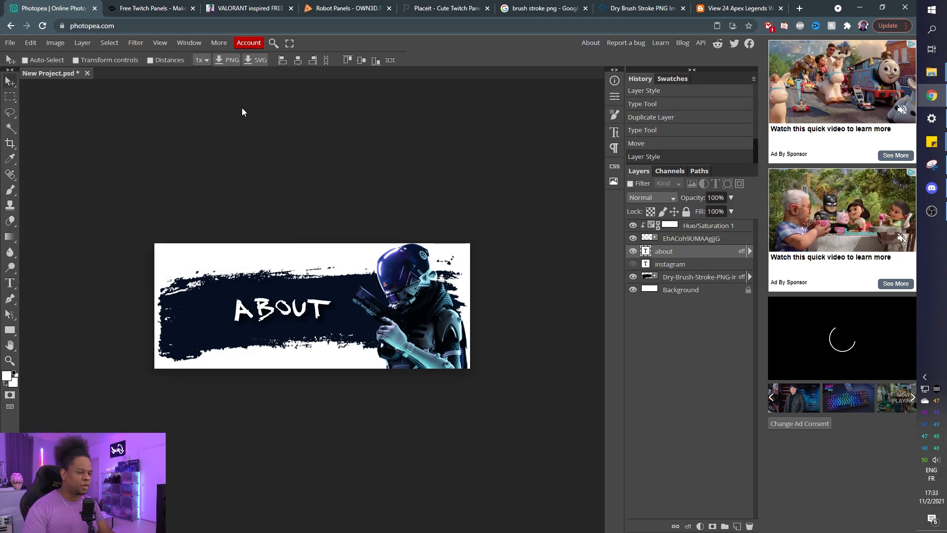
Step: Hide the white background and export the panel as a 640 × 254 px PNG at 100% quality, named 1
{"action": "left_click", "coordinate": [633, 290]}
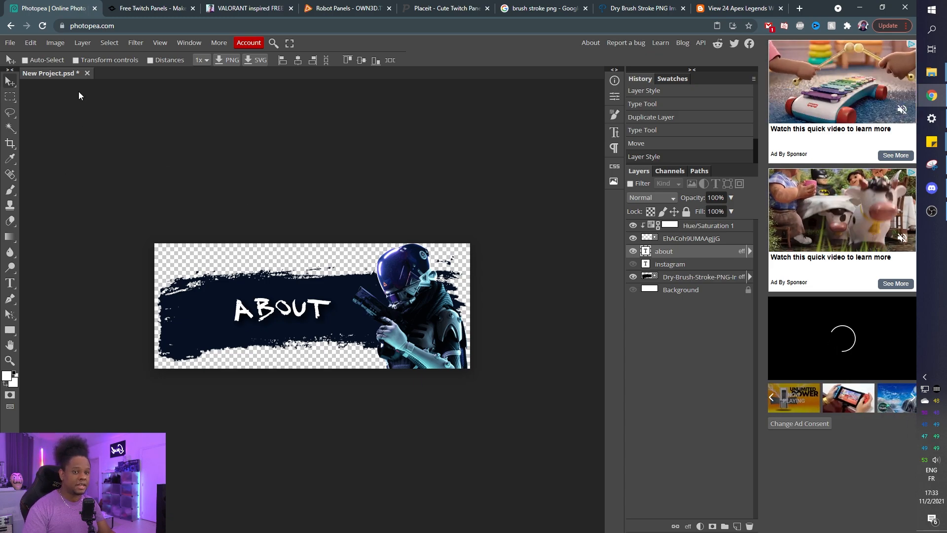
{"action": "left_click", "coordinate": [9, 43]}
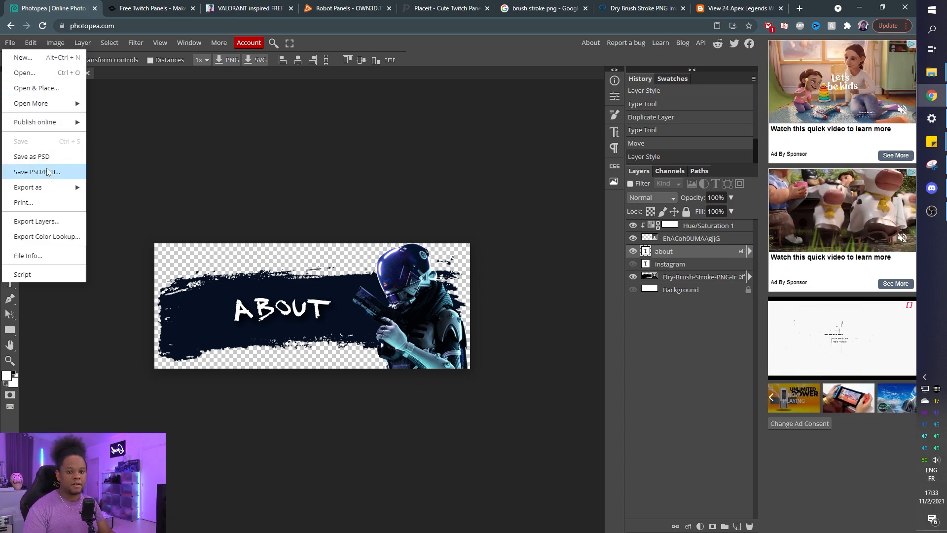
{"action": "mouse_move", "coordinate": [48, 187]}
{"action": "left_click", "coordinate": [124, 192]}
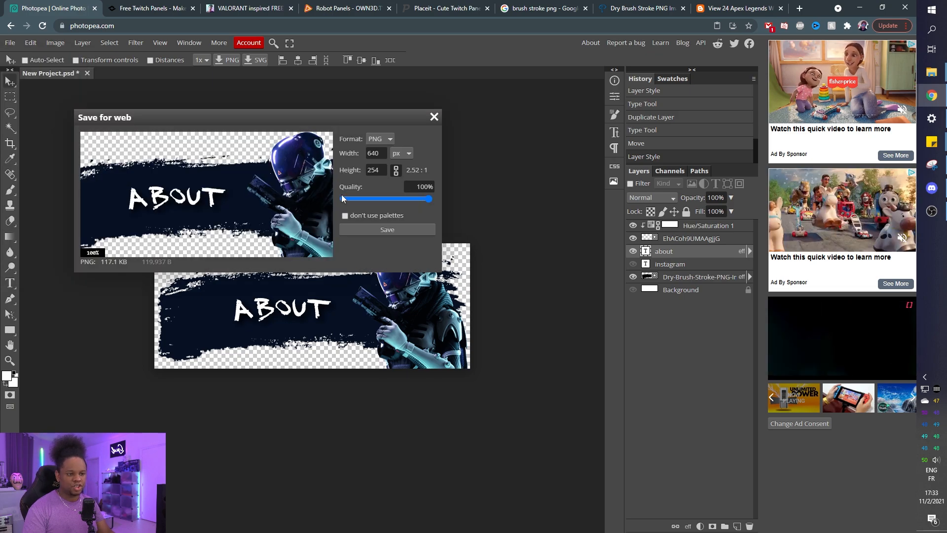
{"action": "left_click", "coordinate": [371, 227]}
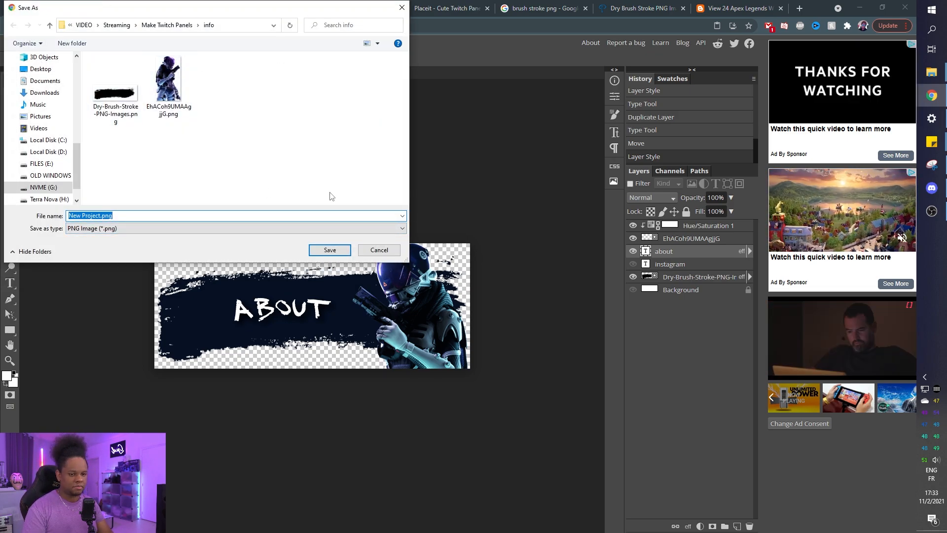
{"action": "type", "text": "1"}
{"action": "key", "text": "Return"}
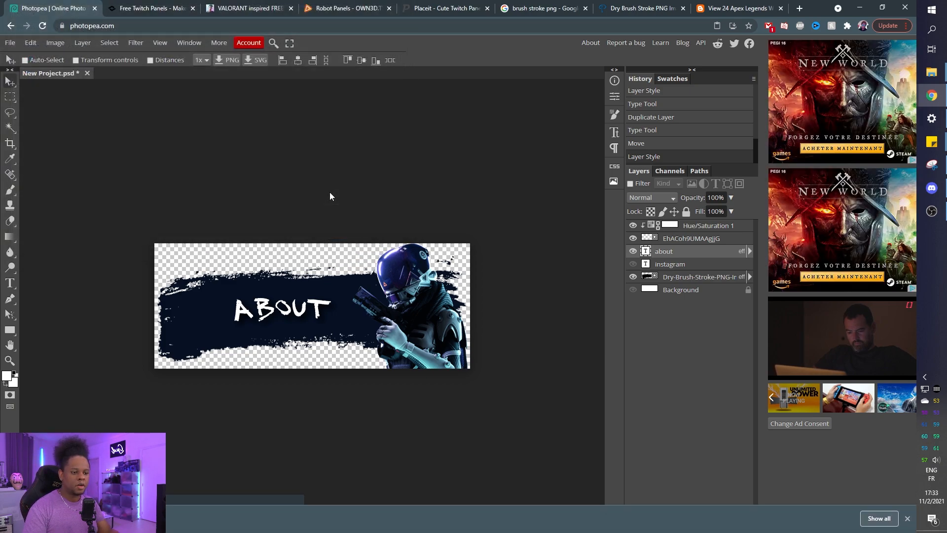
Step: Create a new 640 × 640 px project at 300 DPI with a white background
{"action": "left_click", "coordinate": [14, 46]}
{"action": "left_click", "coordinate": [21, 55]}
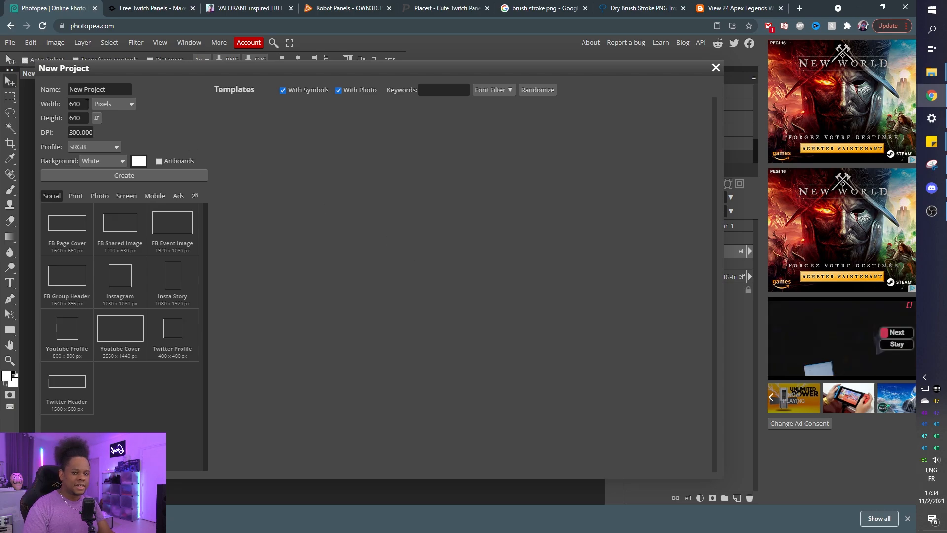
{"action": "left_click", "coordinate": [106, 178]}
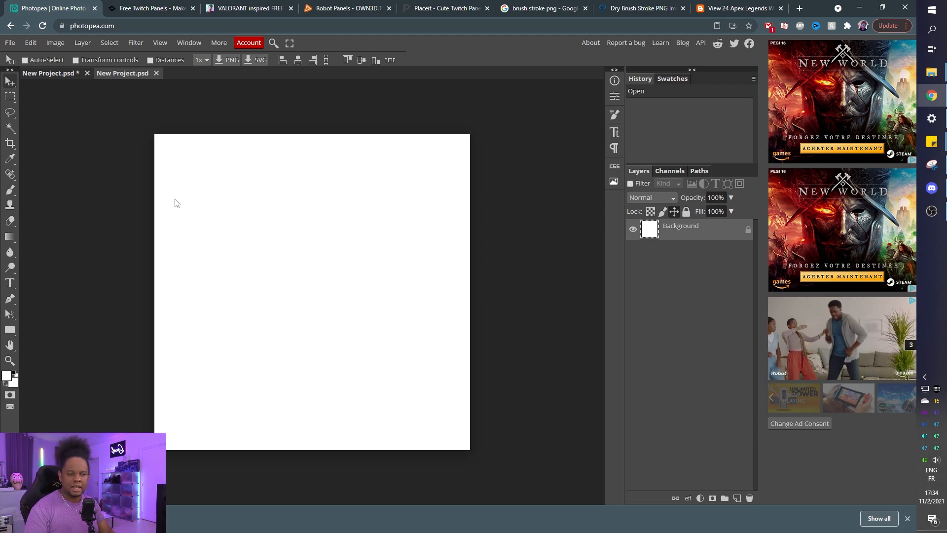
Step: Draw a red rectangle over the canvas and scale it up slightly so it fills the full 640 × 640 px area
{"action": "right_click", "coordinate": [11, 329]}
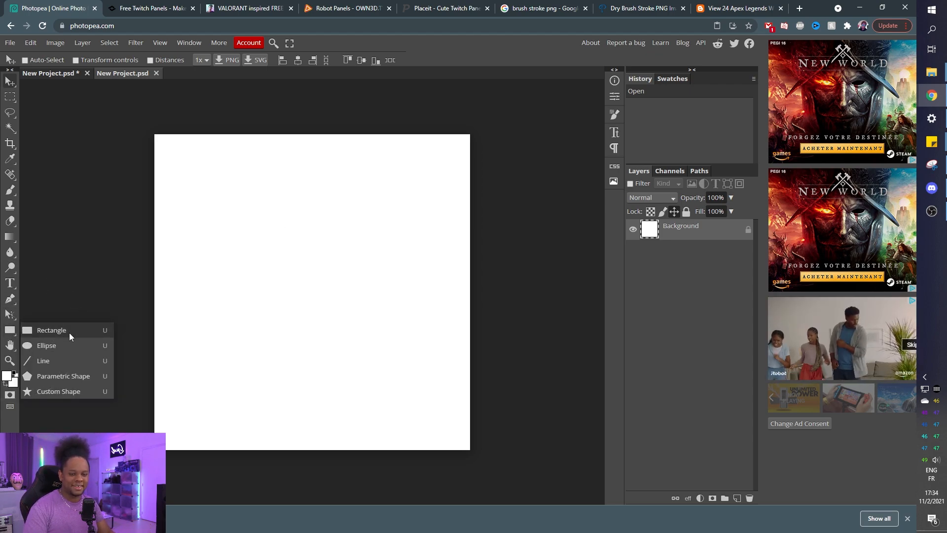
{"action": "left_click", "coordinate": [69, 330]}
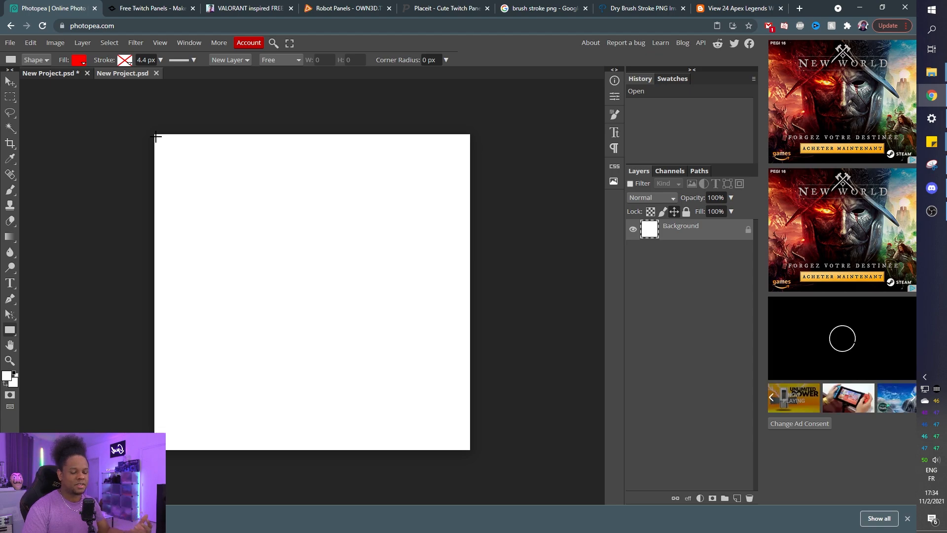
{"action": "left_click_drag", "start_coordinate": [156, 136], "coordinate": [547, 448]}
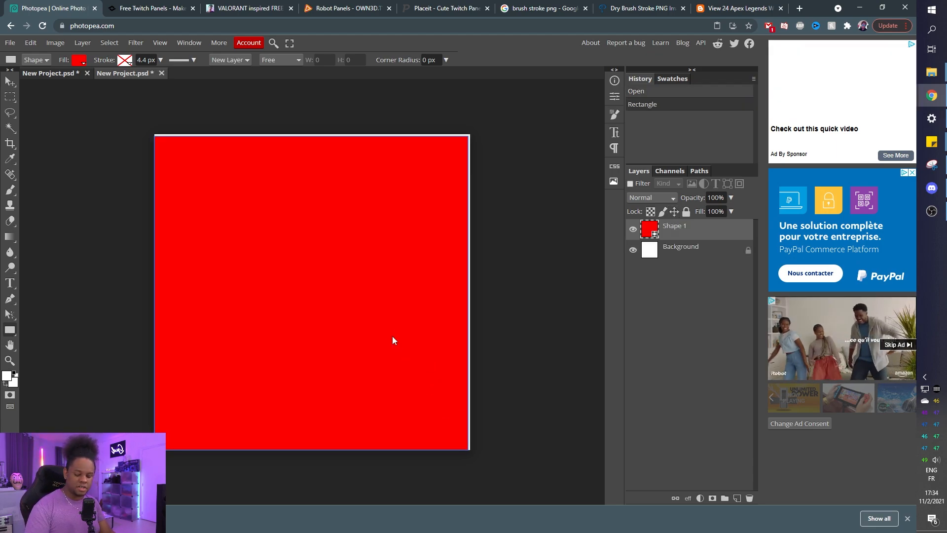
{"action": "key", "text": "ctrl+t"}
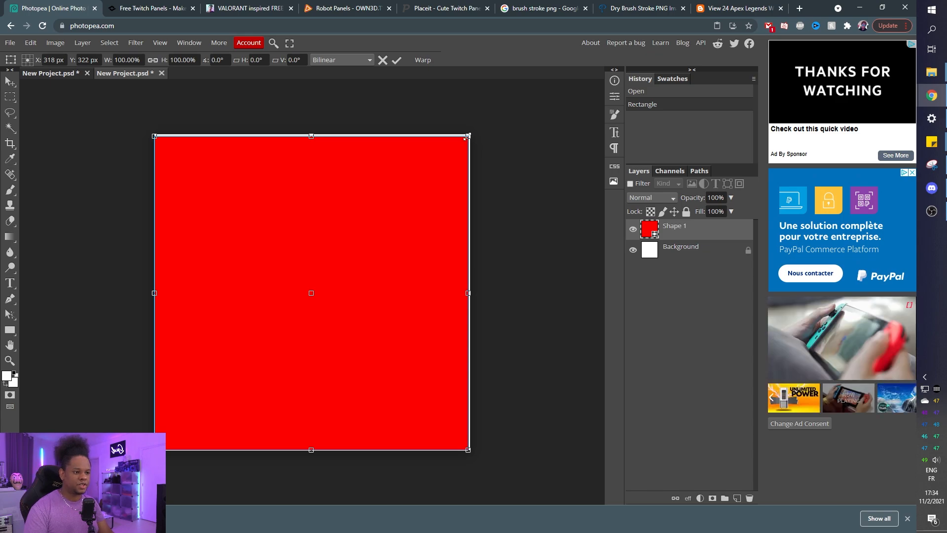
{"action": "left_click_drag", "start_coordinate": [468, 136], "coordinate": [469, 134]}
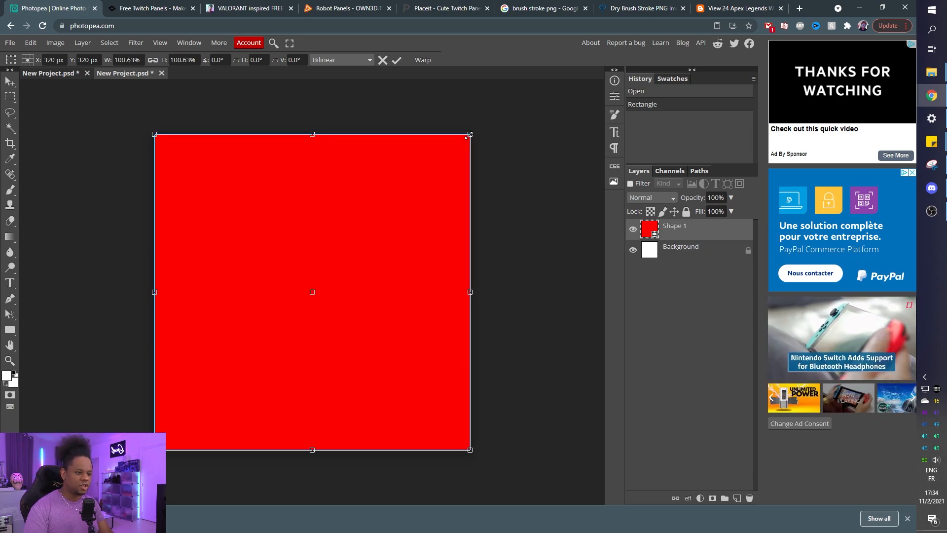
{"action": "key", "text": "Return"}
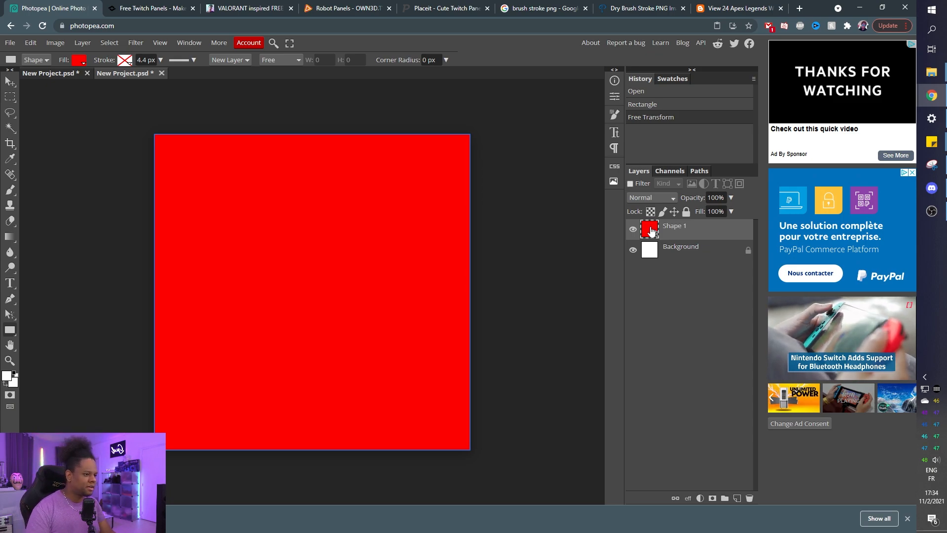
Step: Change the rectangle's fill to the near-black colour 151414
{"action": "double_click", "coordinate": [651, 230]}
{"action": "left_click_drag", "start_coordinate": [111, 232], "coordinate": [91, 250]}
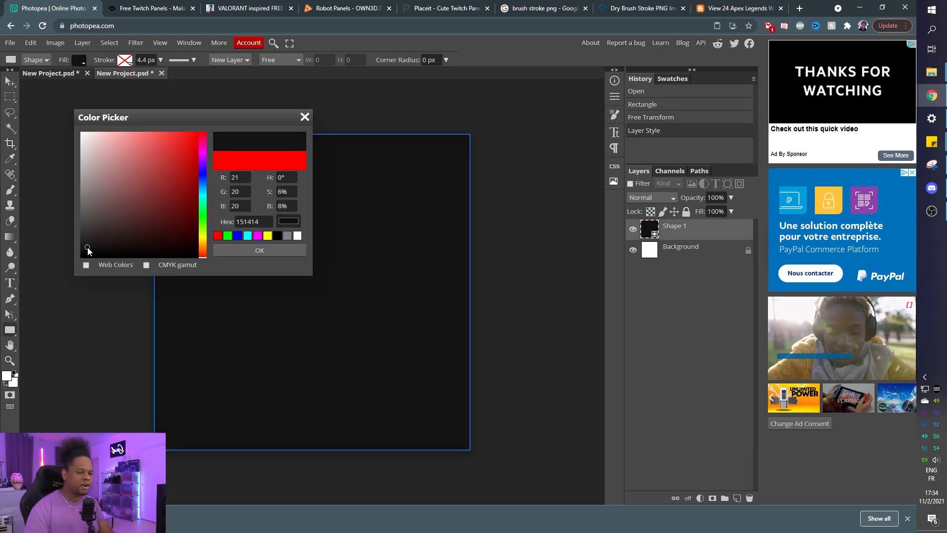
{"action": "left_click", "coordinate": [258, 252]}
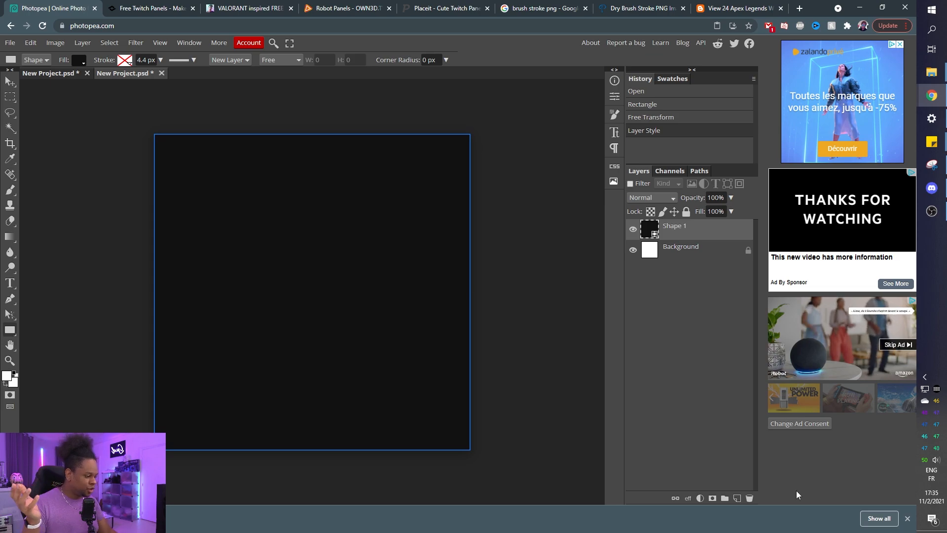
Step: Dismiss the browser's downloads bar and open a new browser tab
{"action": "left_click", "coordinate": [906, 520]}
{"action": "left_click", "coordinate": [802, 10]}
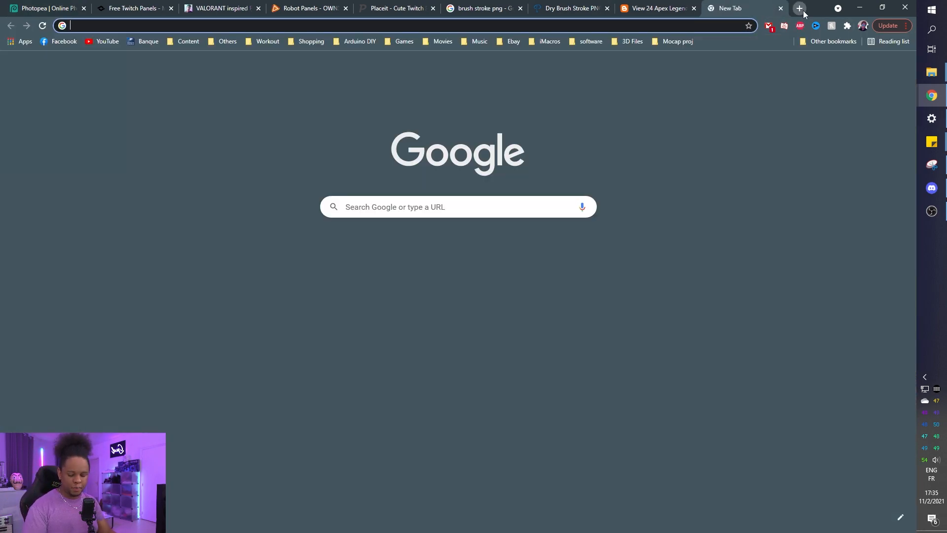
{"action": "type", "text": "pex"}
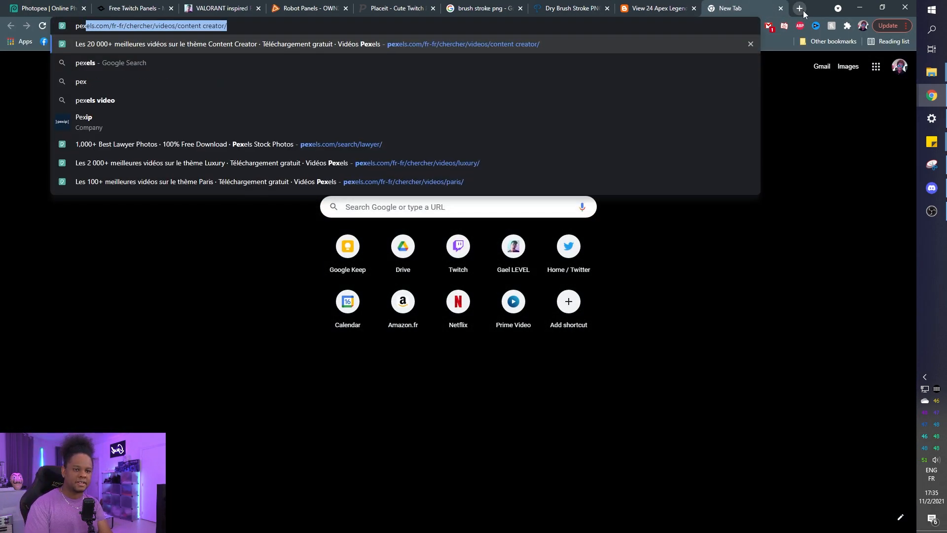
{"action": "key", "text": "BackSpace"}
{"action": "key", "text": "BackSpace"}
{"action": "key", "text": "BackSpace"}
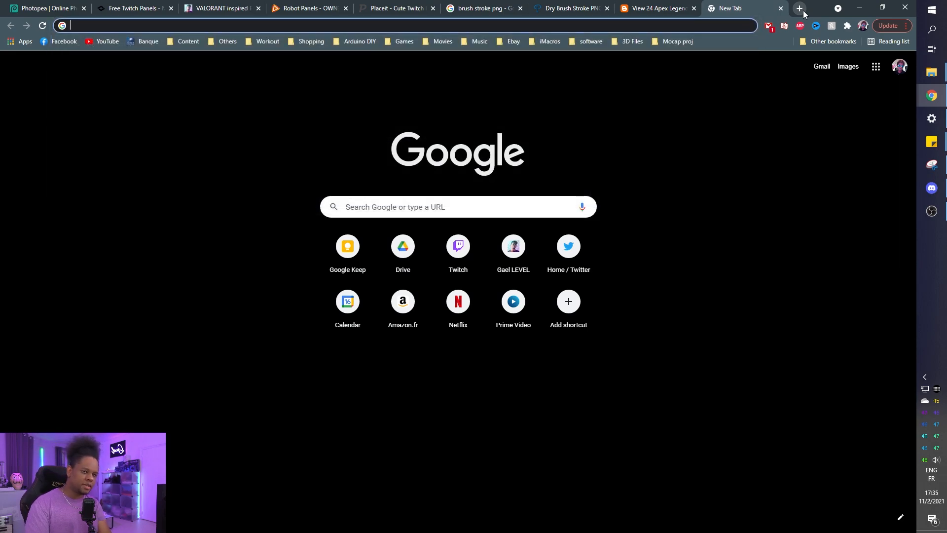
Step: Open the pxhere stock photo site, accept its cookies and search for futuristic
{"action": "type", "text": "px"}
{"action": "key", "text": "Return"}
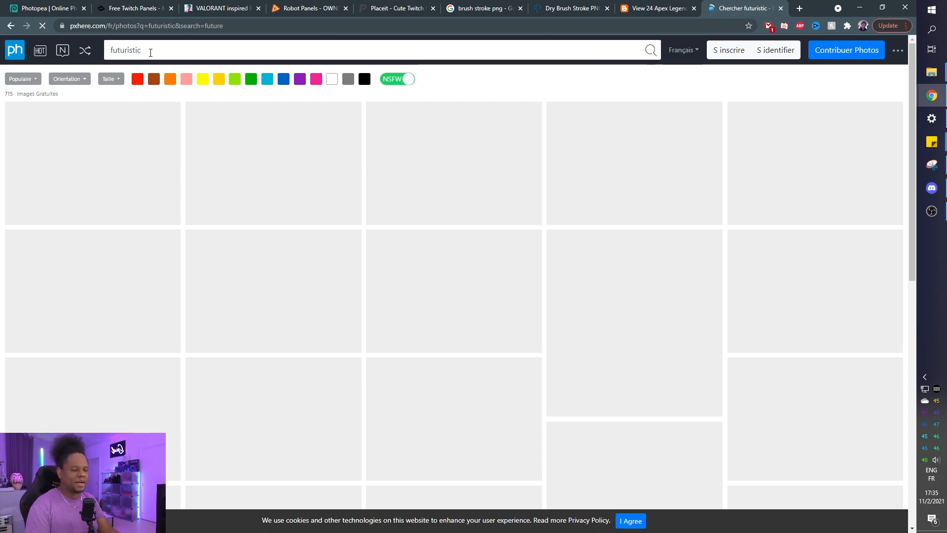
{"action": "left_click", "coordinate": [631, 522]}
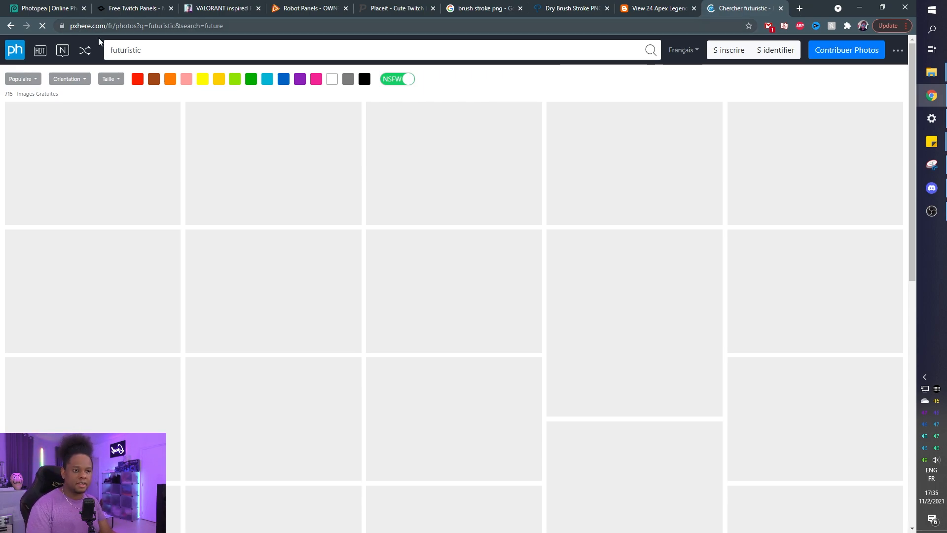
{"action": "left_click", "coordinate": [185, 49]}
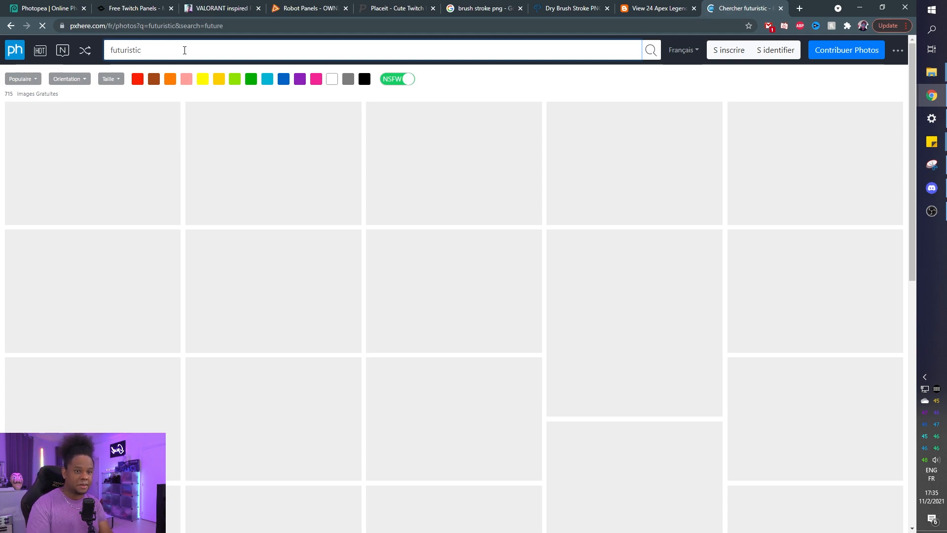
{"action": "key", "text": "Return"}
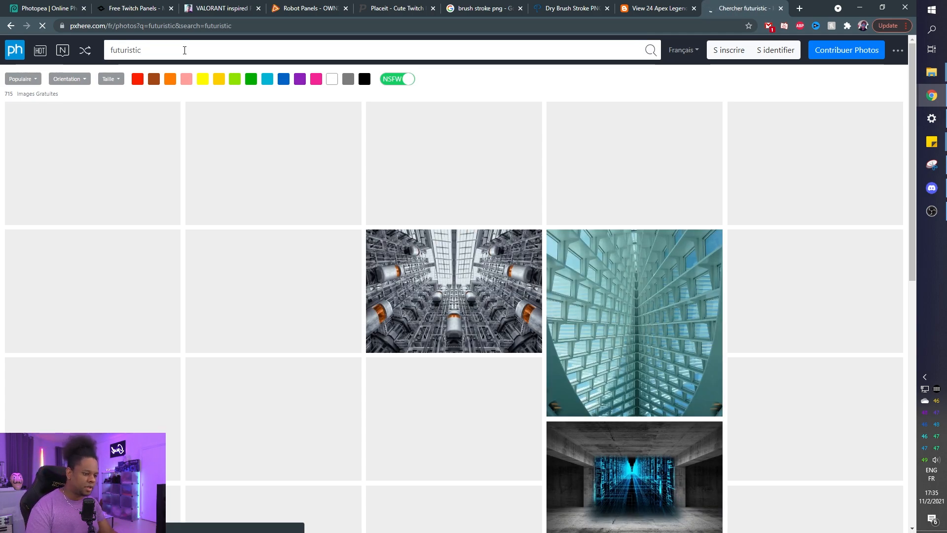
Step: Browse the futuristic photos and open the dark monochrome one with diagonal metal bars
{"action": "scroll", "coordinate": [250, 214], "scroll_direction": "down", "scroll_amount": 5}
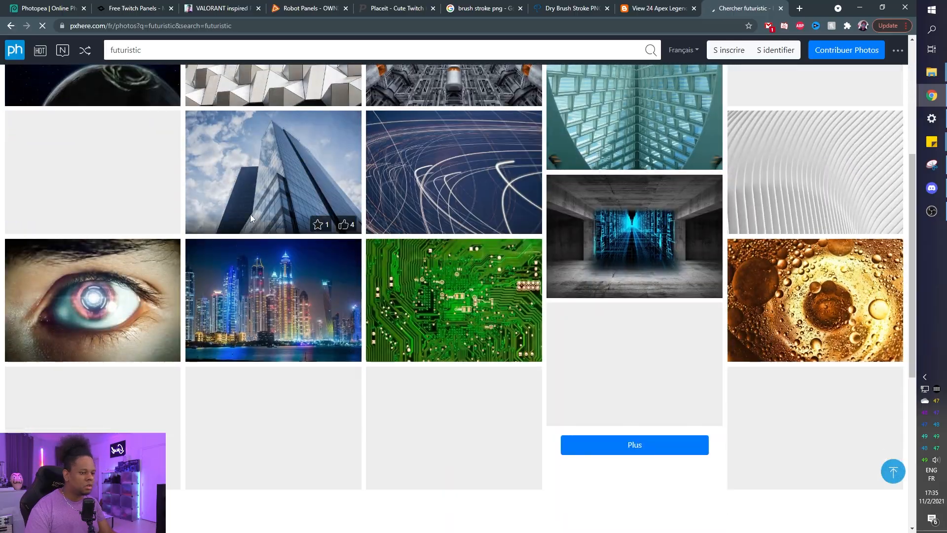
{"action": "scroll", "coordinate": [261, 203], "scroll_direction": "down", "scroll_amount": 3}
{"action": "scroll", "coordinate": [267, 197], "scroll_direction": "up", "scroll_amount": 8}
{"action": "scroll", "coordinate": [209, 202], "scroll_direction": "down", "scroll_amount": 7}
{"action": "scroll", "coordinate": [107, 172], "scroll_direction": "up", "scroll_amount": 5}
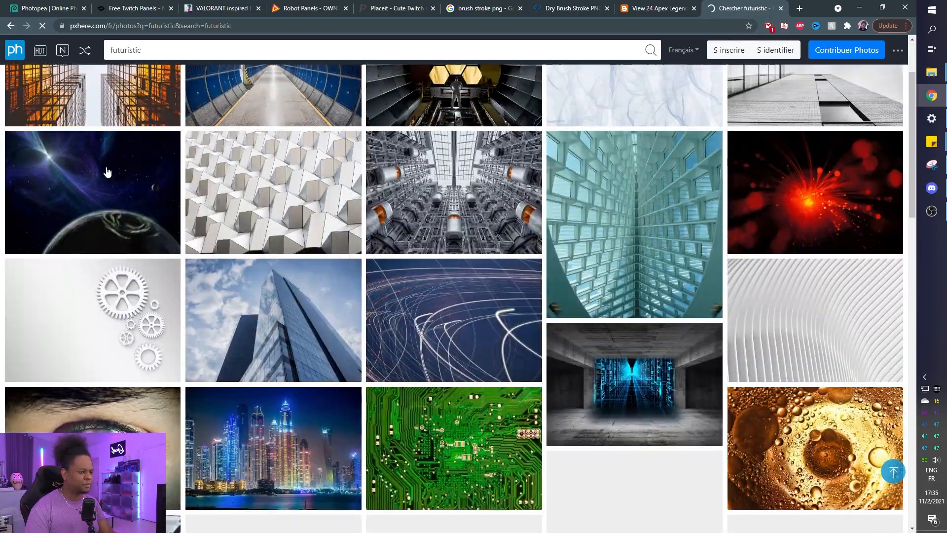
{"action": "scroll", "coordinate": [108, 171], "scroll_direction": "down", "scroll_amount": 7}
{"action": "scroll", "coordinate": [432, 174], "scroll_direction": "up", "scroll_amount": 9}
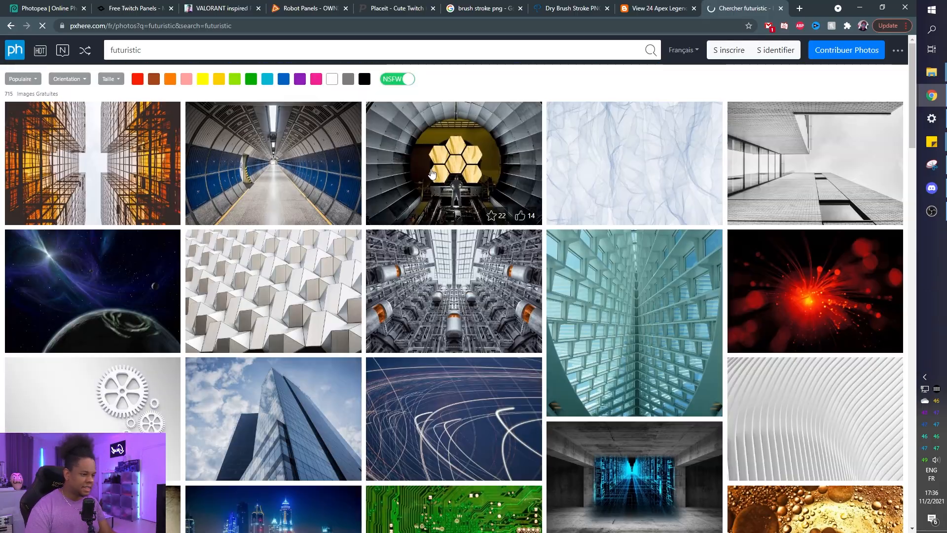
{"action": "scroll", "coordinate": [345, 206], "scroll_direction": "down", "scroll_amount": 13}
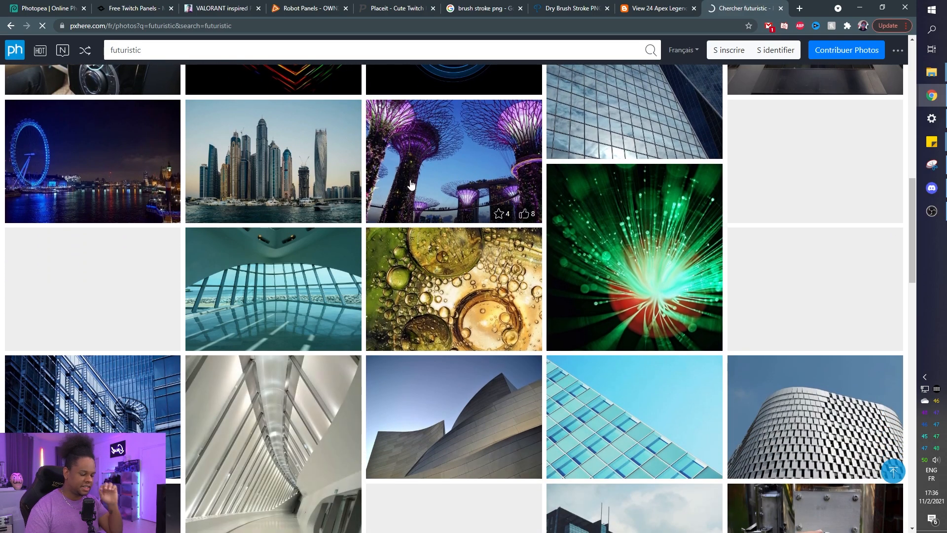
{"action": "scroll", "coordinate": [433, 168], "scroll_direction": "down", "scroll_amount": 10}
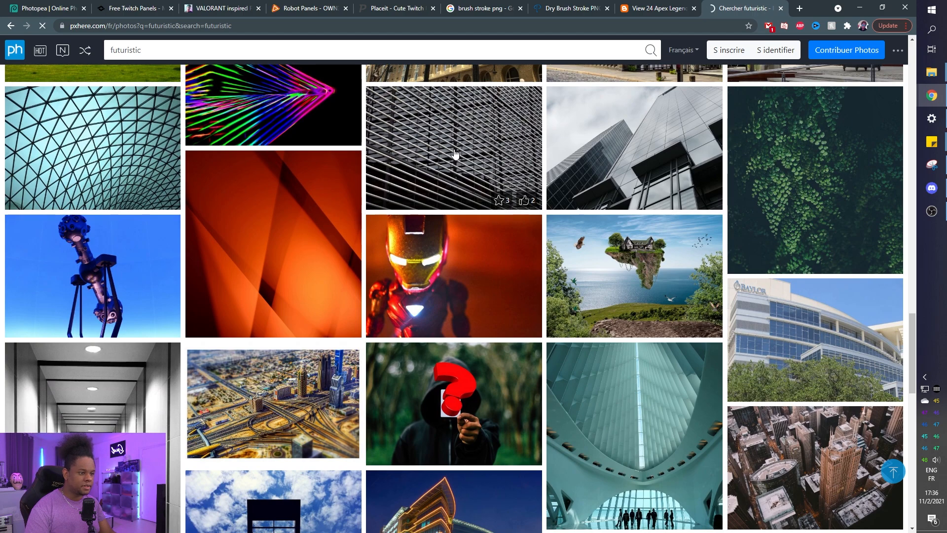
{"action": "left_click", "coordinate": [455, 155]}
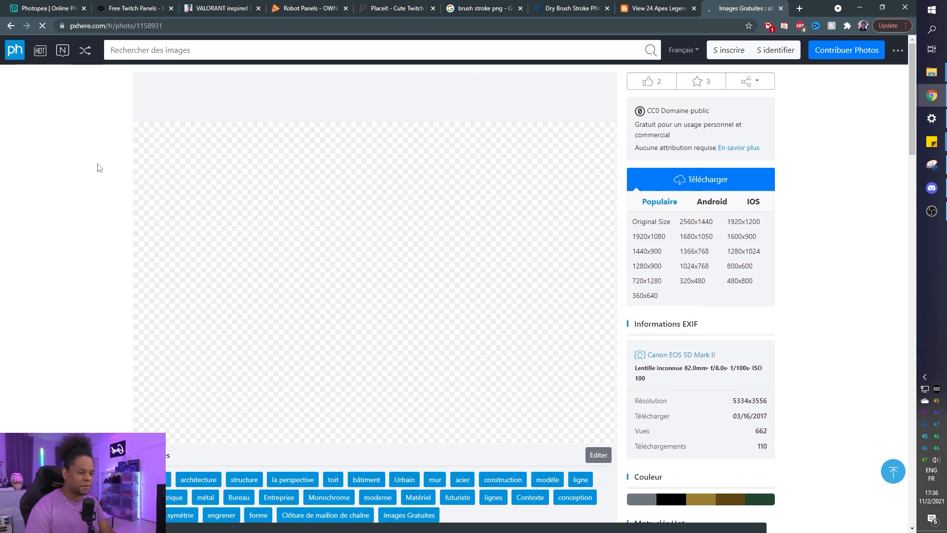
Step: Copy the metal bars photo and paste it into the new square project in Photopea as a layer above the dark rectangle
{"action": "right_click", "coordinate": [418, 239]}
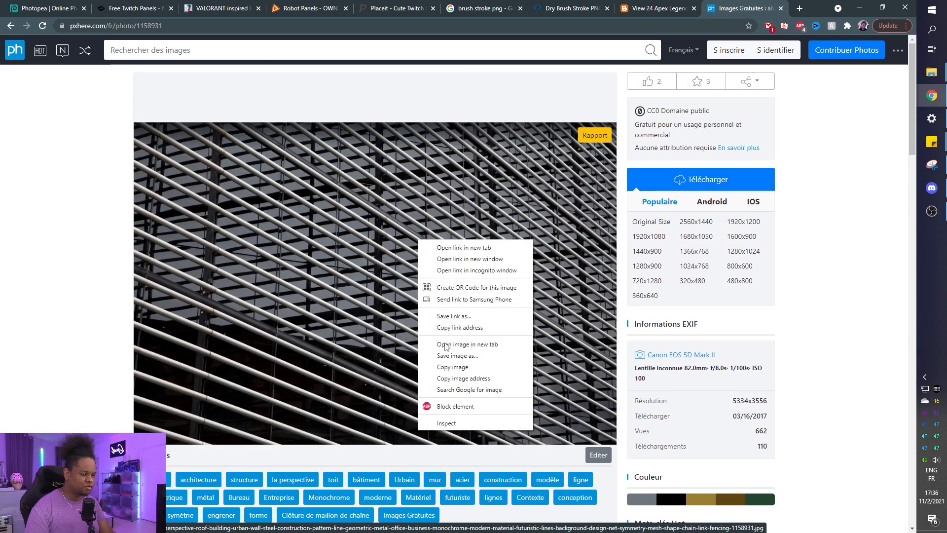
{"action": "left_click", "coordinate": [459, 367]}
{"action": "left_click", "coordinate": [33, 10]}
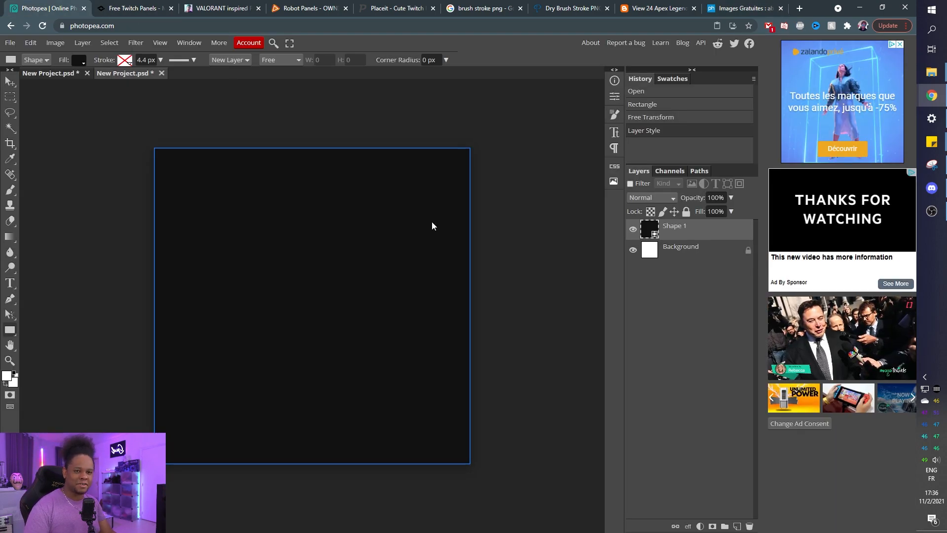
{"action": "key", "text": "ctrl+v"}
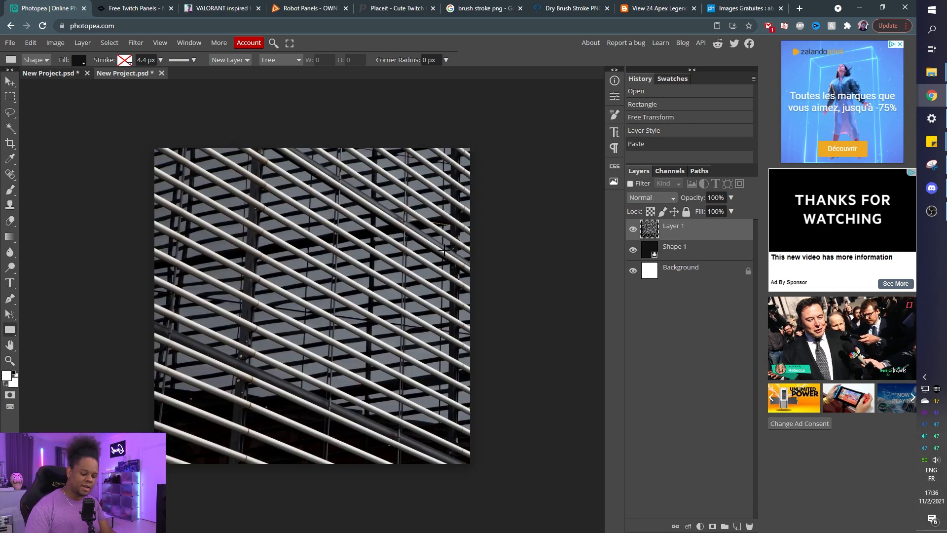
Step: Scale down and reposition the pasted metal bars photo so it still covers the whole canvas
{"action": "key", "text": "ctrl+t"}
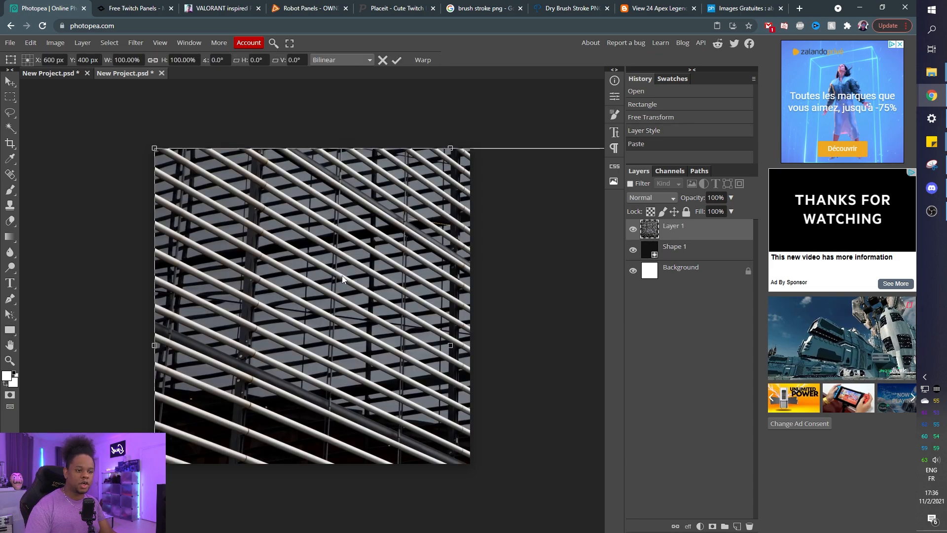
{"action": "left_click_drag", "start_coordinate": [341, 275], "coordinate": [284, 295]}
{"action": "key", "text": "Return"}
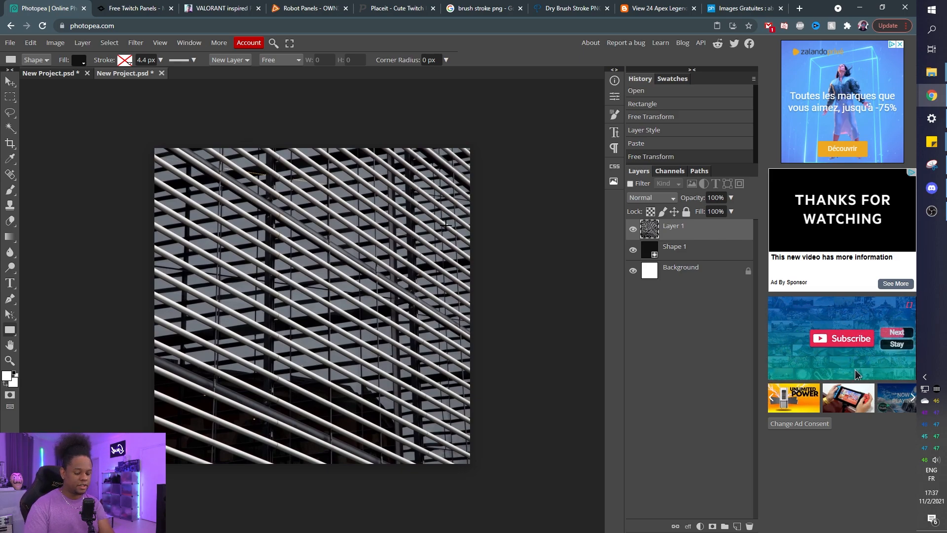
Step: Desaturate the metal bars photo and lower its layer opacity to 7%
{"action": "key", "text": "ctrl+shift+u"}
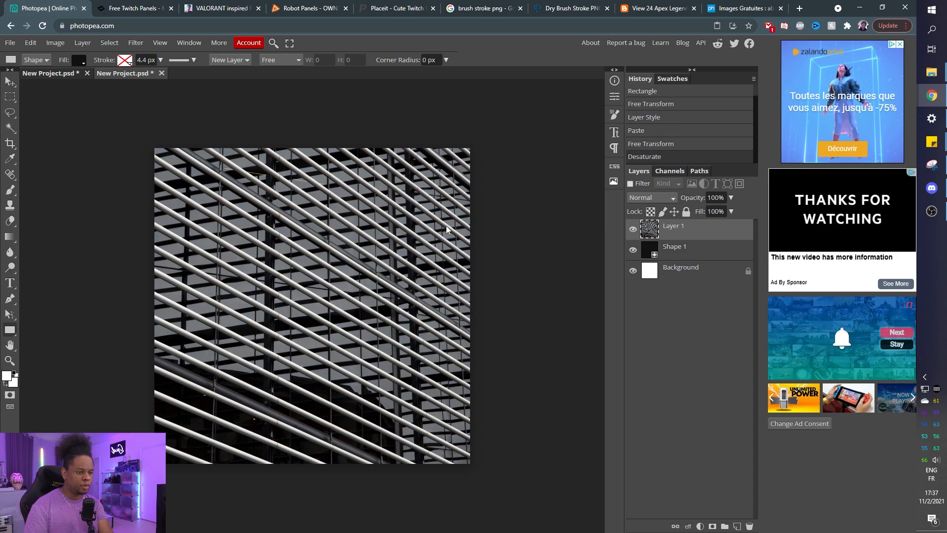
{"action": "left_click", "coordinate": [730, 198]}
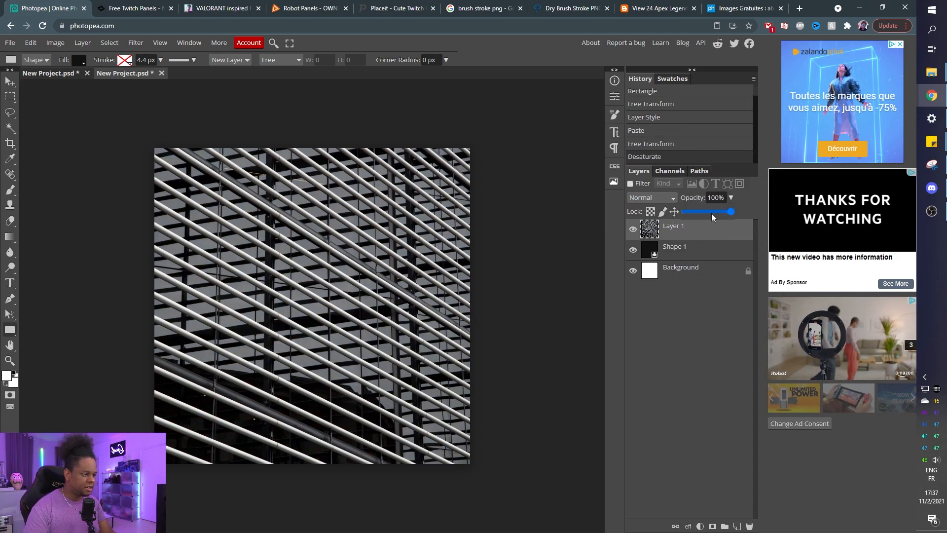
{"action": "left_click_drag", "start_coordinate": [711, 213], "coordinate": [689, 216]}
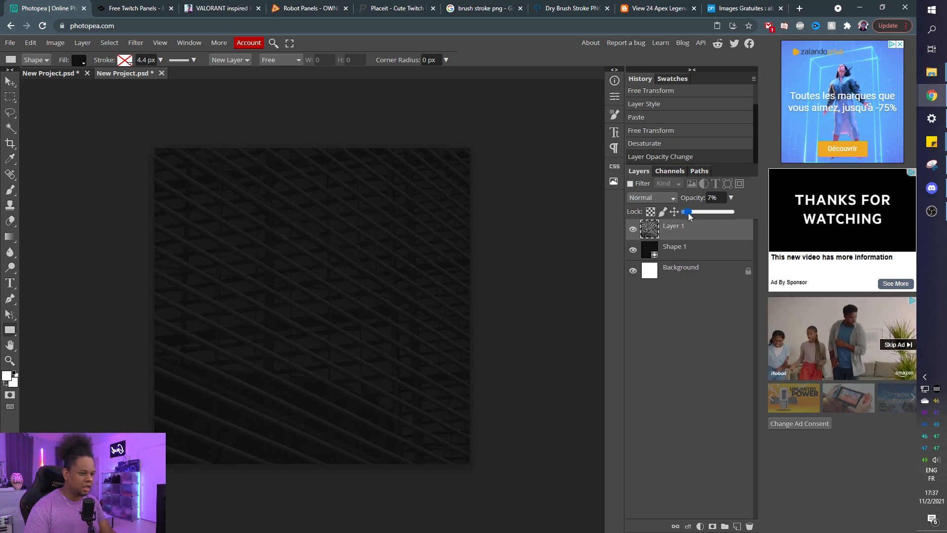
{"action": "left_click", "coordinate": [684, 247]}
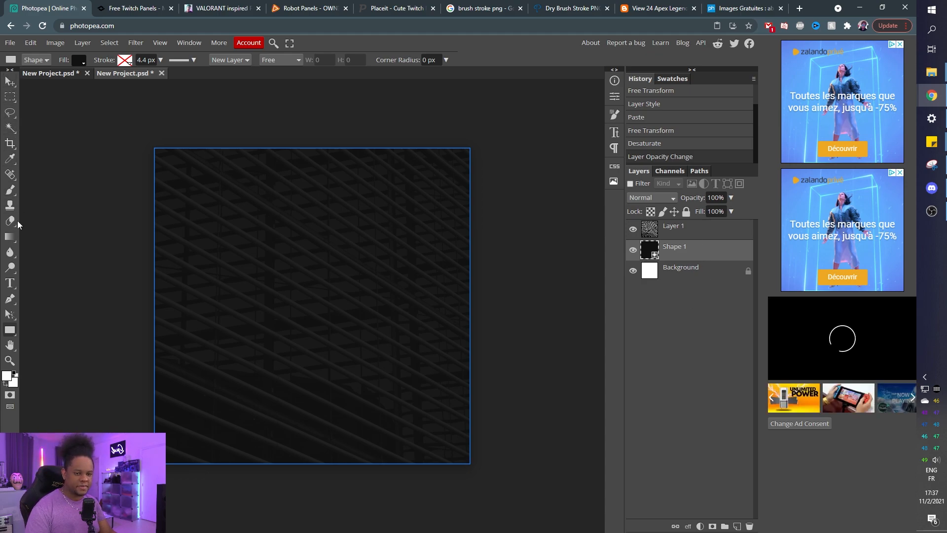
{"action": "left_click", "coordinate": [11, 285]}
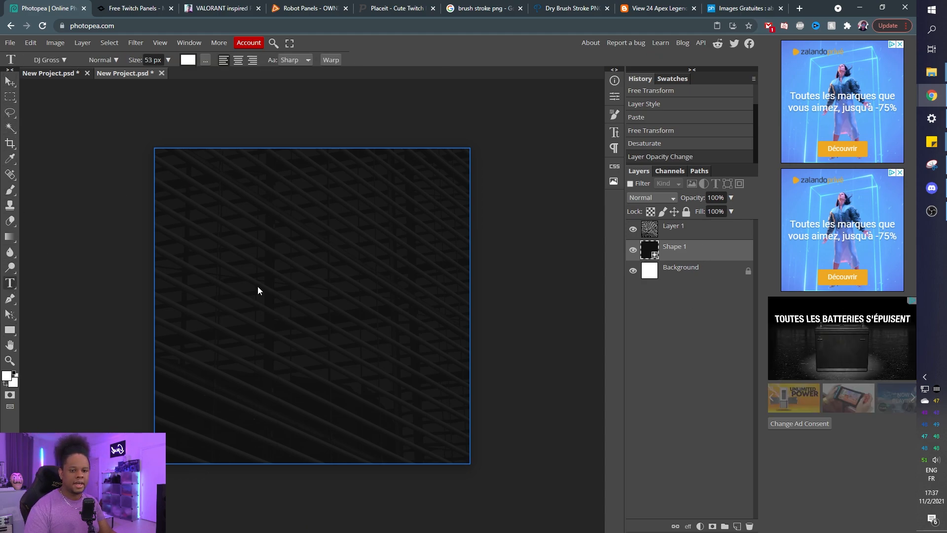
{"action": "left_click", "coordinate": [238, 290]}
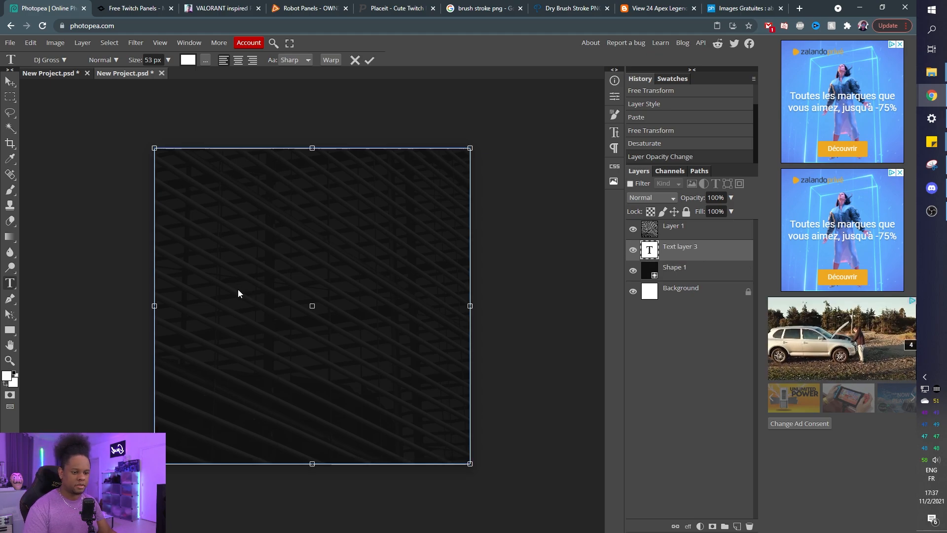
{"action": "type", "text": "TEX"}
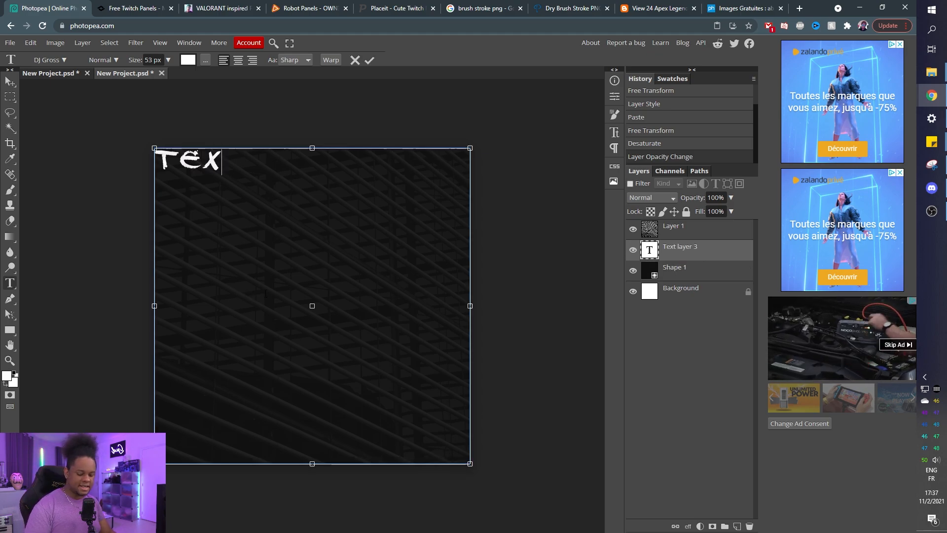
{"action": "type", "text": "T"}
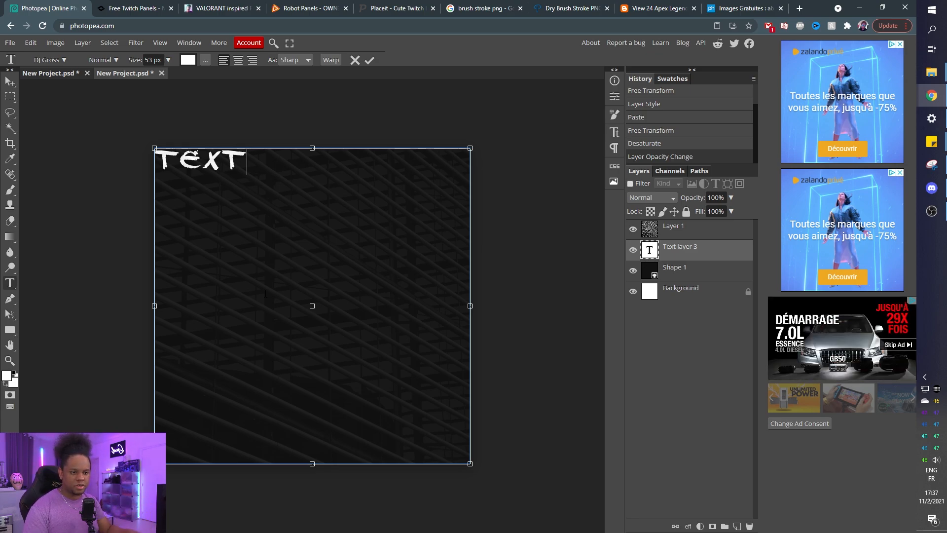
{"action": "left_click_drag", "start_coordinate": [695, 254], "coordinate": [749, 526]}
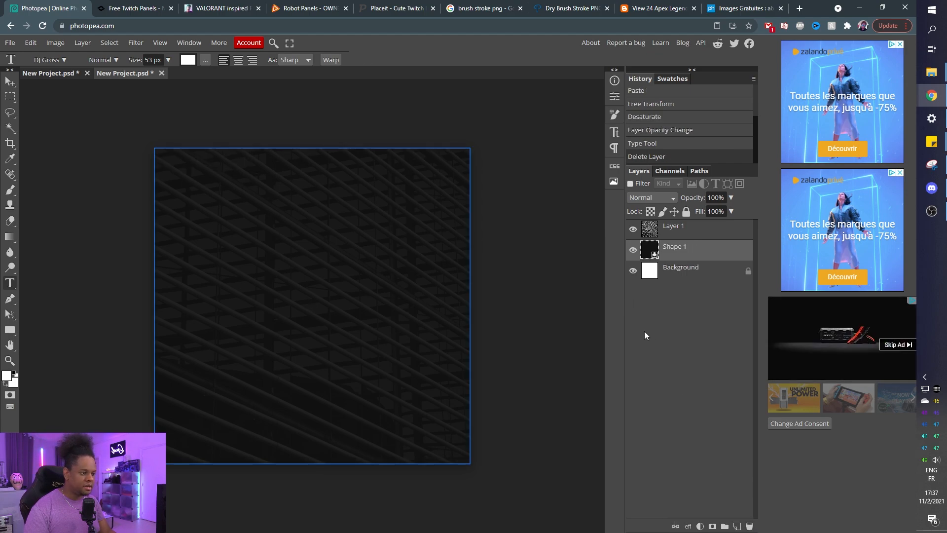
Step: Add the text "about" near the middle of the panel and move its layer above the dark rectangle
{"action": "left_click", "coordinate": [677, 269]}
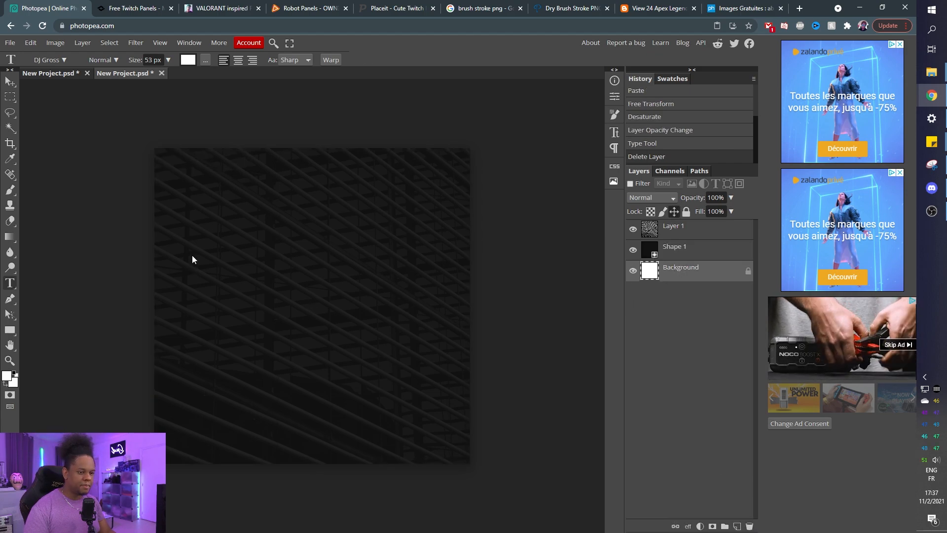
{"action": "left_click", "coordinate": [228, 279]}
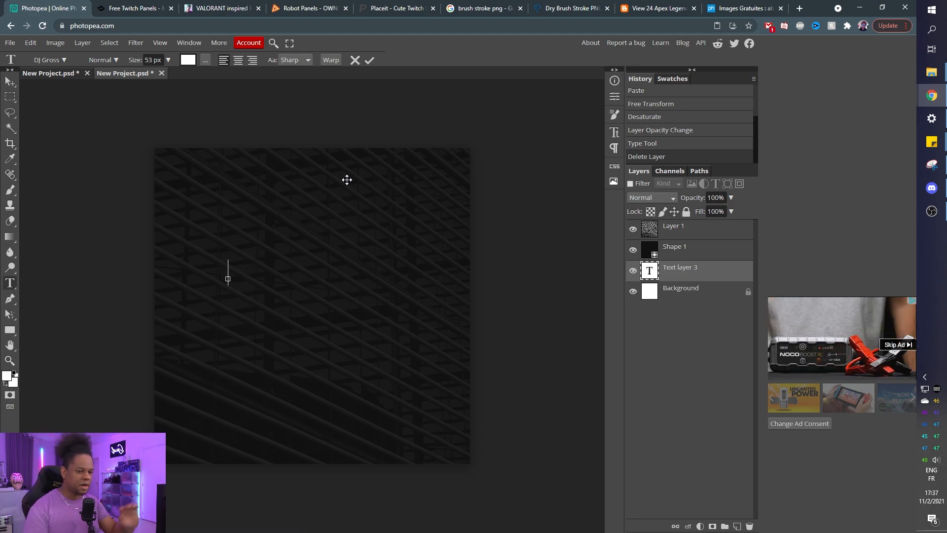
{"action": "type", "text": "TEXT"}
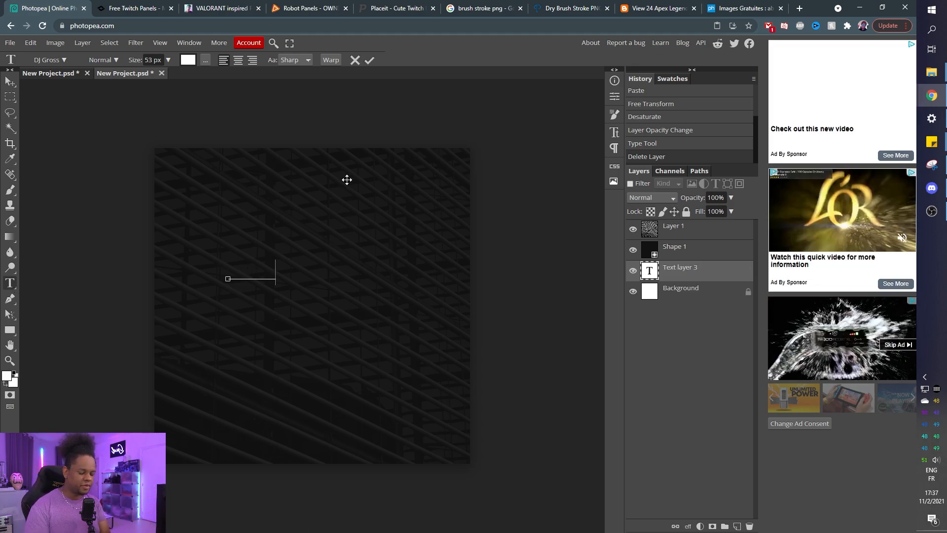
{"action": "key", "text": "BackSpace"}
{"action": "key", "text": "BackSpace"}
{"action": "key", "text": "BackSpace"}
{"action": "key", "text": "BackSpace"}
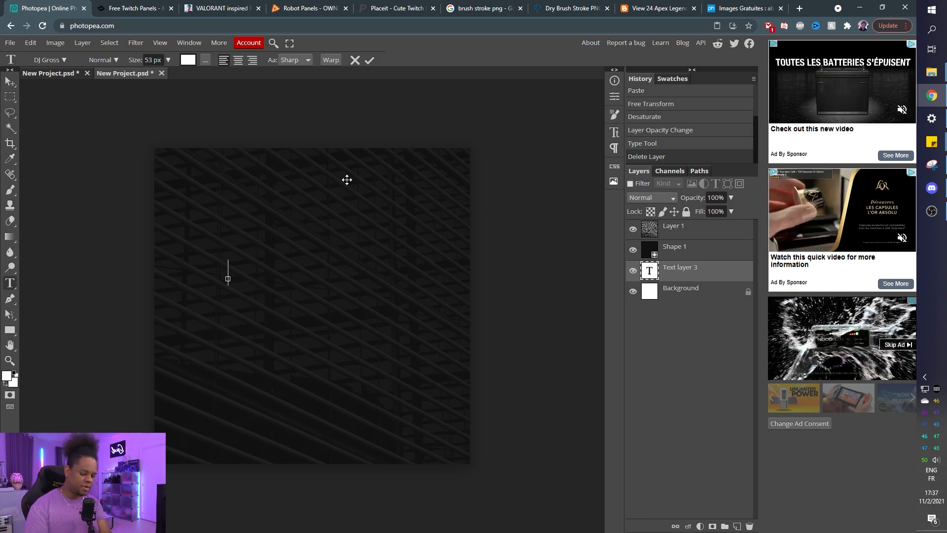
{"action": "type", "text": "TEXT"}
{"action": "left_click_drag", "start_coordinate": [329, 269], "coordinate": [228, 269]}
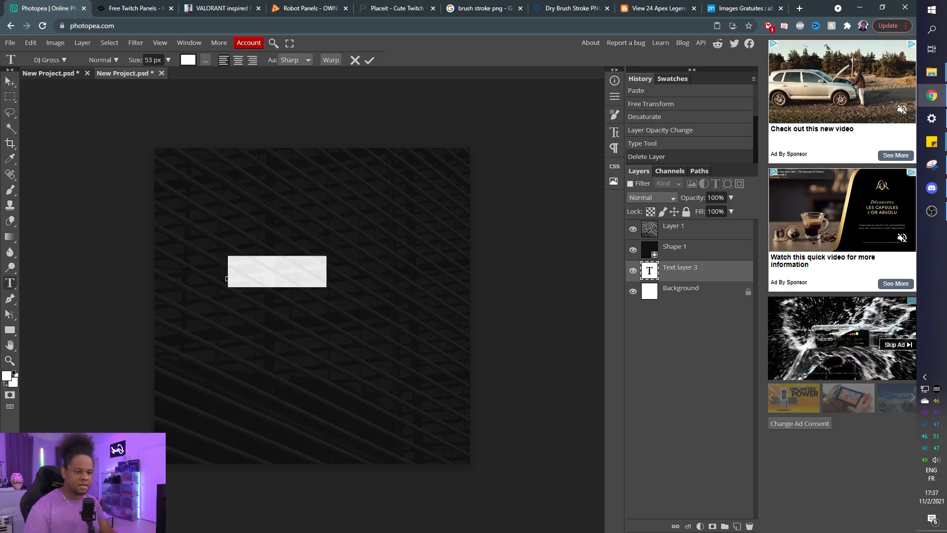
{"action": "left_click_drag", "start_coordinate": [687, 270], "coordinate": [683, 244]}
Step: Select the "about" text and set its font size to 106 px
{"action": "double_click", "coordinate": [649, 252]}
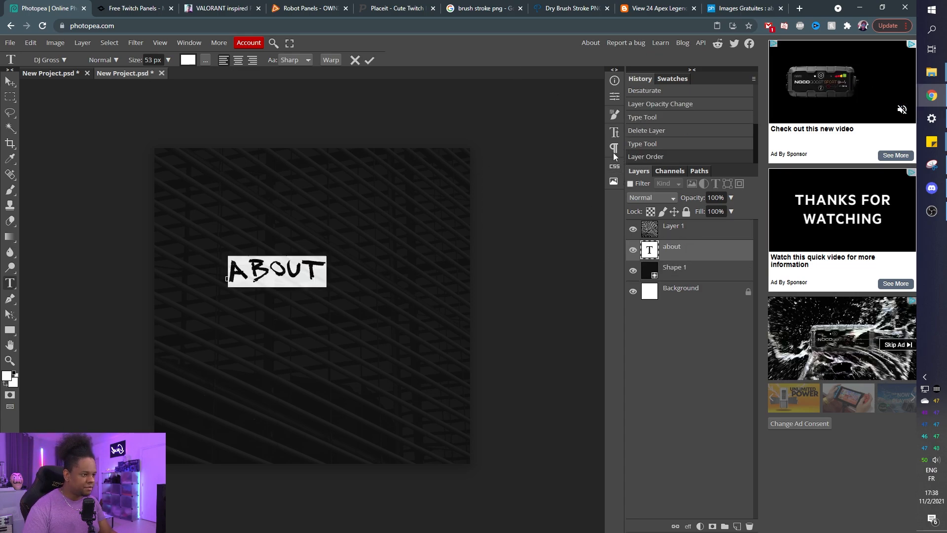
{"action": "left_click", "coordinate": [613, 134]}
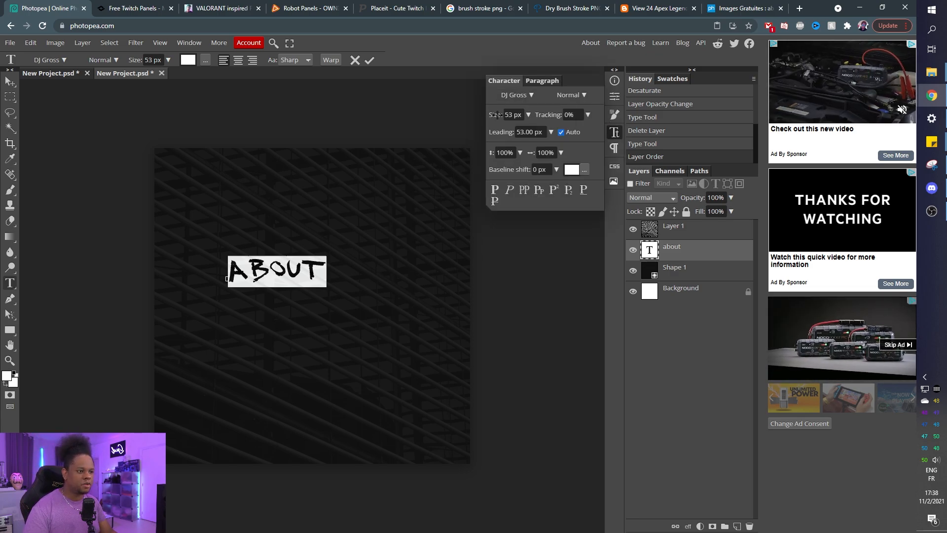
{"action": "left_click_drag", "start_coordinate": [489, 115], "coordinate": [523, 115]}
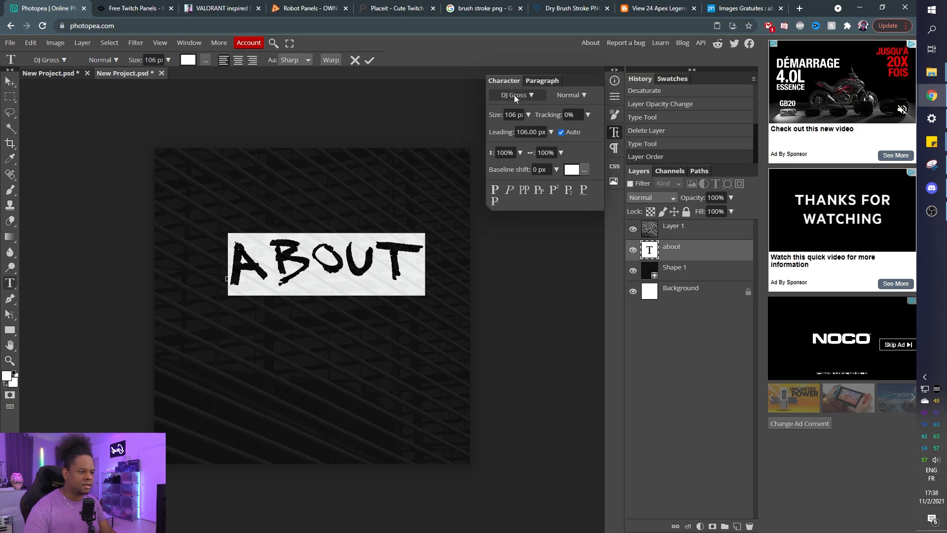
Step: Try the De Valencia and Francois One fonts on the "about" text
{"action": "left_click", "coordinate": [531, 95]}
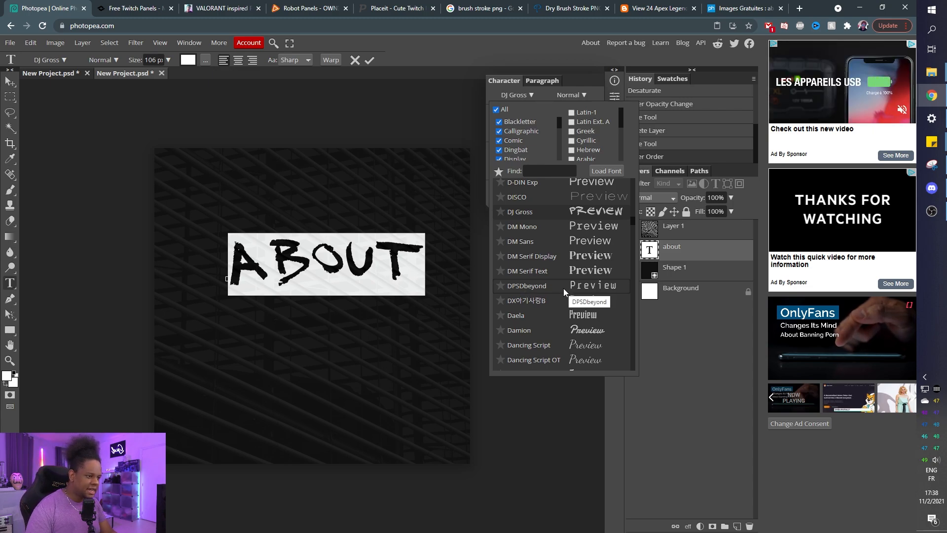
{"action": "scroll", "coordinate": [563, 288], "scroll_direction": "up", "scroll_amount": 3}
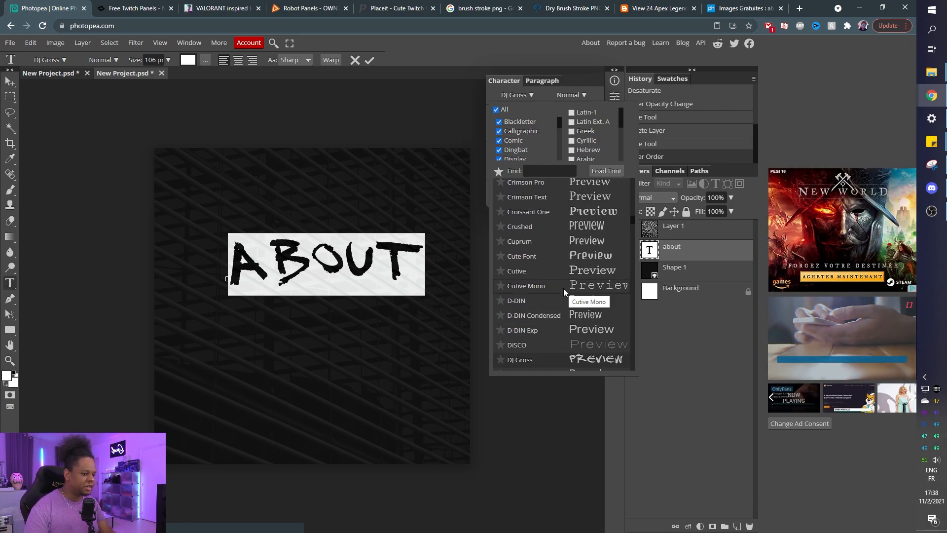
{"action": "scroll", "coordinate": [541, 262], "scroll_direction": "up", "scroll_amount": 1}
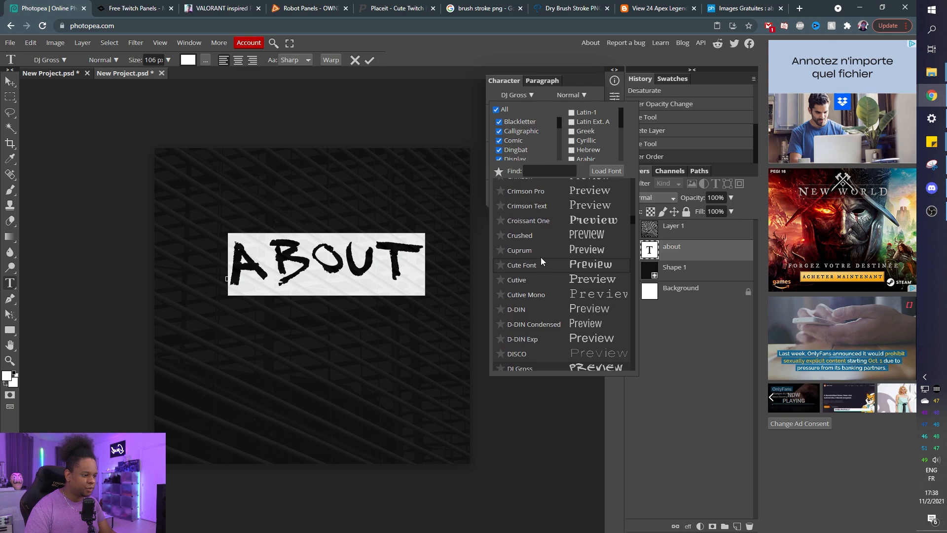
{"action": "scroll", "coordinate": [540, 260], "scroll_direction": "up", "scroll_amount": 2}
{"action": "scroll", "coordinate": [540, 259], "scroll_direction": "down", "scroll_amount": 3}
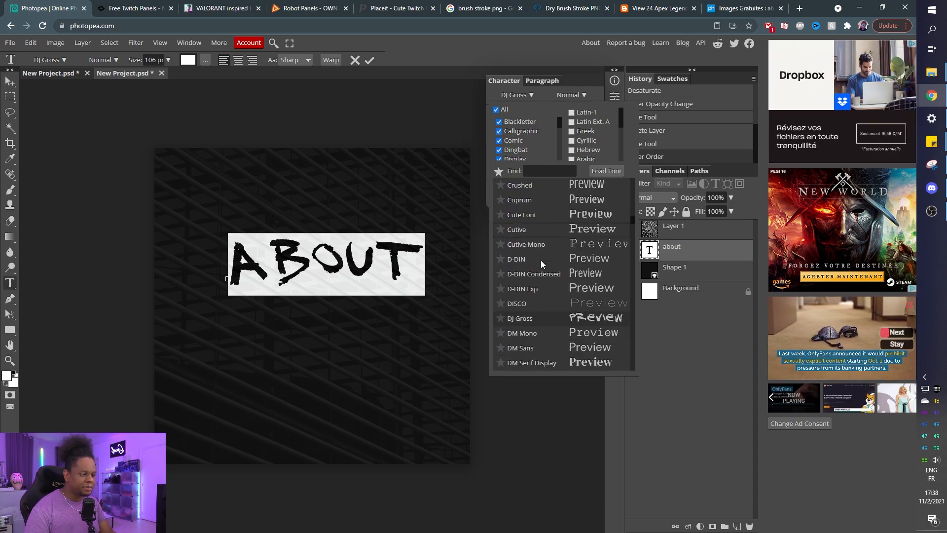
{"action": "scroll", "coordinate": [540, 259], "scroll_direction": "down", "scroll_amount": 5}
{"action": "left_click", "coordinate": [540, 259]}
{"action": "scroll", "coordinate": [539, 269], "scroll_direction": "down", "scroll_amount": 5}
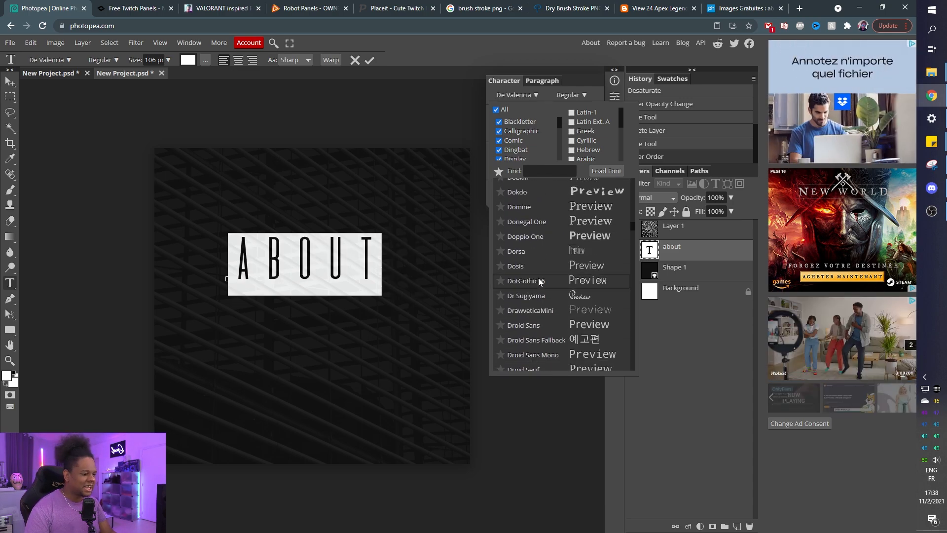
{"action": "scroll", "coordinate": [538, 280], "scroll_direction": "down", "scroll_amount": 6}
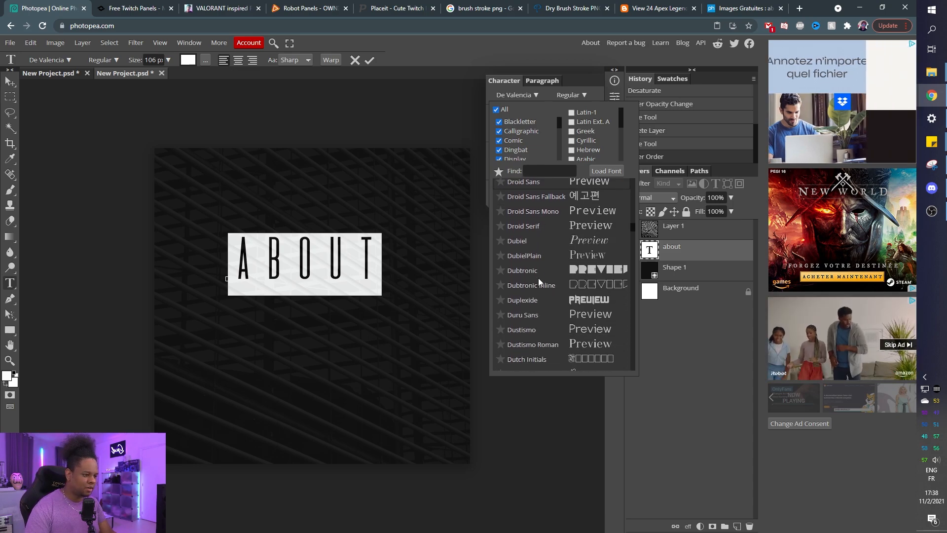
{"action": "scroll", "coordinate": [539, 281], "scroll_direction": "down", "scroll_amount": 7}
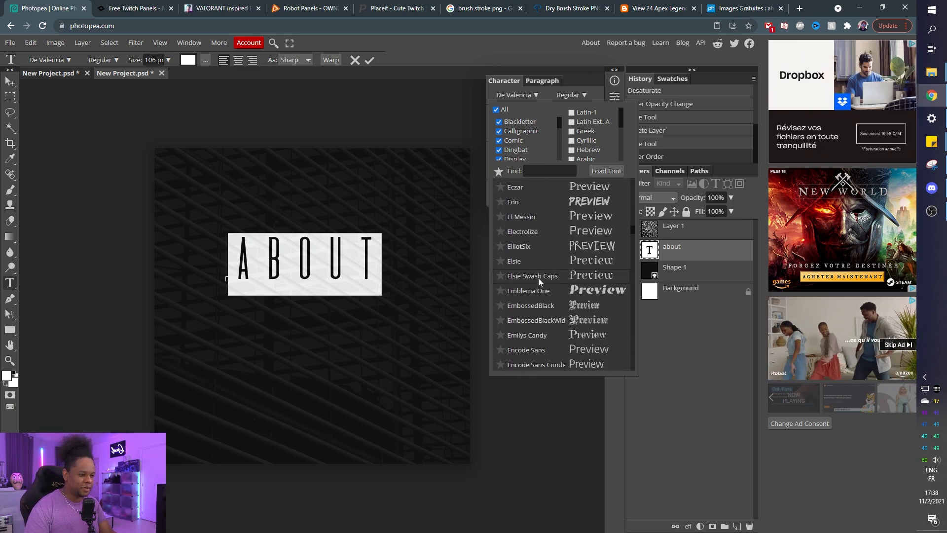
{"action": "scroll", "coordinate": [538, 277], "scroll_direction": "down", "scroll_amount": 4}
{"action": "left_click", "coordinate": [537, 277]}
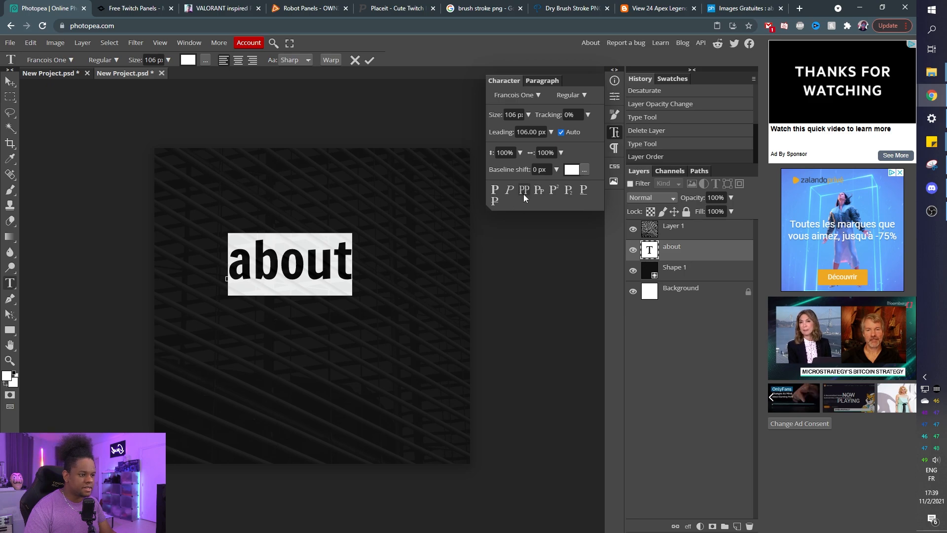
Step: Apply the All Caps style to the "about" text
{"action": "left_click", "coordinate": [509, 192]}
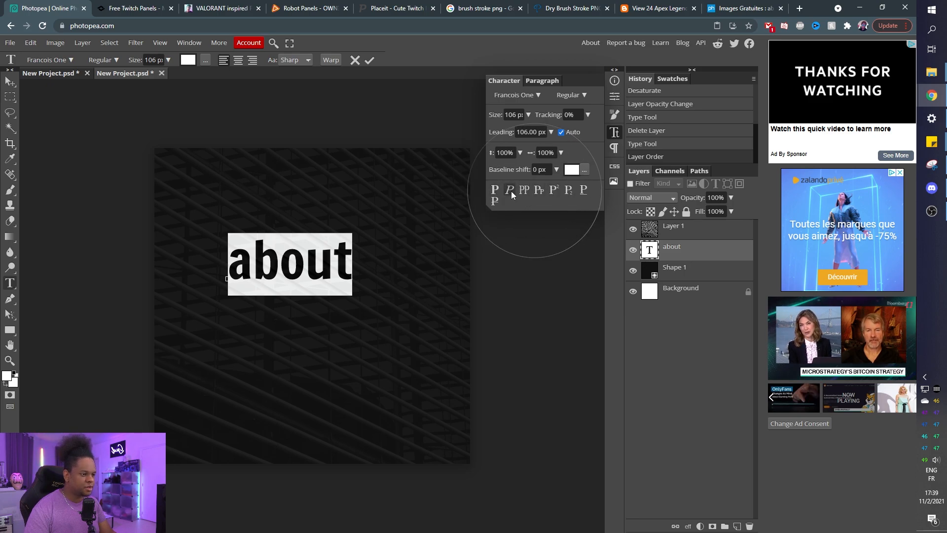
{"action": "left_click", "coordinate": [509, 192]}
{"action": "left_click", "coordinate": [509, 192]}
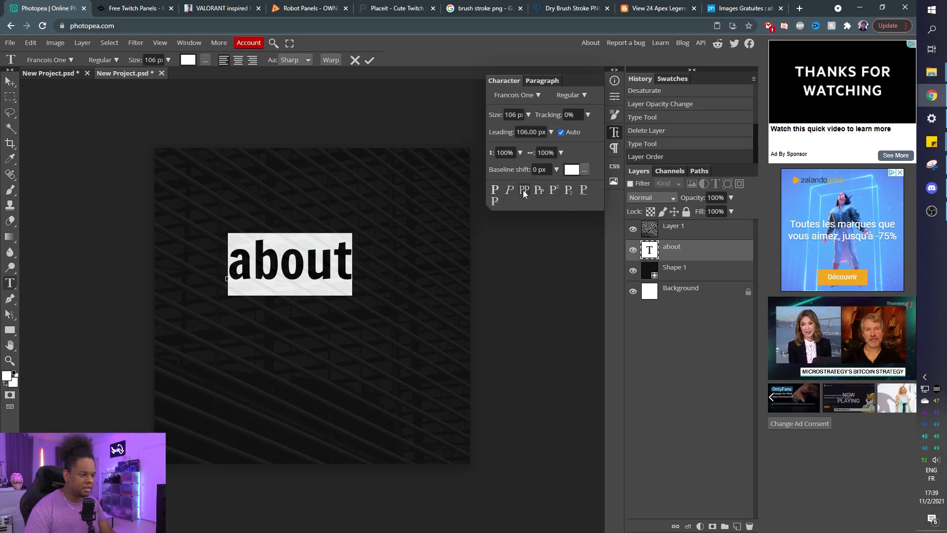
{"action": "left_click", "coordinate": [524, 193]}
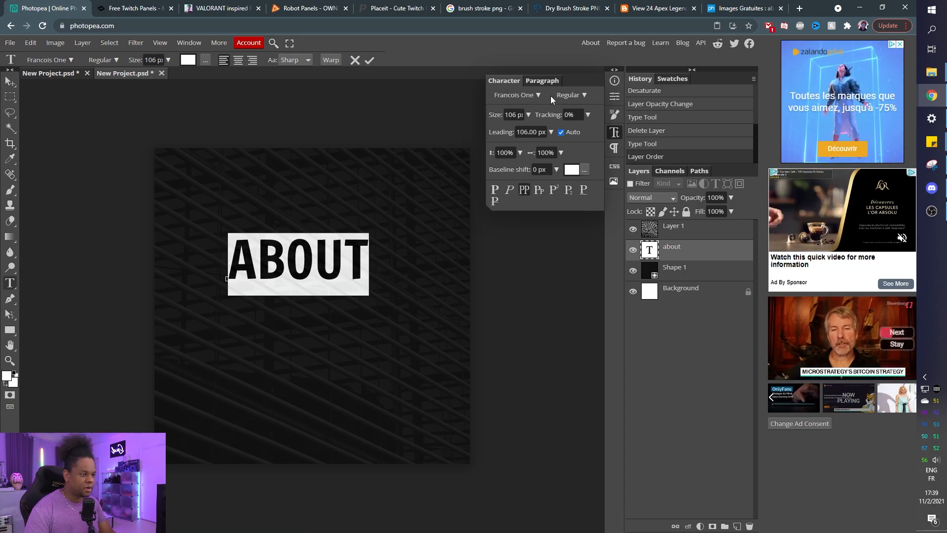
Step: Change the "about" text's font to Furore and set its tracking to 275%
{"action": "left_click", "coordinate": [537, 95]}
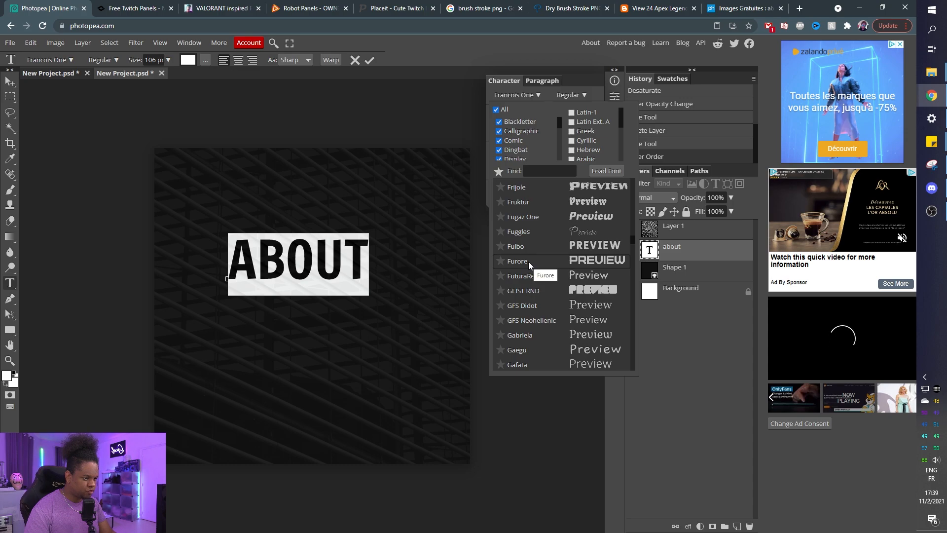
{"action": "left_click", "coordinate": [517, 261]}
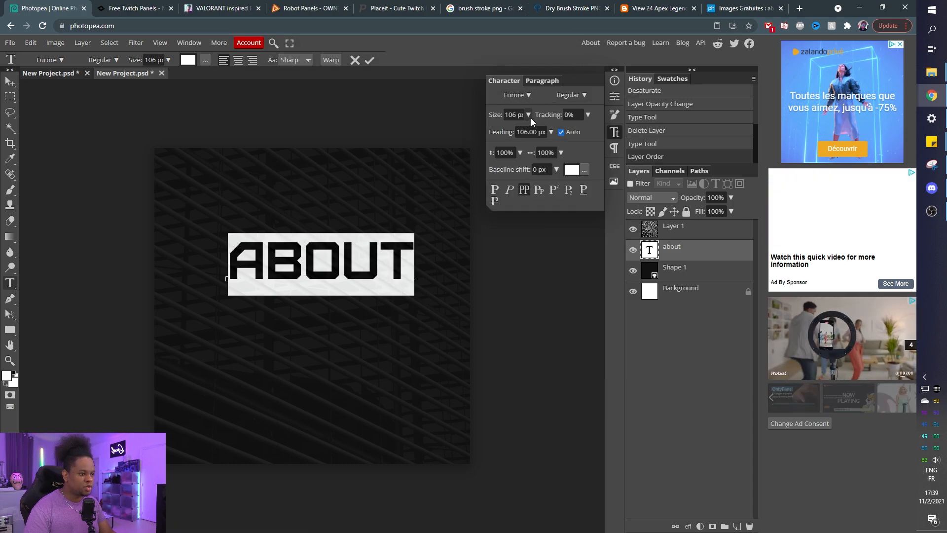
{"action": "left_click_drag", "start_coordinate": [542, 115], "coordinate": [548, 115]}
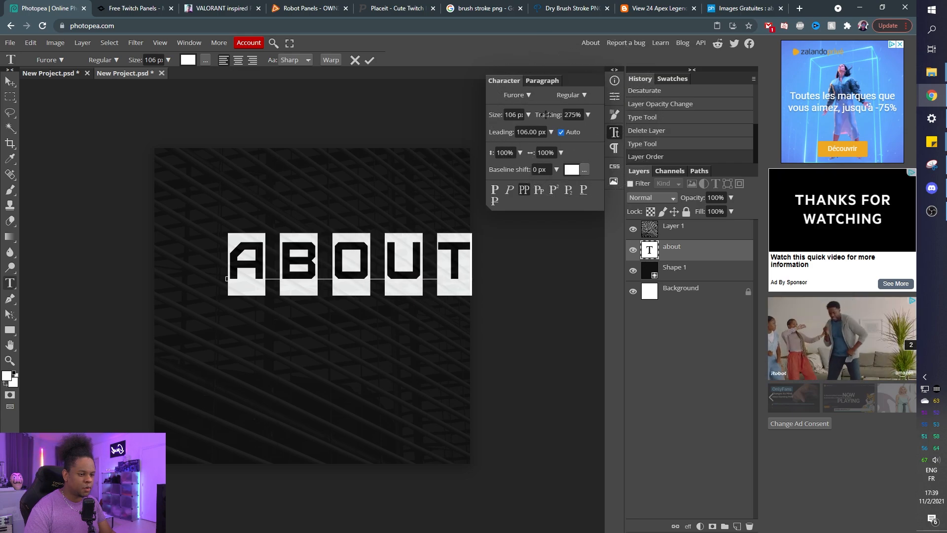
{"action": "left_click_drag", "start_coordinate": [476, 274], "coordinate": [211, 270]}
{"action": "type", "text": "insta"}
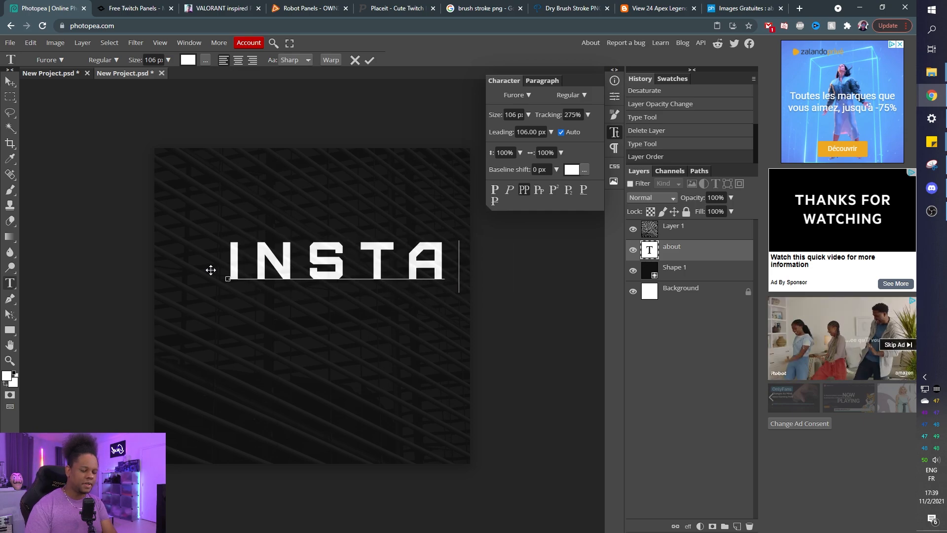
{"action": "key", "text": "BackSpace"}
{"action": "key", "text": "BackSpace"}
{"action": "key", "text": "BackSpace"}
{"action": "key", "text": "BackSpace"}
{"action": "key", "text": "BackSpace"}
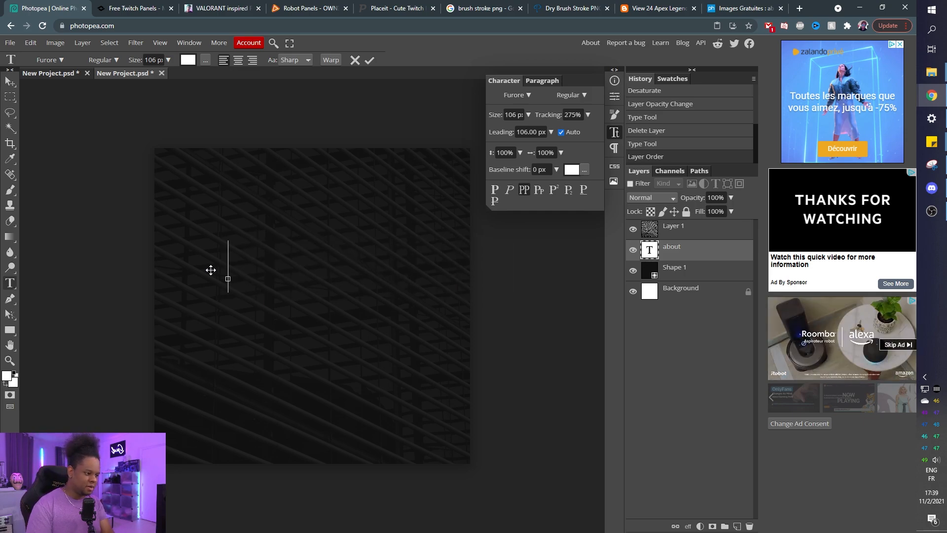
Step: Enter "commands" as the panel text in place of "about" and set its font size to 58 px
{"action": "type", "text": "command"}
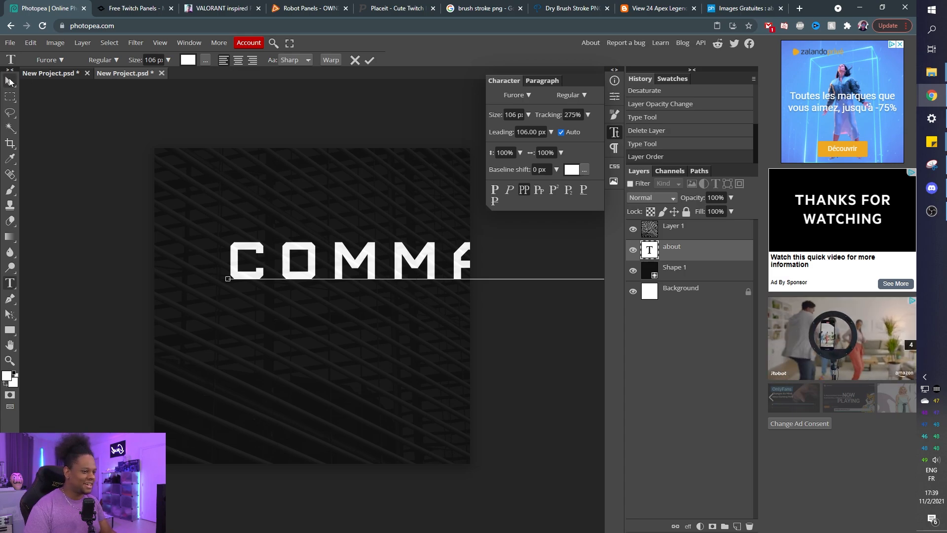
{"action": "left_click_drag", "start_coordinate": [228, 269], "coordinate": [508, 117]}
{"action": "double_click", "coordinate": [432, 266]}
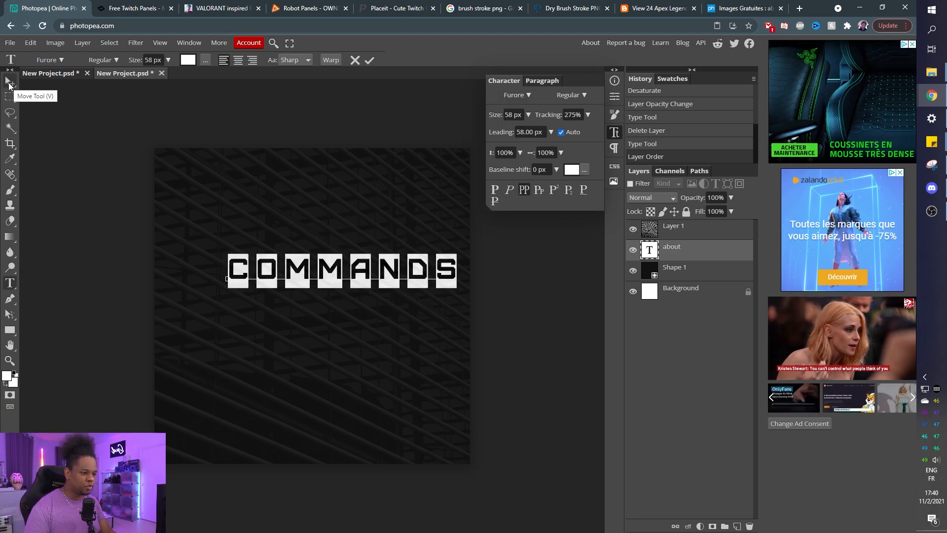
Step: Center the "commands" text horizontally and vertically on the whole canvas, and clear the selection
{"action": "left_click", "coordinate": [9, 85]}
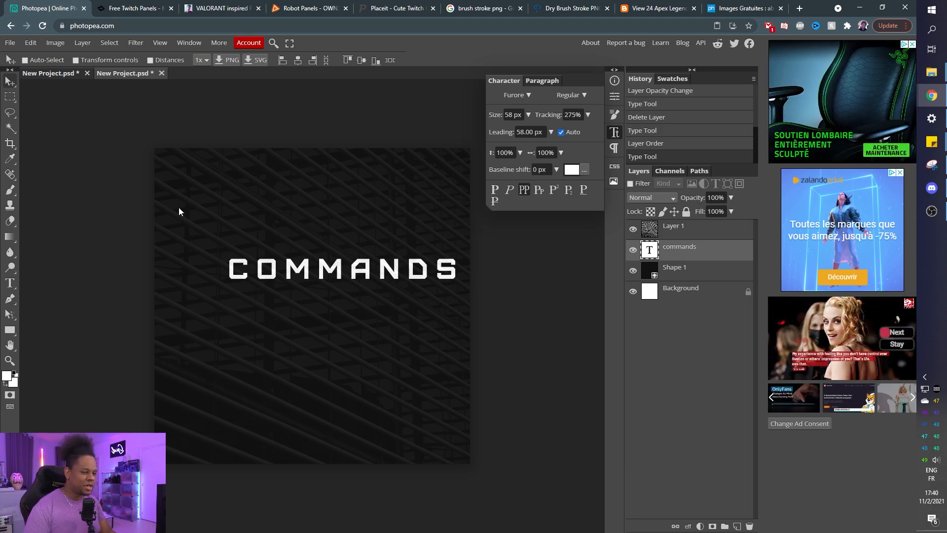
{"action": "key", "text": "ctrl+a"}
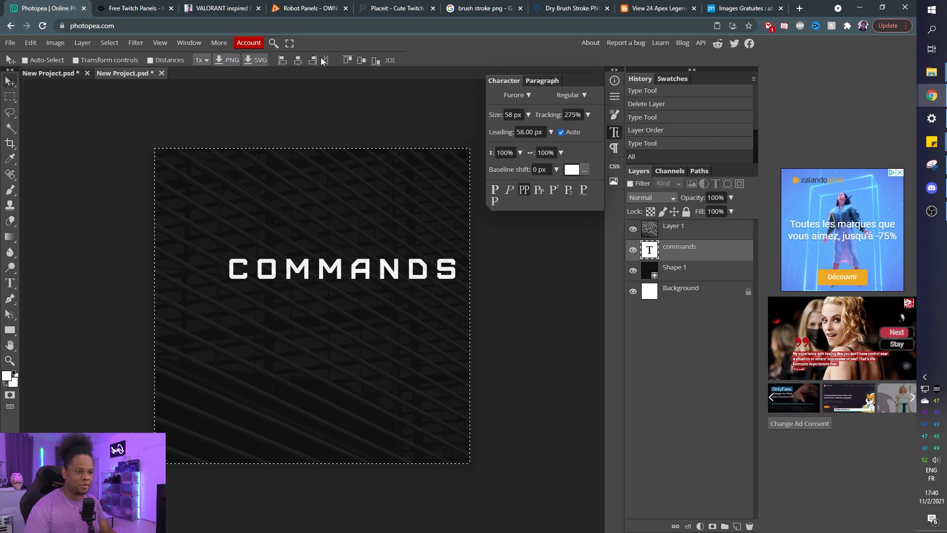
{"action": "left_click", "coordinate": [297, 61]}
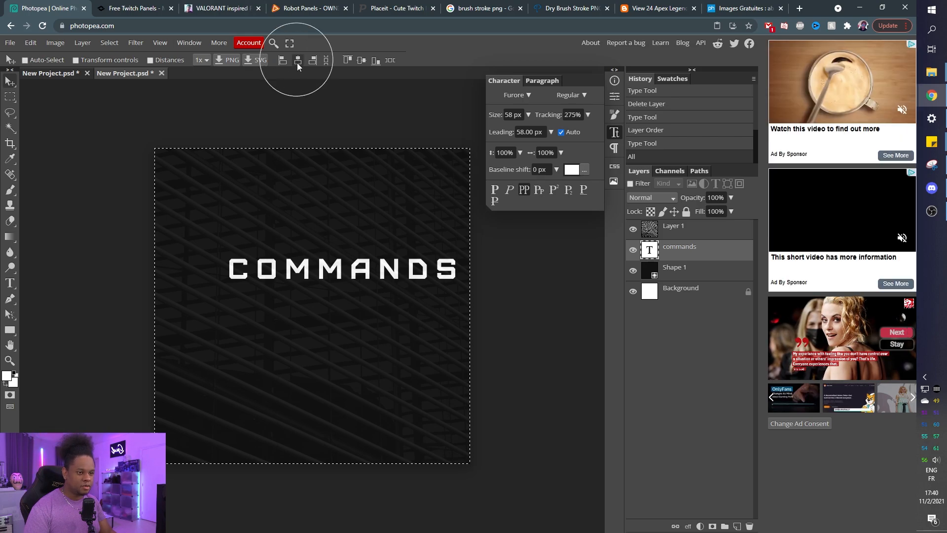
{"action": "left_click", "coordinate": [360, 61]}
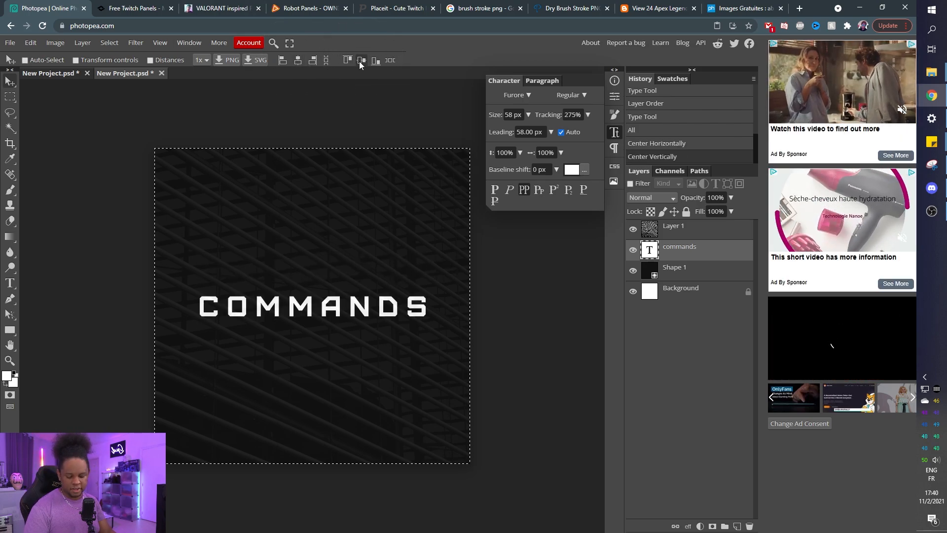
{"action": "key", "text": "ctrl"}
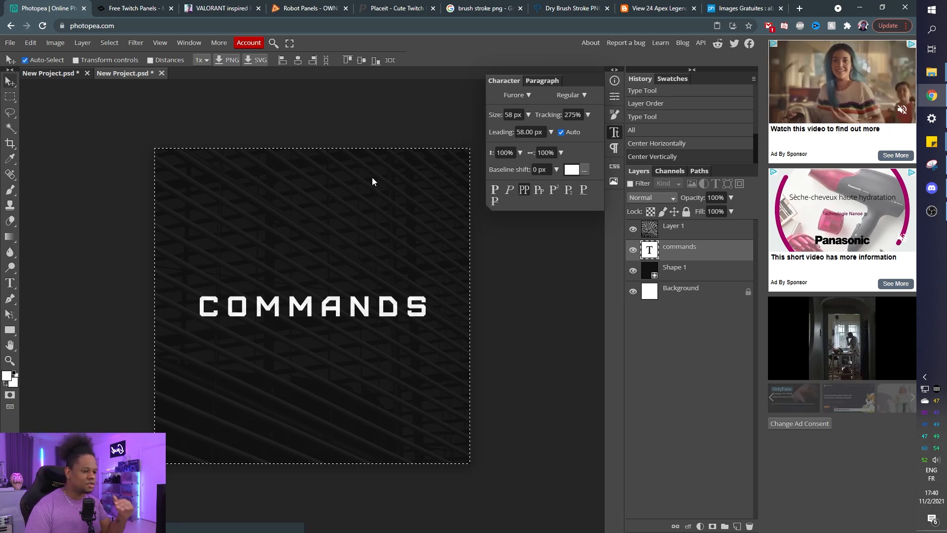
{"action": "key", "text": "ctrl+d"}
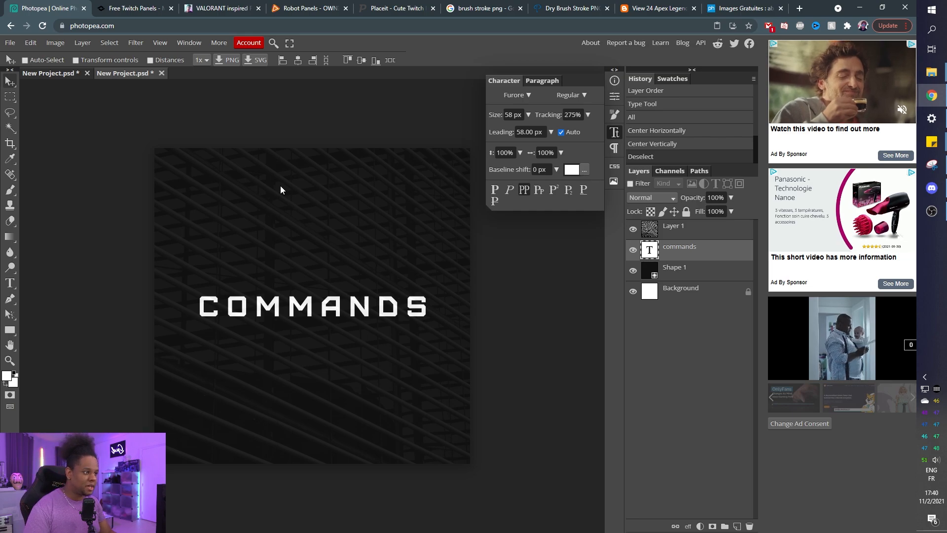
Step: Switch to Google Images and search for "lens flare"
{"action": "left_click", "coordinate": [468, 9]}
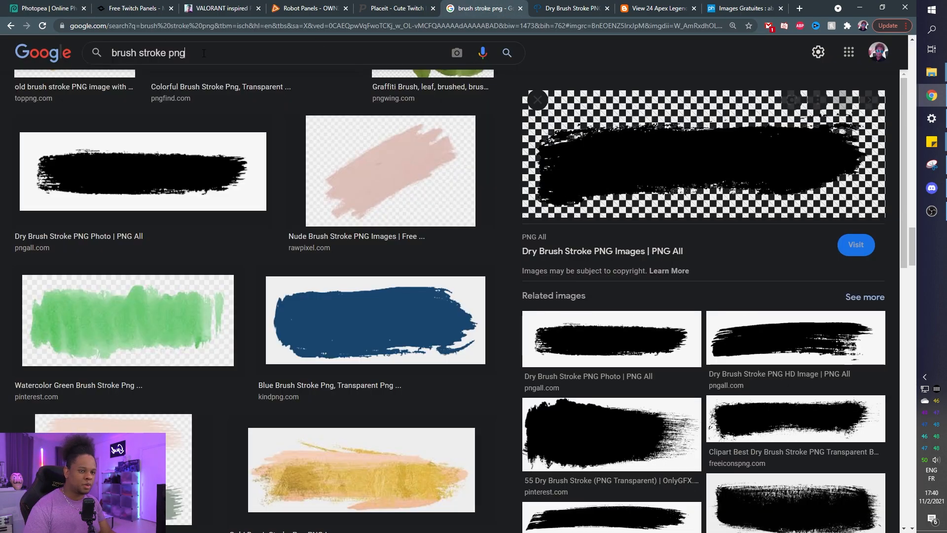
{"action": "left_click_drag", "start_coordinate": [203, 53], "coordinate": [1, 46]}
{"action": "type", "text": "lens flare"}
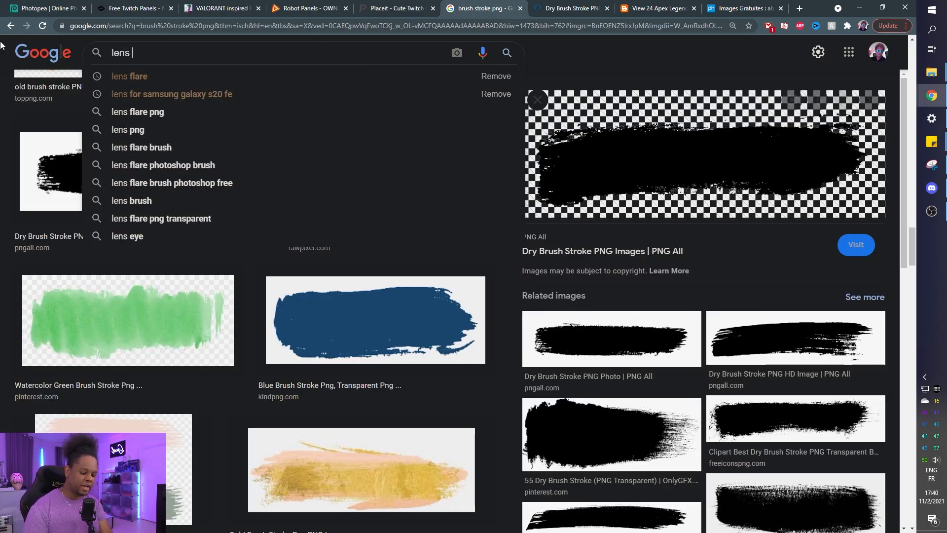
{"action": "key", "text": "Return"}
Step: Search PxHere for "lens flare" and copy the image of the blue planet horizon with the orange sunrise glow
{"action": "left_click", "coordinate": [738, 11]}
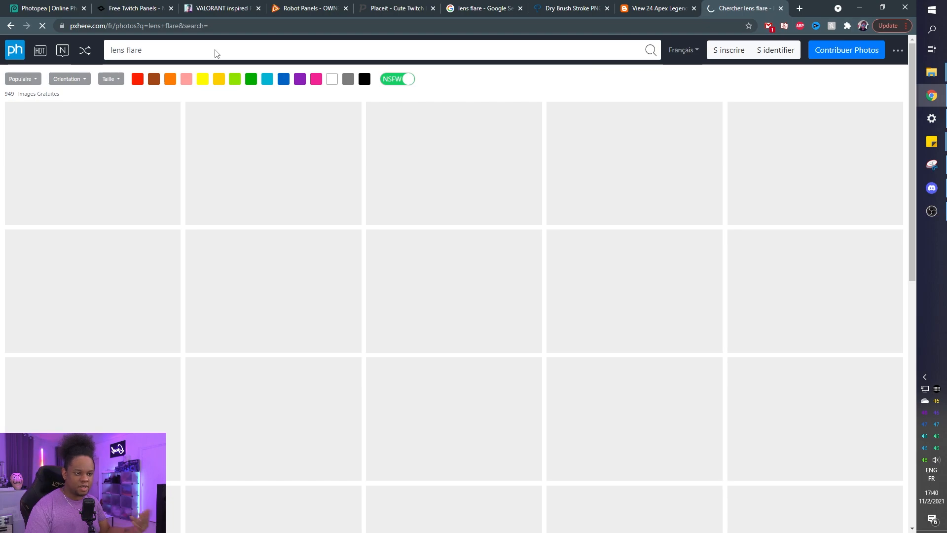
{"action": "scroll", "coordinate": [290, 196], "scroll_direction": "down", "scroll_amount": 5}
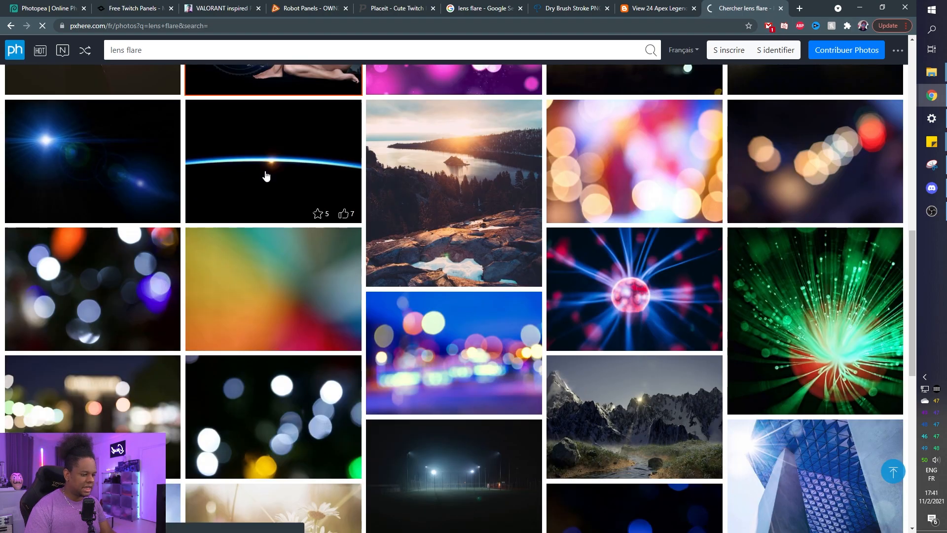
{"action": "left_click", "coordinate": [266, 176]}
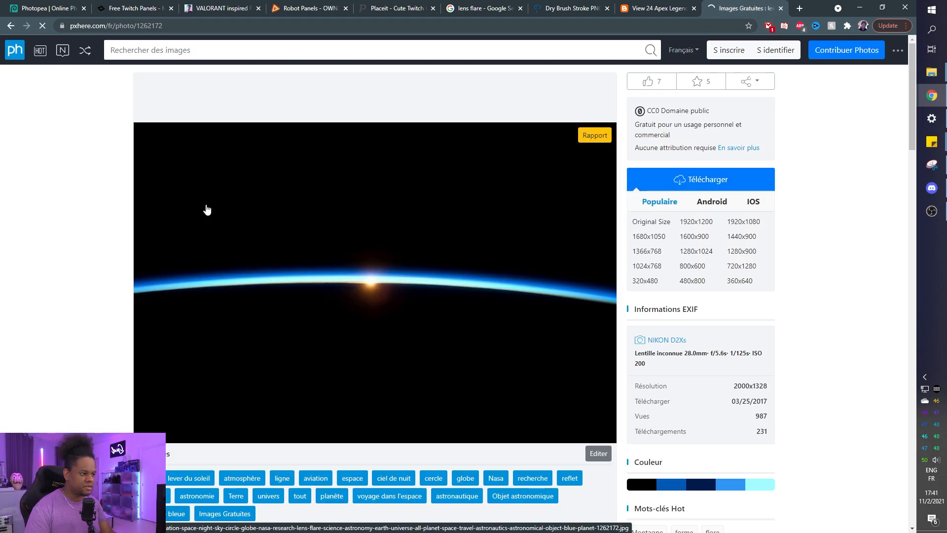
{"action": "right_click", "coordinate": [371, 297]}
{"action": "left_click", "coordinate": [394, 424]}
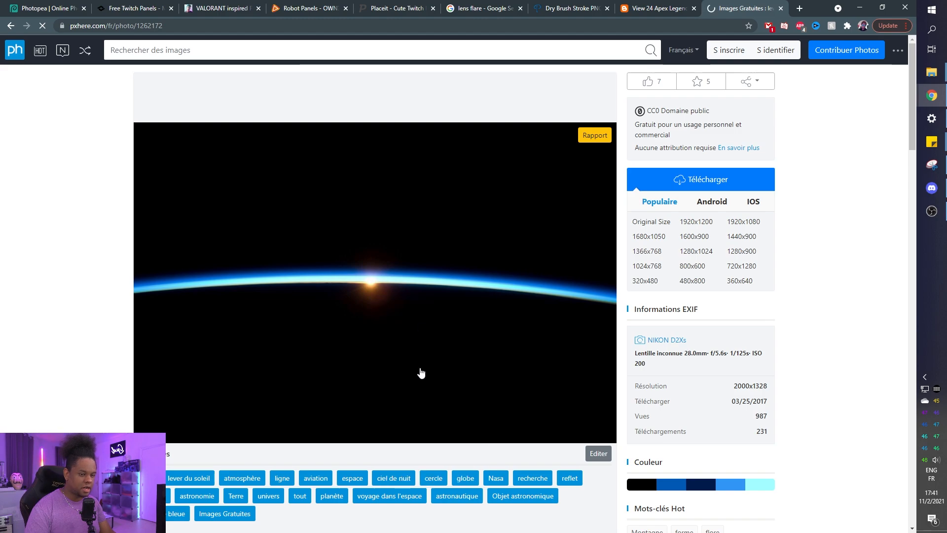
Step: Paste the horizon flare into the Photopea panel with its glow centered above the text, and set its blend mode to Linear Dodge
{"action": "left_click", "coordinate": [39, 8]}
{"action": "key", "text": "ctrl+v"}
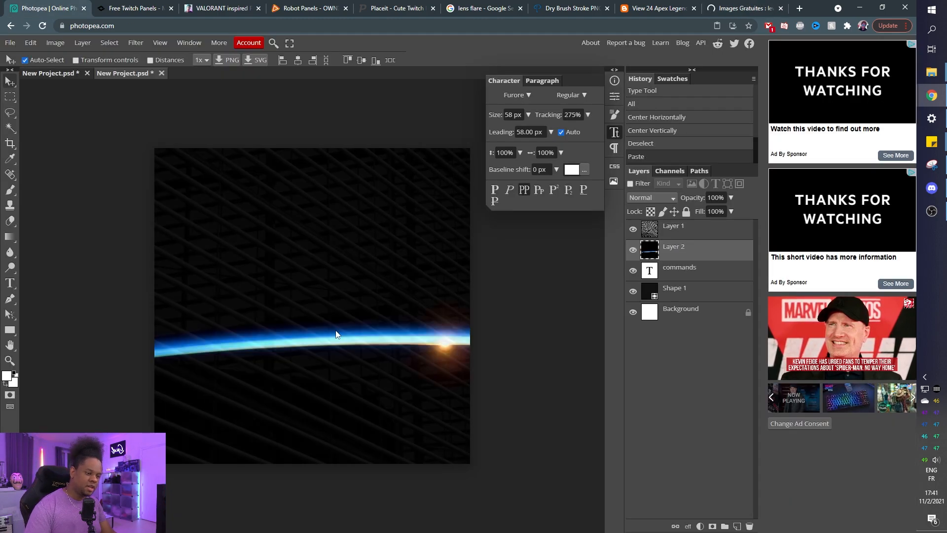
{"action": "left_click_drag", "start_coordinate": [444, 360], "coordinate": [302, 301]}
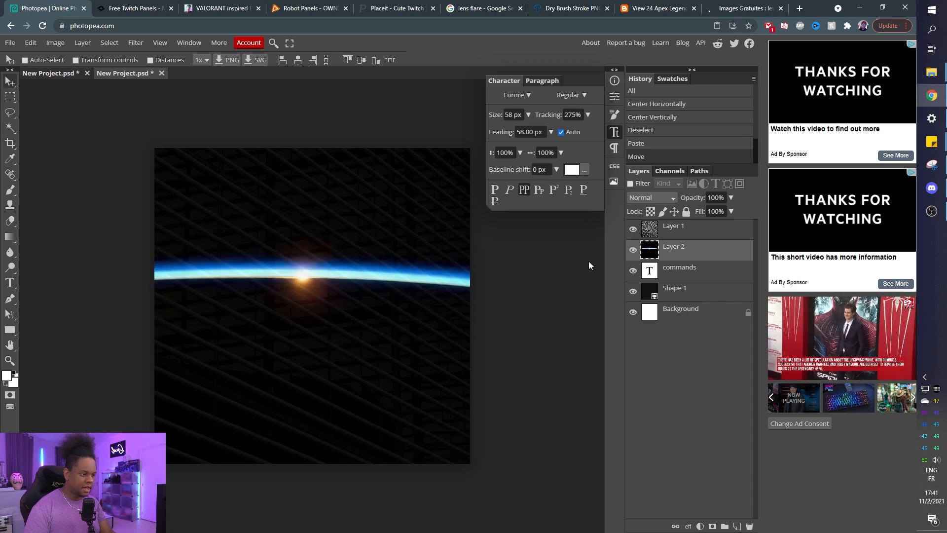
{"action": "left_click", "coordinate": [664, 199]}
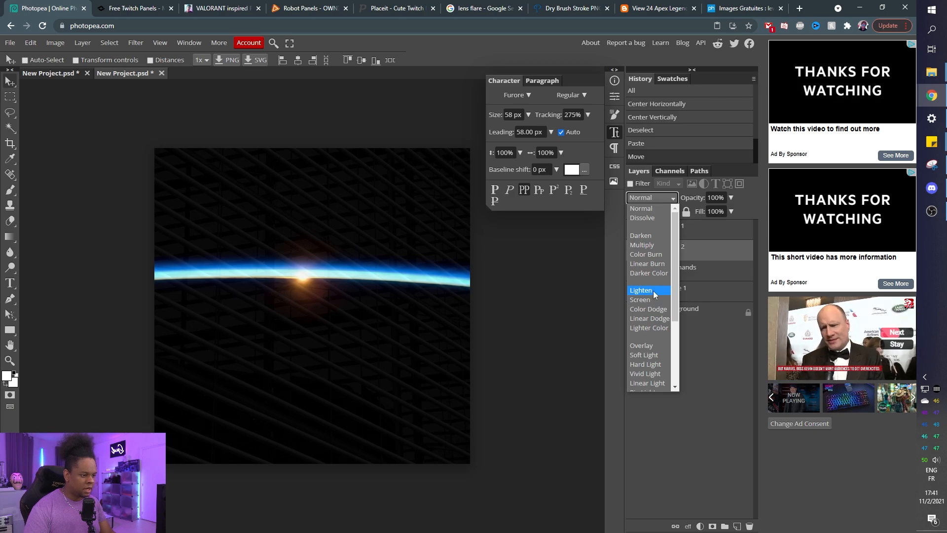
{"action": "left_click", "coordinate": [651, 319]}
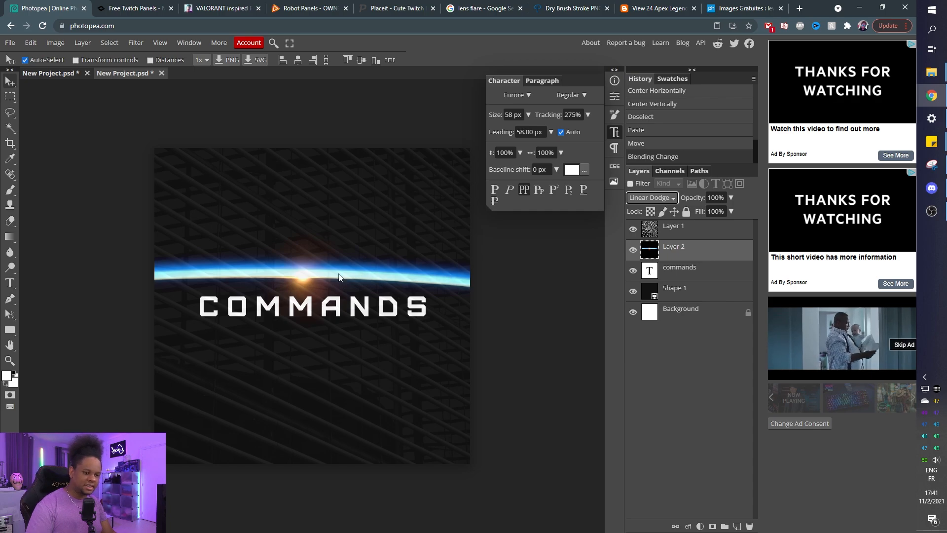
Step: Rotate the flare layer by -1.6° and move it down so the glow sits centered along the base of the "commands" text
{"action": "key", "text": "ctrl+t"}
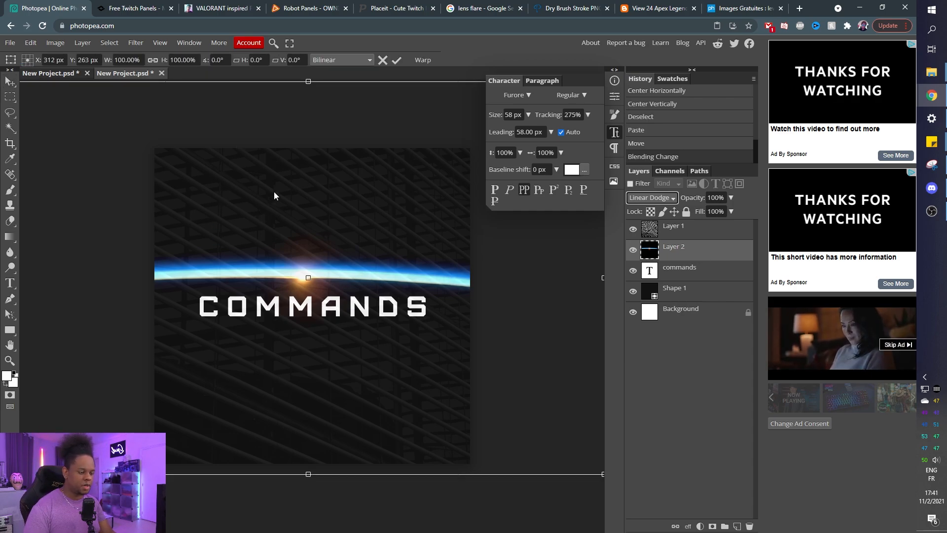
{"action": "key", "text": "ctrl+minus"}
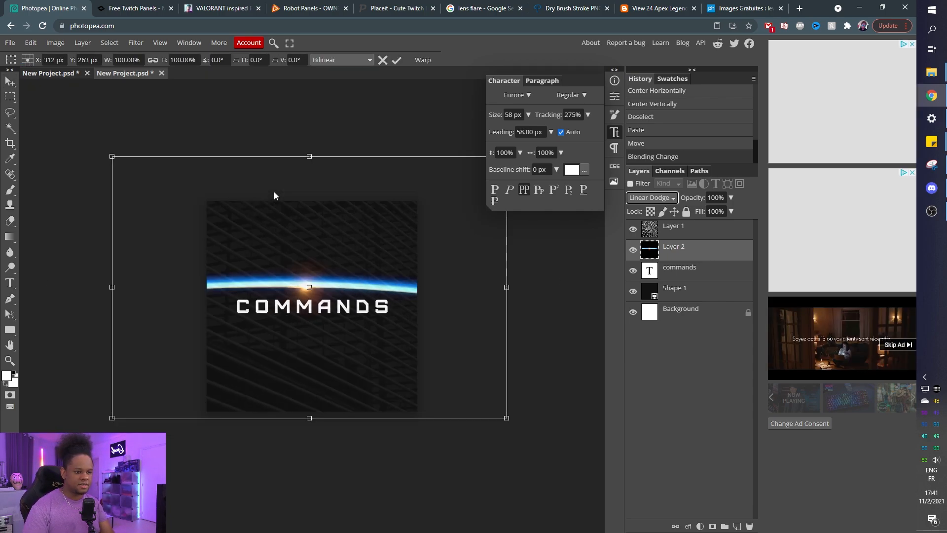
{"action": "mouse_move", "coordinate": [98, 158]}
{"action": "left_mouse_down"}
{"action": "mouse_move", "coordinate": [92, 171]}
{"action": "mouse_move", "coordinate": [107, 167]}
{"action": "left_mouse_up"}
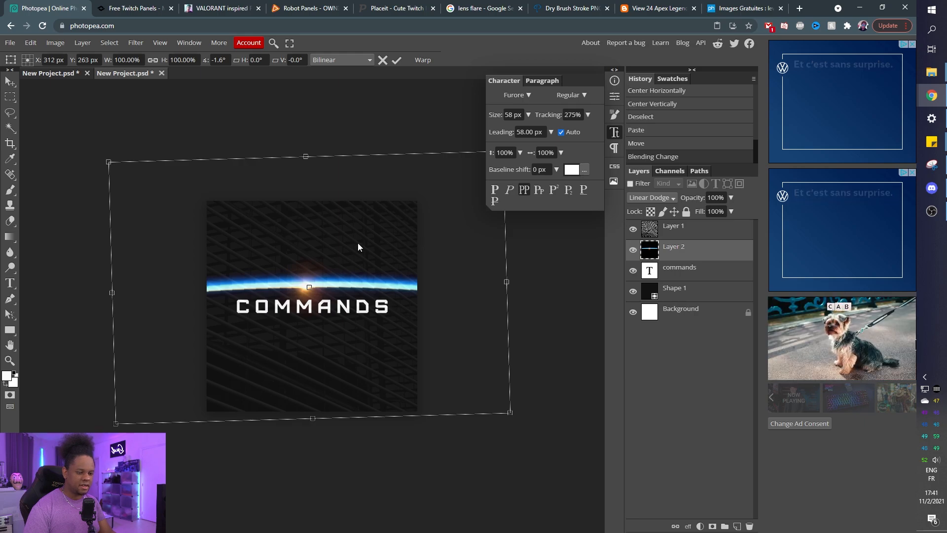
{"action": "left_click_drag", "start_coordinate": [319, 170], "coordinate": [321, 200]}
{"action": "key", "text": "Down"}
{"action": "key", "text": "Down"}
{"action": "key", "text": "Down"}
{"action": "key", "text": "Down"}
{"action": "key", "text": "Down"}
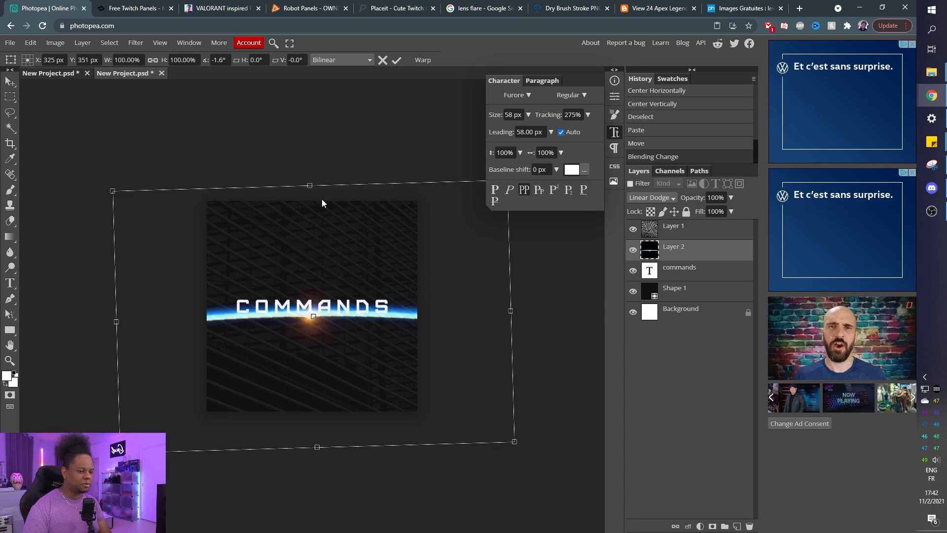
{"action": "key", "text": "Return"}
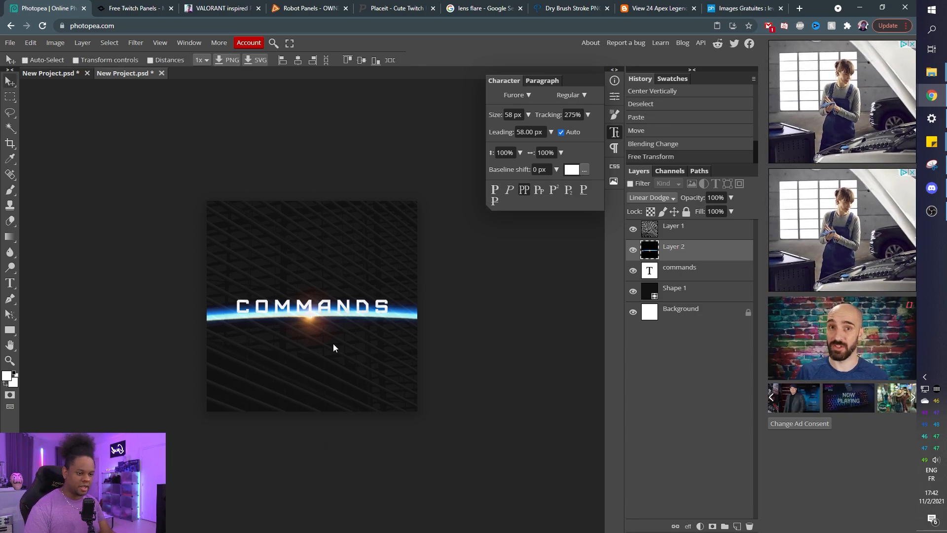
{"action": "key", "text": "shift+Right"}
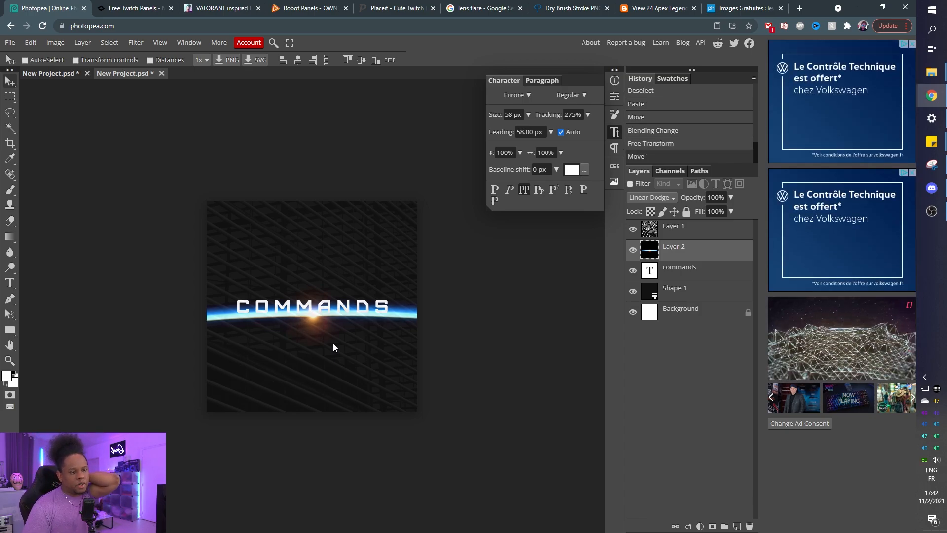
Step: Hide the "commands" text layer and search Google Images for "twitter logo"
{"action": "left_click", "coordinate": [634, 271]}
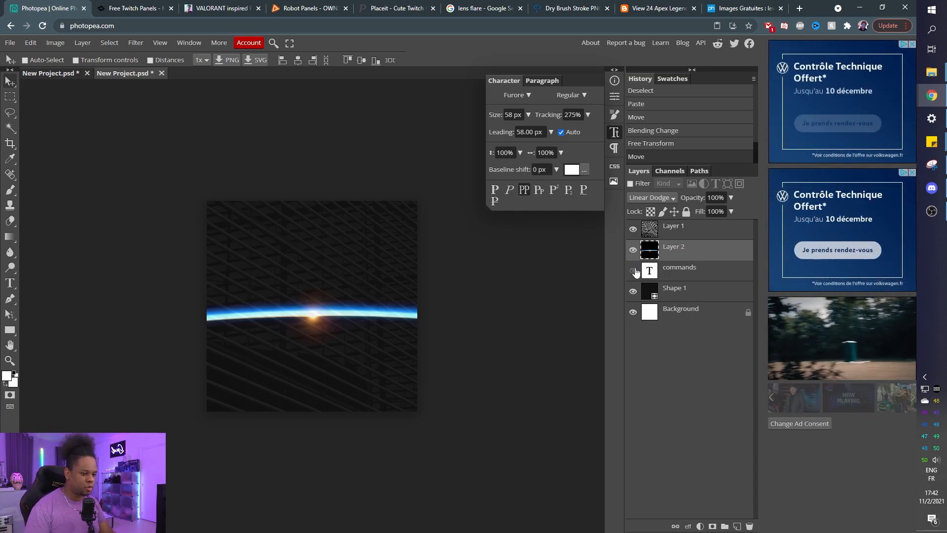
{"action": "left_click", "coordinate": [483, 8]}
{"action": "left_click", "coordinate": [163, 60]}
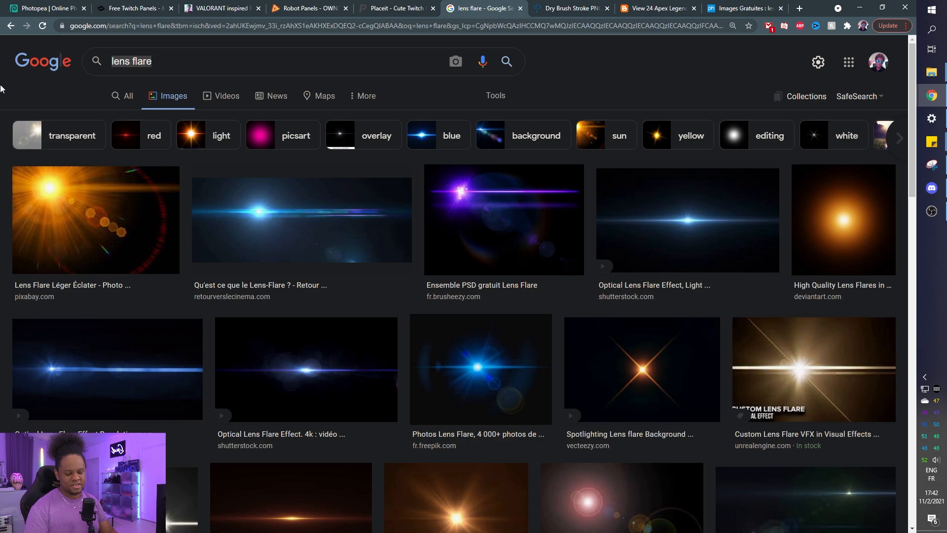
{"action": "type", "text": "twitter logo"}
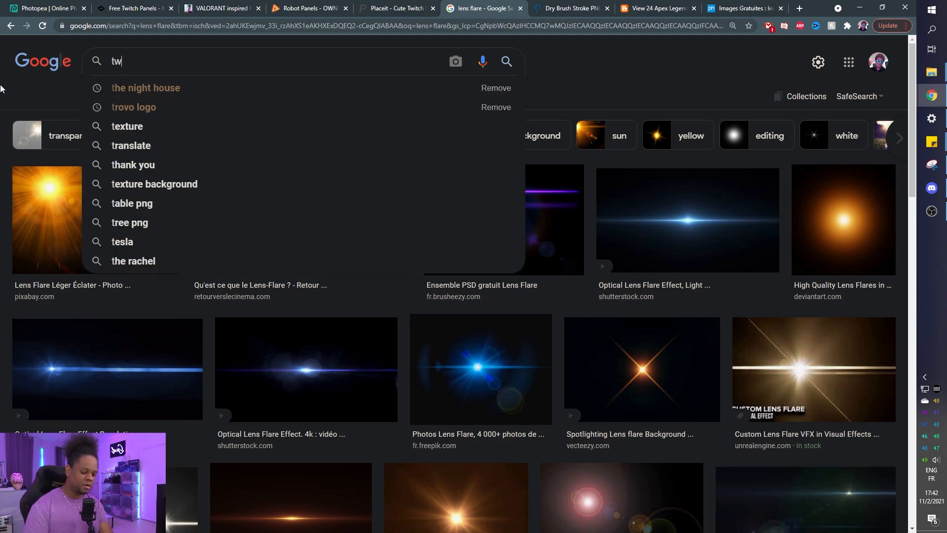
{"action": "key", "text": "Return"}
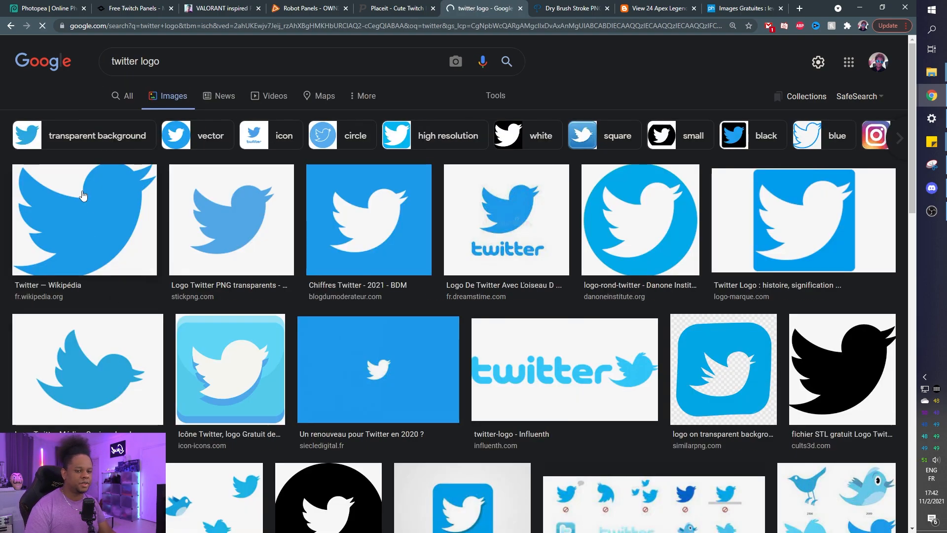
Step: Save the Wikipedia Twitter bird logo from the image results as Twitter_Bird.svg.png in the info folder
{"action": "left_click", "coordinate": [74, 222]}
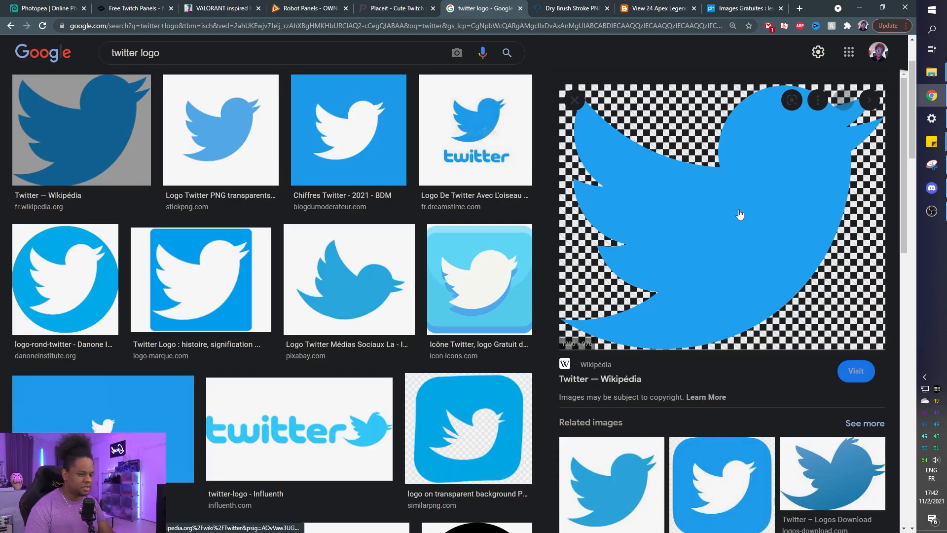
{"action": "right_click", "coordinate": [734, 215]}
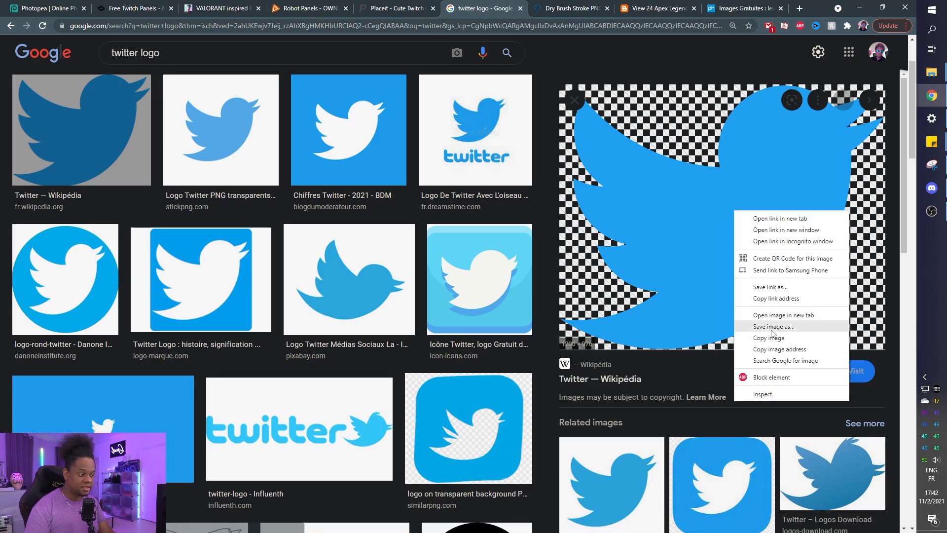
{"action": "left_click", "coordinate": [754, 319]}
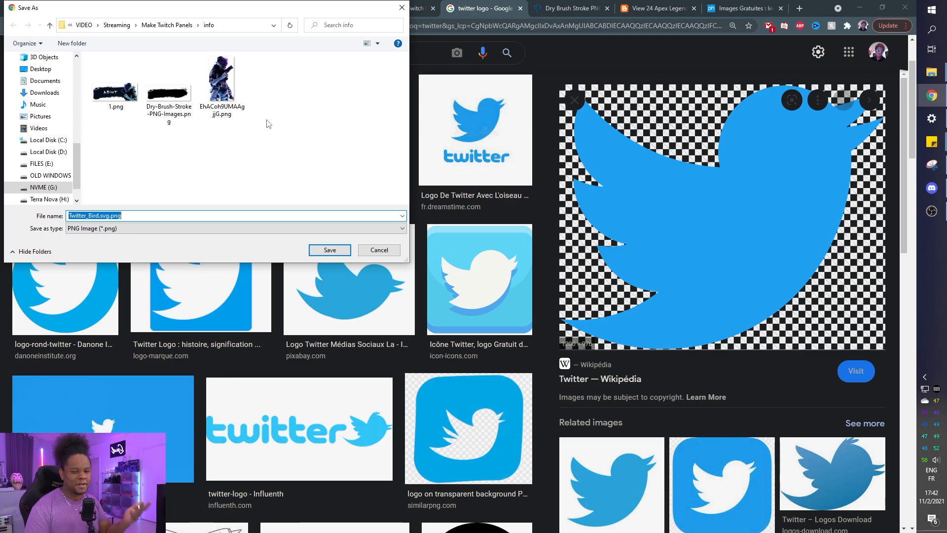
{"action": "left_click", "coordinate": [330, 251]}
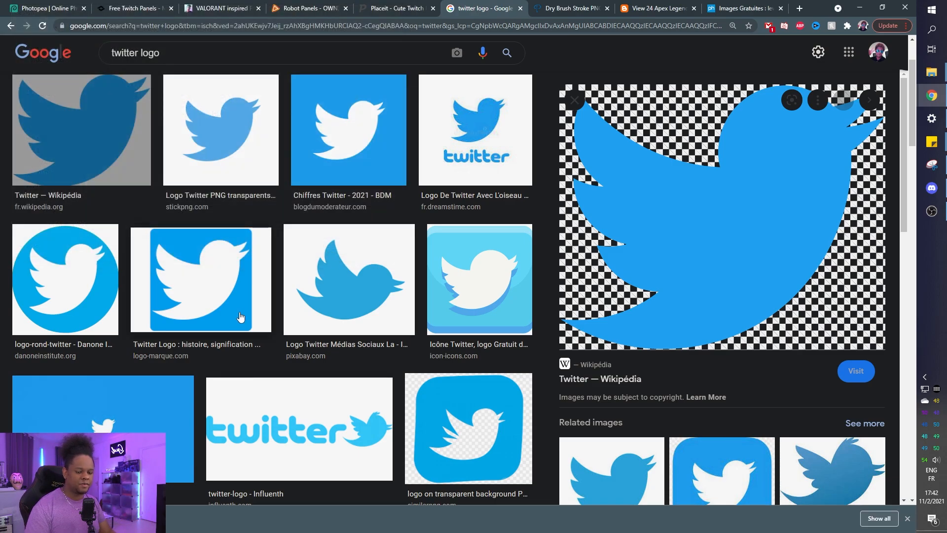
Step: Switch to Photopea and place Twitter_Bird.svg.png centred on the dark panel, scaled to about 22%
{"action": "key", "text": "ctrl+1"}
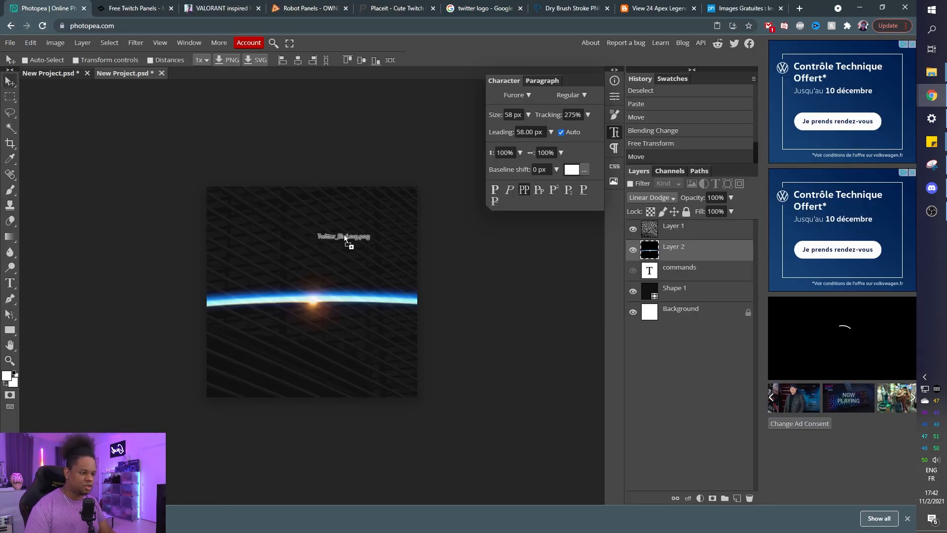
{"action": "left_click_drag", "start_coordinate": [344, 234], "coordinate": [340, 243]}
{"action": "left_click_drag", "start_coordinate": [417, 206], "coordinate": [383, 279]}
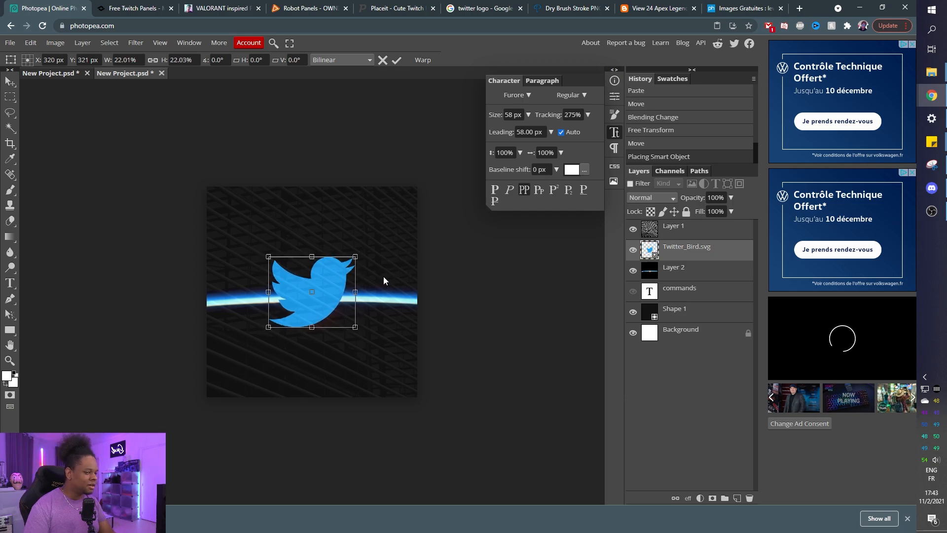
{"action": "key", "text": "Return"}
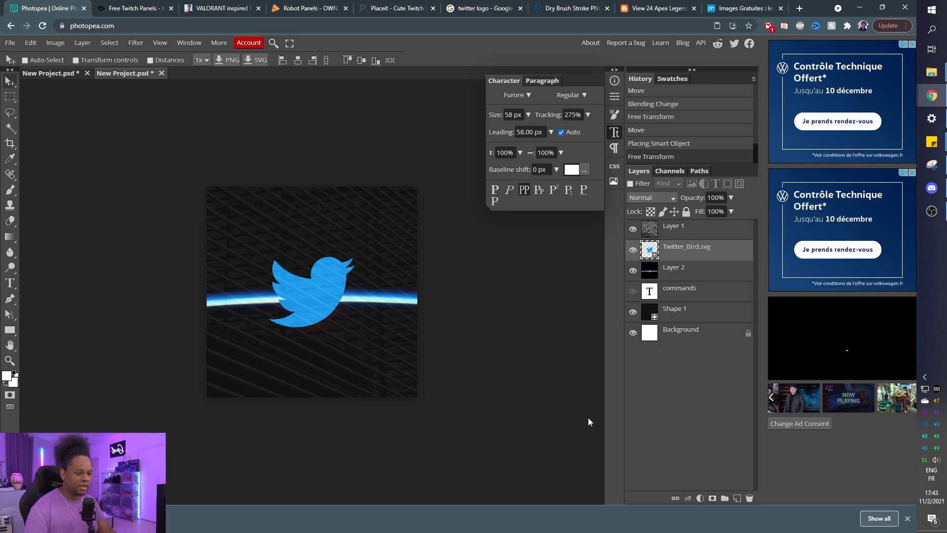
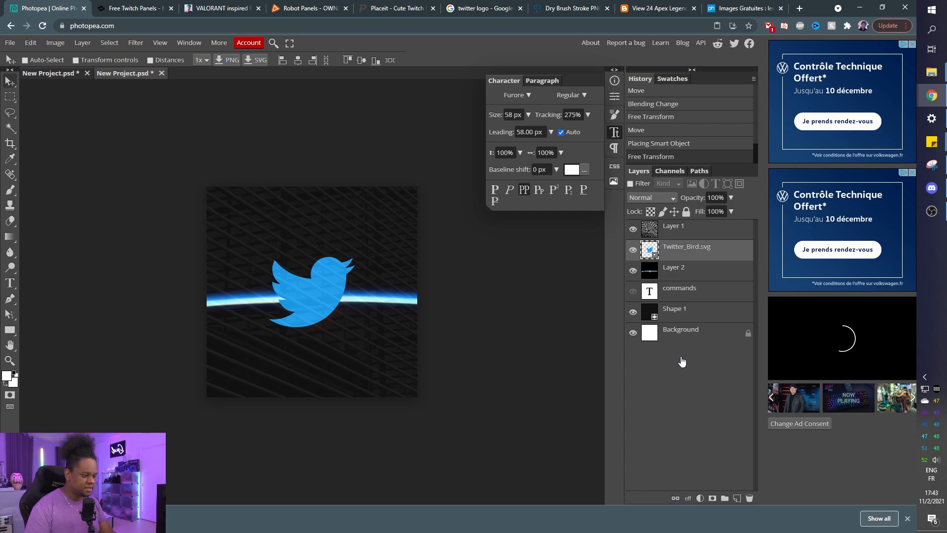
Step: Add a 3 px white stroke layer style to the Twitter bird, with its position set to Center
{"action": "left_click", "coordinate": [689, 495]}
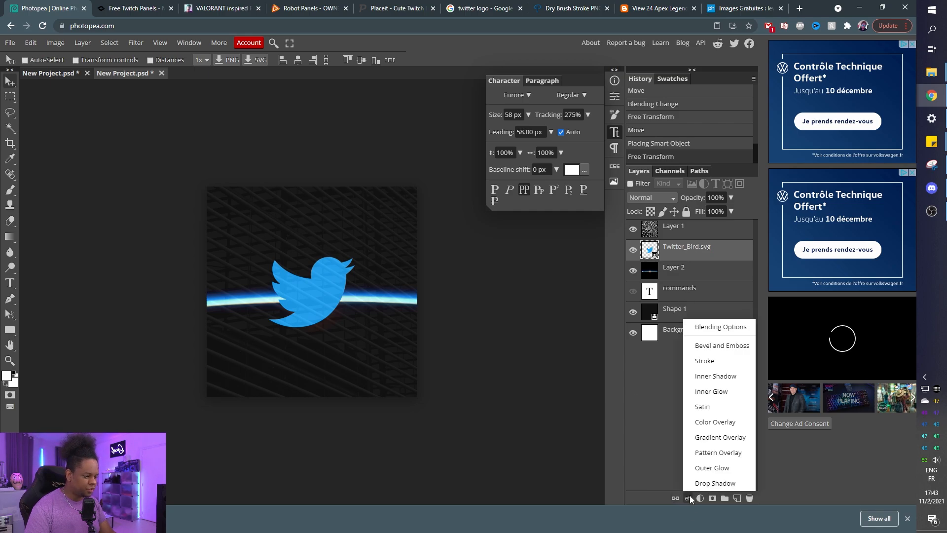
{"action": "left_click", "coordinate": [698, 363]}
{"action": "left_click_drag", "start_coordinate": [117, 175], "coordinate": [19, 78]}
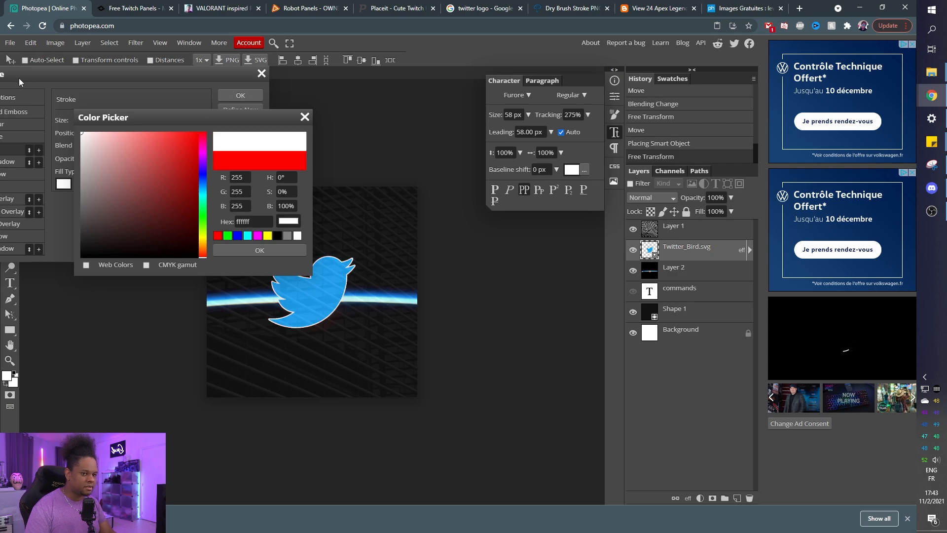
{"action": "left_click", "coordinate": [242, 249]}
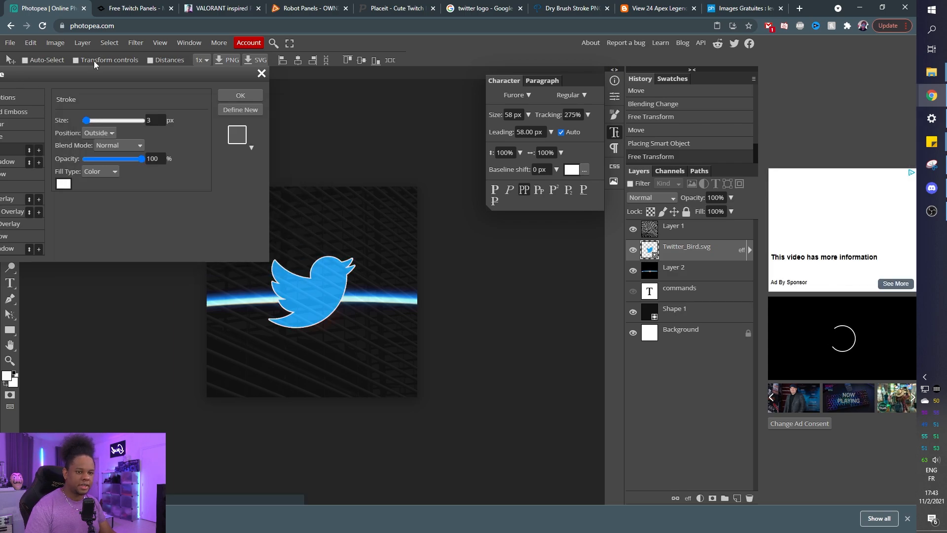
{"action": "left_click_drag", "start_coordinate": [97, 77], "coordinate": [546, 68]}
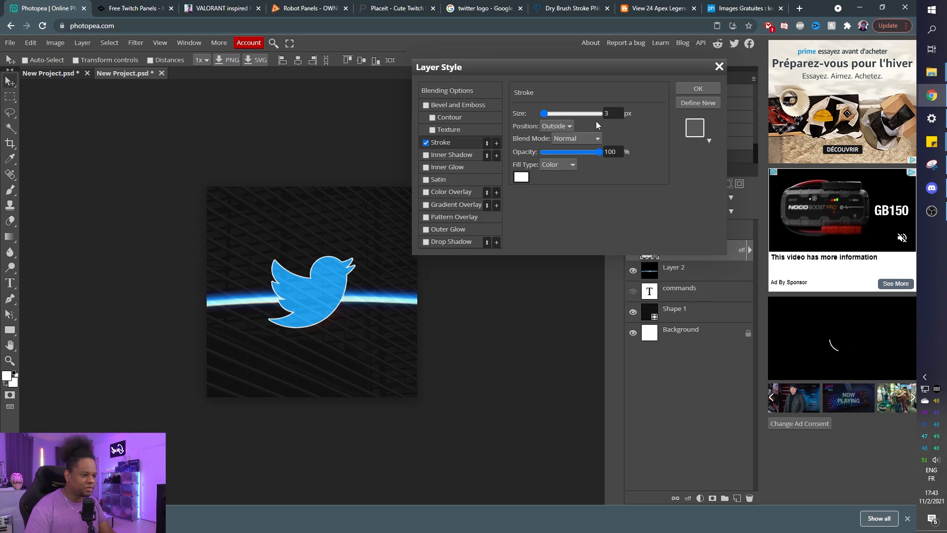
{"action": "mouse_move", "coordinate": [600, 151]}
{"action": "left_mouse_down"}
{"action": "mouse_move", "coordinate": [531, 154]}
{"action": "mouse_move", "coordinate": [676, 159]}
{"action": "left_mouse_up"}
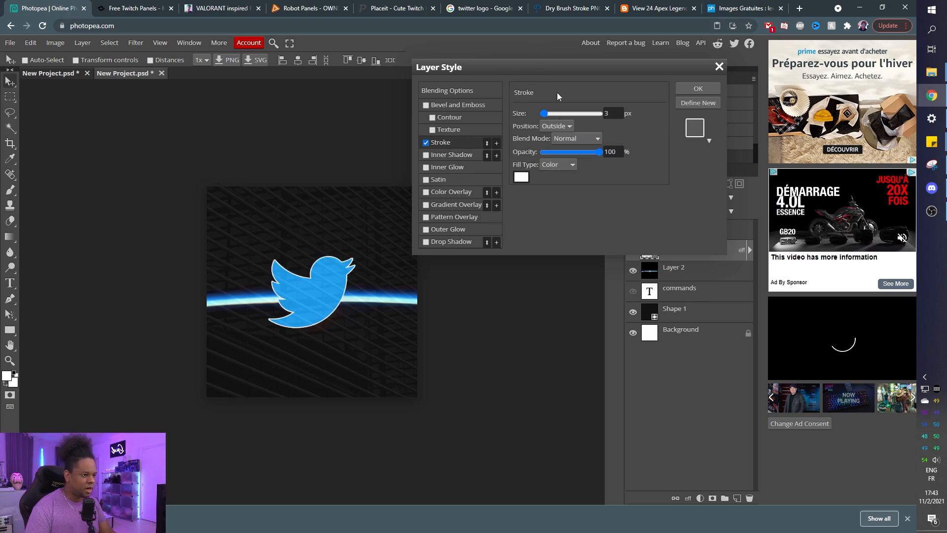
{"action": "left_click", "coordinate": [560, 126]}
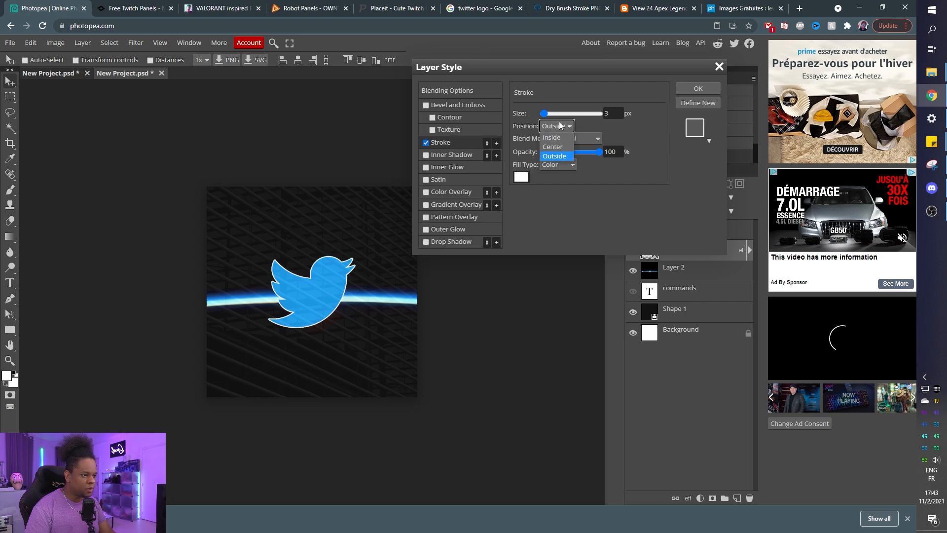
{"action": "left_click", "coordinate": [556, 146]}
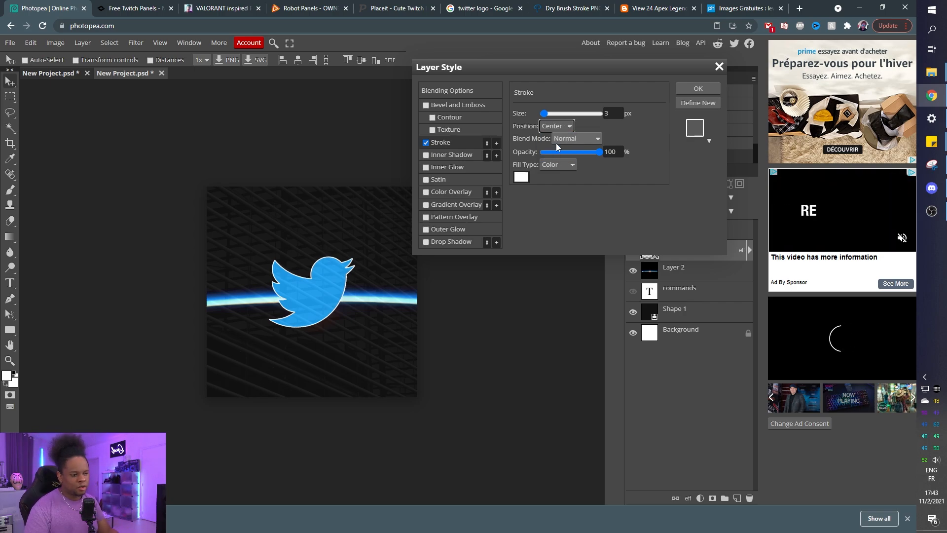
{"action": "left_click", "coordinate": [696, 92]}
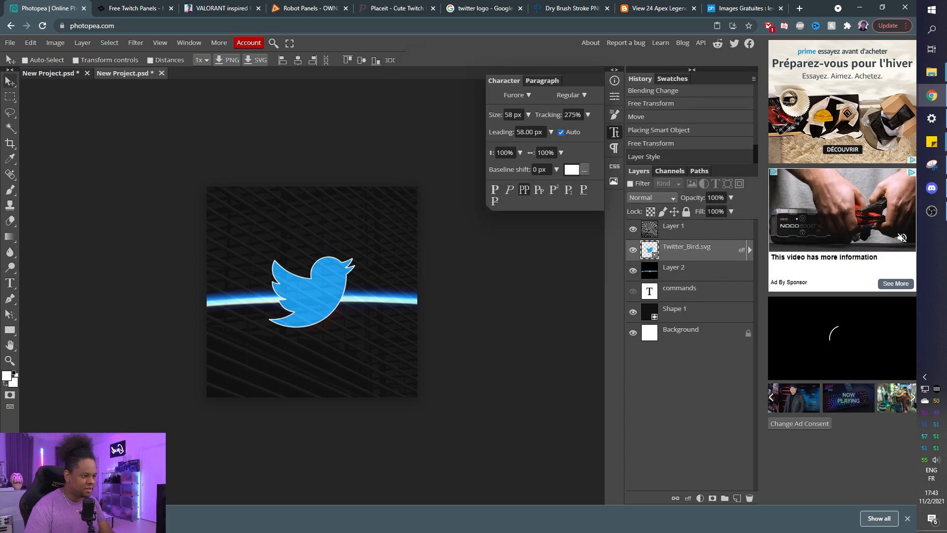
Step: Set the Twitter bird layer's fill to 0% and move the bird outline up to rest on the glowing arc
{"action": "left_click", "coordinate": [730, 211]}
{"action": "left_click_drag", "start_coordinate": [732, 227], "coordinate": [699, 229]}
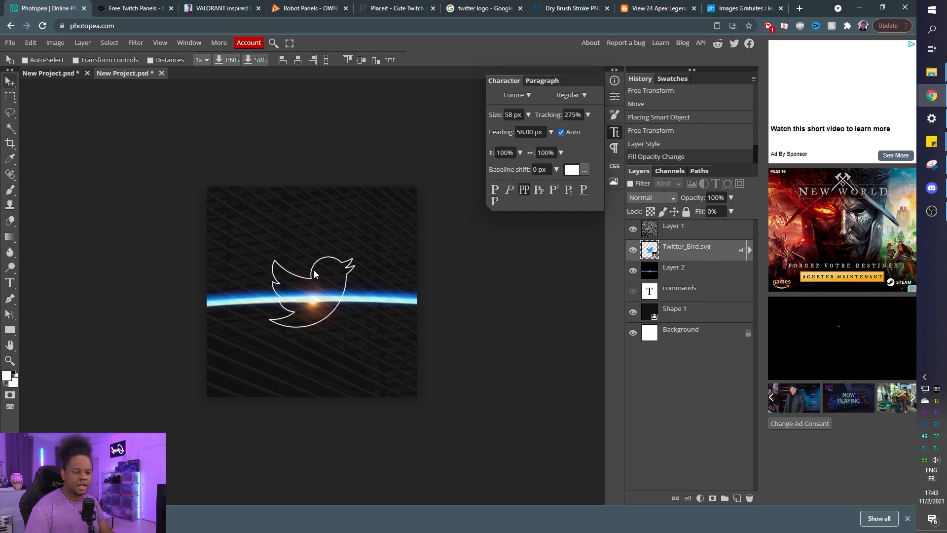
{"action": "left_click_drag", "start_coordinate": [314, 270], "coordinate": [314, 251]}
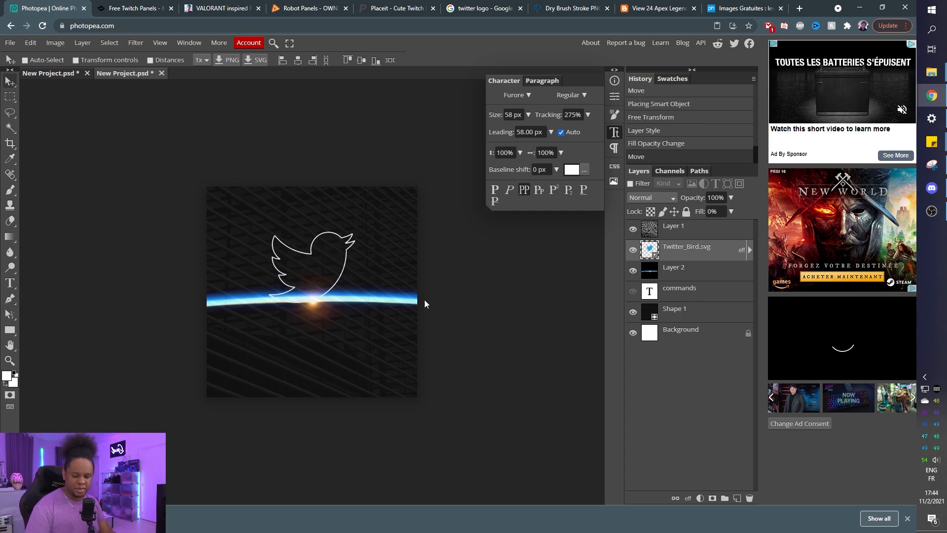
Step: Move the bird outline and the glowing arc on Layer 2 down together so the bird sits mid-panel
{"action": "left_click", "coordinate": [683, 272], "text": "ctrl"}
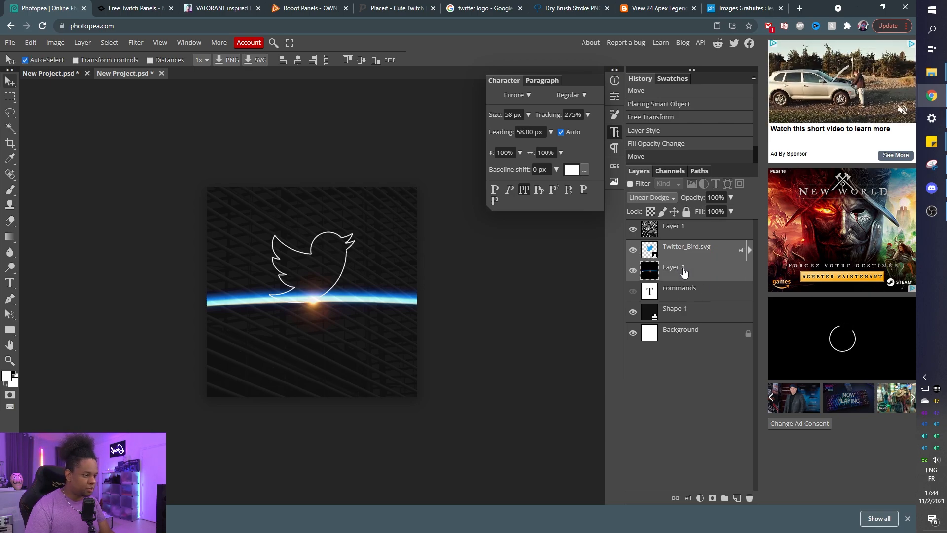
{"action": "left_click_drag", "start_coordinate": [330, 245], "coordinate": [330, 271]}
{"action": "left_click", "coordinate": [685, 254]}
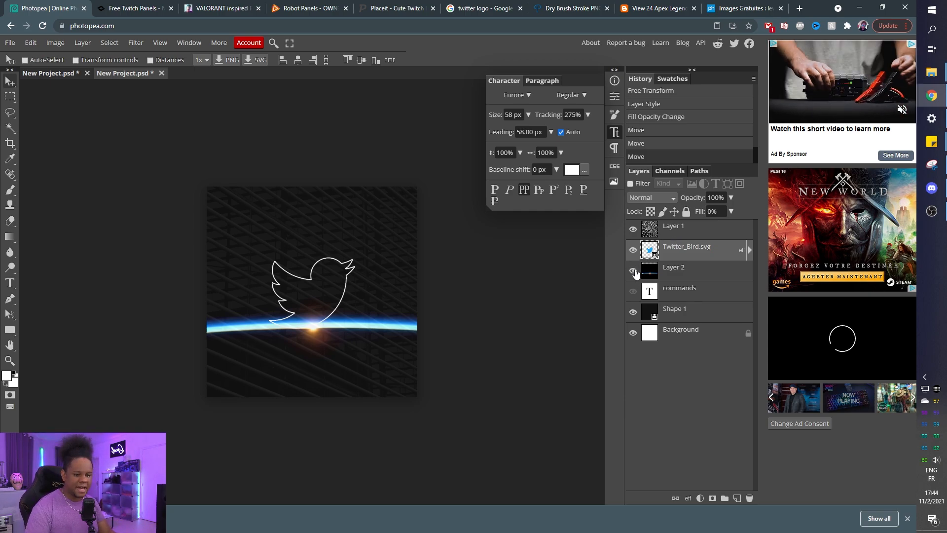
Step: Swap the hidden commands text in for the Twitter bird and move the glowing arc up beneath the word
{"action": "left_click", "coordinate": [633, 250]}
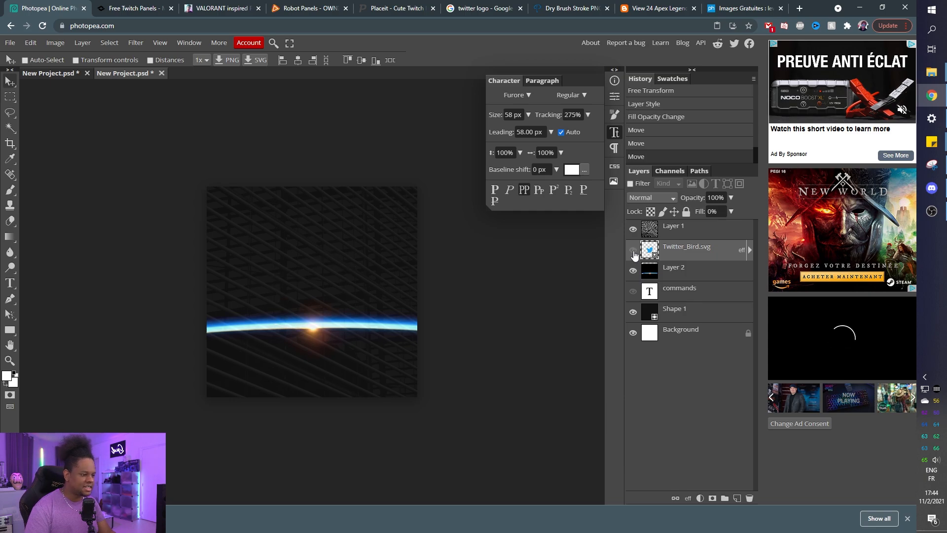
{"action": "left_click", "coordinate": [633, 291]}
{"action": "left_click", "coordinate": [686, 271]}
{"action": "left_click_drag", "start_coordinate": [333, 323], "coordinate": [333, 305]}
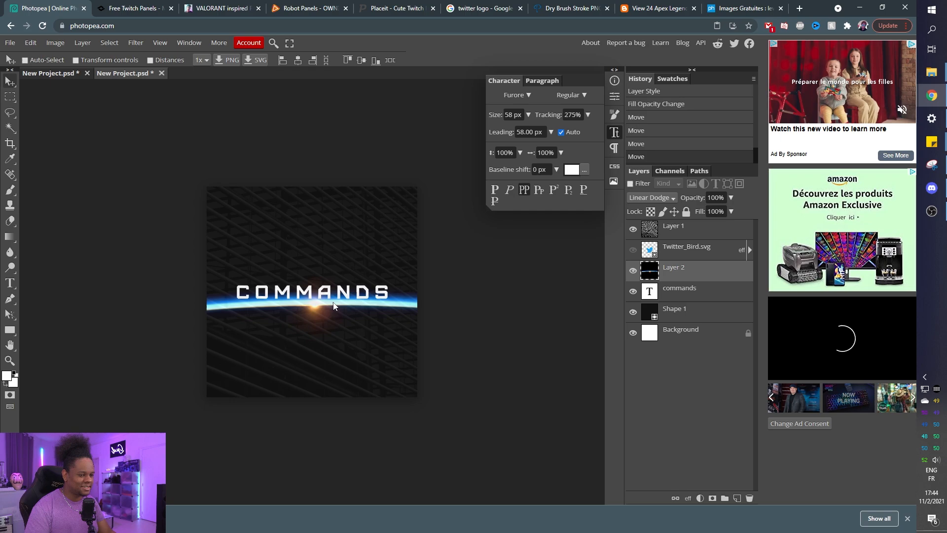
Step: Warp the commands text with a horizontal Arc style at 4% bend and nudge it down onto the glowing arc
{"action": "left_click", "coordinate": [697, 292]}
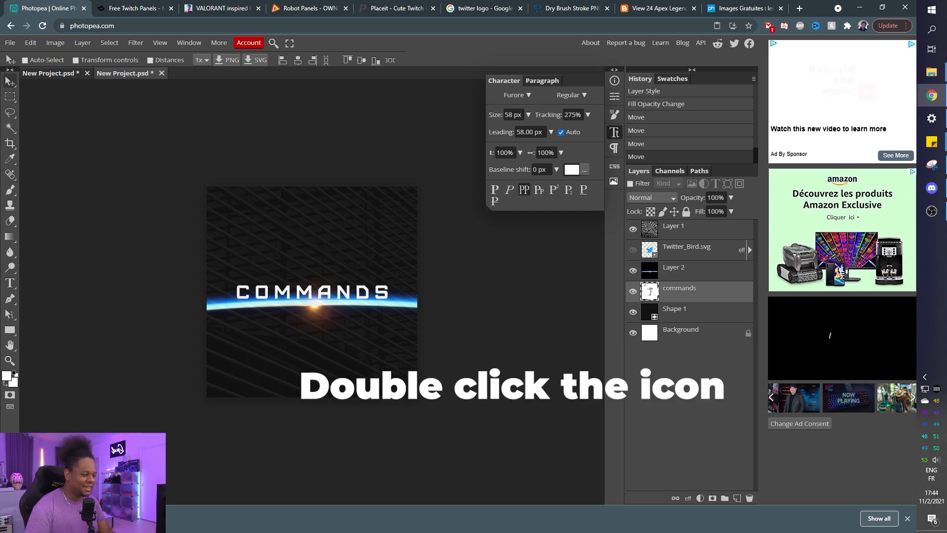
{"action": "double_click", "coordinate": [649, 291]}
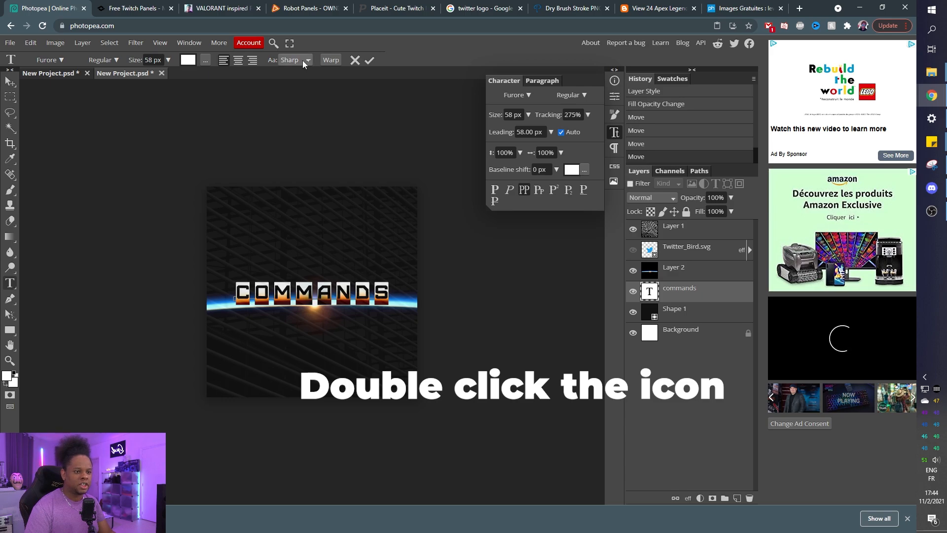
{"action": "left_click", "coordinate": [327, 60]}
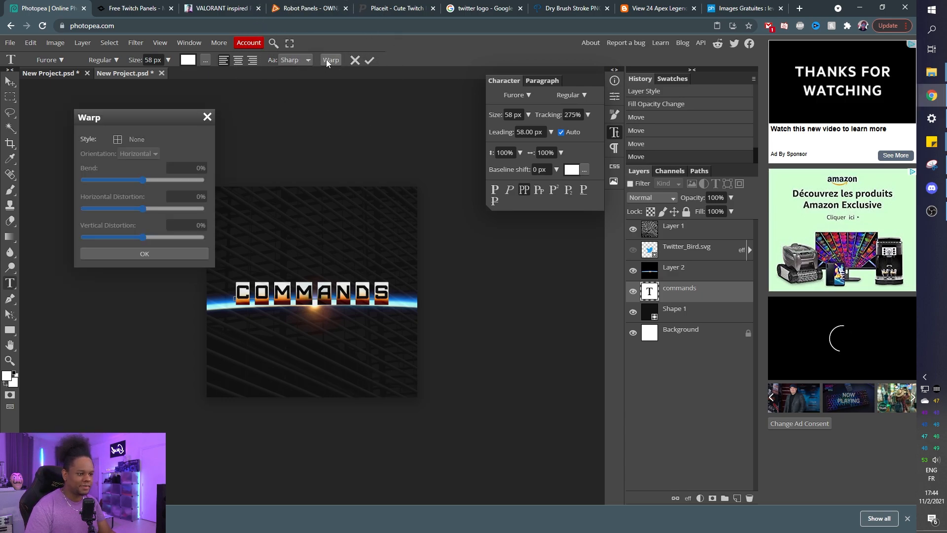
{"action": "left_click_drag", "start_coordinate": [140, 118], "coordinate": [523, 78]}
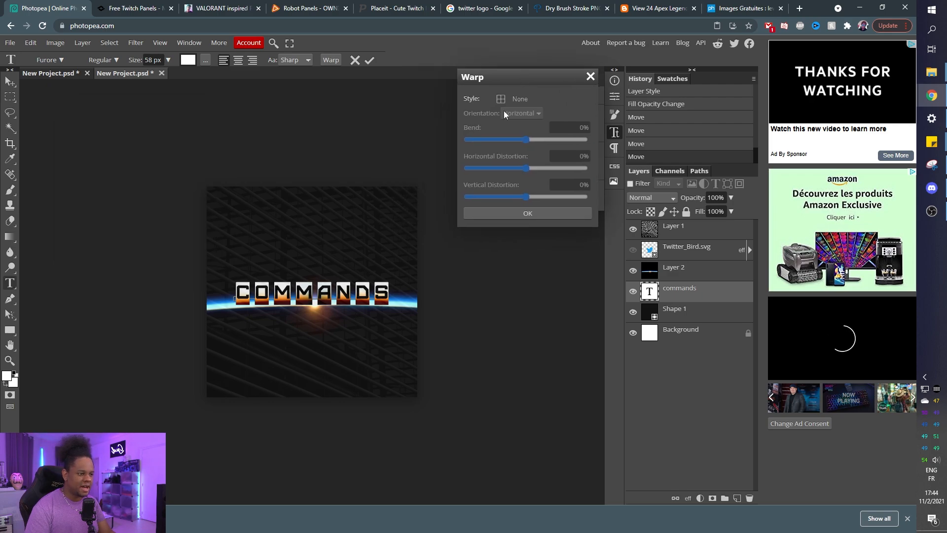
{"action": "left_click", "coordinate": [539, 100]}
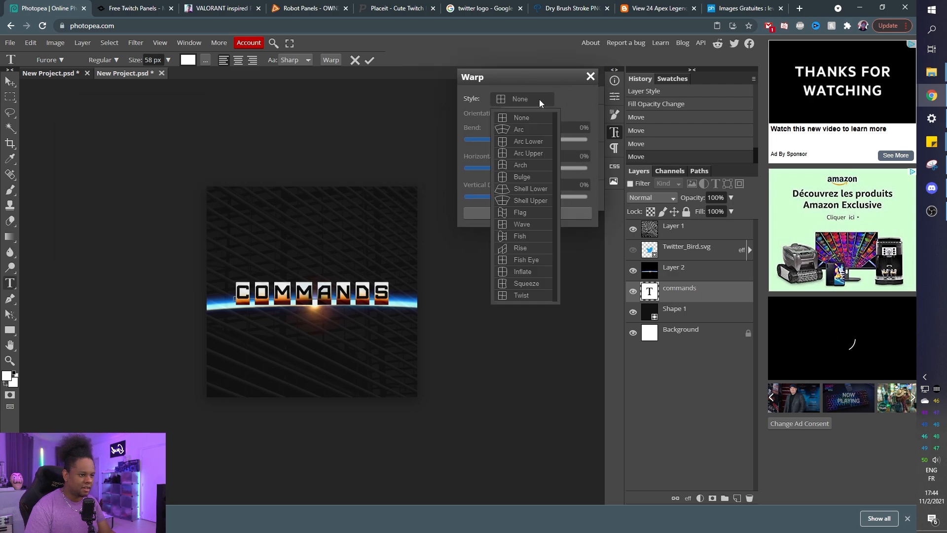
{"action": "left_click", "coordinate": [527, 132]}
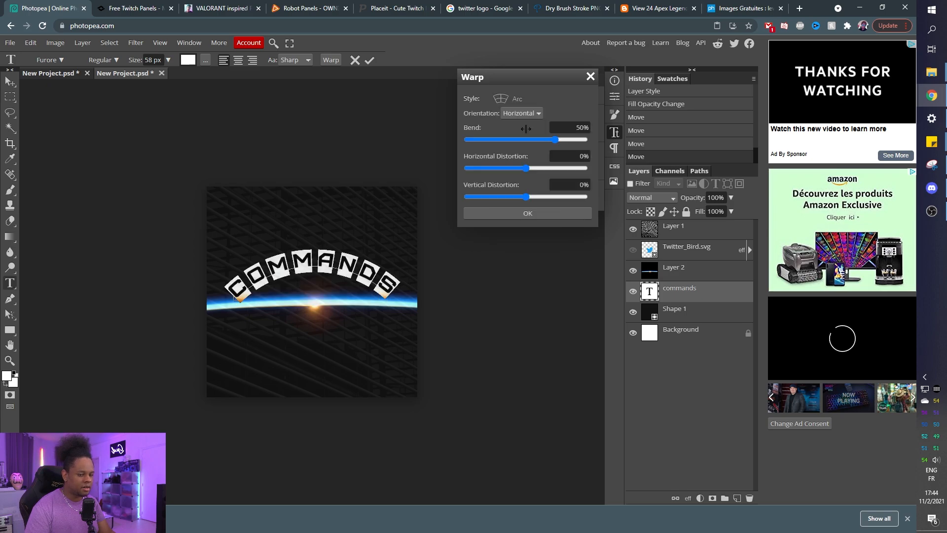
{"action": "left_click_drag", "start_coordinate": [556, 139], "coordinate": [528, 157]}
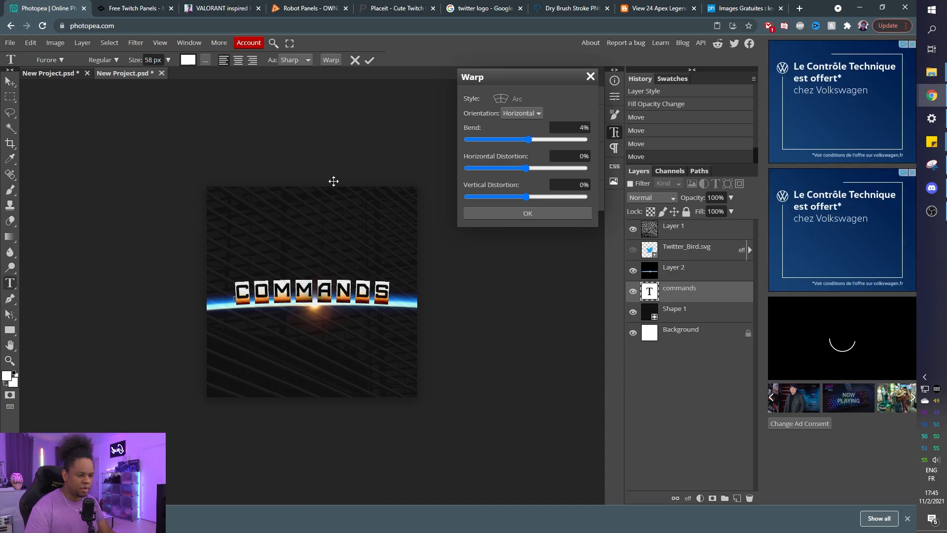
{"action": "key", "text": "Return"}
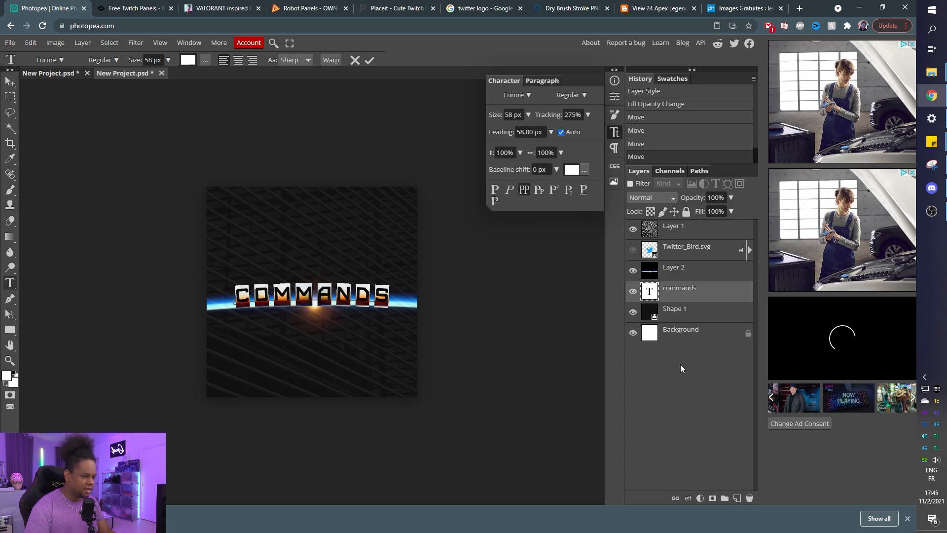
{"action": "left_click", "coordinate": [689, 276]}
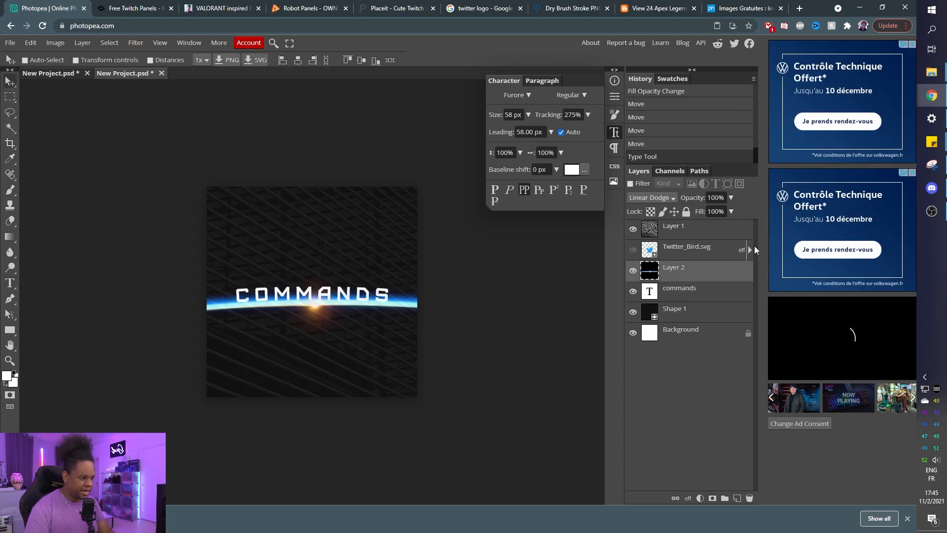
Step: Increase the commands text's Arc warp to a 6% bend and nudge the text down onto the glowing arc
{"action": "left_click", "coordinate": [656, 292]}
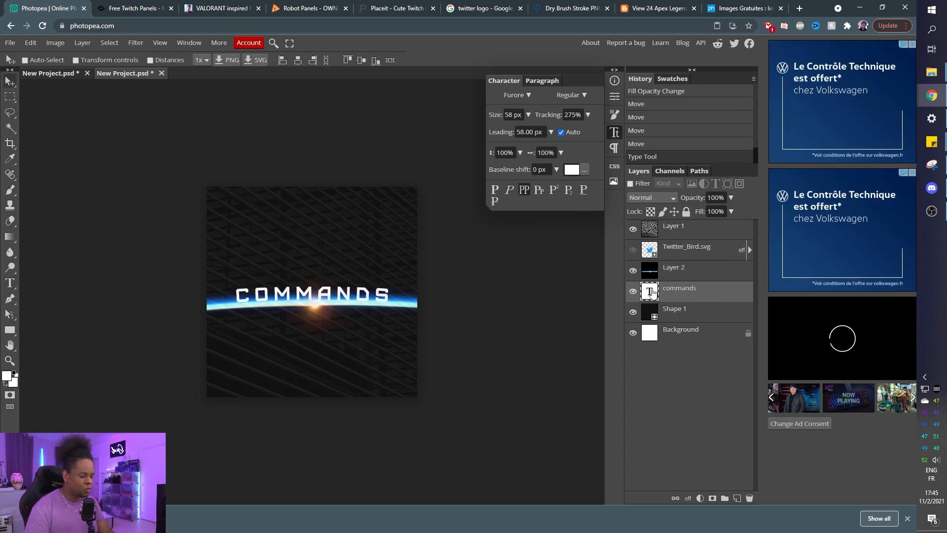
{"action": "double_click", "coordinate": [650, 292]}
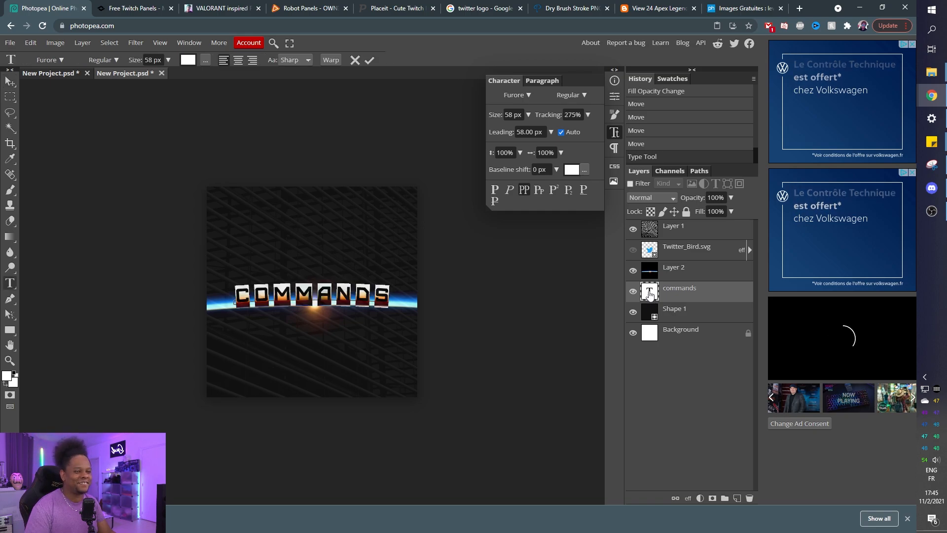
{"action": "left_click", "coordinate": [327, 62]}
{"action": "left_click", "coordinate": [529, 139]}
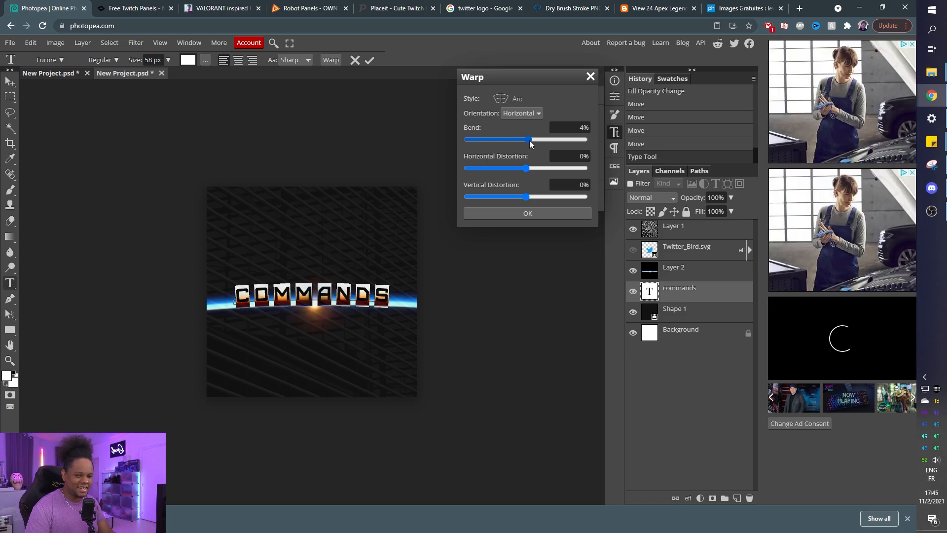
{"action": "left_click_drag", "start_coordinate": [530, 141], "coordinate": [530, 142]}
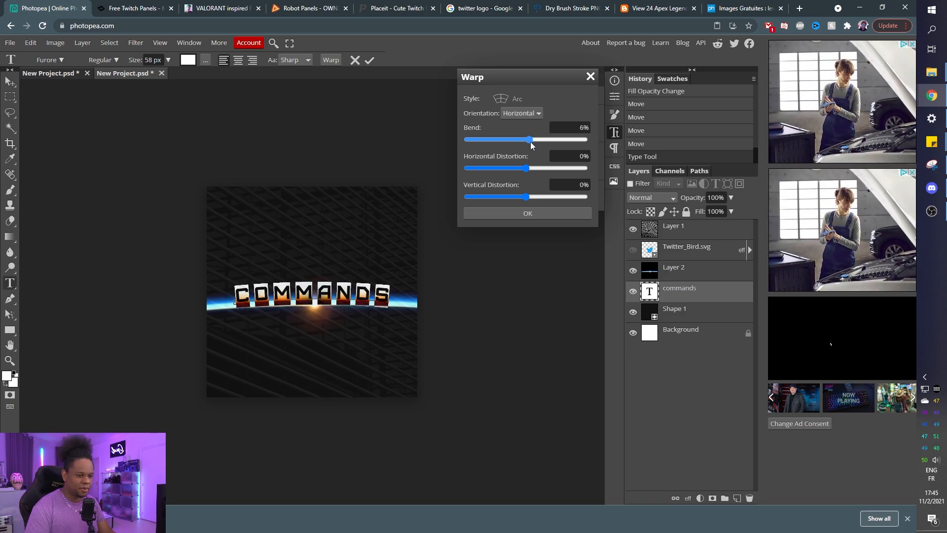
{"action": "left_click", "coordinate": [549, 212]}
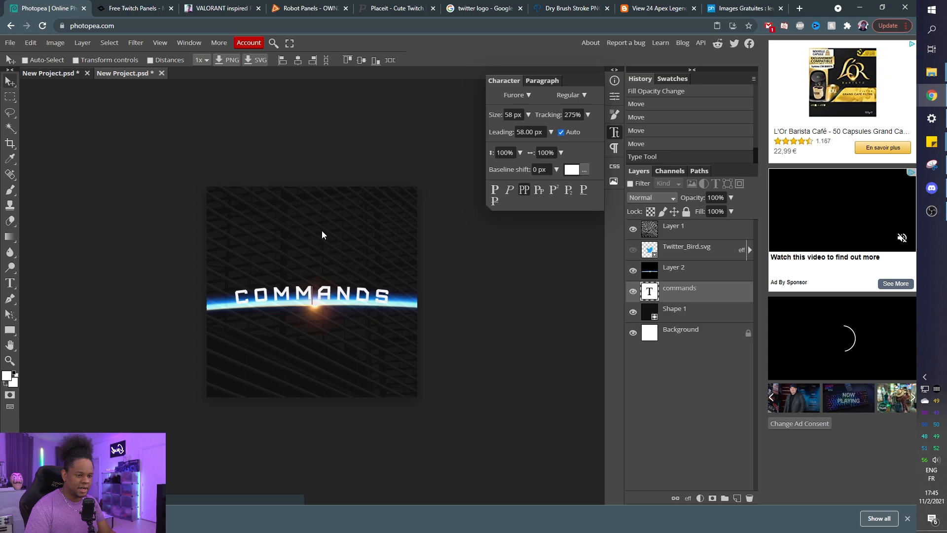
{"action": "left_click_drag", "start_coordinate": [322, 230], "coordinate": [322, 232]}
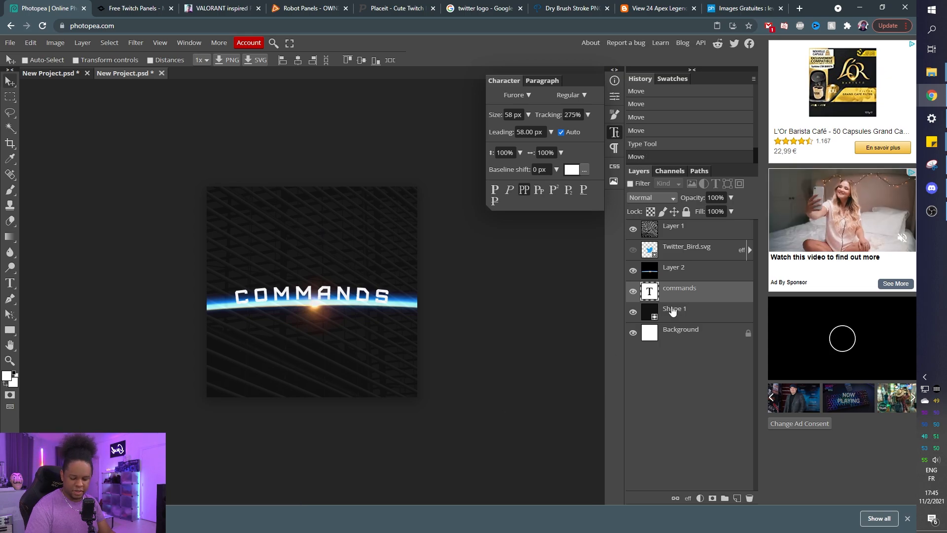
Step: Move the commands text and the glowing arc on Layer 2 up together slightly, and hide the Layer 1 pattern
{"action": "left_click", "coordinate": [687, 271], "text": "ctrl"}
{"action": "left_click_drag", "start_coordinate": [317, 291], "coordinate": [312, 286]}
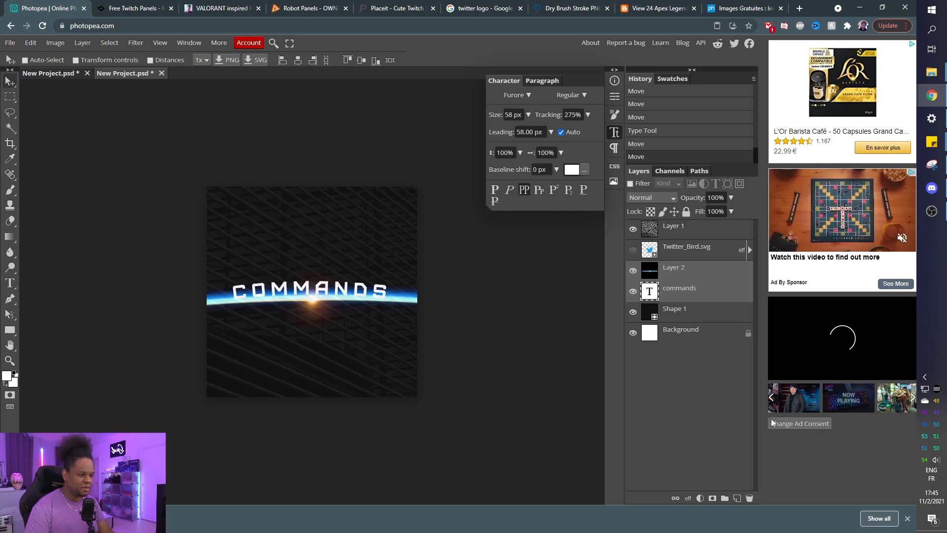
{"action": "left_click", "coordinate": [632, 229]}
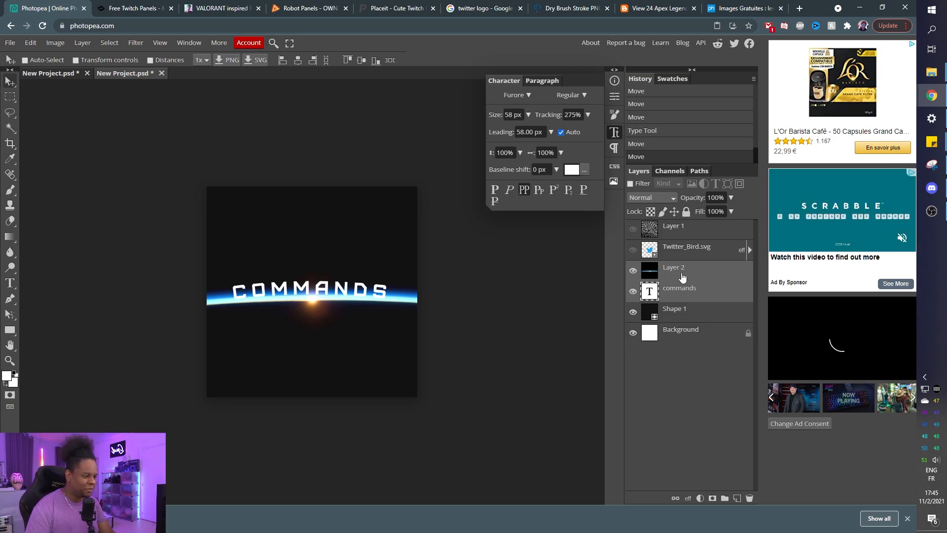
Step: Centre-align the commands text and replace its wording with "about"
{"action": "left_click", "coordinate": [679, 295]}
{"action": "double_click", "coordinate": [649, 295]}
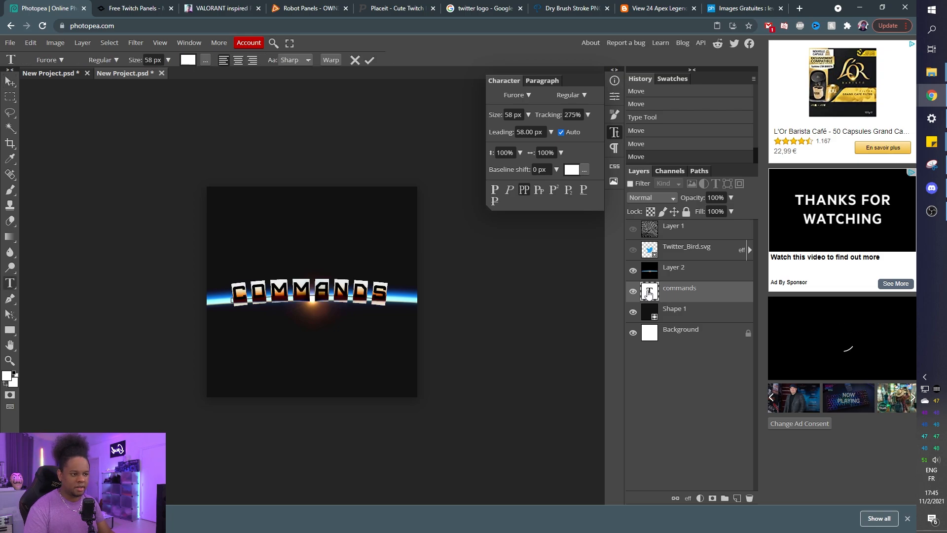
{"action": "left_click", "coordinate": [542, 80]}
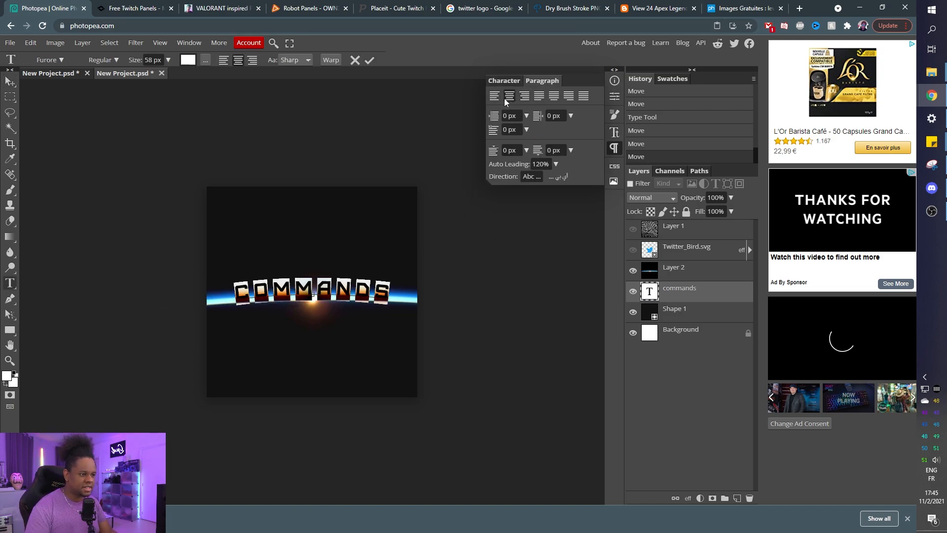
{"action": "type", "text": "about"}
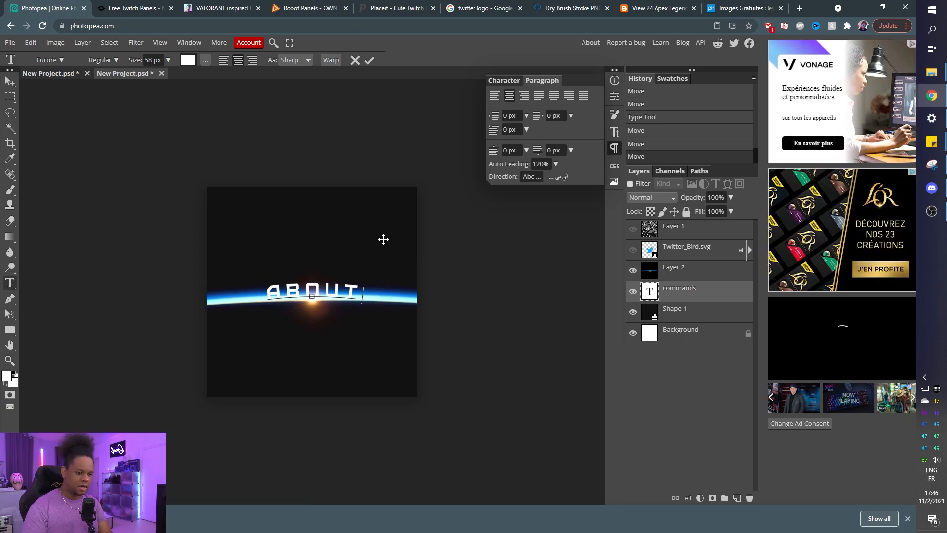
Step: Replace the word "about" on the glowing arc with "discord"
{"action": "key", "text": "shift+Left"}
{"action": "key", "text": "shift+Left"}
{"action": "key", "text": "shift+Left"}
{"action": "key", "text": "shift+Left"}
{"action": "key", "text": "shift+Left"}
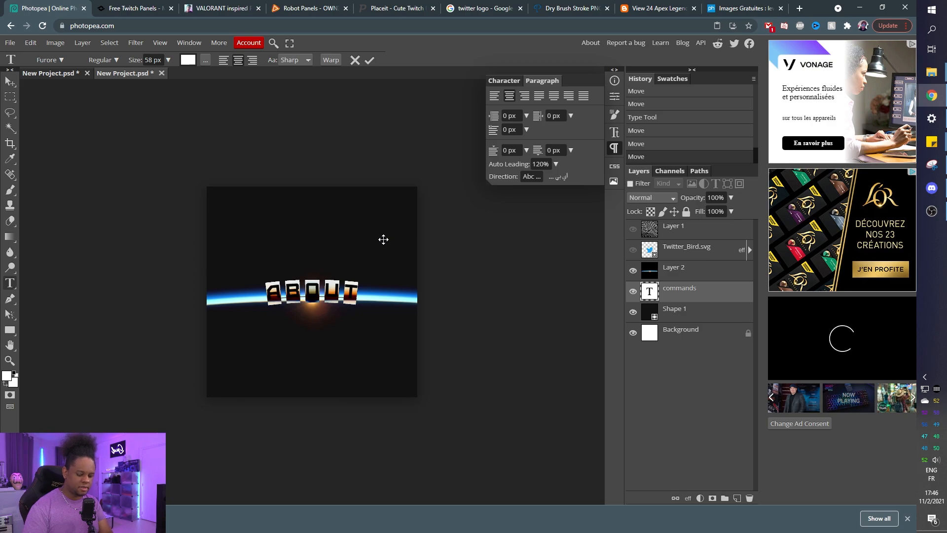
{"action": "type", "text": "discord"}
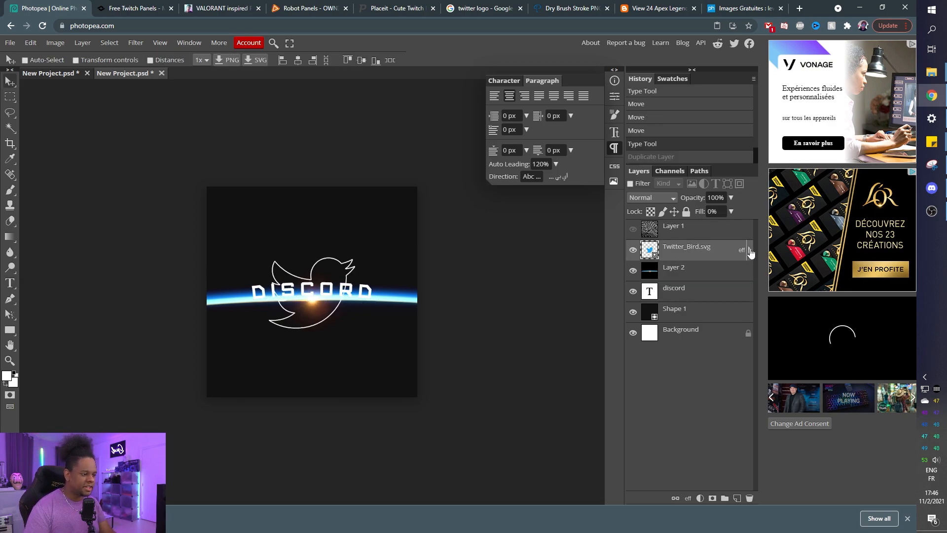
Step: Copy the Stroke effect from the Twitter_Bird.svg layer onto the discord text layer
{"action": "left_click", "coordinate": [749, 251]}
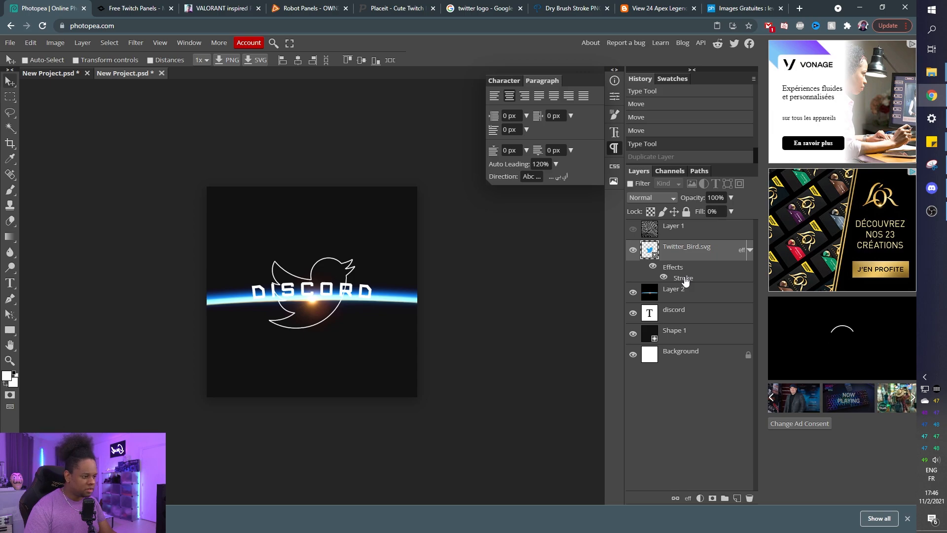
{"action": "left_click_drag", "start_coordinate": [685, 279], "coordinate": [676, 311]}
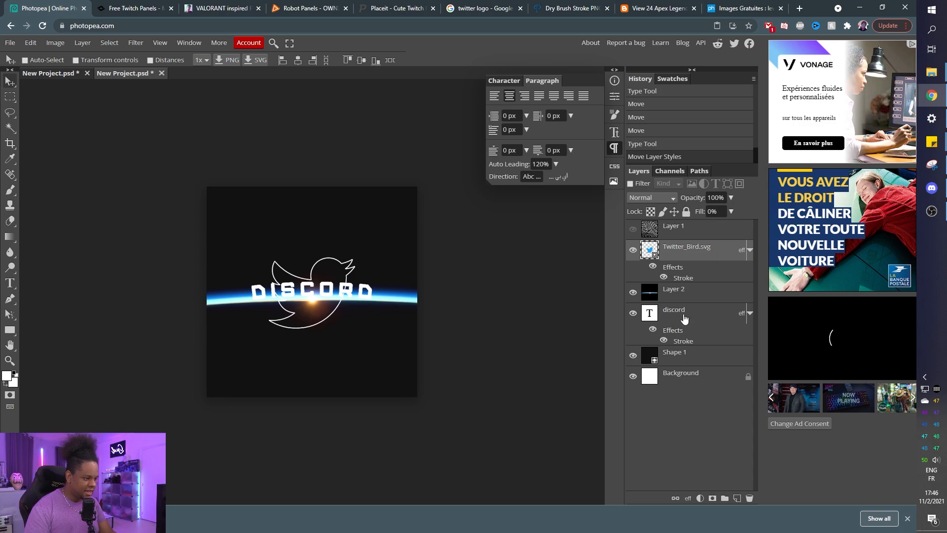
{"action": "left_click", "coordinate": [685, 318]}
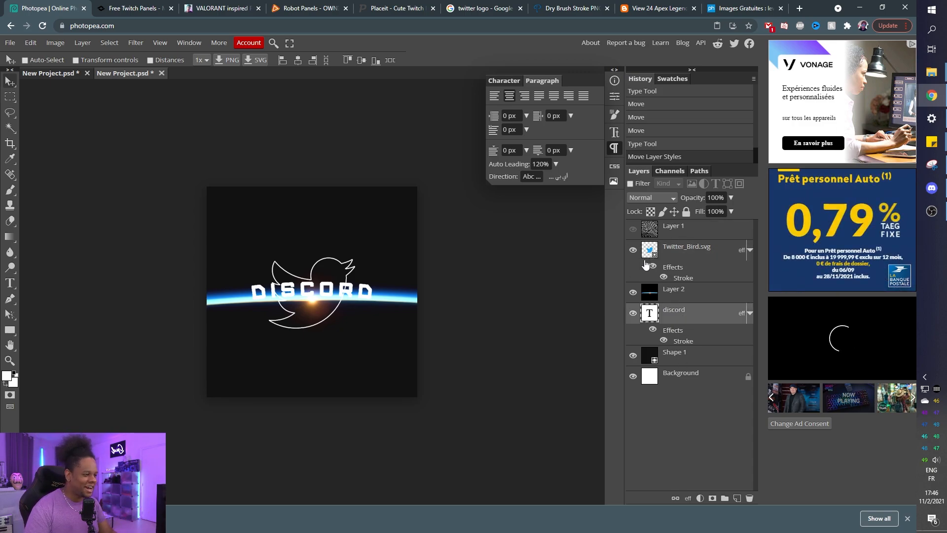
Step: Set the discord text's fill to 0% and hide the Twitter bird layer
{"action": "left_click", "coordinate": [731, 211]}
{"action": "left_click_drag", "start_coordinate": [726, 226], "coordinate": [657, 240]}
{"action": "left_click", "coordinate": [633, 250]}
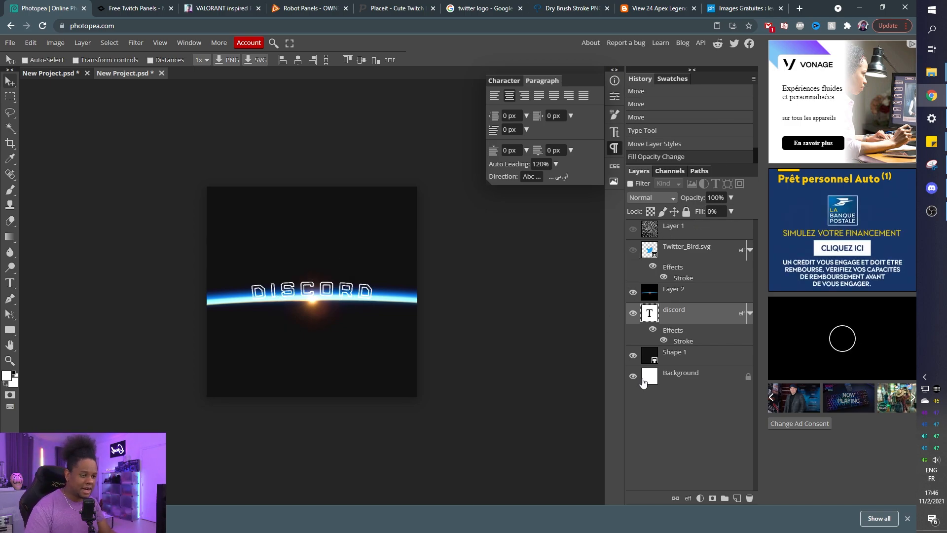
Step: Reduce the bend of the discord text's Arc warp slightly so it follows the glowing arc
{"action": "double_click", "coordinate": [647, 312]}
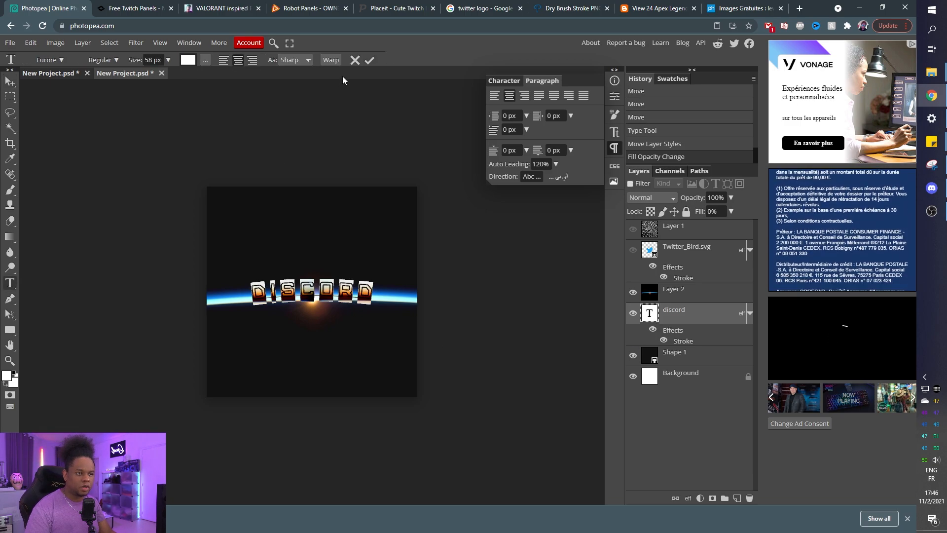
{"action": "left_click", "coordinate": [330, 60]}
{"action": "left_click_drag", "start_coordinate": [535, 140], "coordinate": [532, 142]}
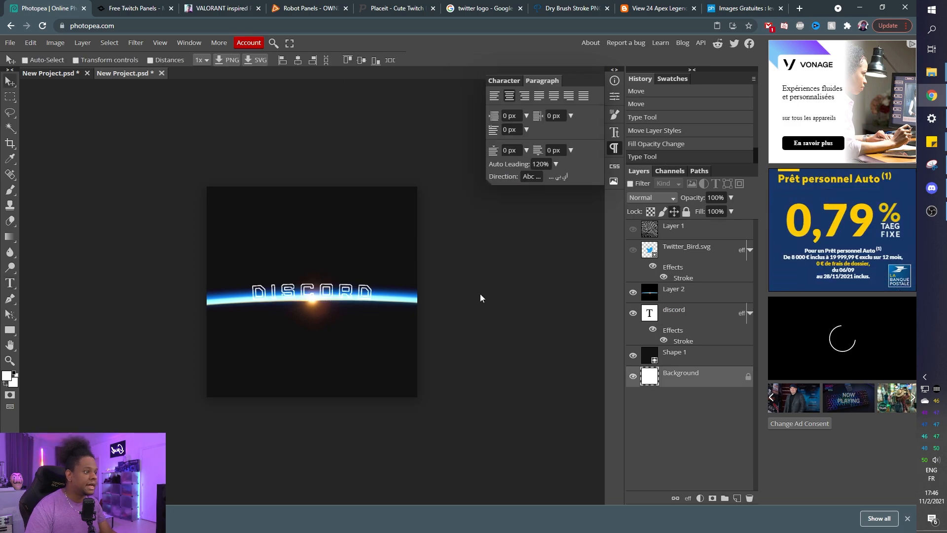
{"action": "left_click", "coordinate": [10, 43]}
{"action": "left_click", "coordinate": [28, 64]}
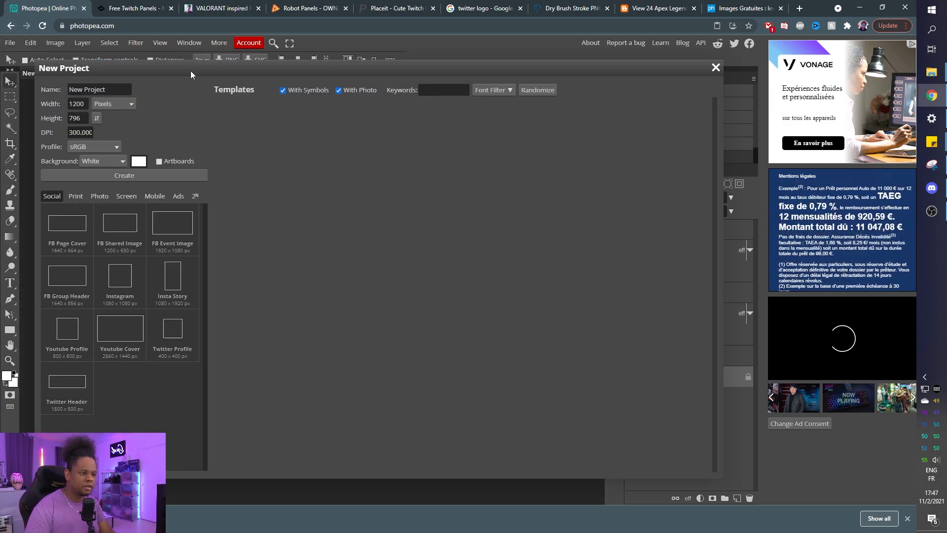
{"action": "left_click", "coordinate": [126, 177]}
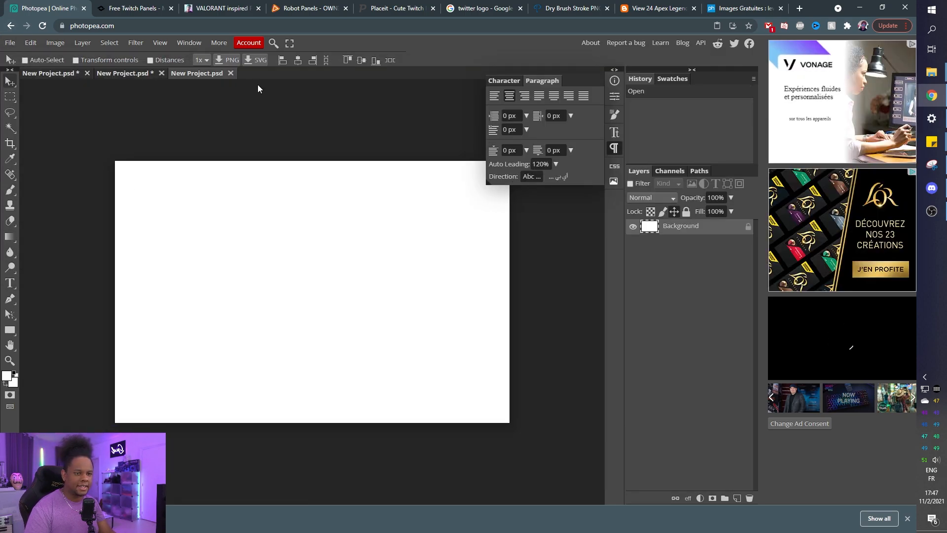
{"action": "left_click", "coordinate": [230, 73]}
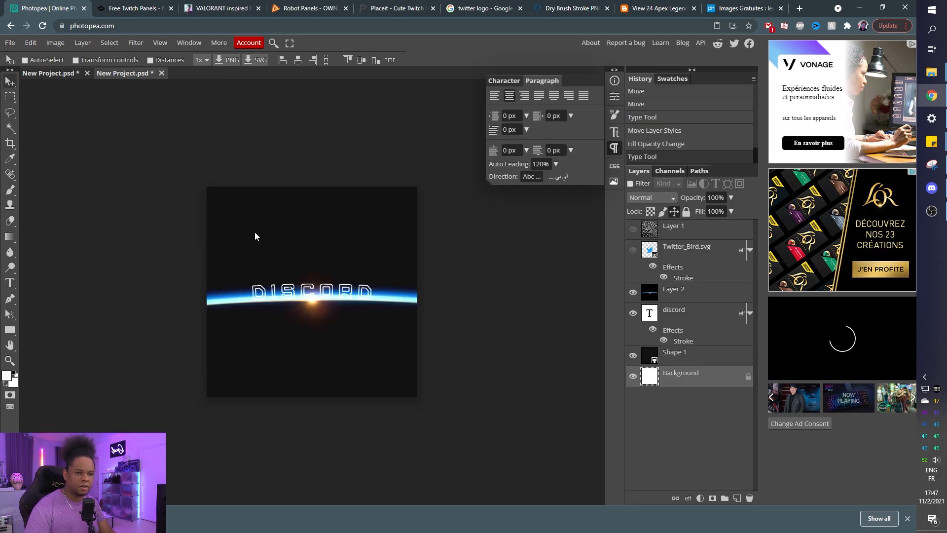
Step: Create a new square project in pixels with a white background
{"action": "left_click", "coordinate": [8, 44]}
{"action": "left_click", "coordinate": [27, 59]}
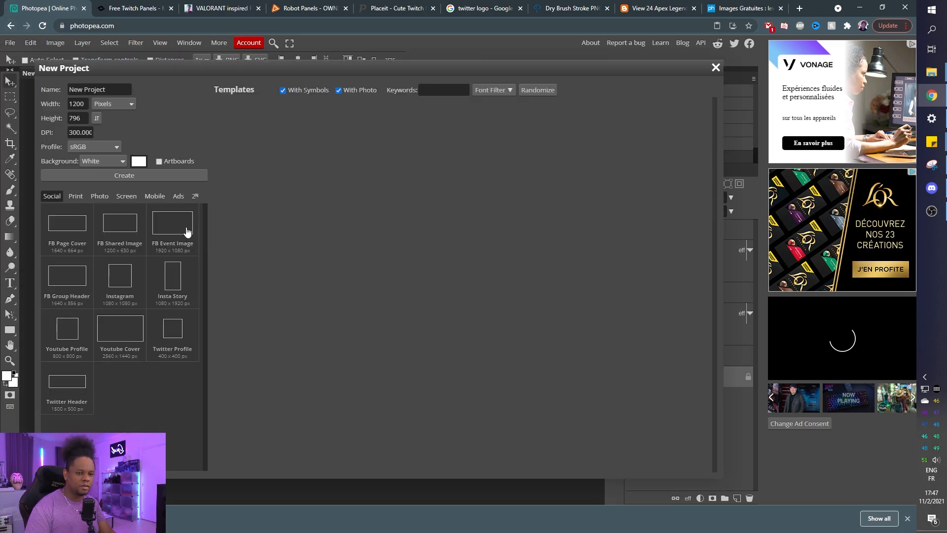
{"action": "left_click", "coordinate": [86, 107]}
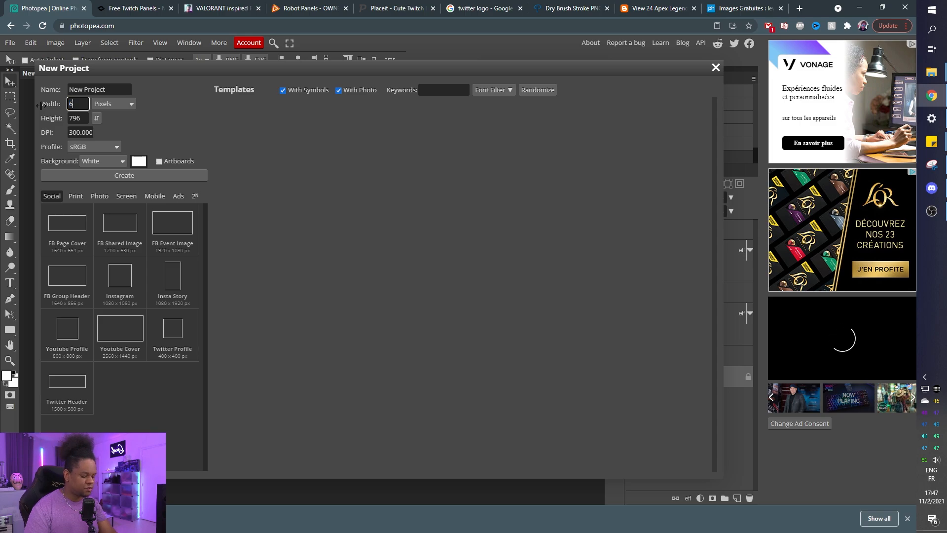
{"action": "left_click", "coordinate": [124, 175]}
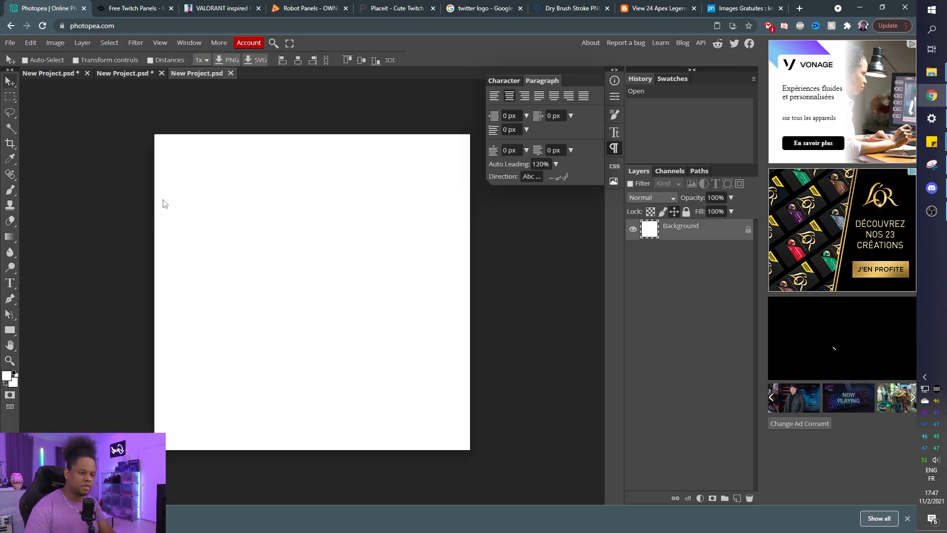
Step: Crop the square canvas to a wide banner, keeping its full width and about the upper third of its height
{"action": "key", "text": "c"}
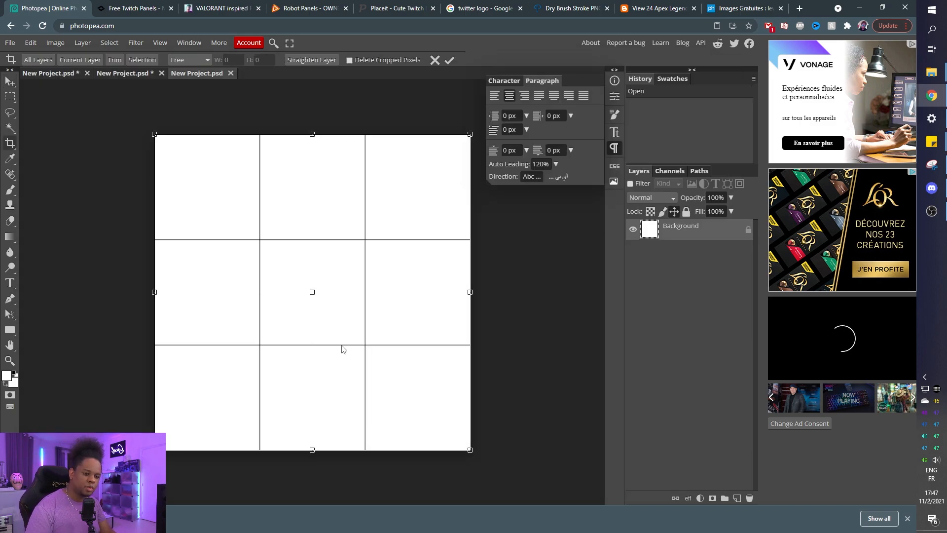
{"action": "left_click_drag", "start_coordinate": [312, 449], "coordinate": [328, 227]}
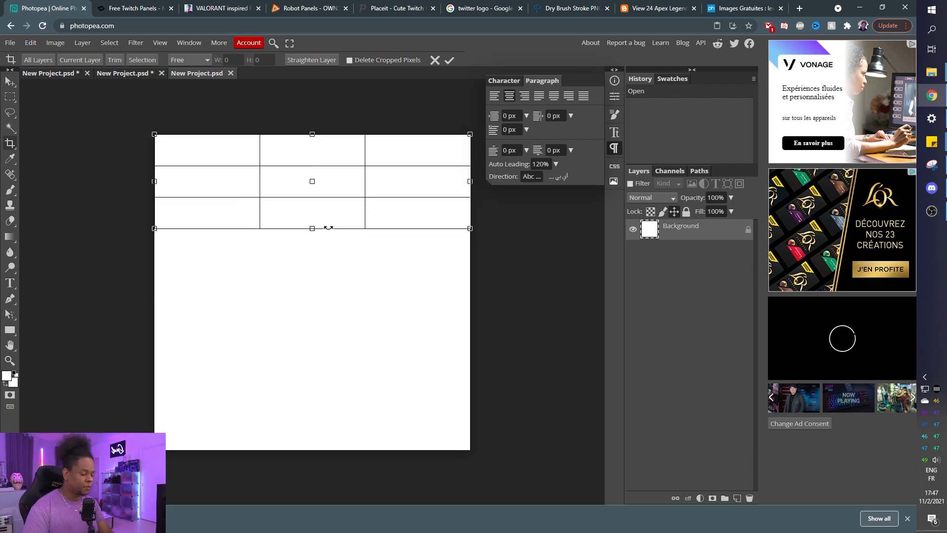
{"action": "key", "text": "Return"}
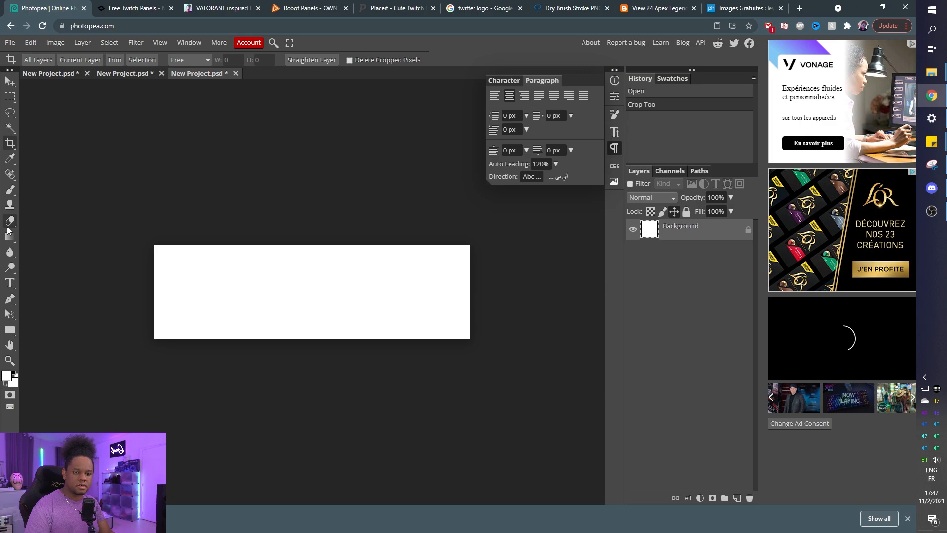
Step: Draw a near-black rectangle over almost the whole banner, leaving a thin white margin on every side
{"action": "left_click", "coordinate": [10, 330]}
{"action": "left_click", "coordinate": [56, 334]}
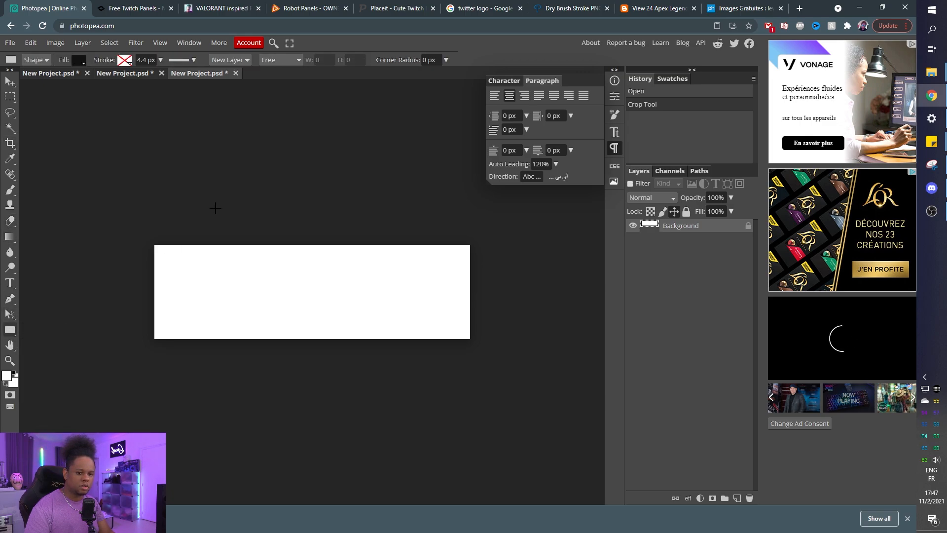
{"action": "left_click_drag", "start_coordinate": [158, 248], "coordinate": [464, 335]}
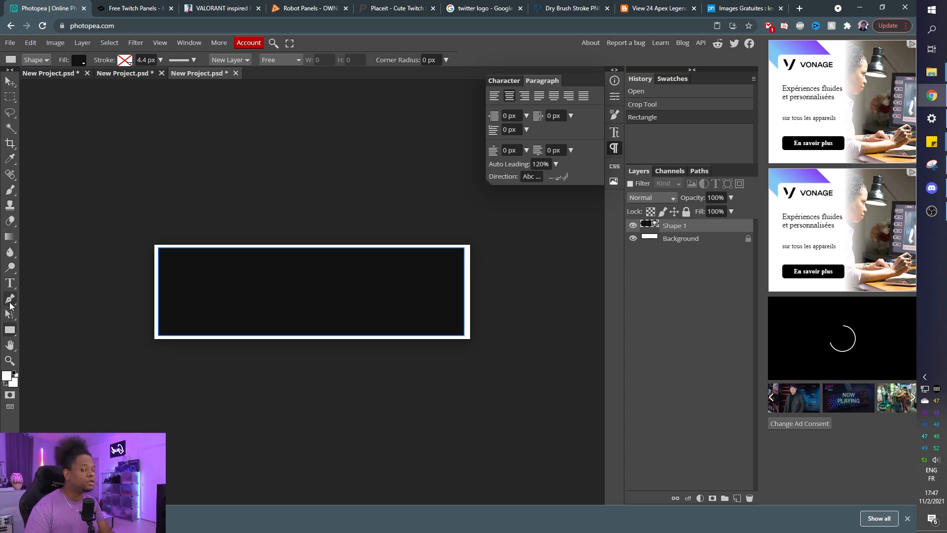
Step: Add Pen tool anchor points on the top and right edges near the dark shape's upper-right corner, and undo the accidental curve
{"action": "left_click", "coordinate": [10, 302]}
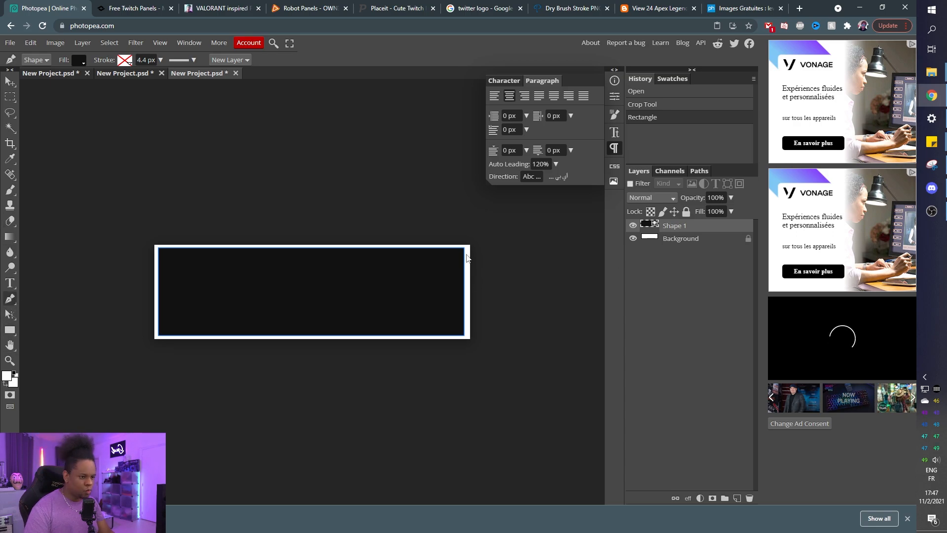
{"action": "key", "text": "ctrl+plus"}
{"action": "key", "text": "ctrl+plus"}
{"action": "left_click_drag", "start_coordinate": [514, 255], "coordinate": [373, 336]}
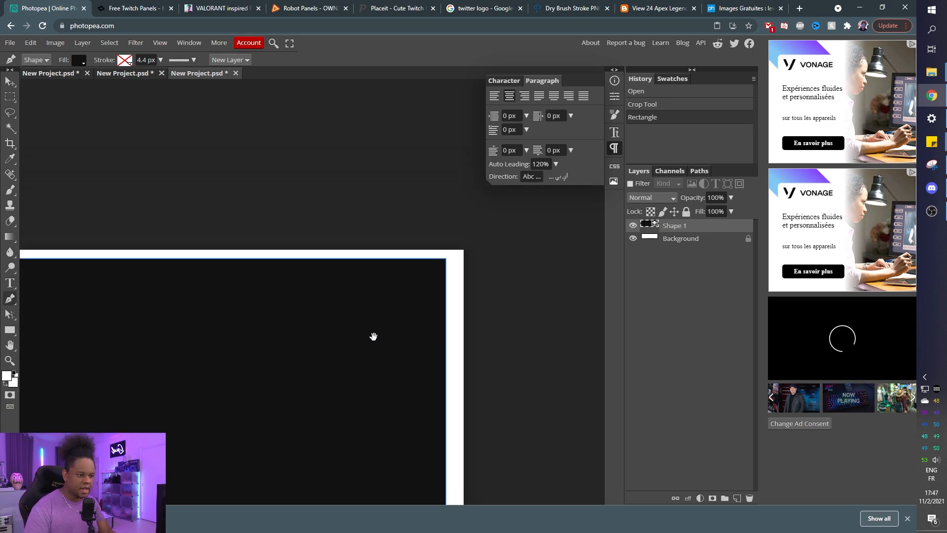
{"action": "left_click", "coordinate": [445, 286]}
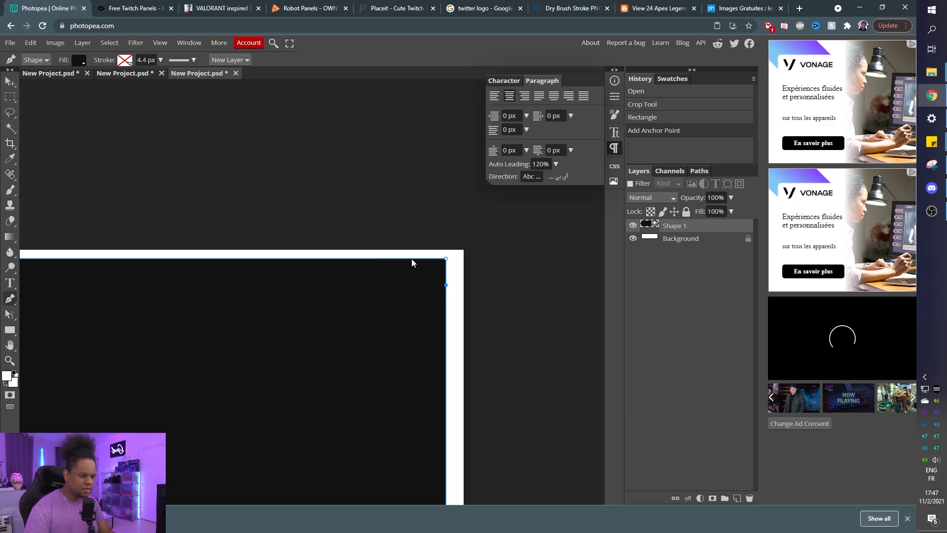
{"action": "left_click_drag", "start_coordinate": [411, 258], "coordinate": [412, 186]}
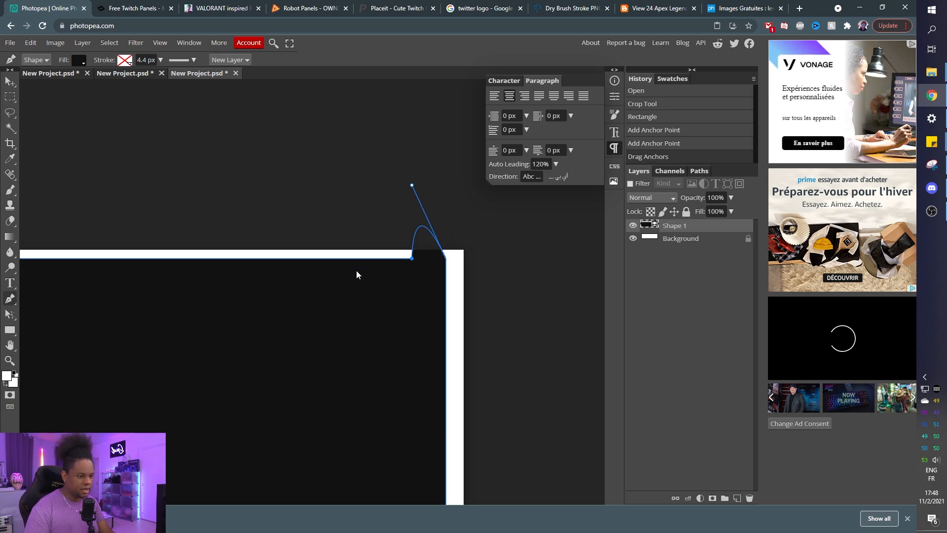
{"action": "key", "text": "ctrl+z"}
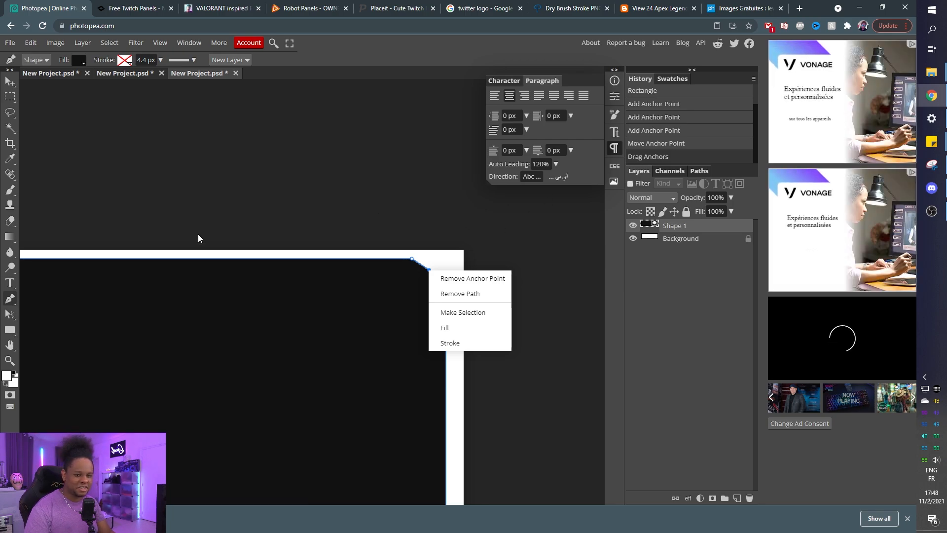
Step: Delete the extra anchor point in the middle of the upper-right cut so the corner has one straight diagonal
{"action": "left_click", "coordinate": [11, 299]}
{"action": "right_click", "coordinate": [11, 299]}
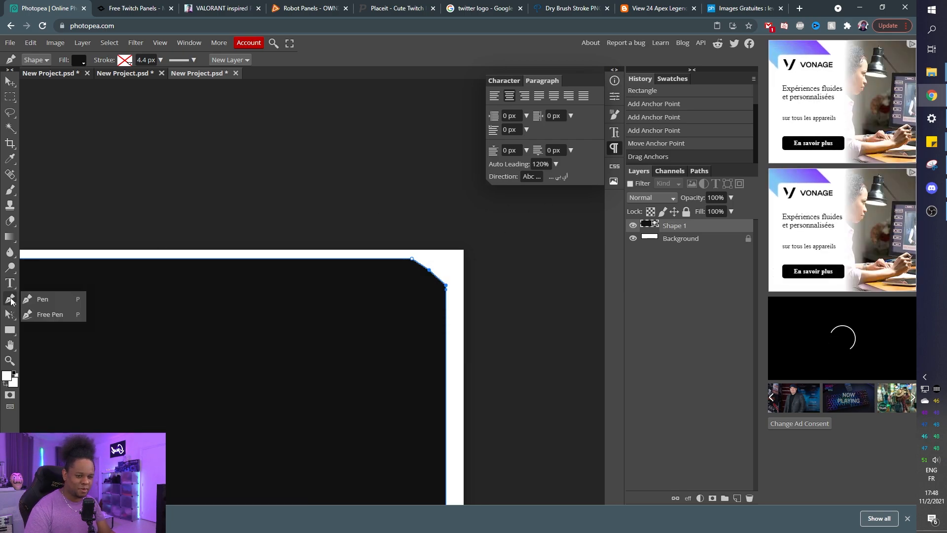
{"action": "left_click", "coordinate": [42, 299]}
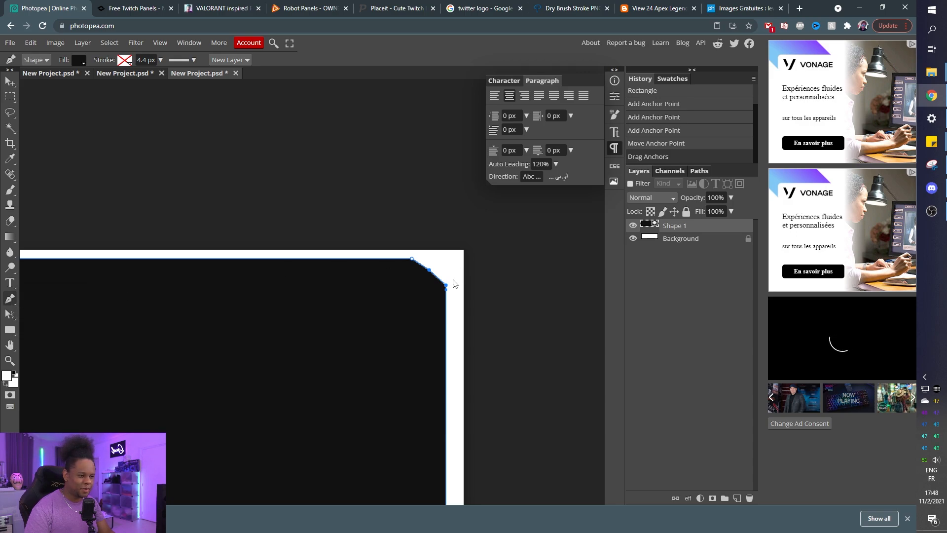
{"action": "left_click", "coordinate": [428, 270]}
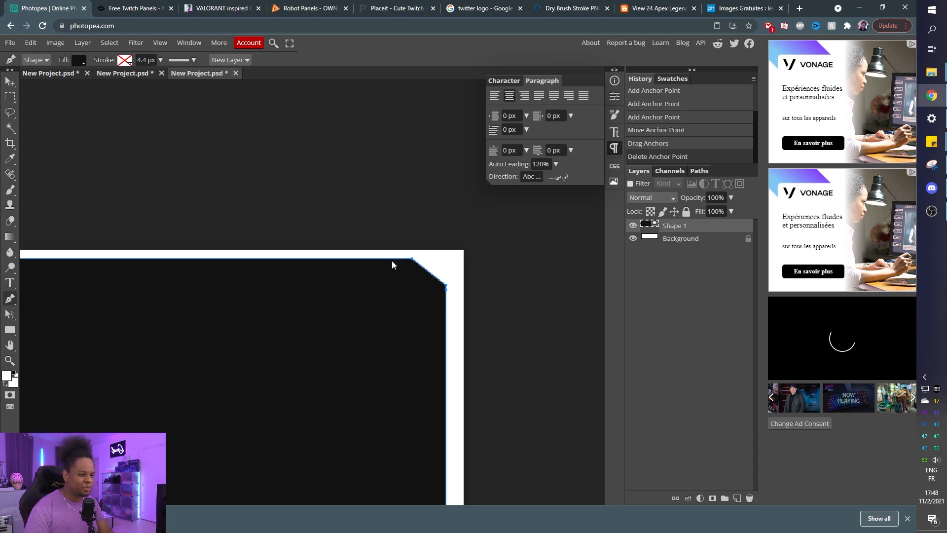
Step: Bevel the dark shape's lower-left corner by adding an anchor point on each adjoining edge and deleting the corner point
{"action": "left_click_drag", "start_coordinate": [139, 373], "coordinate": [357, 275]}
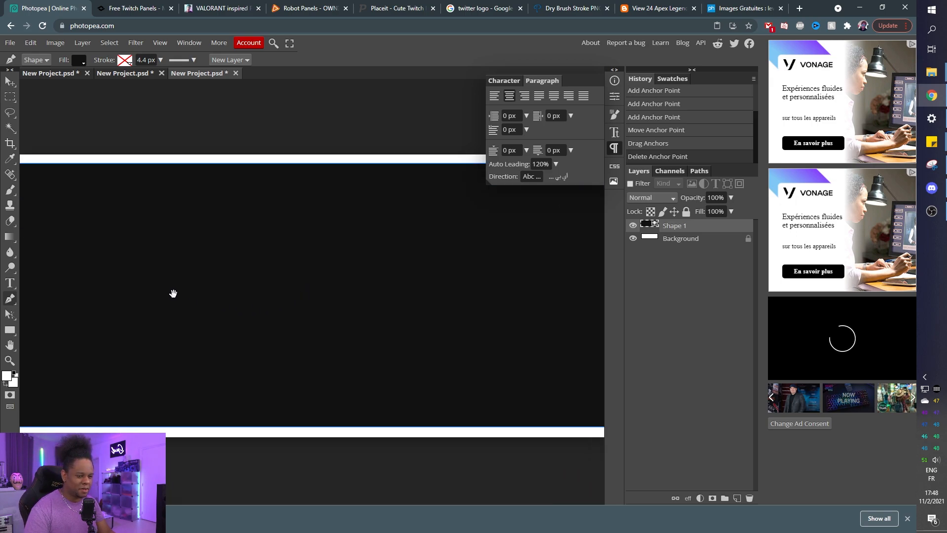
{"action": "left_click_drag", "start_coordinate": [143, 280], "coordinate": [351, 275]}
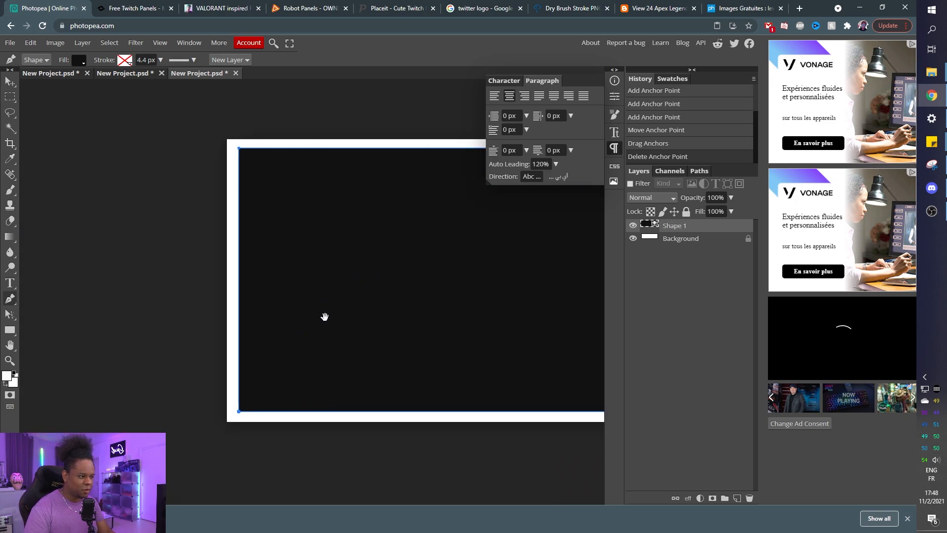
{"action": "left_click", "coordinate": [265, 411]}
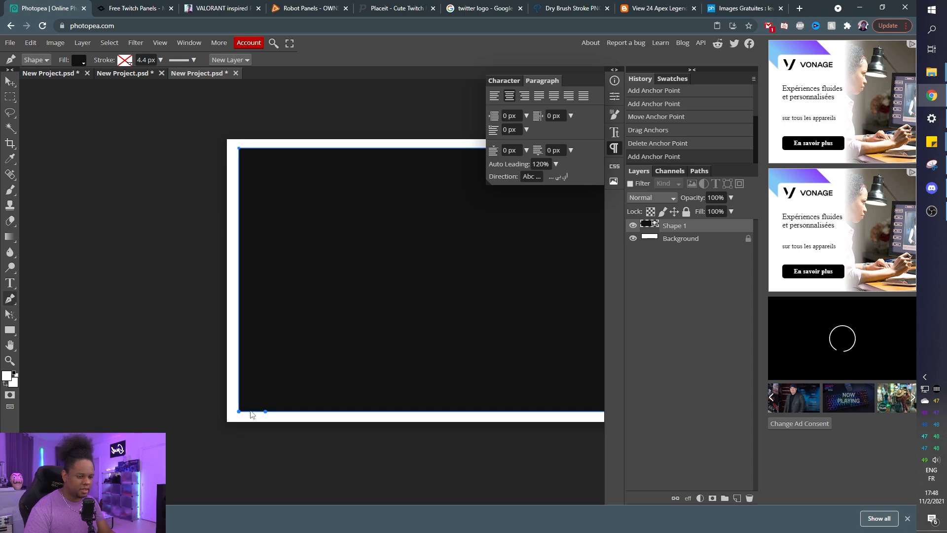
{"action": "left_click", "coordinate": [239, 384]}
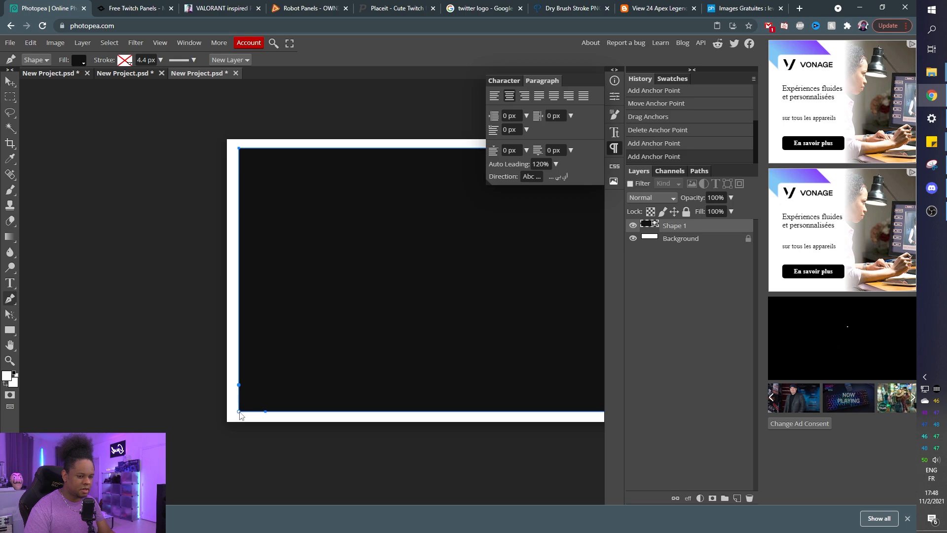
{"action": "left_click", "coordinate": [238, 412]}
{"action": "left_click_drag", "start_coordinate": [461, 296], "coordinate": [278, 318]}
{"action": "scroll", "coordinate": [279, 319], "scroll_direction": "down", "scroll_amount": 3}
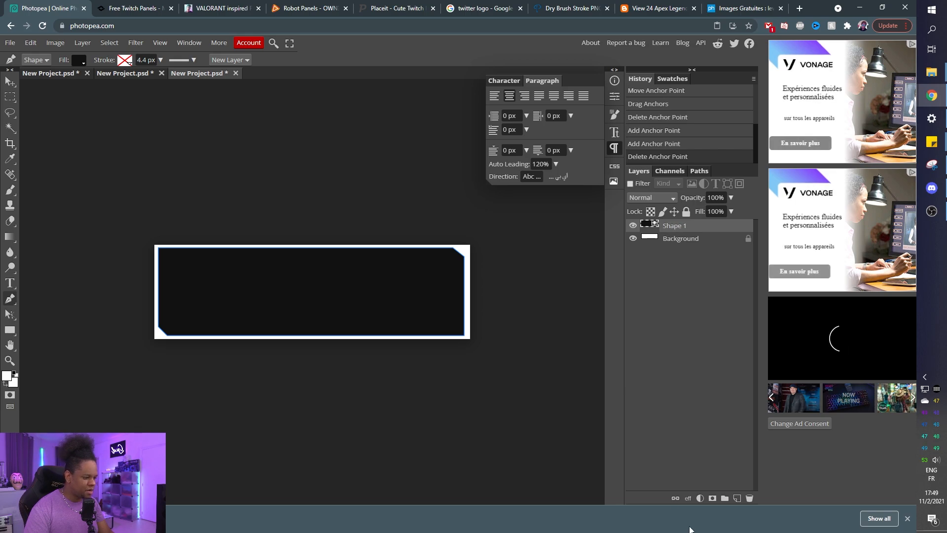
Step: Add a Stroke layer style to the dark shape and set its position to Inside
{"action": "left_click", "coordinate": [688, 497]}
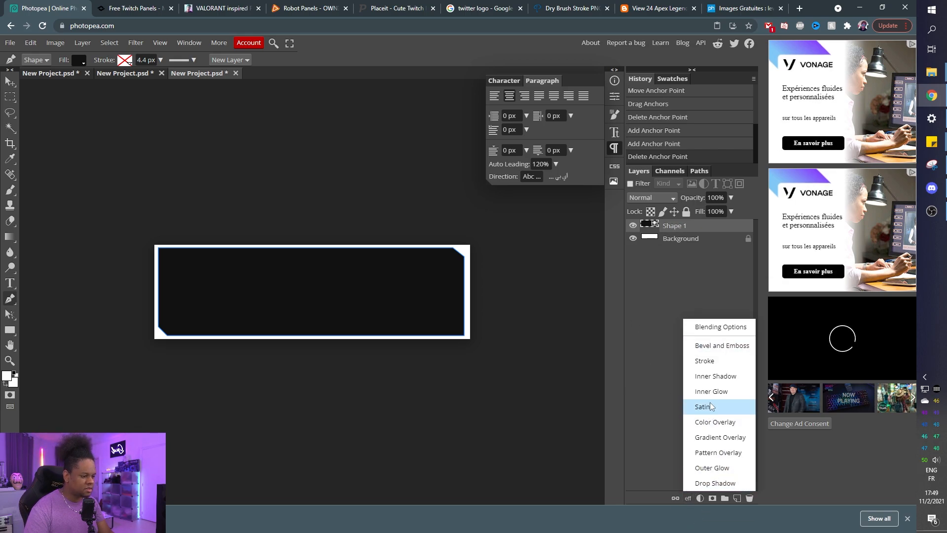
{"action": "left_click", "coordinate": [704, 360]}
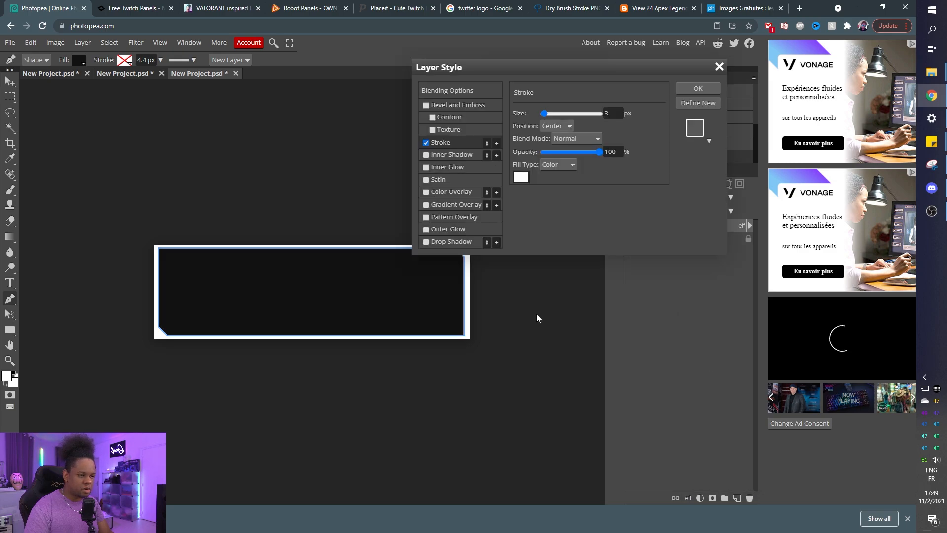
{"action": "left_click", "coordinate": [556, 127]}
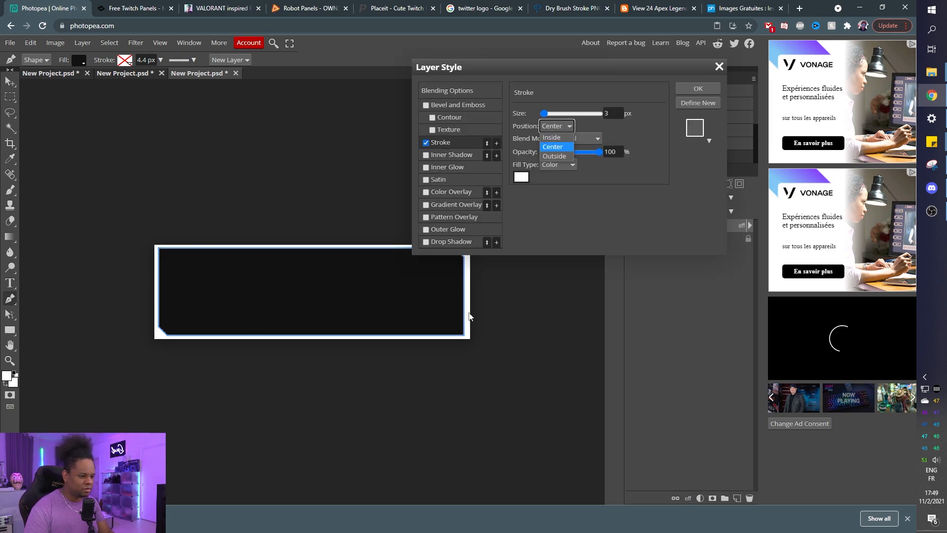
{"action": "left_click", "coordinate": [552, 140]}
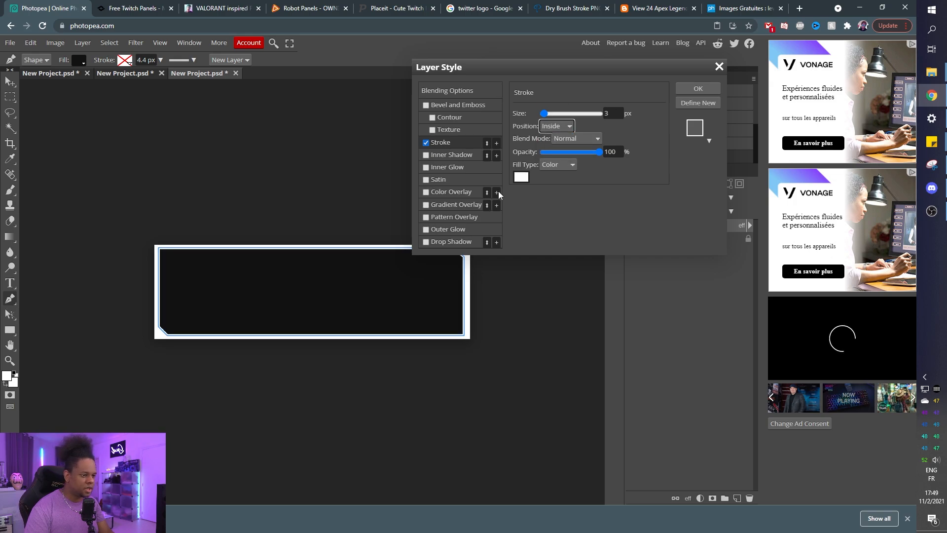
{"action": "left_click", "coordinate": [524, 177]}
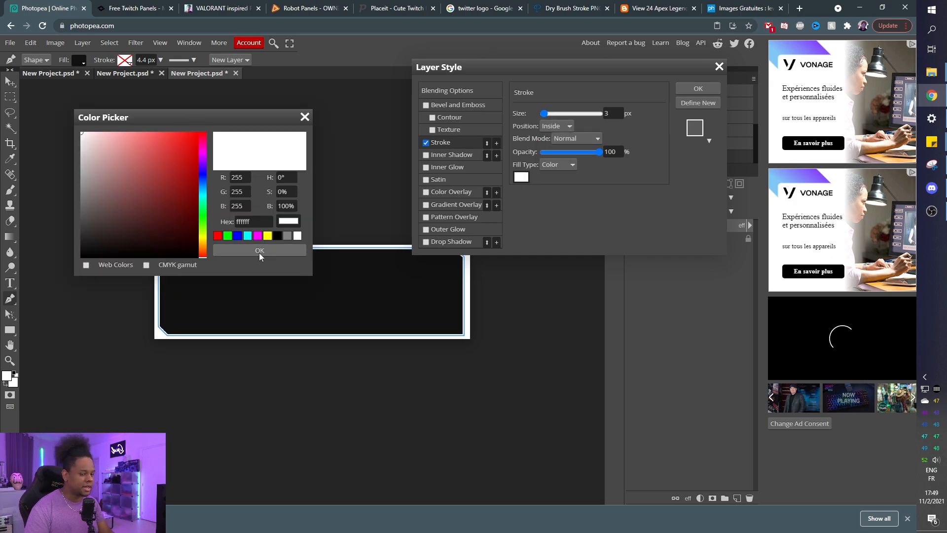
{"action": "left_click", "coordinate": [280, 252]}
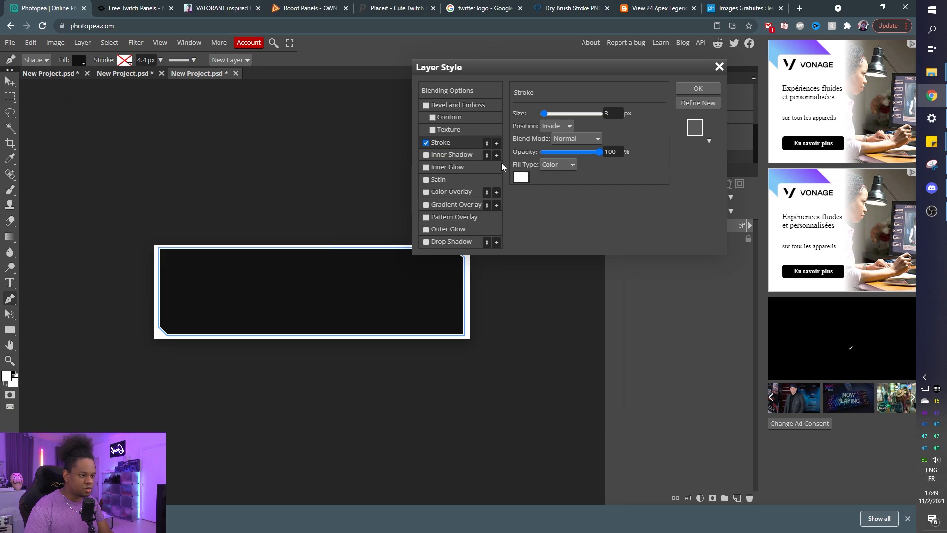
Step: Switch the stroke's fill type to Gradient and set the gradient's starting colour to 141414
{"action": "left_click", "coordinate": [573, 164]}
{"action": "left_click", "coordinate": [556, 182]}
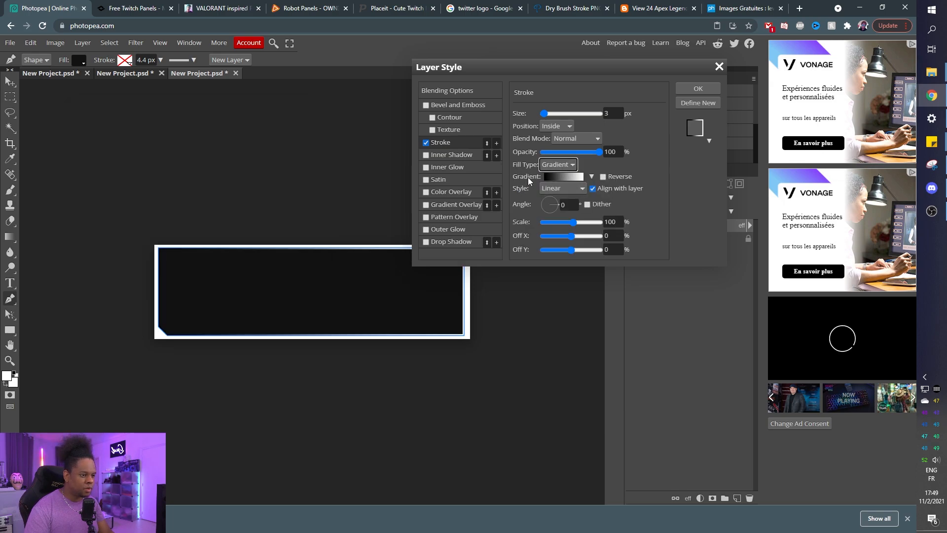
{"action": "left_click", "coordinate": [563, 177]}
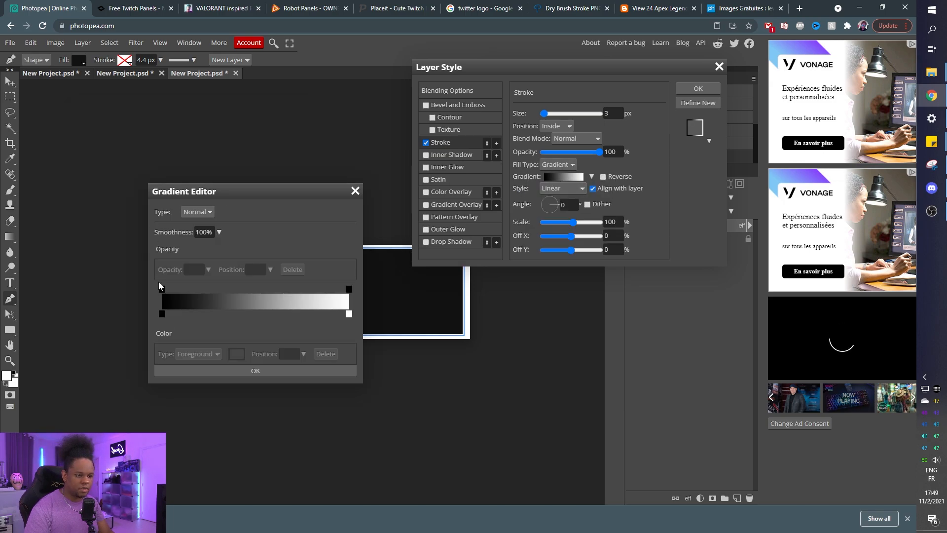
{"action": "left_click", "coordinate": [162, 313]}
{"action": "left_click", "coordinate": [236, 354]}
{"action": "left_click", "coordinate": [72, 251]}
{"action": "left_click_drag", "start_coordinate": [72, 250], "coordinate": [72, 247]}
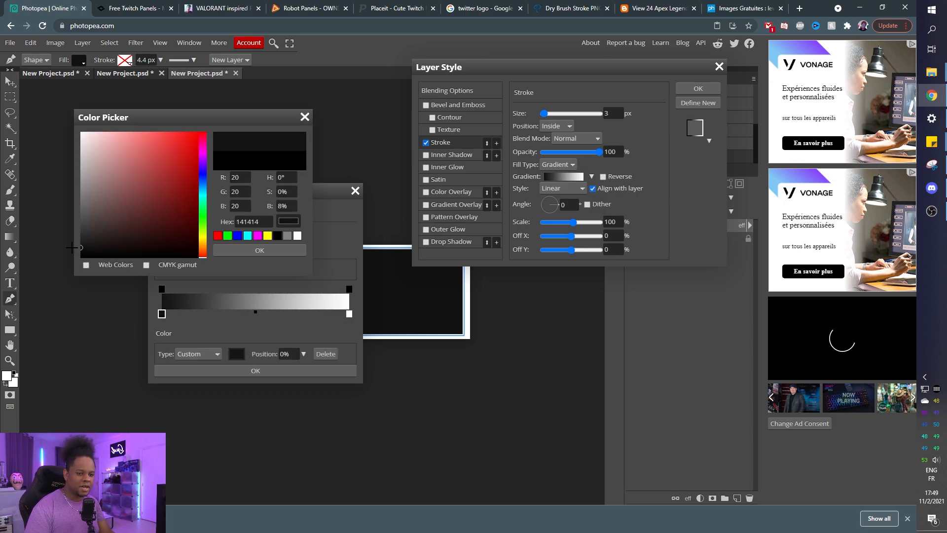
{"action": "left_click", "coordinate": [293, 251]}
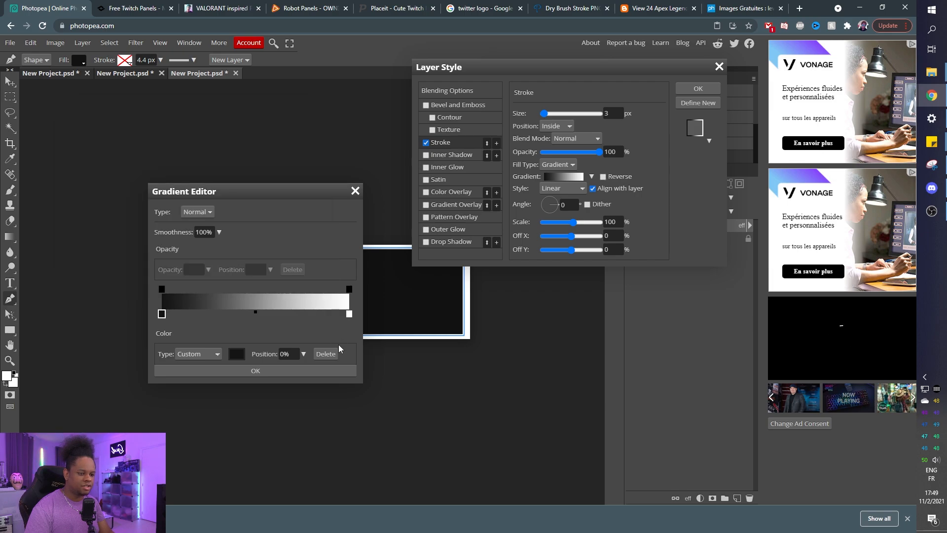
Step: Set the stroke gradient's ending colour to a medium dark grey and accept the gradient
{"action": "double_click", "coordinate": [349, 314]}
{"action": "mouse_move", "coordinate": [95, 170]}
{"action": "left_mouse_down"}
{"action": "mouse_move", "coordinate": [58, 211]}
{"action": "mouse_move", "coordinate": [64, 208]}
{"action": "left_mouse_up"}
{"action": "left_click", "coordinate": [231, 253]}
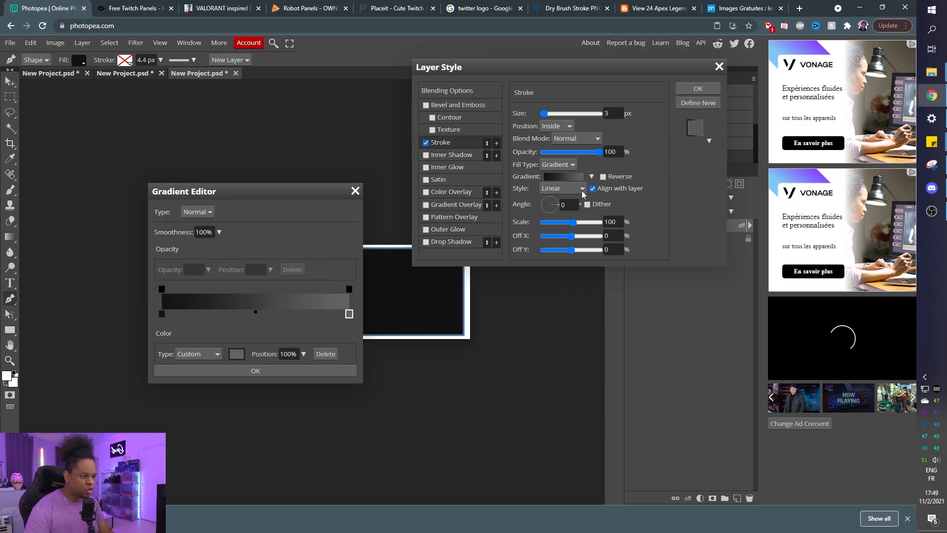
{"action": "left_click", "coordinate": [294, 371]}
Step: Make the stroke gradient Reflected and reversed with a scale of 314%, and apply the layer style
{"action": "left_click", "coordinate": [575, 191]}
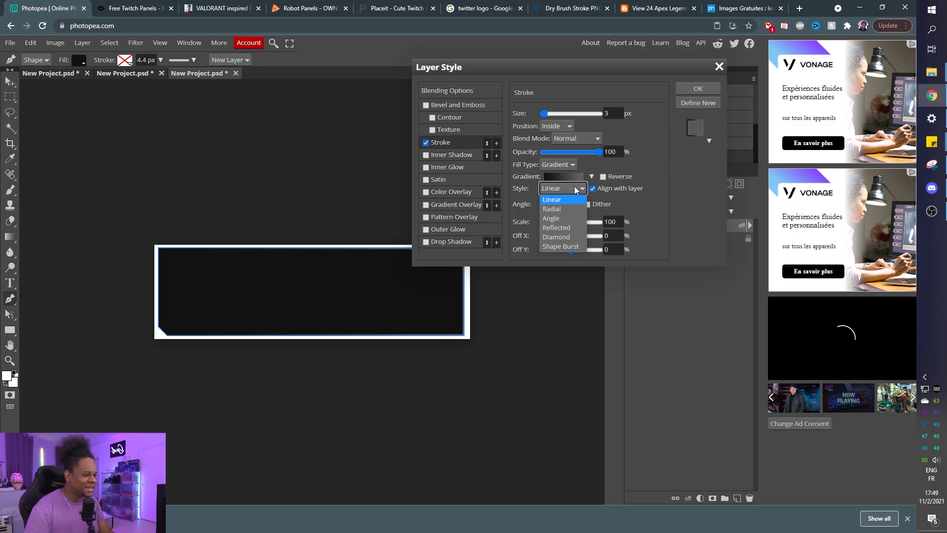
{"action": "left_click", "coordinate": [553, 229]}
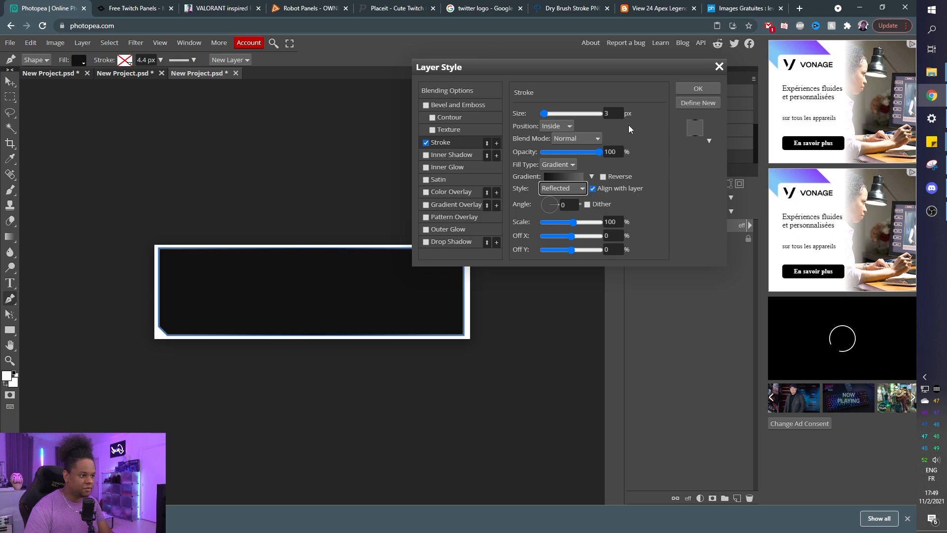
{"action": "left_click", "coordinate": [604, 176]}
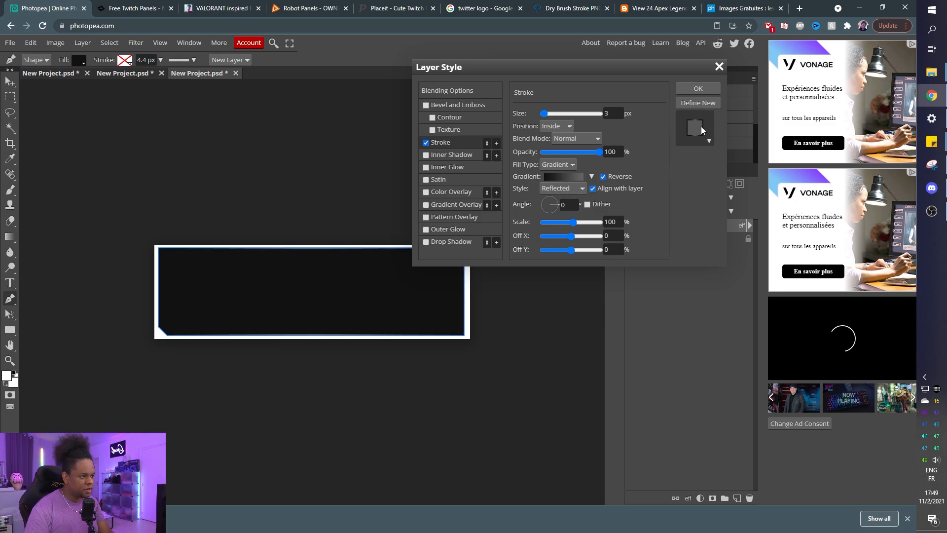
{"action": "left_click_drag", "start_coordinate": [571, 223], "coordinate": [590, 221]}
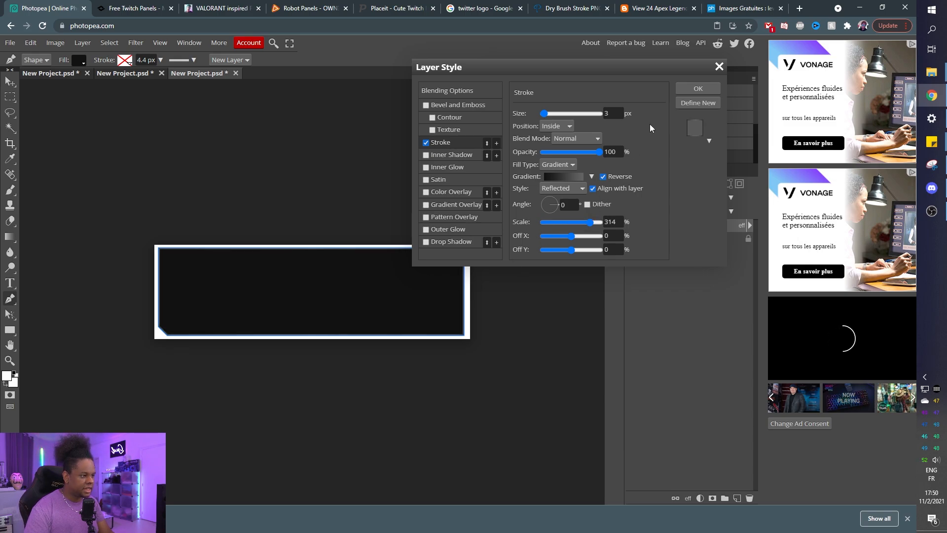
{"action": "left_click", "coordinate": [687, 87]}
Step: Draw a narrow vertical rectangle across the banner right of its centre, extending beyond the canvas above and below
{"action": "left_click", "coordinate": [677, 241]}
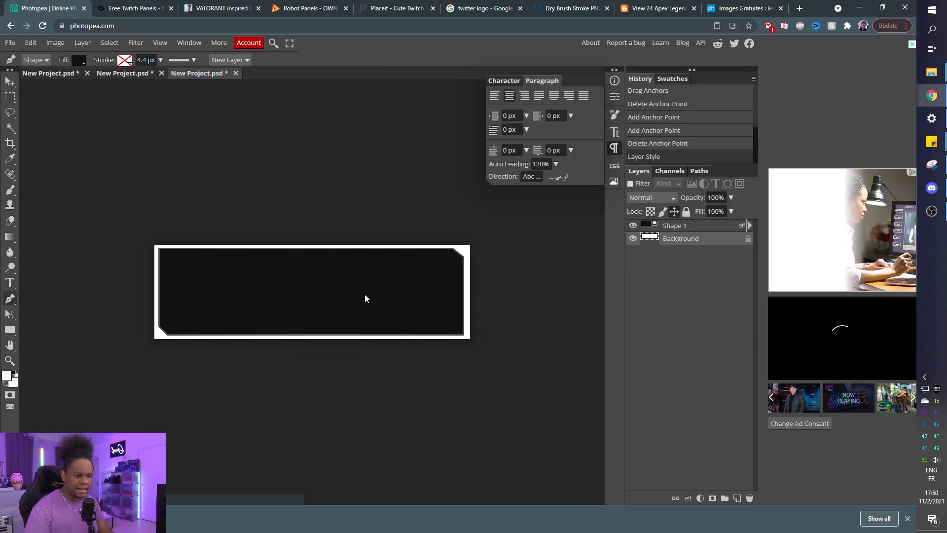
{"action": "left_click", "coordinate": [677, 226]}
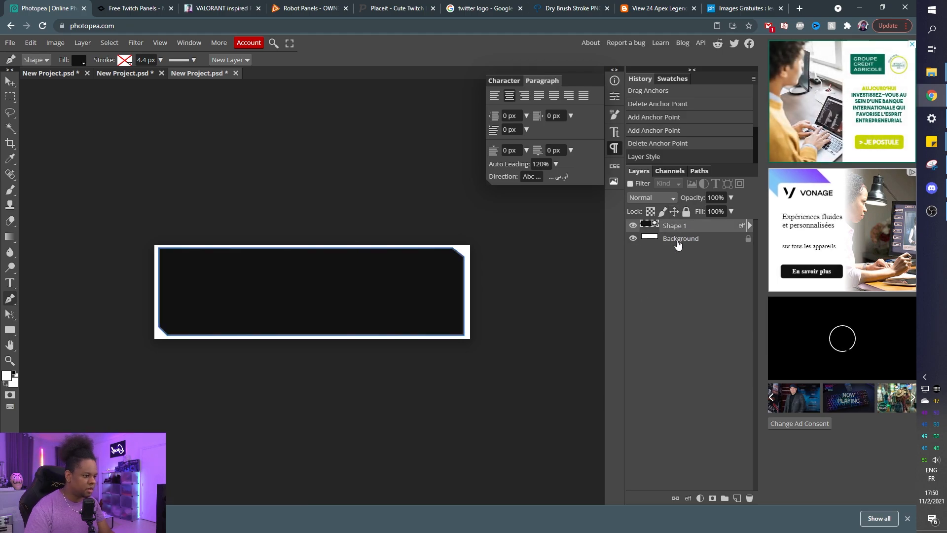
{"action": "key", "text": "u"}
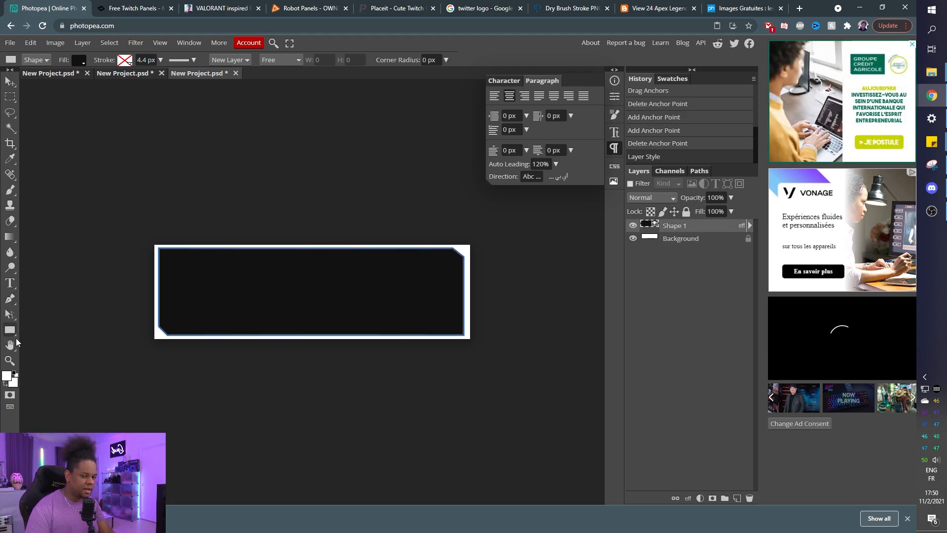
{"action": "left_click_drag", "start_coordinate": [369, 208], "coordinate": [381, 404]}
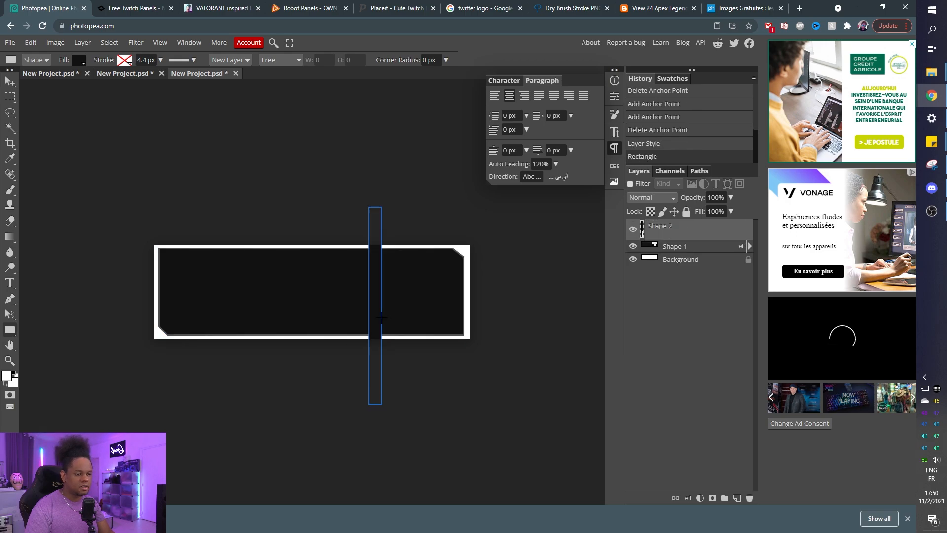
Step: Change the fill colour of the narrow vertical rectangle to turquoise 00ffb5
{"action": "double_click", "coordinate": [642, 228]}
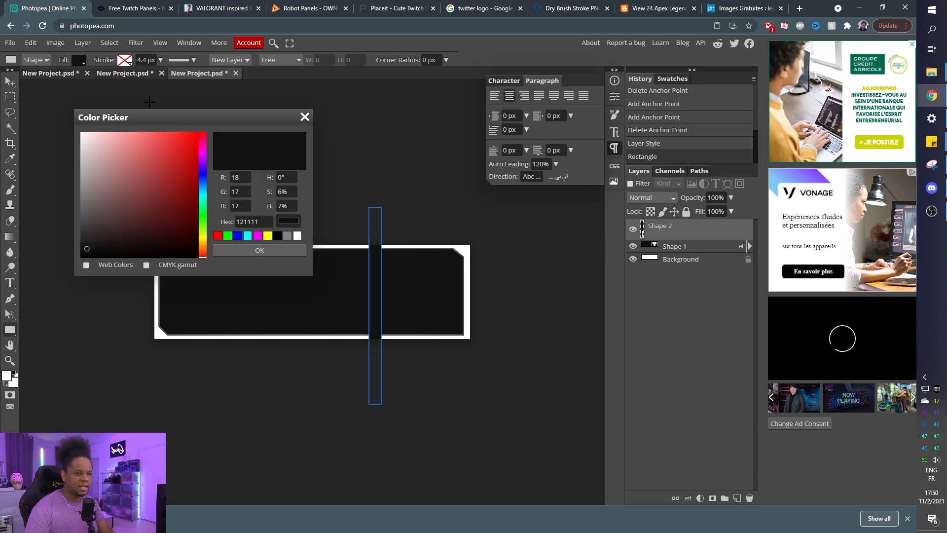
{"action": "left_click_drag", "start_coordinate": [166, 119], "coordinate": [470, 113]}
{"action": "left_click", "coordinate": [507, 176]}
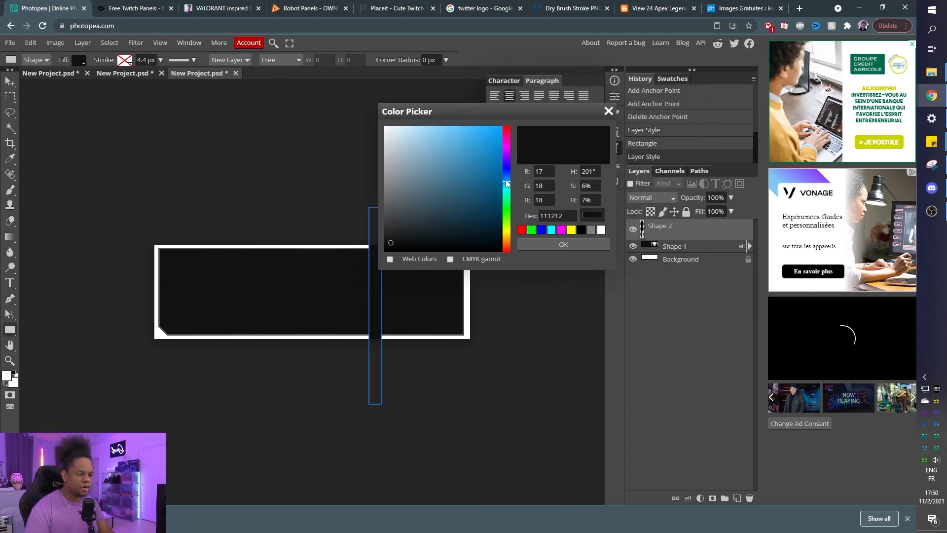
{"action": "left_click", "coordinate": [502, 134]}
{"action": "left_click_drag", "start_coordinate": [507, 181], "coordinate": [505, 198]}
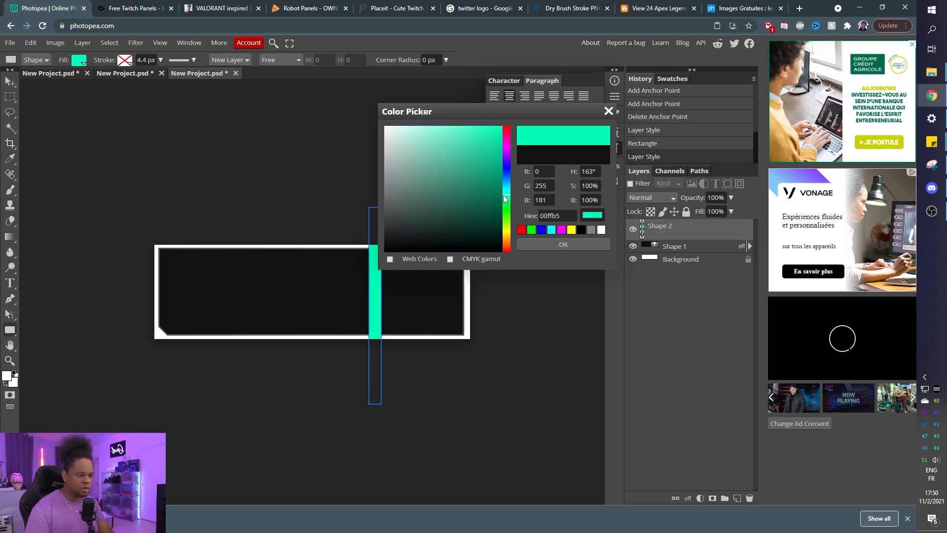
{"action": "left_click", "coordinate": [551, 244]}
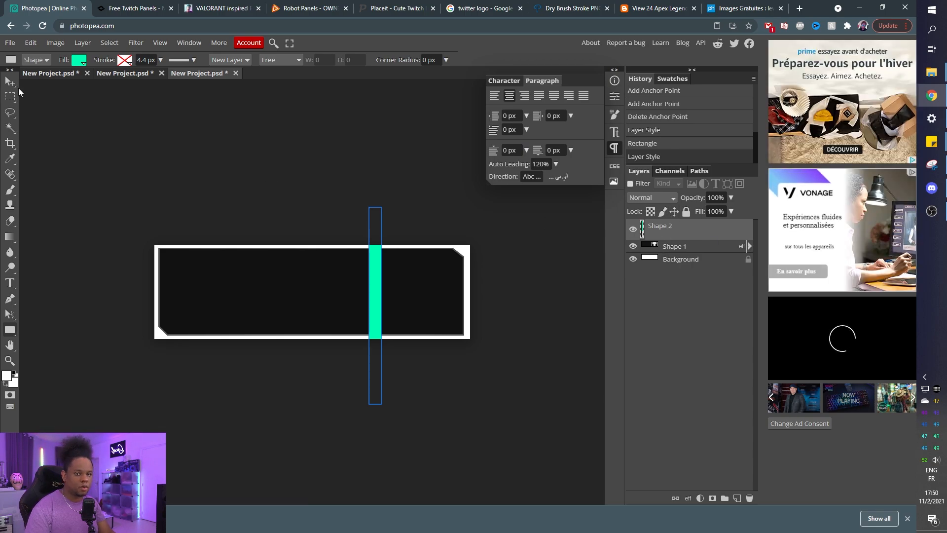
Step: Duplicate the turquoise strip a short distance to its right and rotate both strips together by 30°
{"action": "key", "text": "v"}
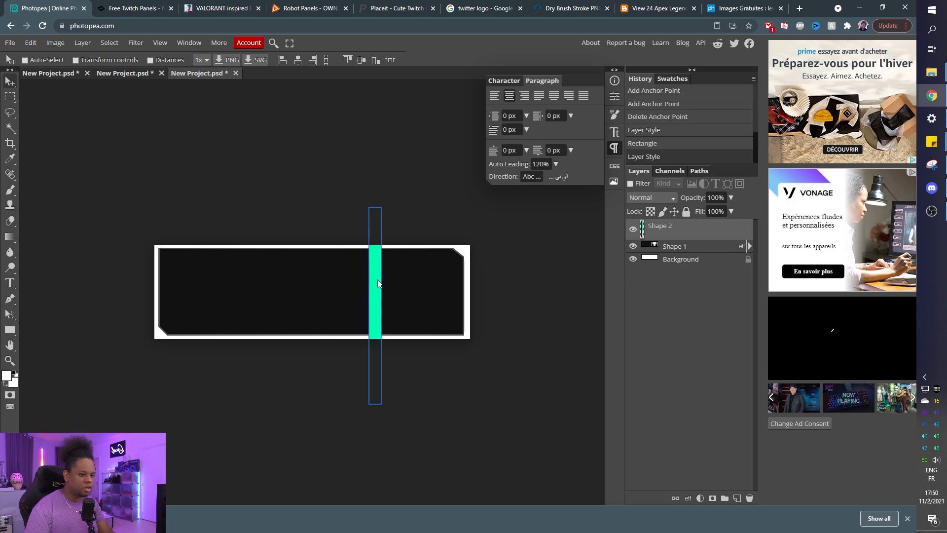
{"action": "left_click_drag", "start_coordinate": [378, 282], "coordinate": [398, 282]}
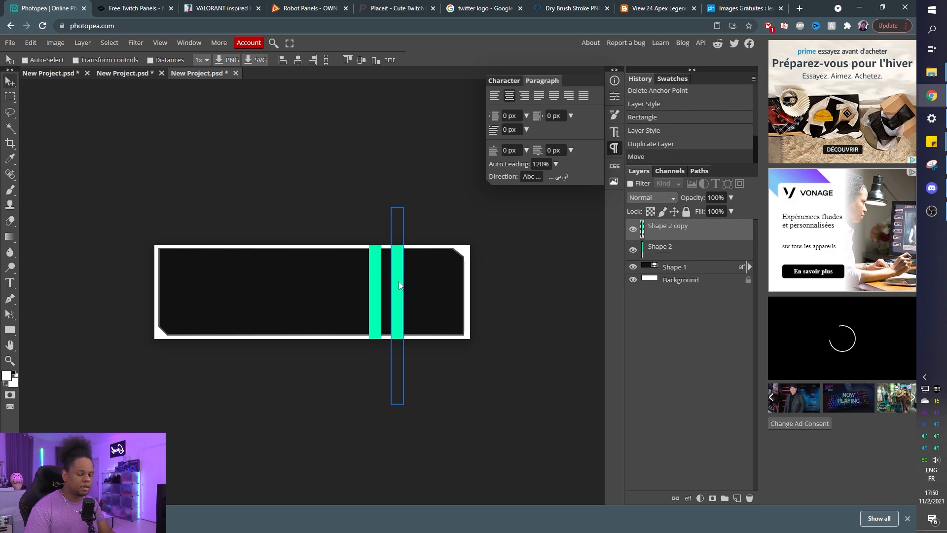
{"action": "left_click", "coordinate": [670, 251], "text": "ctrl"}
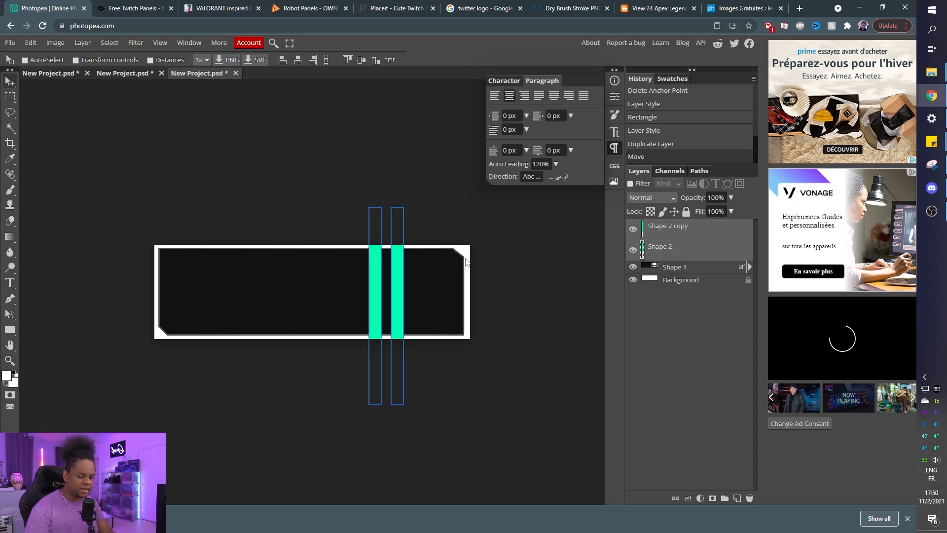
{"action": "key", "text": "ctrl+t"}
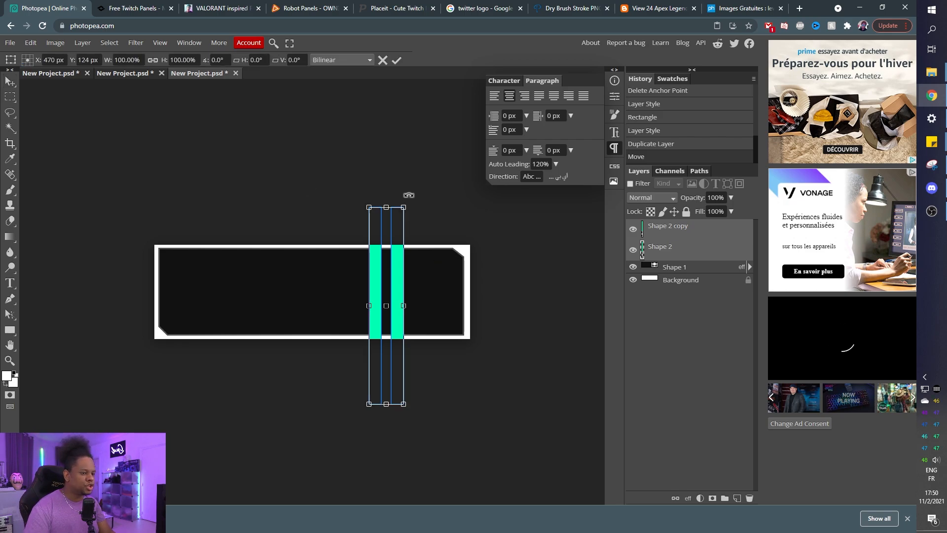
{"action": "left_click_drag", "start_coordinate": [409, 193], "coordinate": [444, 238]}
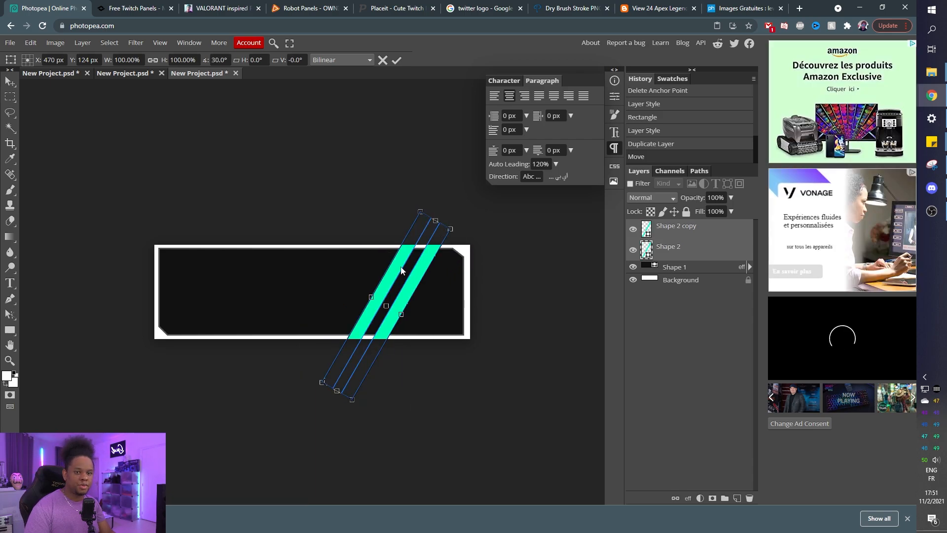
{"action": "key", "text": "Return"}
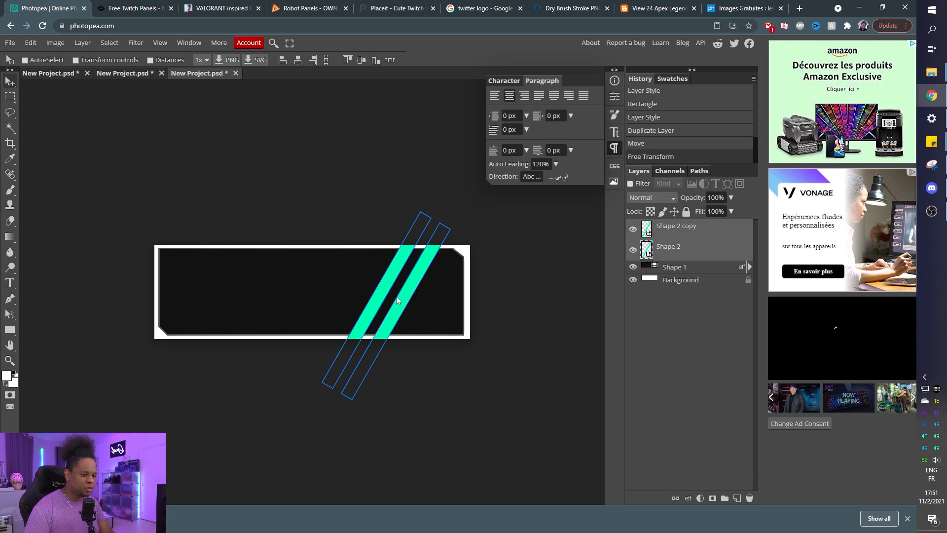
Step: Move the diagonal stripe pair to the banner's right end, place a copy at the left end, and group all four stripes
{"action": "left_click_drag", "start_coordinate": [397, 299], "coordinate": [435, 310]}
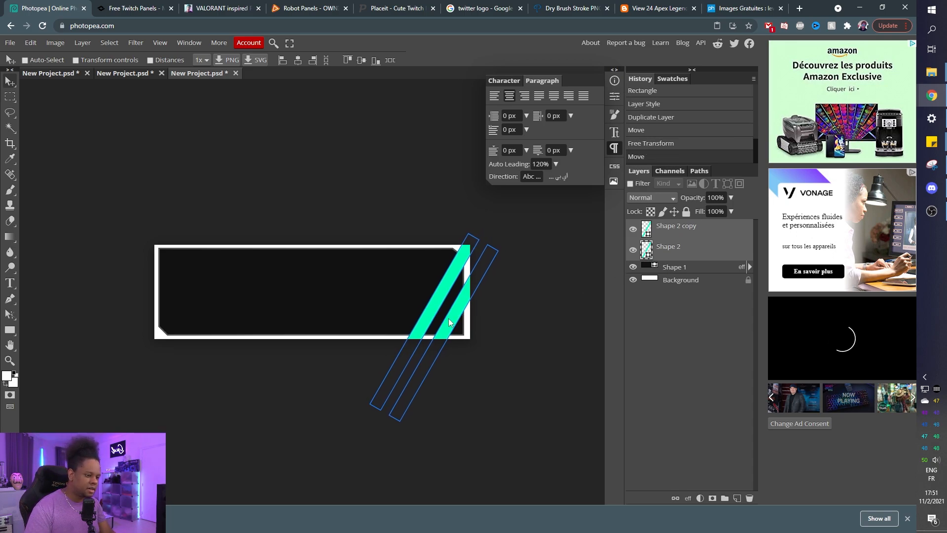
{"action": "left_click_drag", "start_coordinate": [454, 319], "coordinate": [192, 259]}
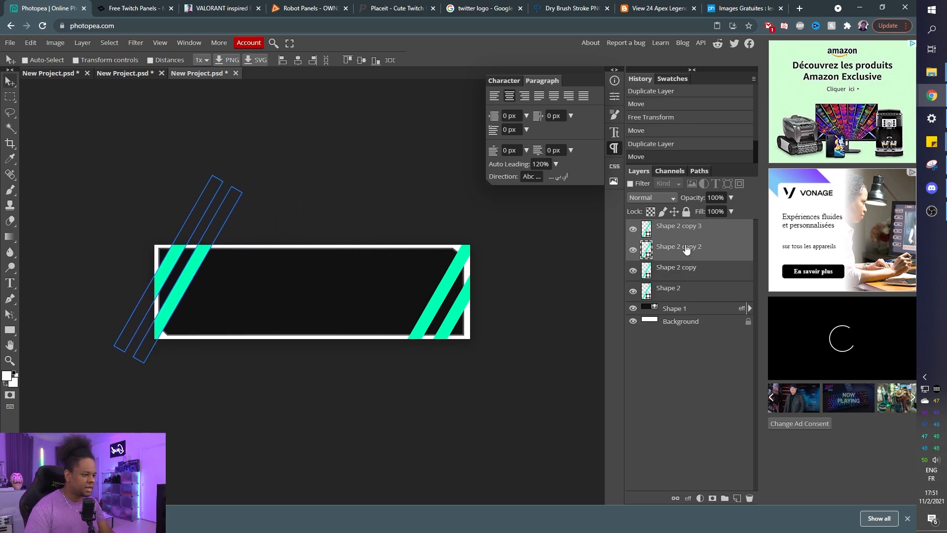
{"action": "left_click", "coordinate": [665, 229], "text": "ctrl"}
{"action": "left_click", "coordinate": [664, 229]}
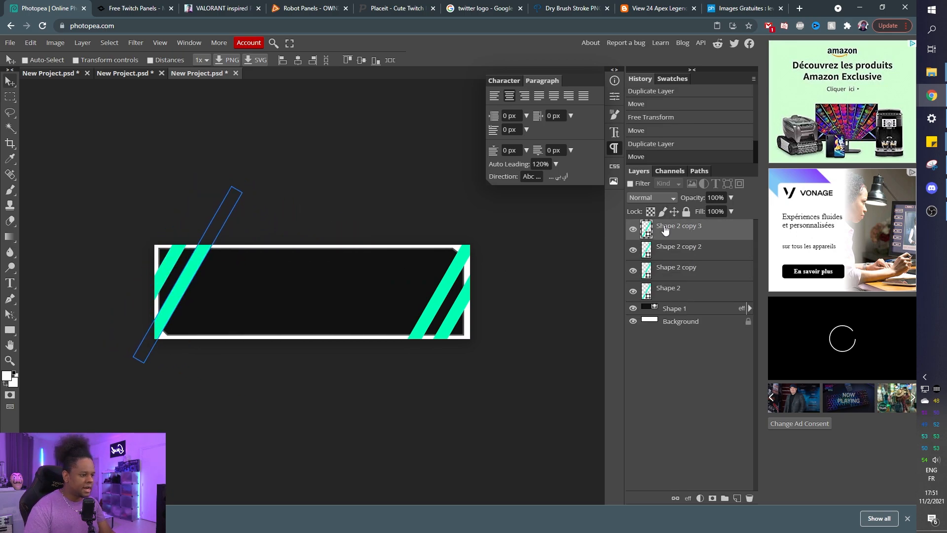
{"action": "left_click", "coordinate": [683, 291], "text": "shift"}
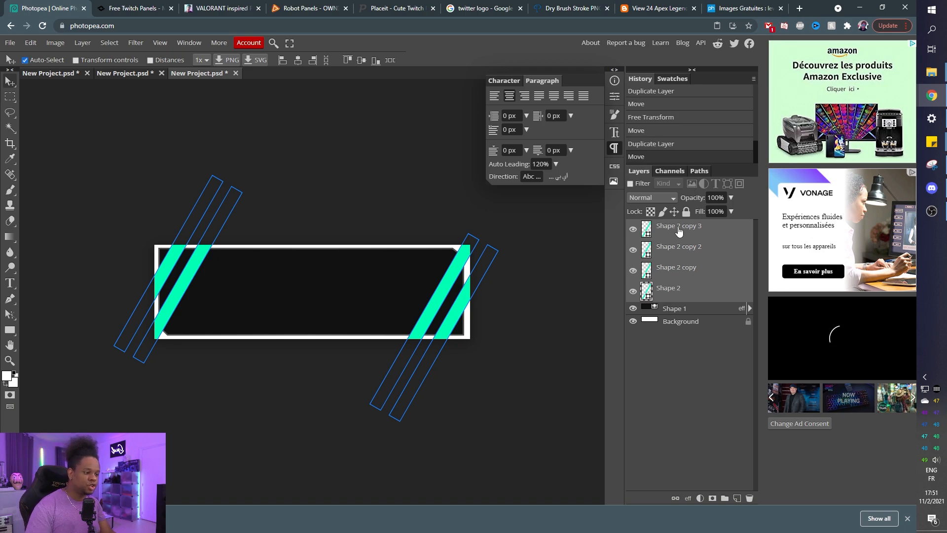
{"action": "key", "text": "ctrl+g"}
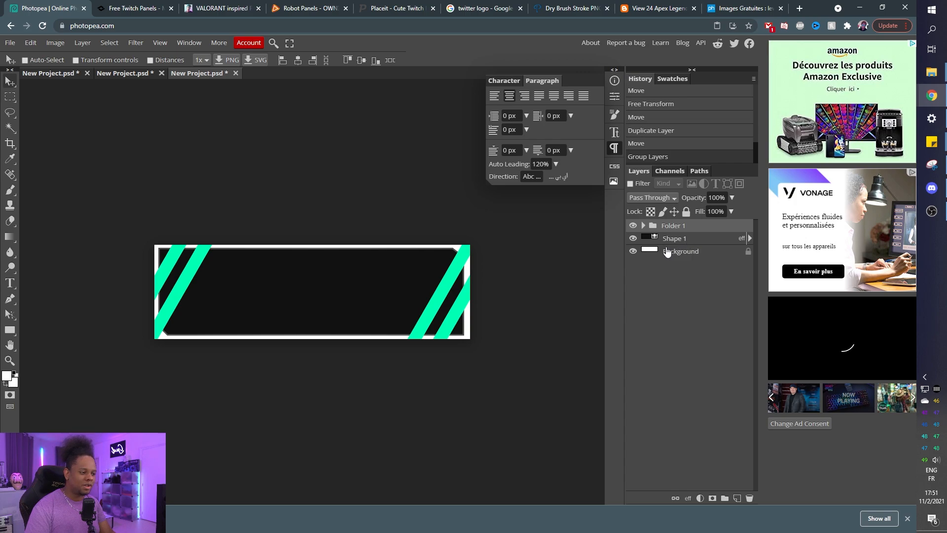
Step: Load the banner shape's outline as a selection and add it as a raster mask on the stripe group
{"action": "key", "text": "ctrl"}
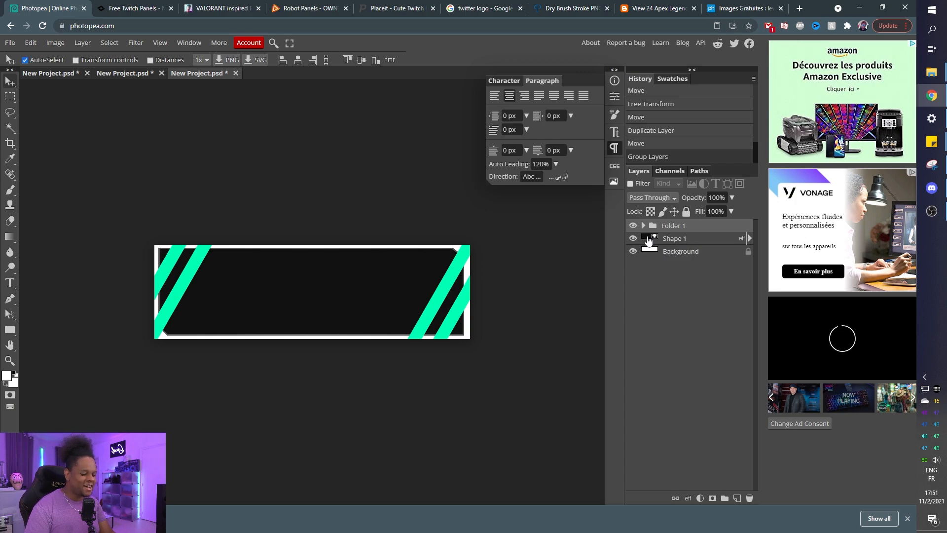
{"action": "left_click", "coordinate": [649, 239], "text": "ctrl"}
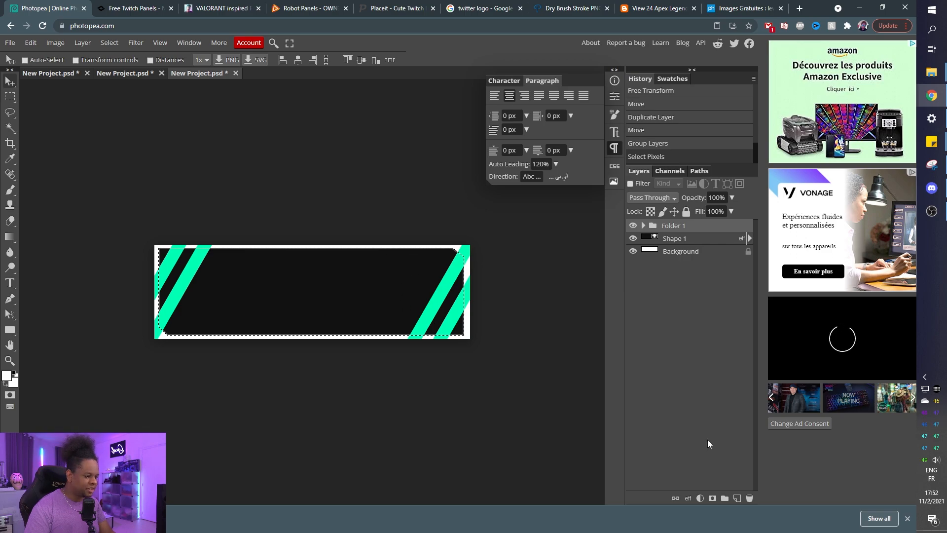
{"action": "left_click", "coordinate": [711, 499]}
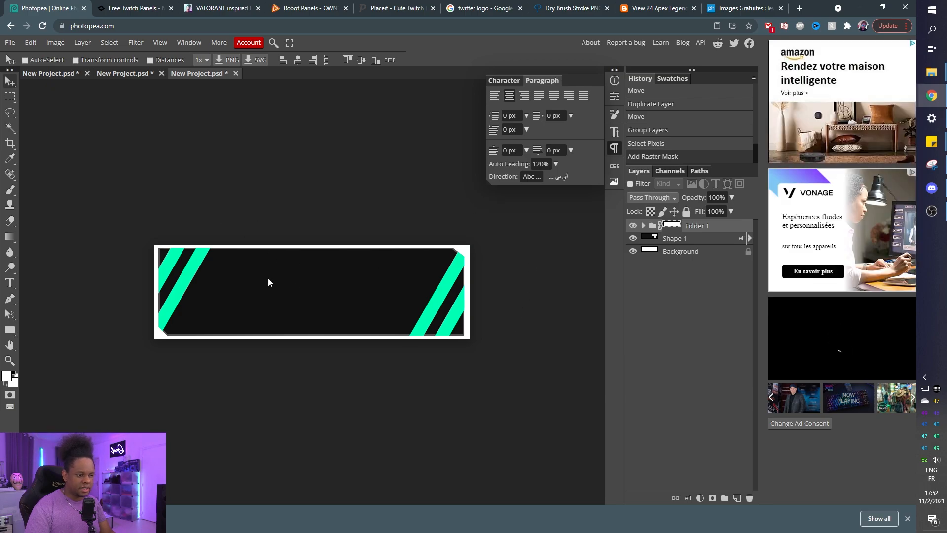
{"action": "left_click", "coordinate": [906, 518]}
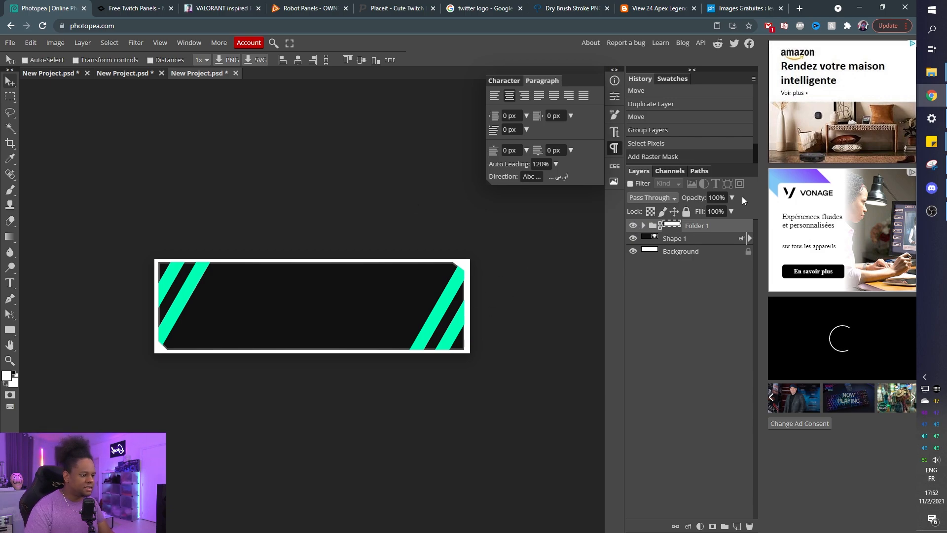
Step: Set the stripe group's blend mode to Linear Dodge and strongly lower its opacity for a faint dark green look
{"action": "left_click", "coordinate": [670, 198]}
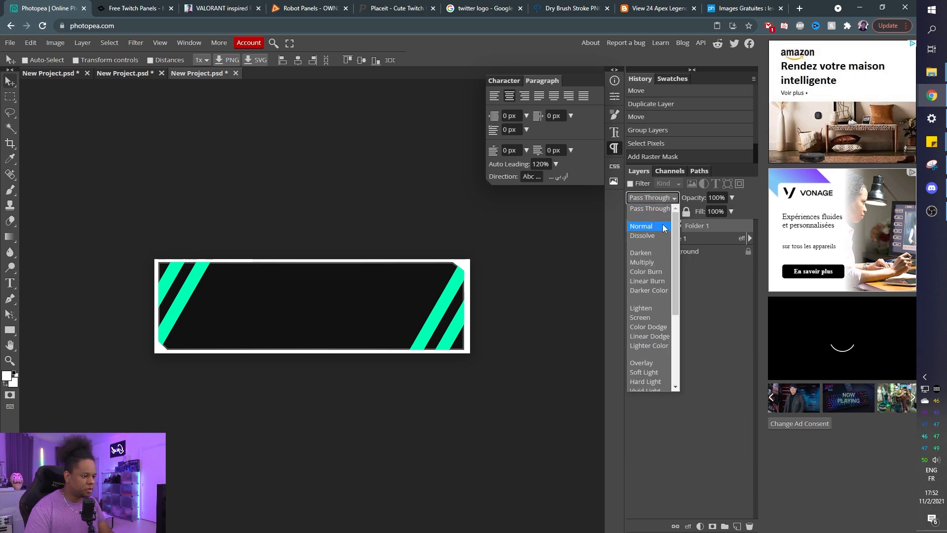
{"action": "left_click", "coordinate": [662, 339]}
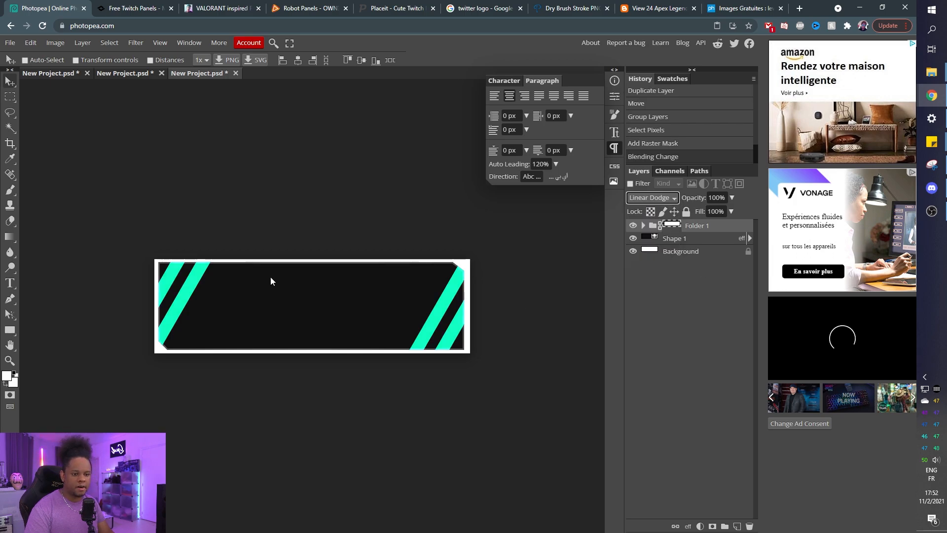
{"action": "scroll", "coordinate": [472, 308], "scroll_direction": "up", "scroll_amount": 5}
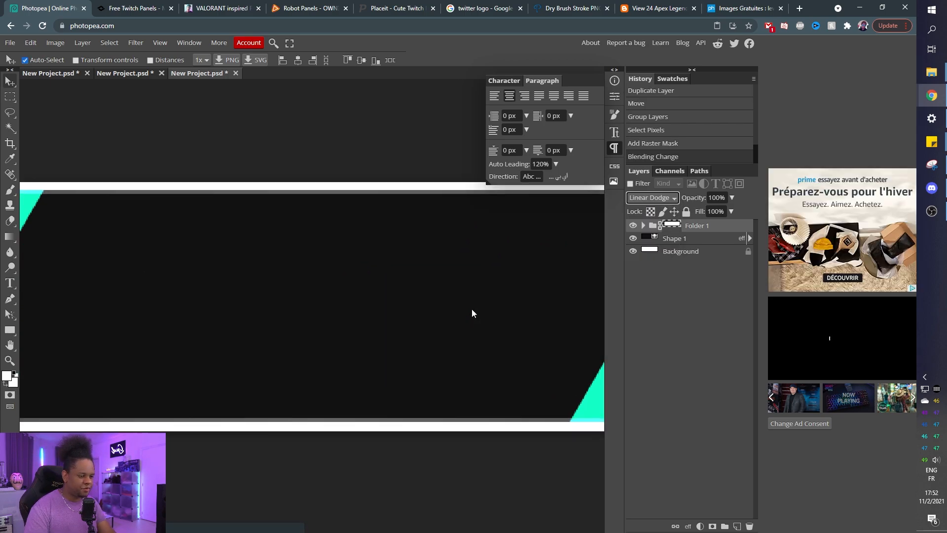
{"action": "left_click_drag", "start_coordinate": [472, 309], "coordinate": [225, 297]}
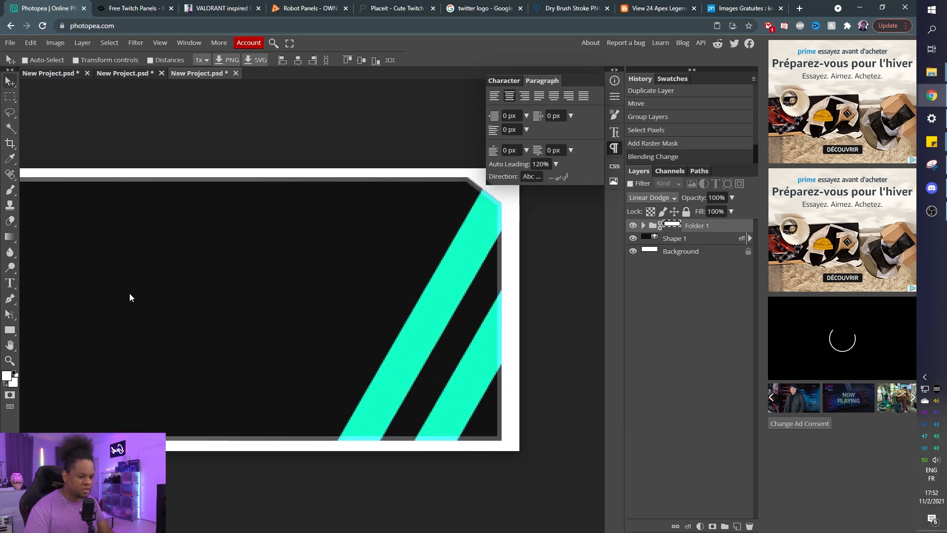
{"action": "left_click_drag", "start_coordinate": [101, 278], "coordinate": [321, 284]}
{"action": "scroll", "coordinate": [252, 291], "scroll_direction": "down", "scroll_amount": 4}
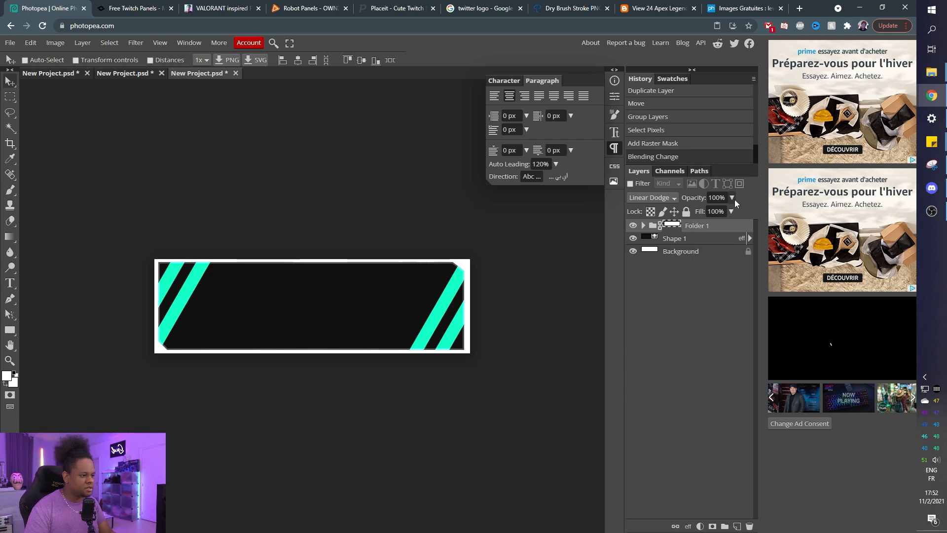
{"action": "left_click", "coordinate": [732, 198]}
{"action": "left_click_drag", "start_coordinate": [731, 211], "coordinate": [694, 212]}
Step: Add a new layer directly above the banner shape and set up a very large, soft brush with 5% opacity
{"action": "left_click", "coordinate": [659, 240]}
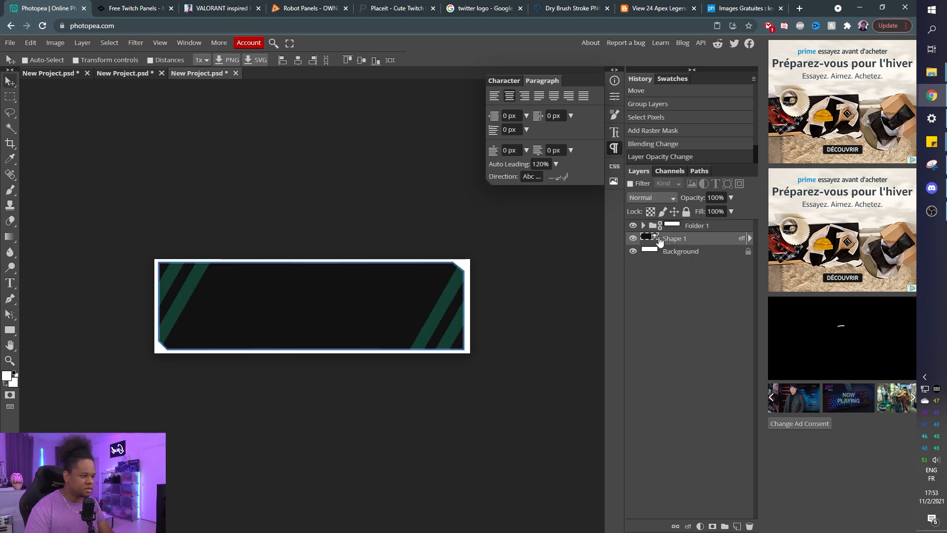
{"action": "left_click", "coordinate": [737, 527]}
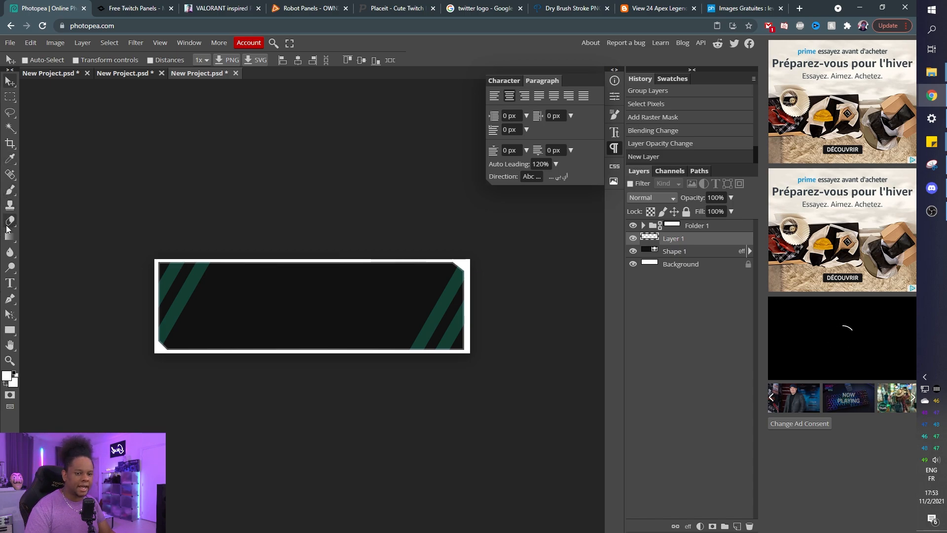
{"action": "key", "text": "b"}
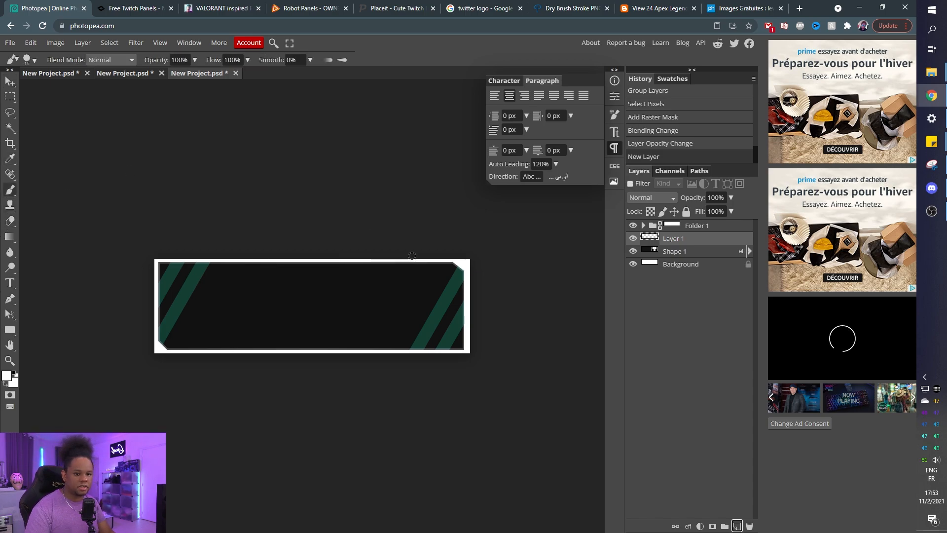
{"action": "right_click", "coordinate": [297, 285]}
{"action": "mouse_move", "coordinate": [387, 306]}
{"action": "left_mouse_down"}
{"action": "mouse_move", "coordinate": [411, 304]}
{"action": "mouse_move", "coordinate": [414, 327]}
{"action": "mouse_move", "coordinate": [304, 333]}
{"action": "left_mouse_up"}
{"action": "left_click_drag", "start_coordinate": [407, 306], "coordinate": [421, 307]}
{"action": "left_click", "coordinate": [194, 59]}
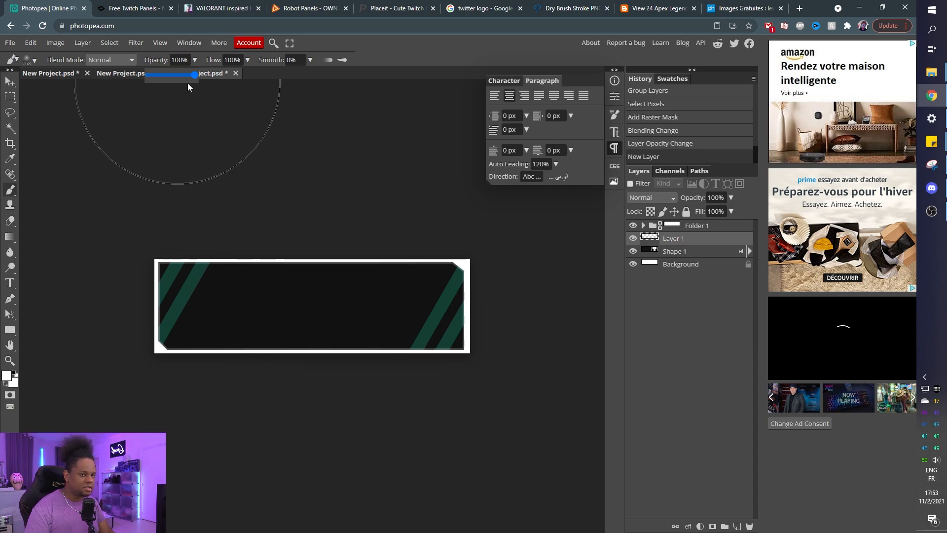
{"action": "left_click_drag", "start_coordinate": [153, 78], "coordinate": [151, 78]}
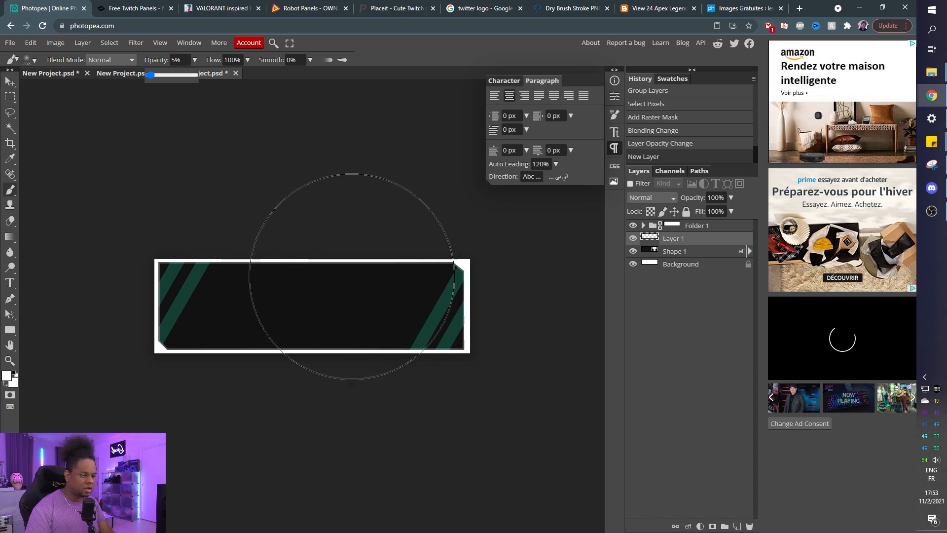
Step: Set the foreground colour to turquoise 00ffb5
{"action": "left_click", "coordinate": [7, 376]}
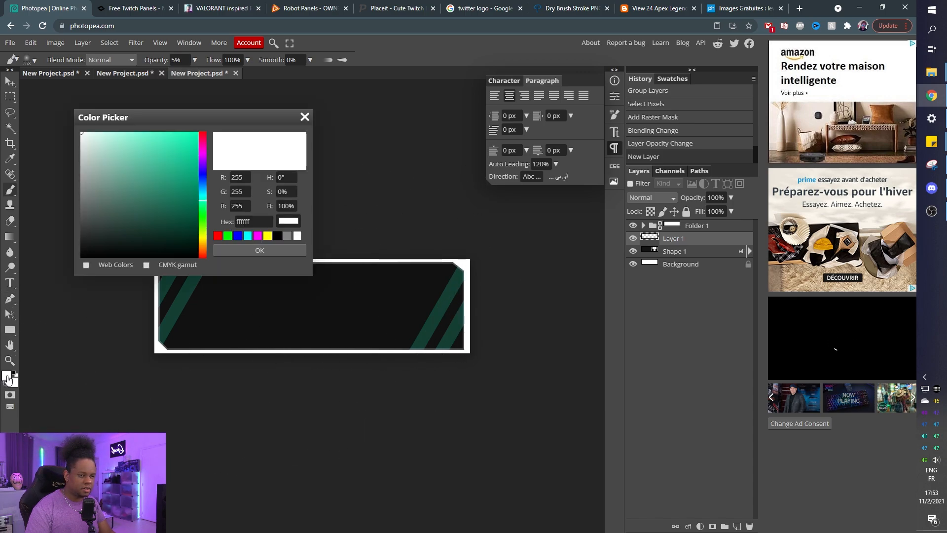
{"action": "left_click_drag", "start_coordinate": [190, 154], "coordinate": [214, 121]}
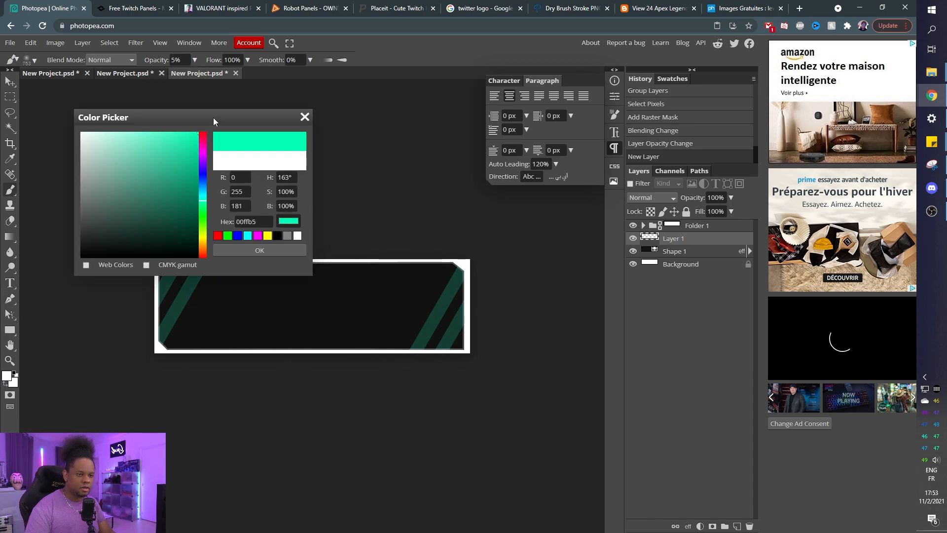
{"action": "left_click", "coordinate": [260, 251]}
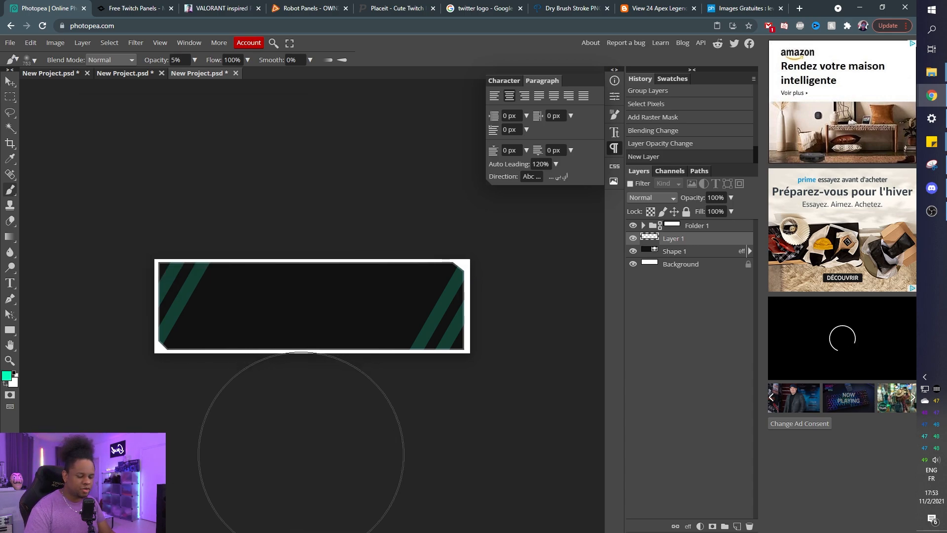
Step: Build up a soft turquoise glow along the banner's lower middle with repeated brush dabs centred below the canvas
{"action": "mouse_move", "coordinate": [308, 451]}
{"action": "left_mouse_down"}
{"action": "mouse_move", "coordinate": [315, 468]}
{"action": "mouse_move", "coordinate": [309, 457]}
{"action": "mouse_move", "coordinate": [324, 463]}
{"action": "left_mouse_up"}
{"action": "left_click", "coordinate": [317, 480]}
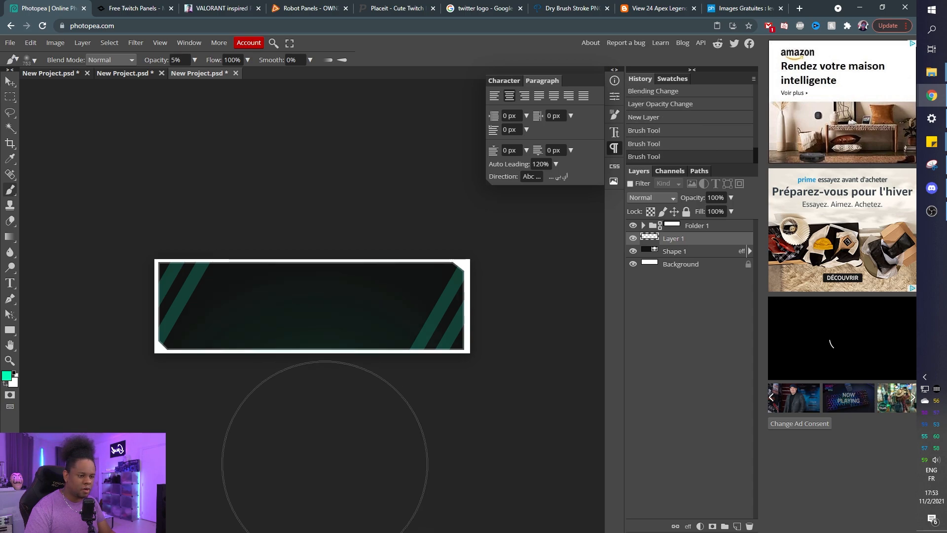
{"action": "left_click", "coordinate": [328, 470]}
{"action": "left_click", "coordinate": [331, 481]}
{"action": "left_click", "coordinate": [311, 474]}
{"action": "left_click", "coordinate": [287, 472]}
{"action": "left_click", "coordinate": [310, 471]}
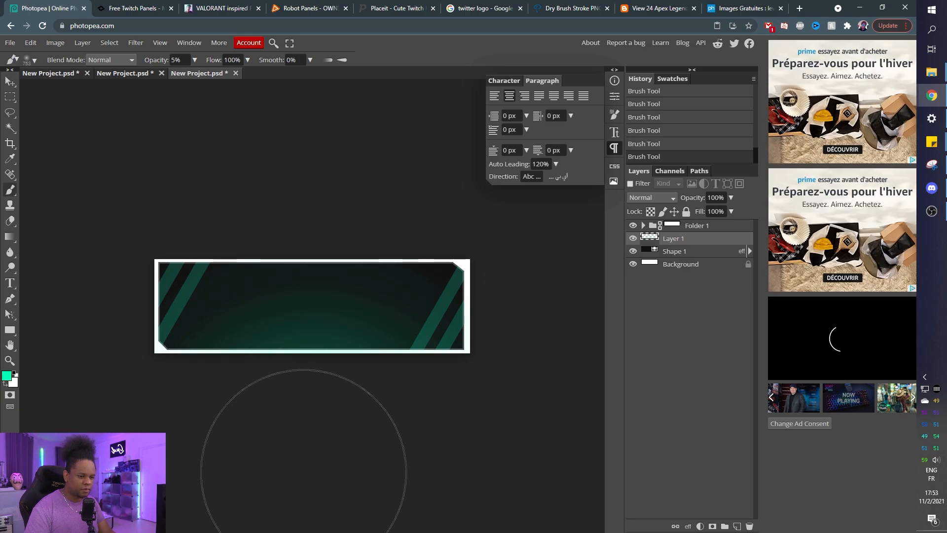
{"action": "left_click_drag", "start_coordinate": [303, 474], "coordinate": [341, 515]}
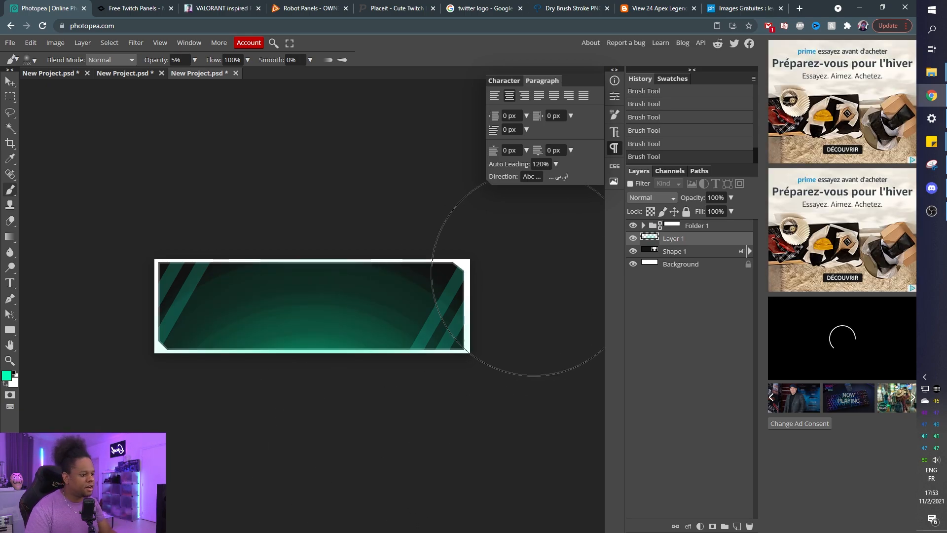
Step: Clip the turquoise glow layer to the banner shape and lower its opacity to 41%
{"action": "left_click", "coordinate": [702, 245], "text": "alt"}
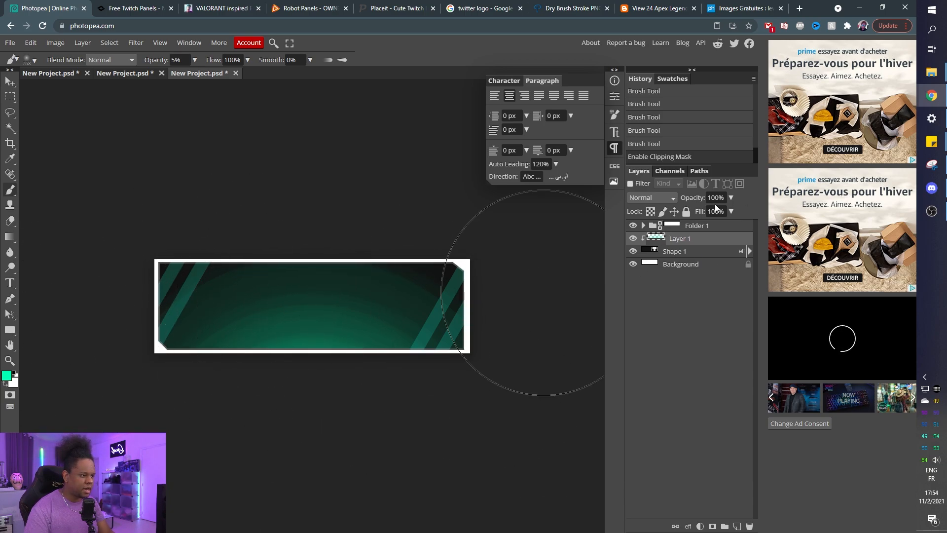
{"action": "left_click", "coordinate": [731, 198]}
{"action": "left_click_drag", "start_coordinate": [734, 212], "coordinate": [704, 227]}
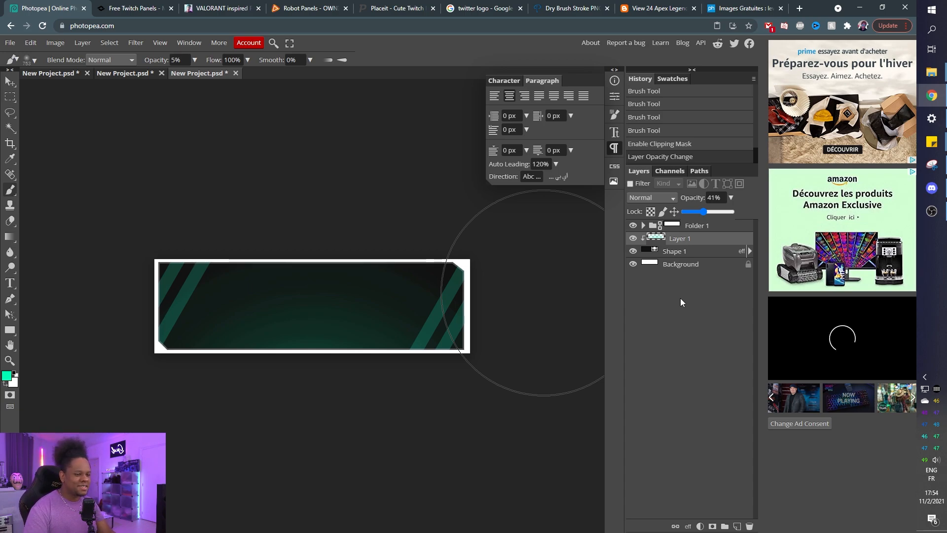
{"action": "left_click", "coordinate": [680, 298]}
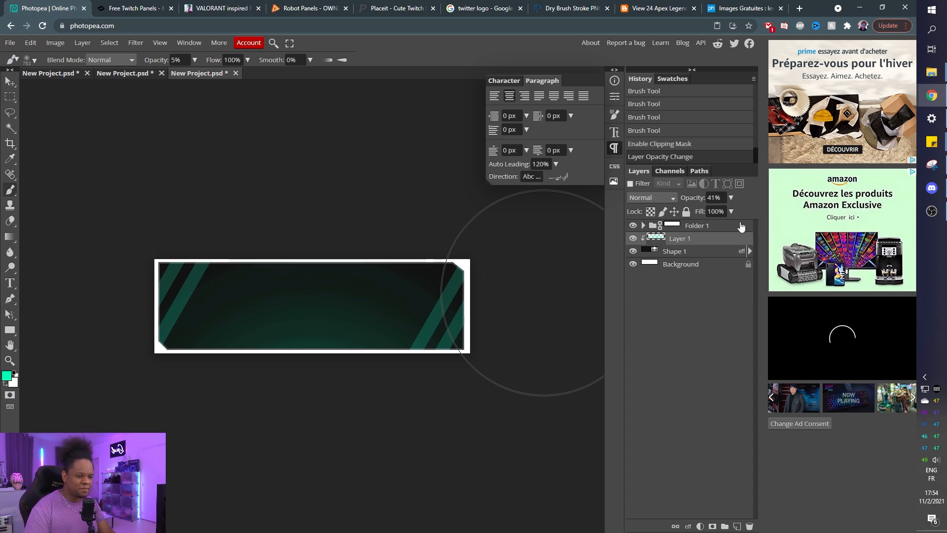
Step: Raise the diagonal stripe group's opacity to 100%
{"action": "left_click", "coordinate": [700, 227]}
{"action": "left_click_drag", "start_coordinate": [726, 214], "coordinate": [738, 212]}
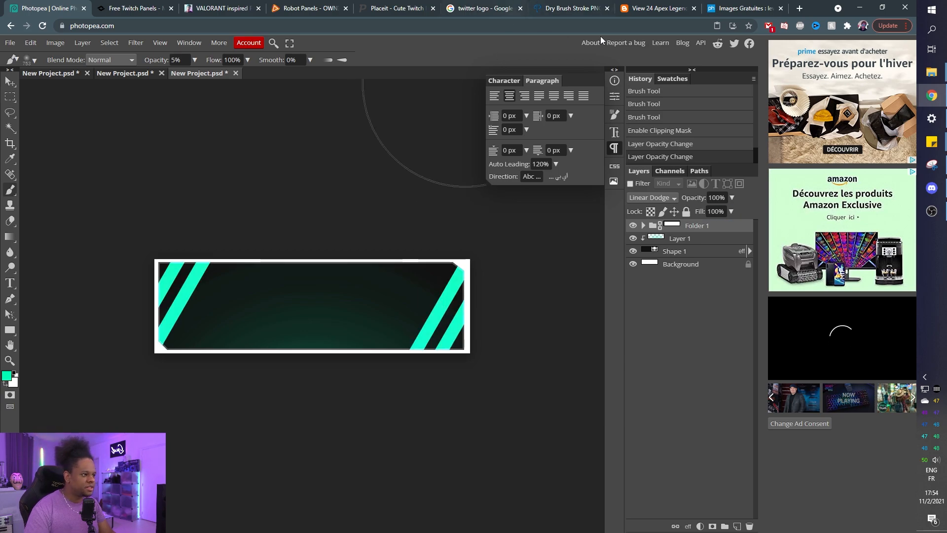
Step: Switch to the PxHere free image site and search for "grunge" photos
{"action": "left_click", "coordinate": [730, 10]}
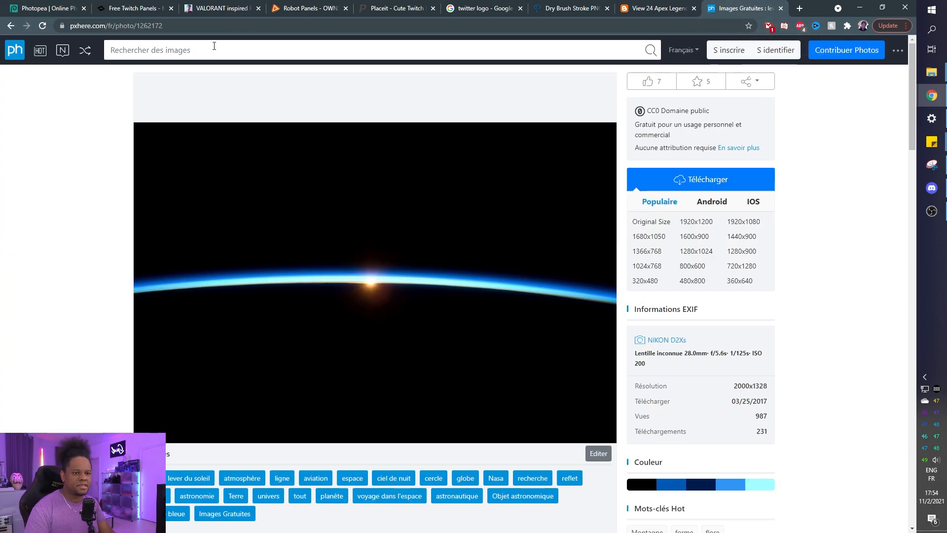
{"action": "left_click", "coordinate": [213, 49]}
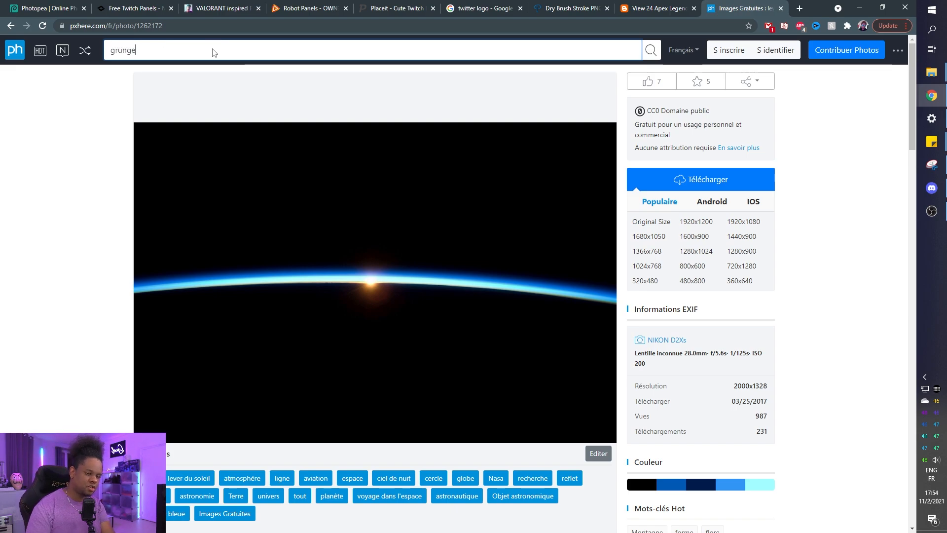
{"action": "key", "text": "Return"}
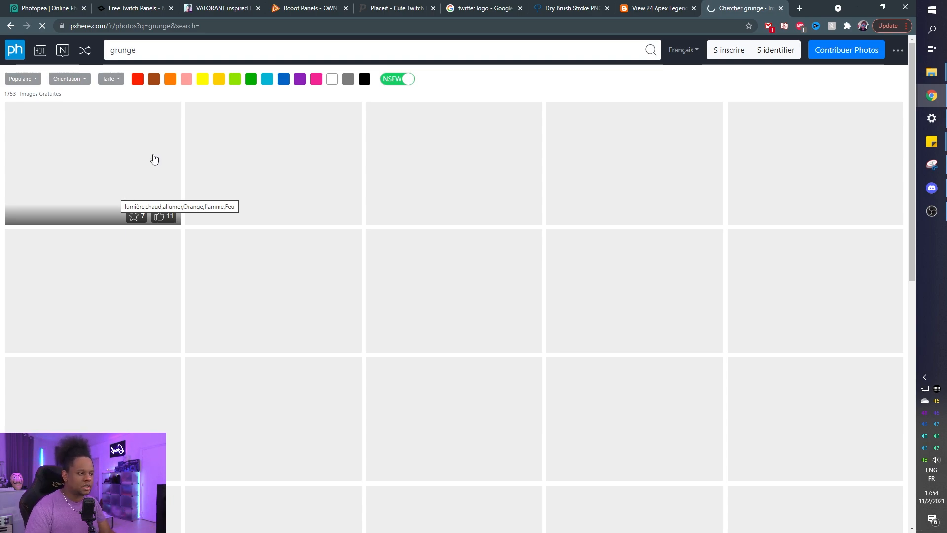
{"action": "left_click", "coordinate": [931, 211]}
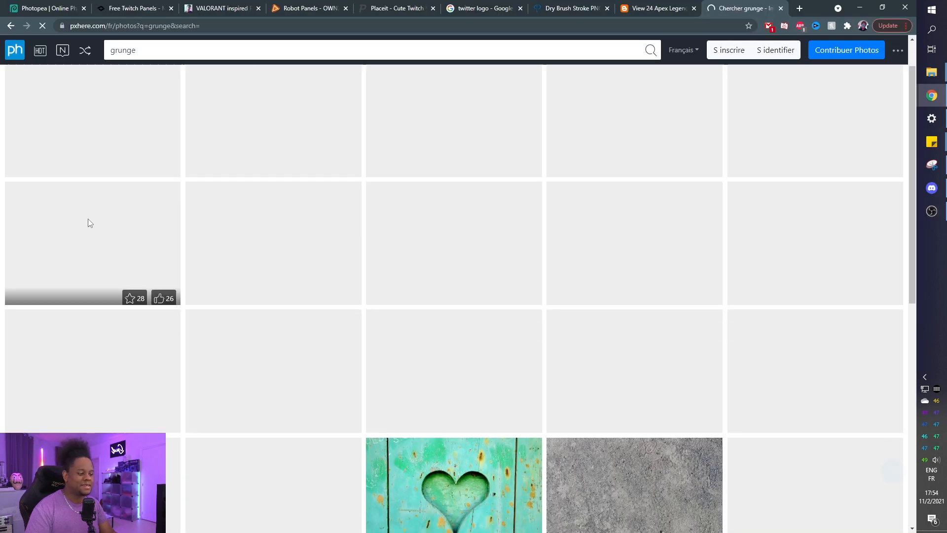
Step: Look through the grunge results for a usable texture and open the cracked grey plaster wall photo
{"action": "scroll", "coordinate": [88, 219], "scroll_direction": "down", "scroll_amount": 7}
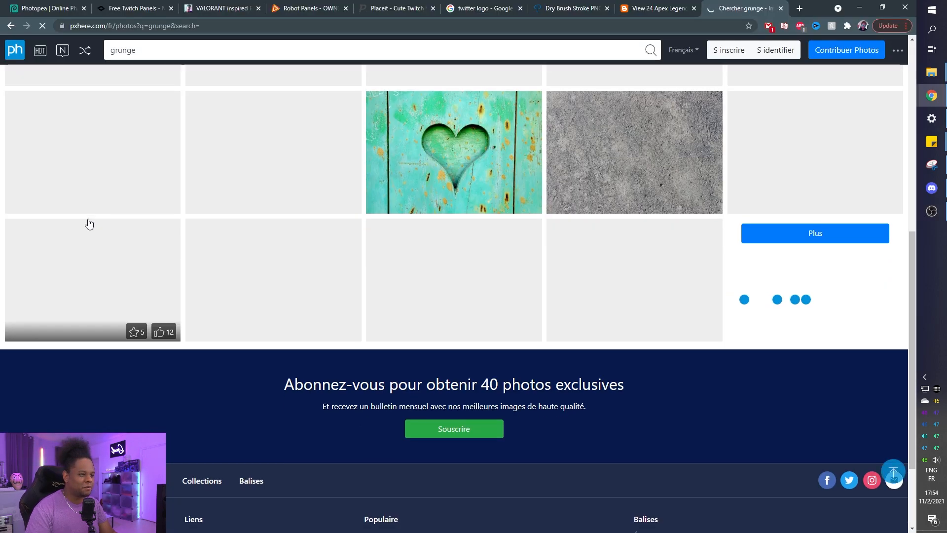
{"action": "scroll", "coordinate": [89, 223], "scroll_direction": "up", "scroll_amount": 2}
{"action": "scroll", "coordinate": [89, 223], "scroll_direction": "up", "scroll_amount": 2}
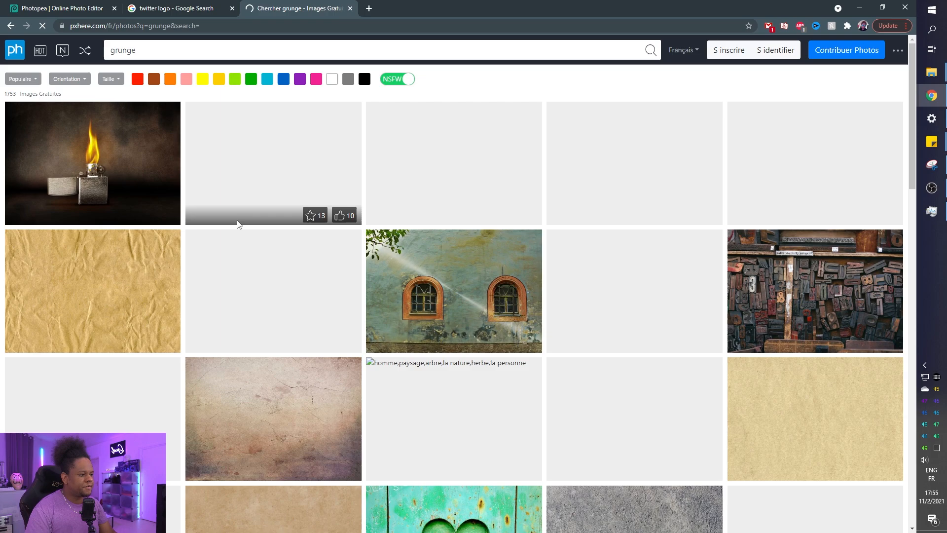
{"action": "scroll", "coordinate": [241, 276], "scroll_direction": "down", "scroll_amount": 1}
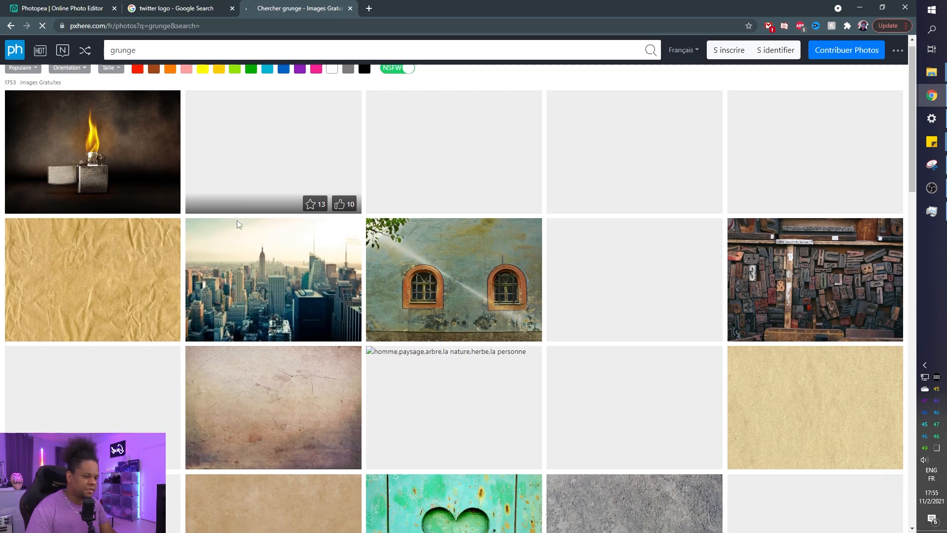
{"action": "scroll", "coordinate": [157, 229], "scroll_direction": "down", "scroll_amount": 1}
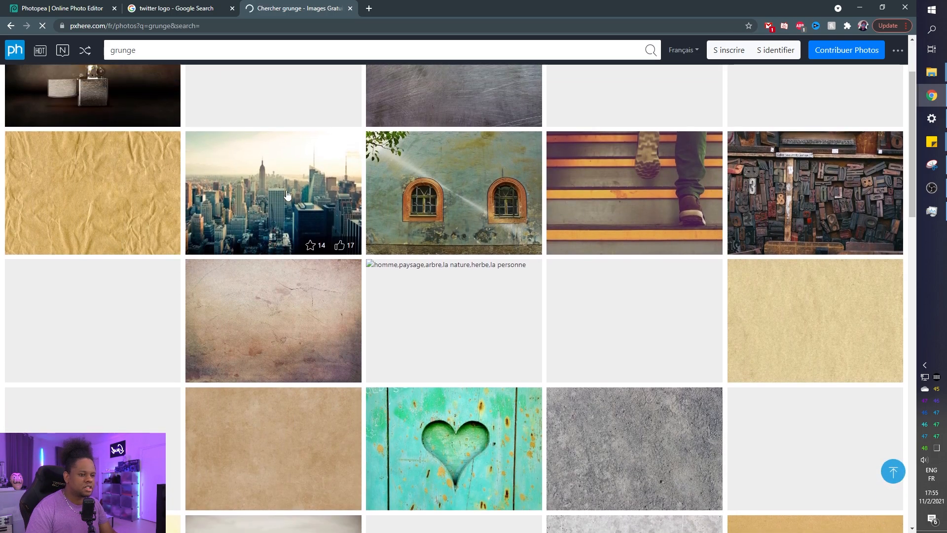
{"action": "scroll", "coordinate": [298, 193], "scroll_direction": "up", "scroll_amount": 2}
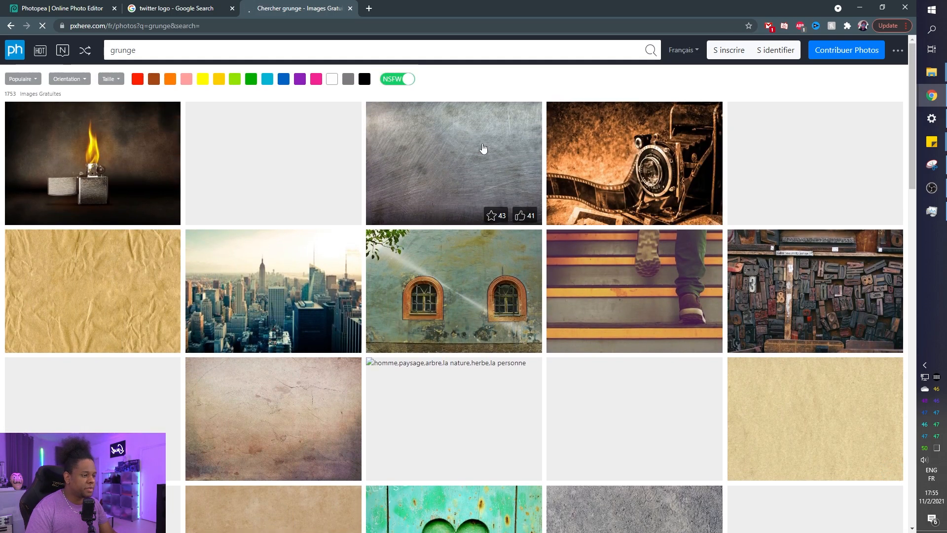
{"action": "scroll", "coordinate": [274, 204], "scroll_direction": "down", "scroll_amount": 12}
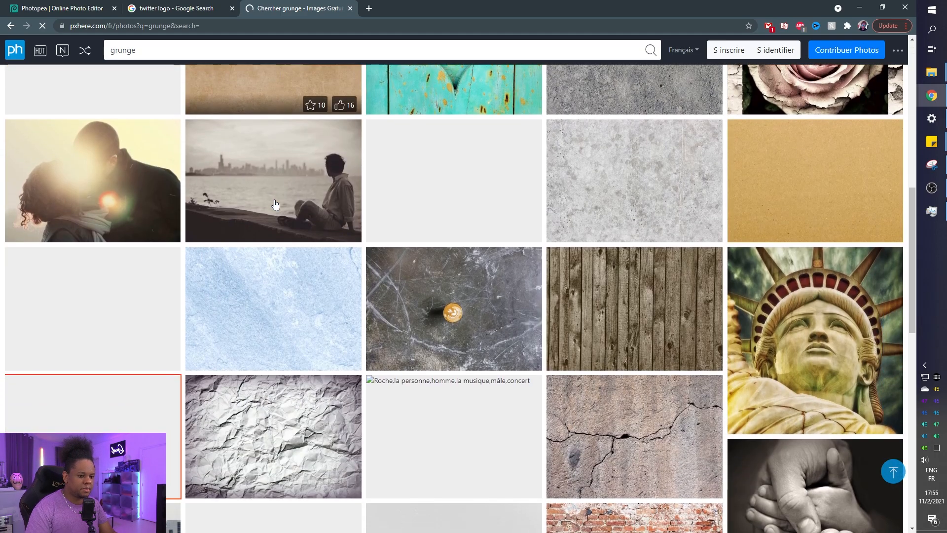
{"action": "scroll", "coordinate": [274, 204], "scroll_direction": "down", "scroll_amount": 6}
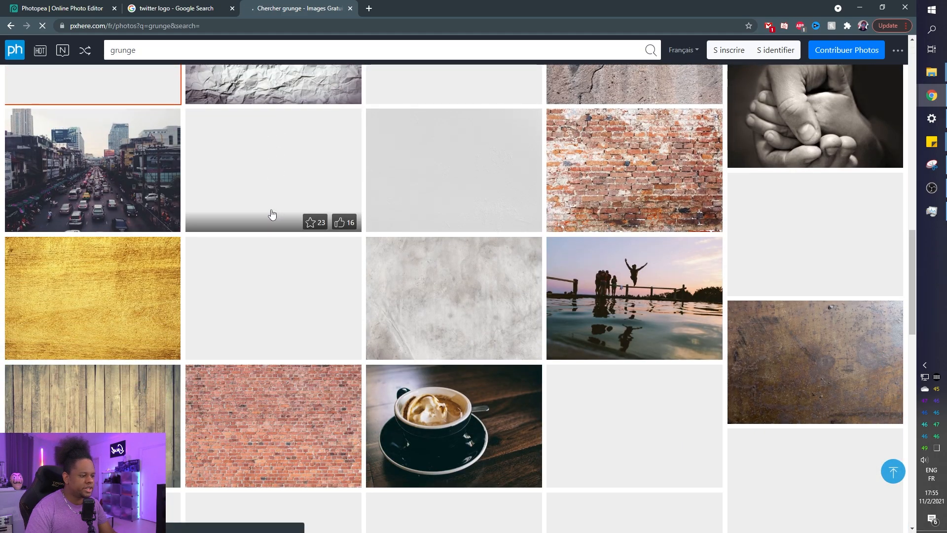
{"action": "scroll", "coordinate": [272, 215], "scroll_direction": "down", "scroll_amount": 3}
{"action": "scroll", "coordinate": [271, 290], "scroll_direction": "down", "scroll_amount": 10}
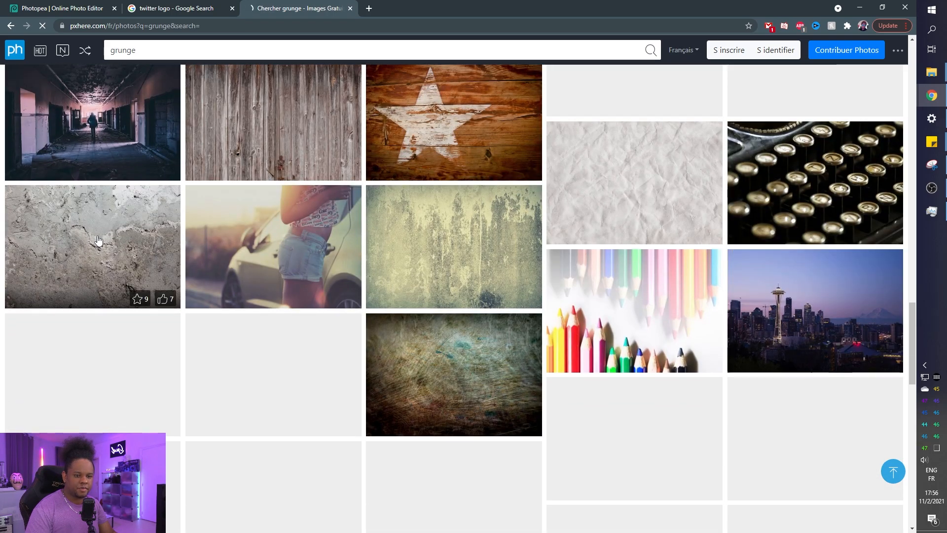
{"action": "left_click", "coordinate": [97, 240]}
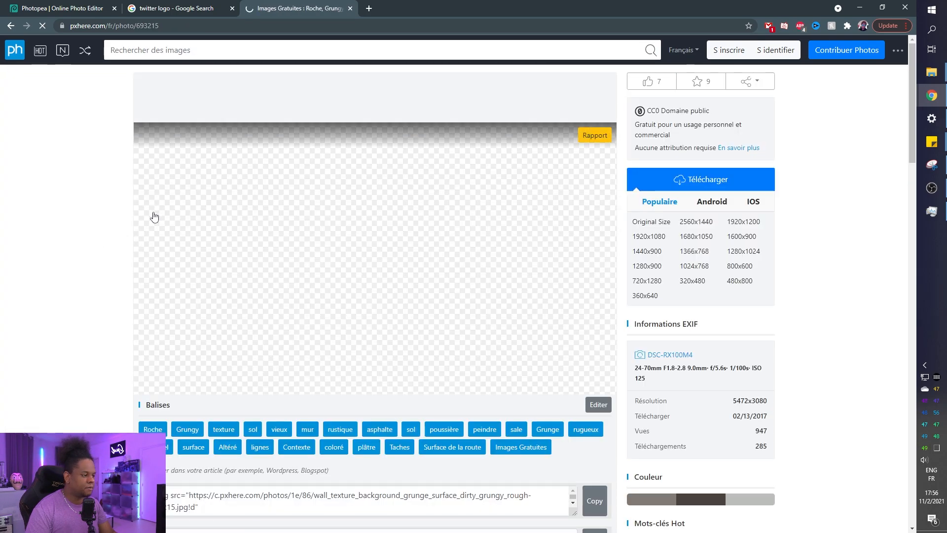
Step: Copy the grey wall texture image and paste it into the banner project in Photopea, above the stripe group
{"action": "right_click", "coordinate": [379, 212]}
{"action": "left_click", "coordinate": [403, 338]}
{"action": "left_click", "coordinate": [62, 8]}
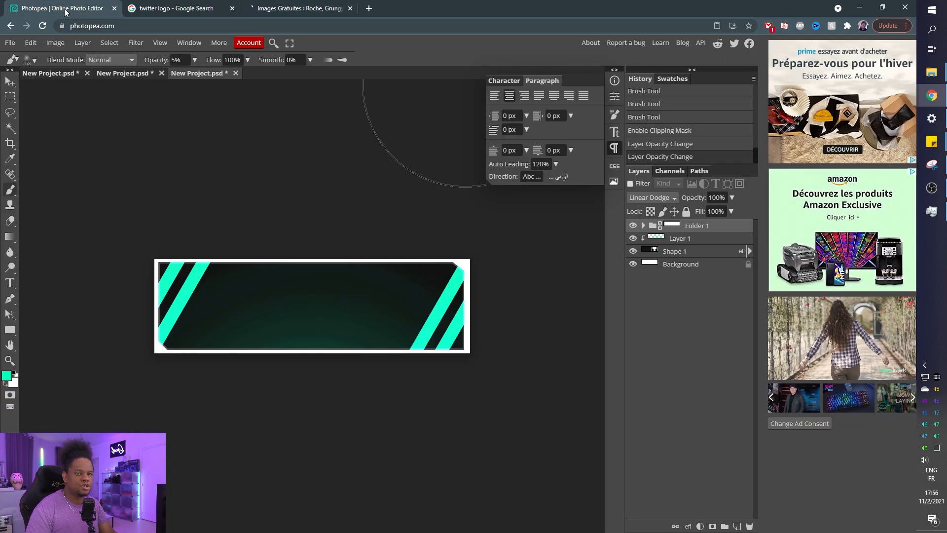
{"action": "key", "text": "ctrl+v"}
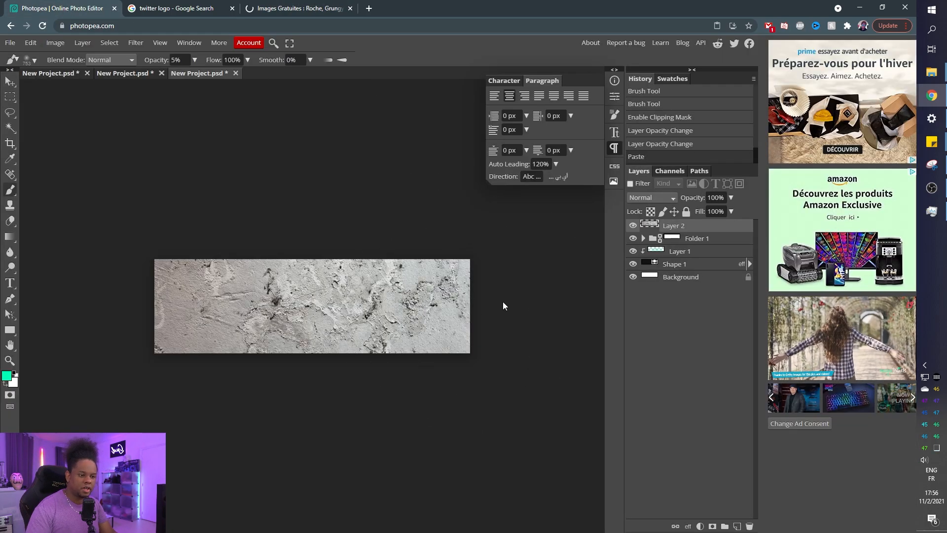
Step: Clip the wall texture layer to the stripe group and set its blend mode to Multiply
{"action": "left_click", "coordinate": [712, 231], "text": "alt"}
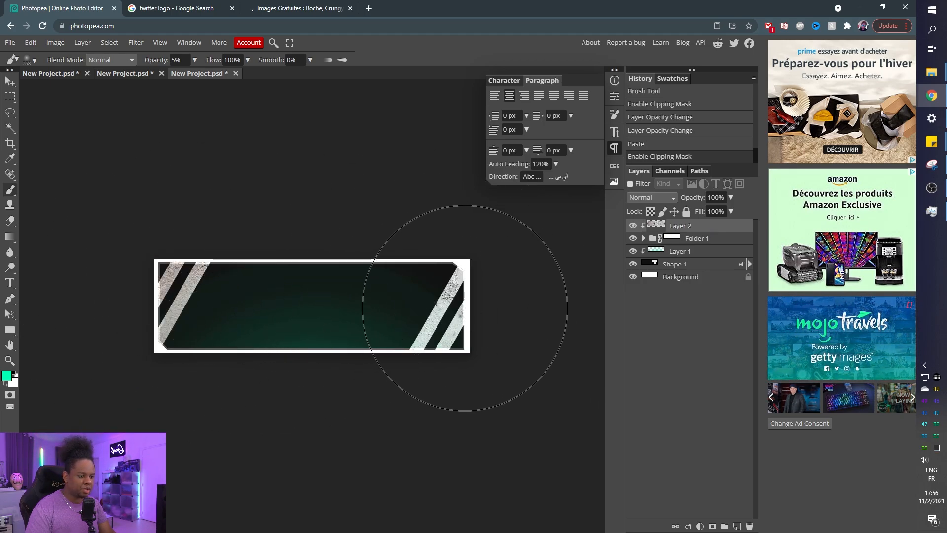
{"action": "left_click", "coordinate": [673, 198]}
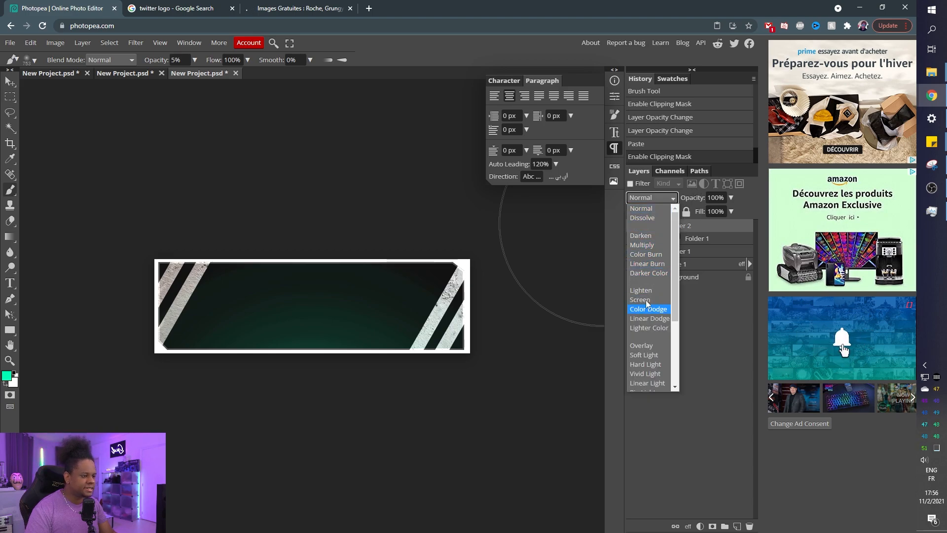
{"action": "left_click", "coordinate": [647, 245]}
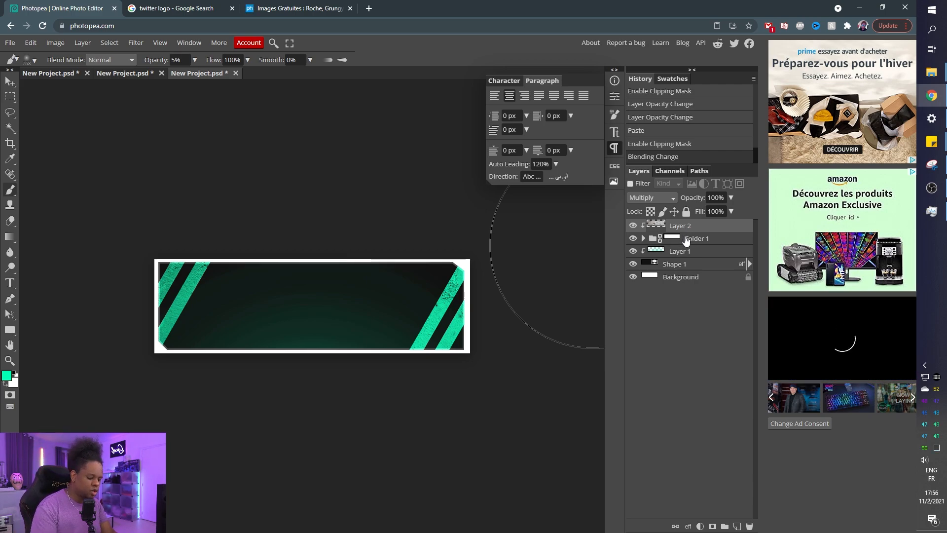
Step: Increase the texture's contrast with Levels, setting the input black point to 64 and white point to 211
{"action": "key", "text": "ctrl+l"}
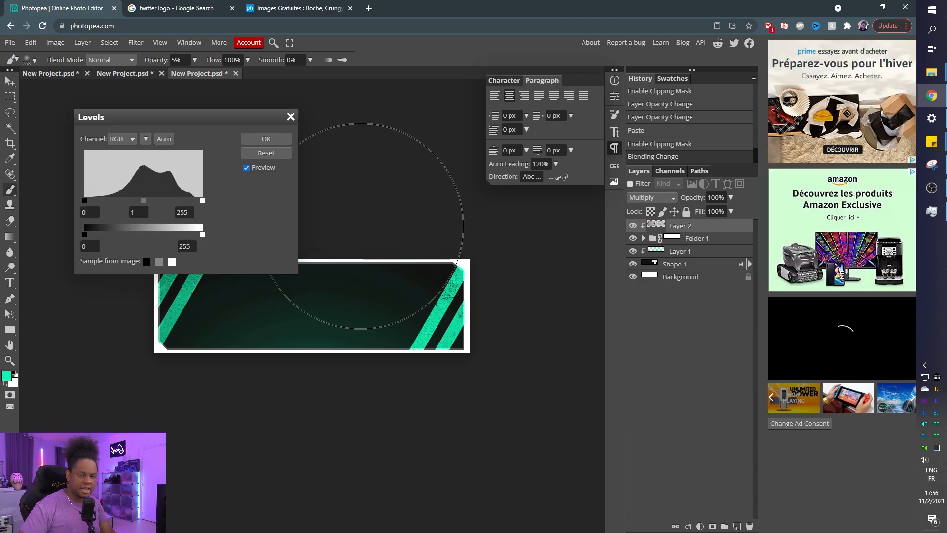
{"action": "left_click_drag", "start_coordinate": [85, 202], "coordinate": [113, 203]}
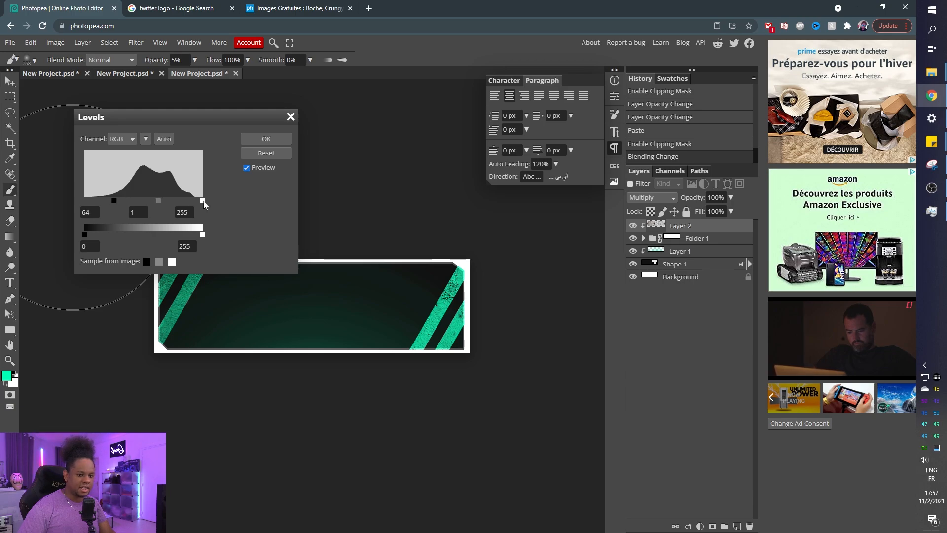
{"action": "left_click_drag", "start_coordinate": [196, 205], "coordinate": [182, 203]}
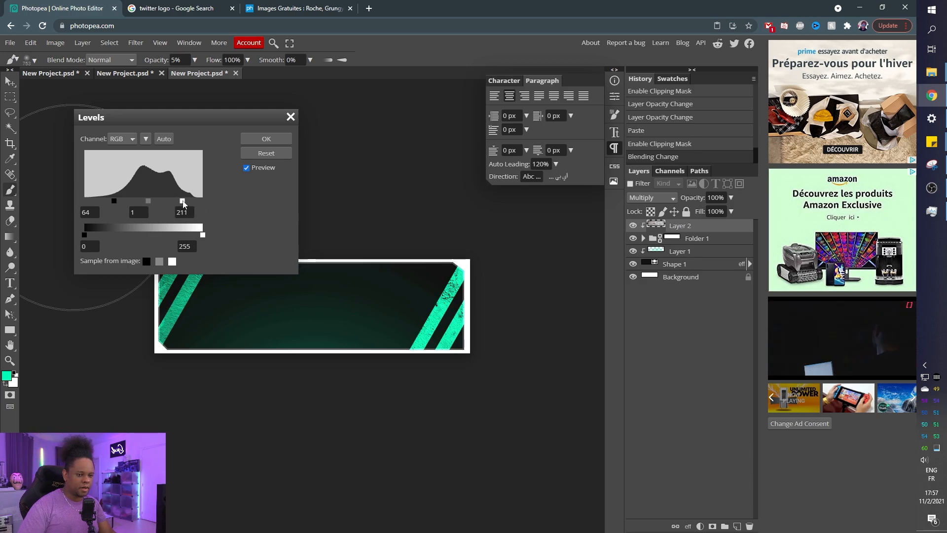
{"action": "left_click", "coordinate": [265, 138]}
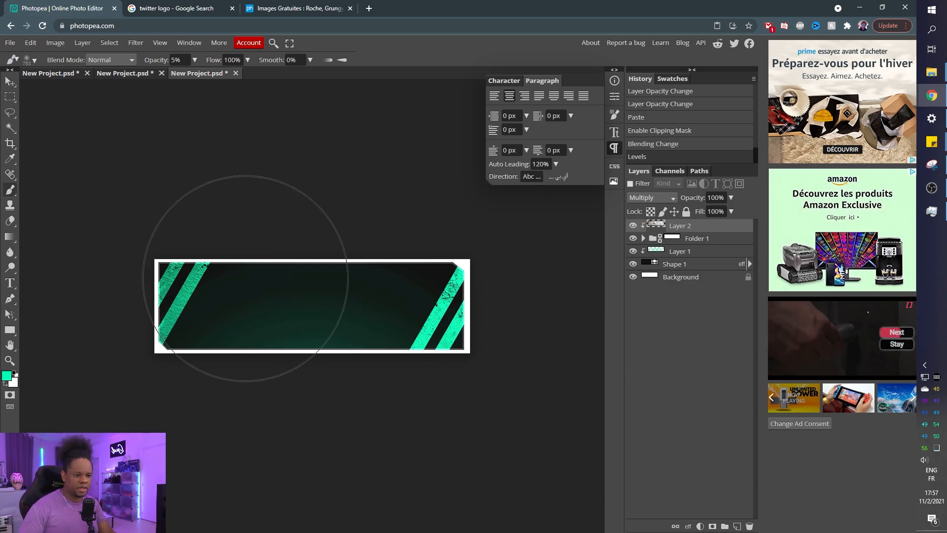
Step: Change the banner shape's gradient stroke position to Outside in its layer style
{"action": "left_click", "coordinate": [725, 264]}
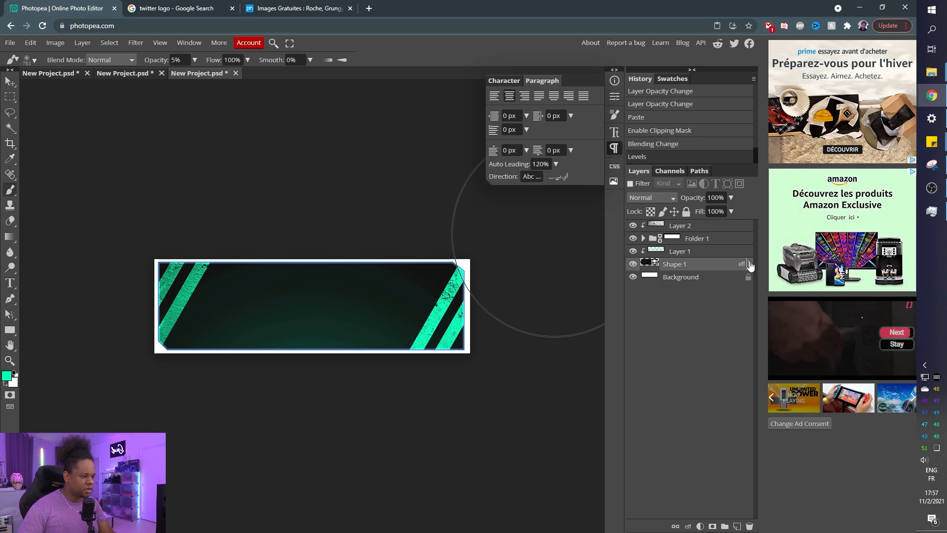
{"action": "left_click", "coordinate": [750, 264]}
{"action": "double_click", "coordinate": [681, 288]}
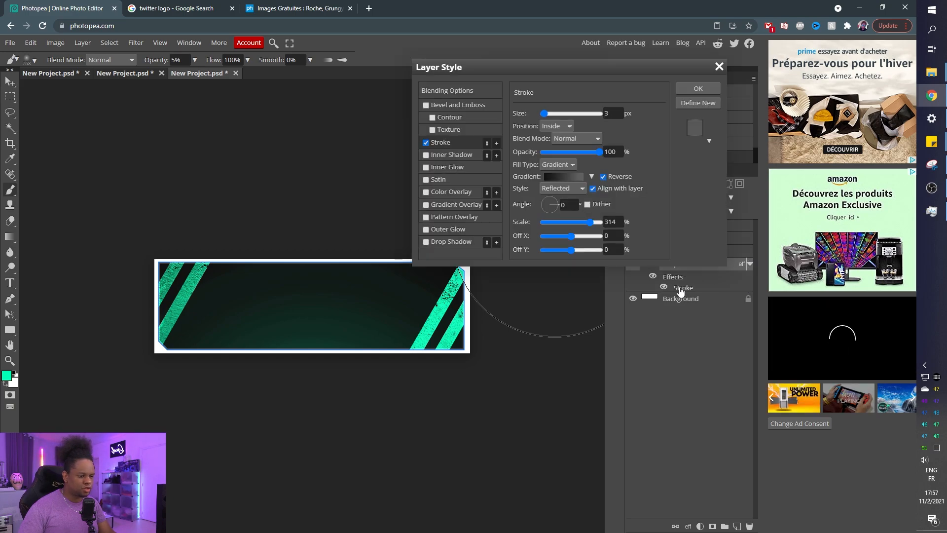
{"action": "left_click", "coordinate": [563, 126]}
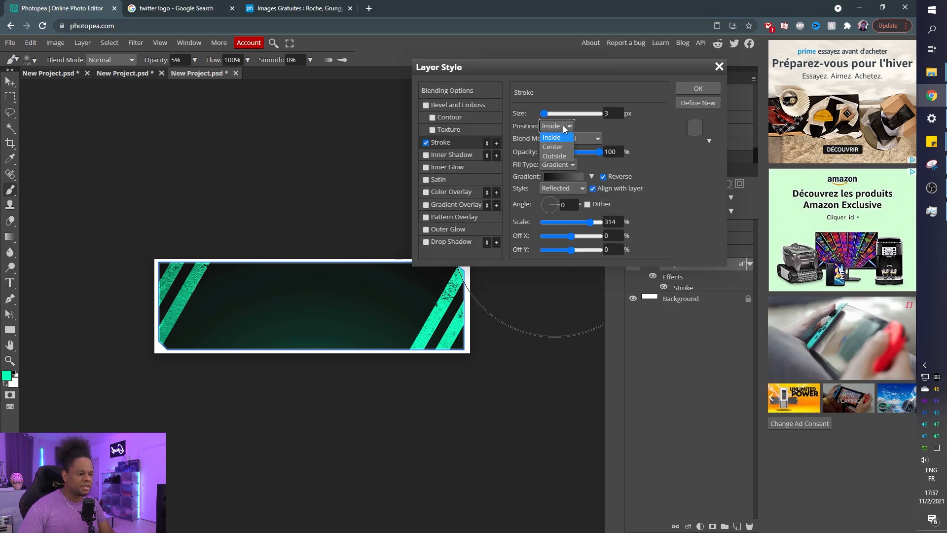
{"action": "left_click", "coordinate": [555, 156]}
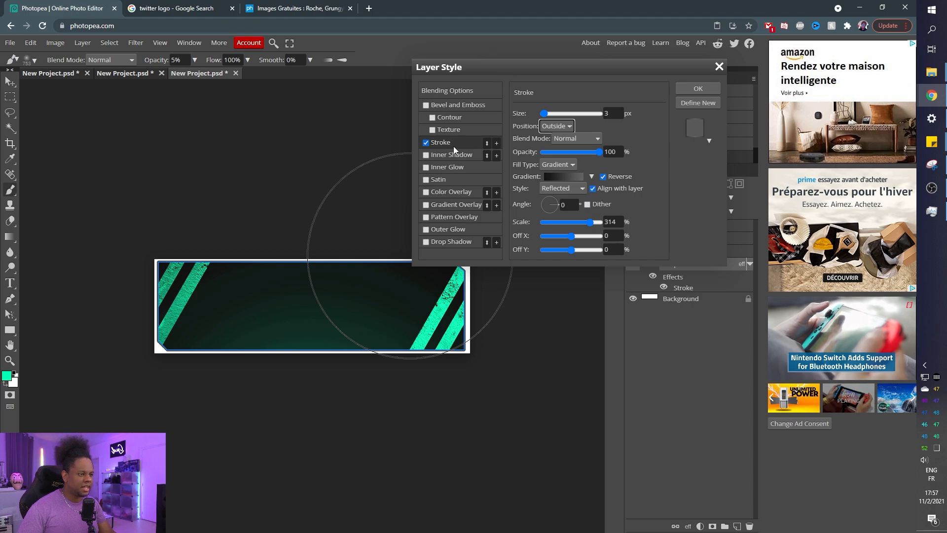
Step: Enable Bevel and Emboss on the banner shape and set its light angle to 122° with an altitude of 0°
{"action": "left_click", "coordinate": [426, 106]}
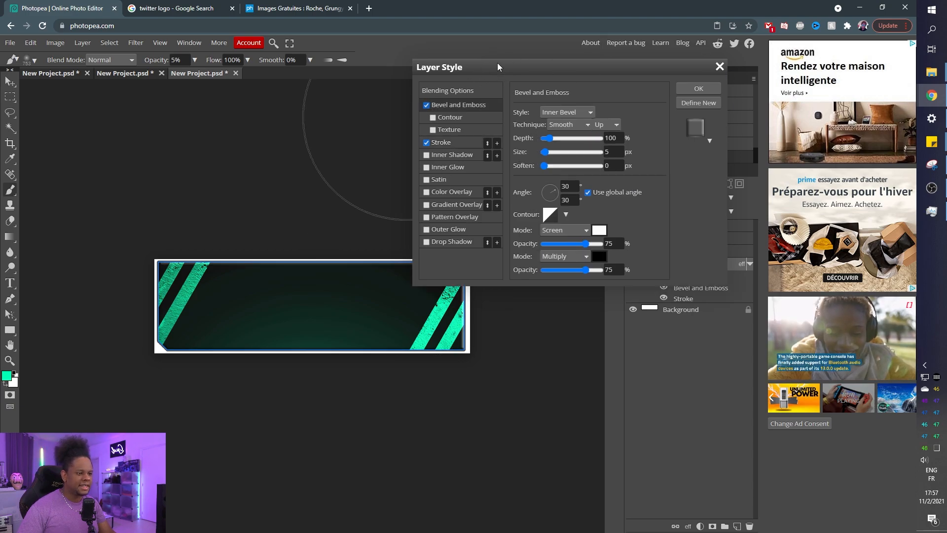
{"action": "left_click_drag", "start_coordinate": [497, 64], "coordinate": [612, 39]}
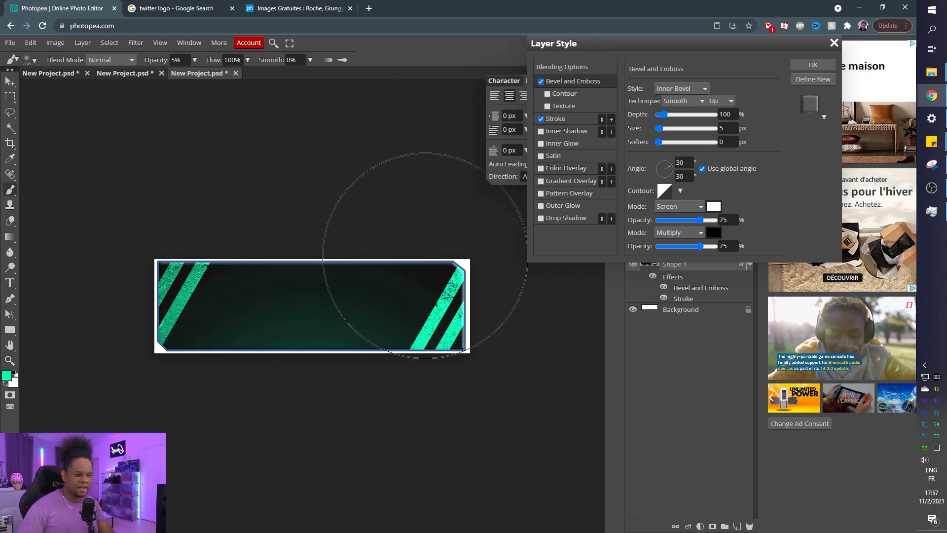
{"action": "left_click", "coordinate": [541, 83]}
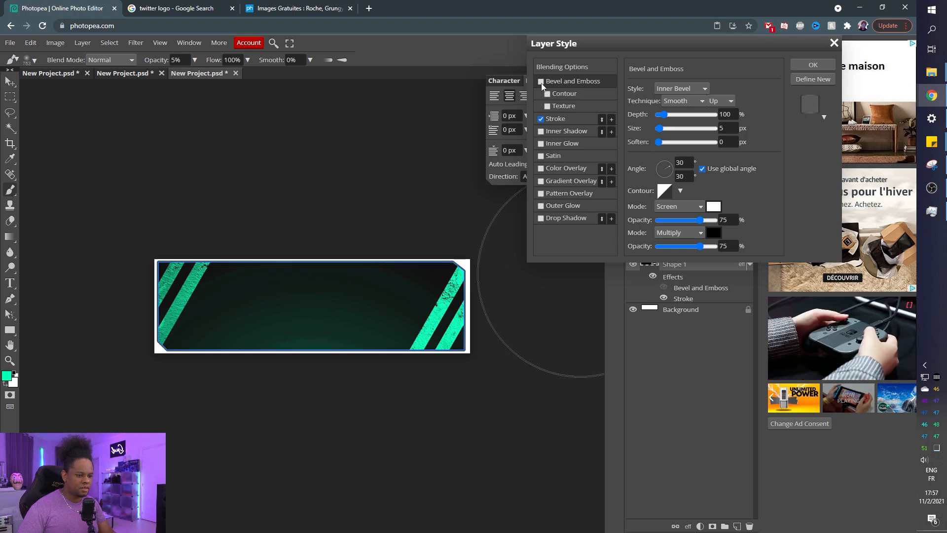
{"action": "left_click", "coordinate": [541, 83]}
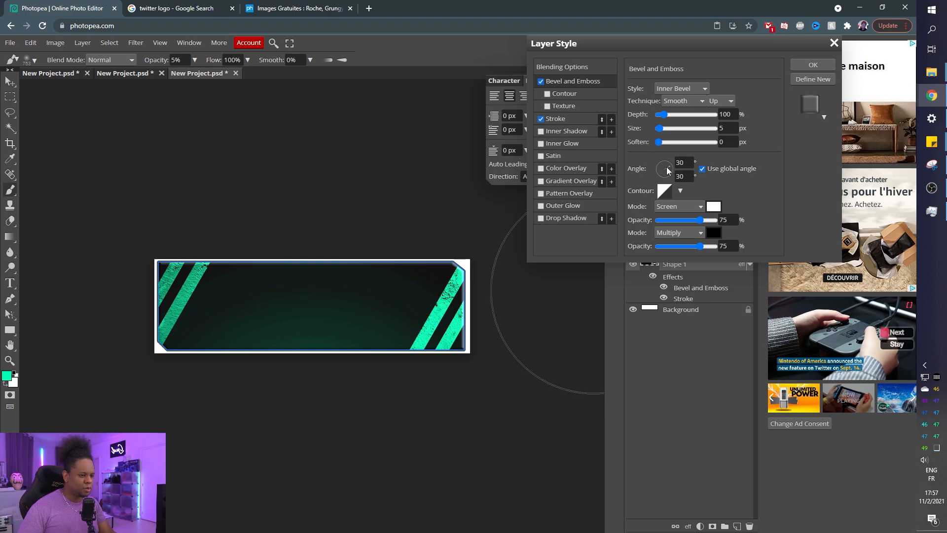
{"action": "mouse_move", "coordinate": [669, 170]}
{"action": "left_mouse_down"}
{"action": "mouse_move", "coordinate": [684, 167]}
{"action": "mouse_move", "coordinate": [679, 191]}
{"action": "mouse_move", "coordinate": [650, 176]}
{"action": "mouse_move", "coordinate": [666, 165]}
{"action": "left_mouse_up"}
{"action": "left_click_drag", "start_coordinate": [663, 169], "coordinate": [664, 165]}
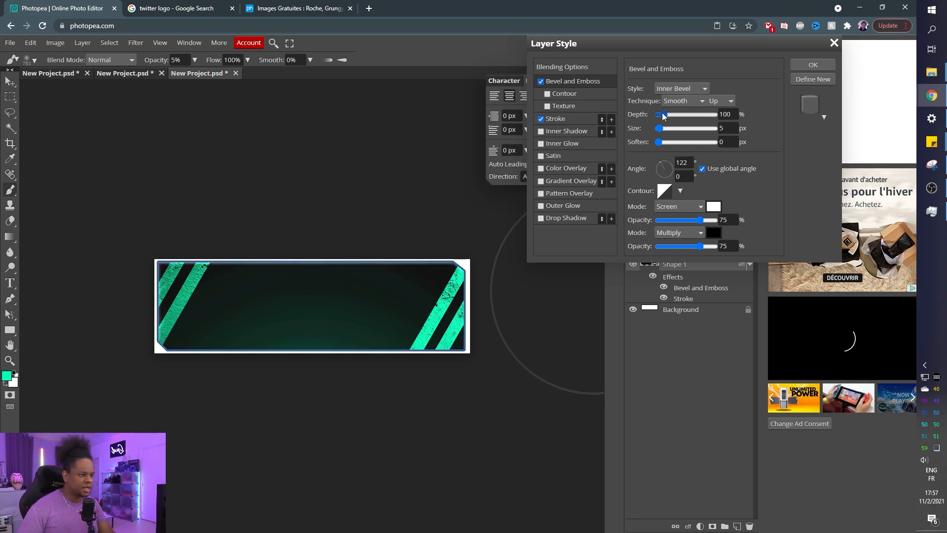
Step: Set the banner shape's bevel depth to 1000% and its highlight mode to Linear Dodge
{"action": "left_click_drag", "start_coordinate": [663, 115], "coordinate": [750, 112]}
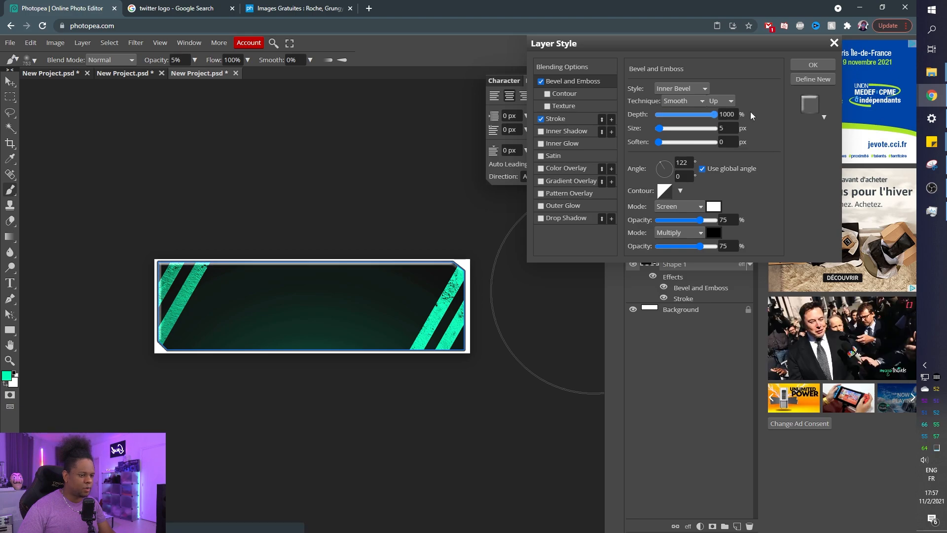
{"action": "left_click", "coordinate": [701, 206]}
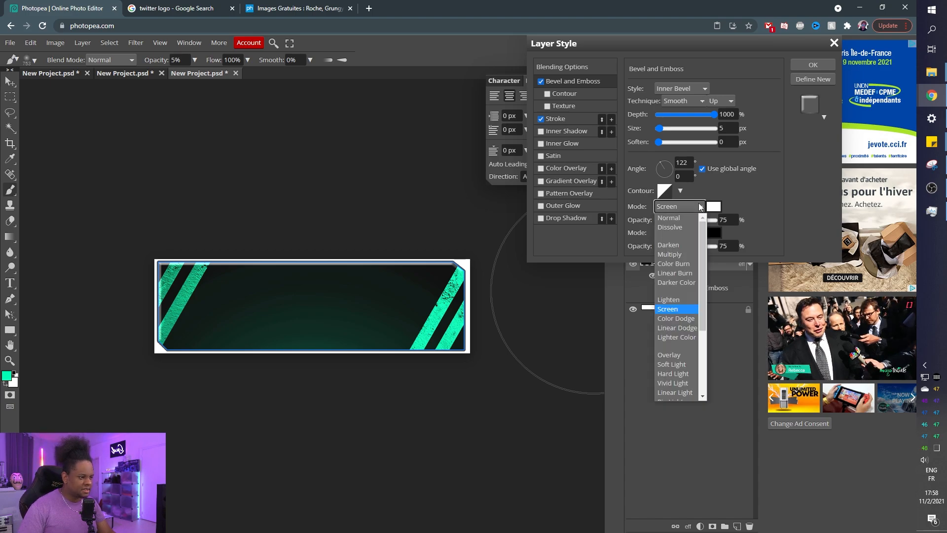
{"action": "left_click", "coordinate": [691, 328]}
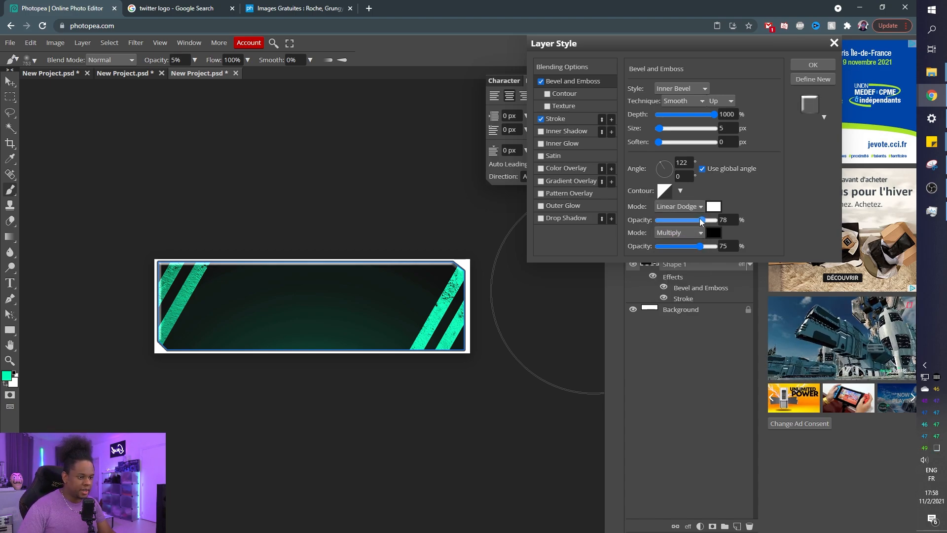
Step: Lower the bevel's highlight opacity to 7% and its shadow opacity to 51%, and apply the layer style
{"action": "left_click_drag", "start_coordinate": [699, 218], "coordinate": [665, 223]}
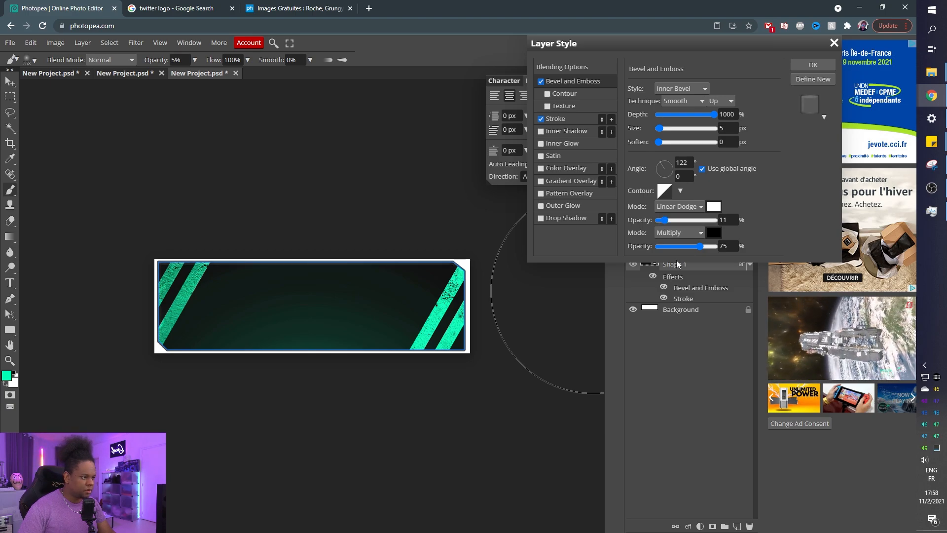
{"action": "left_click_drag", "start_coordinate": [699, 245], "coordinate": [665, 248]}
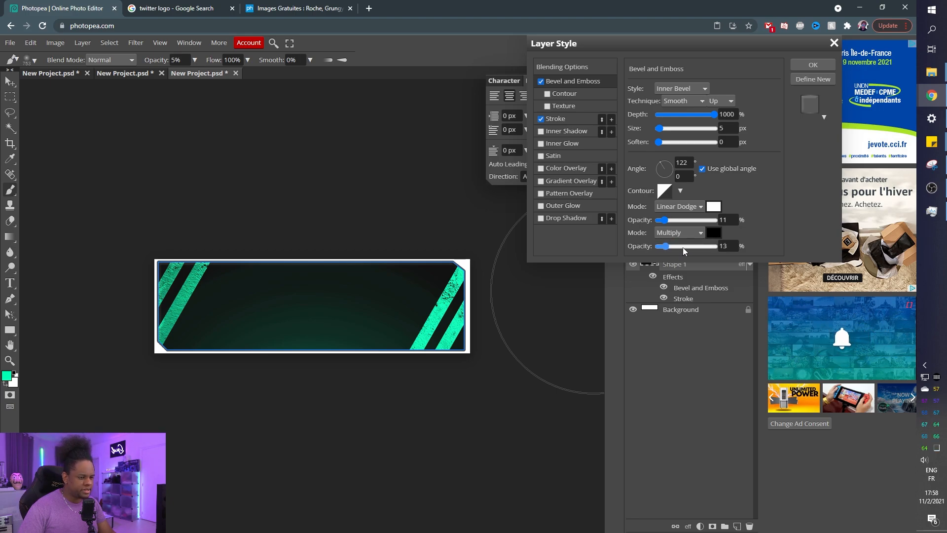
{"action": "left_click", "coordinate": [683, 246]}
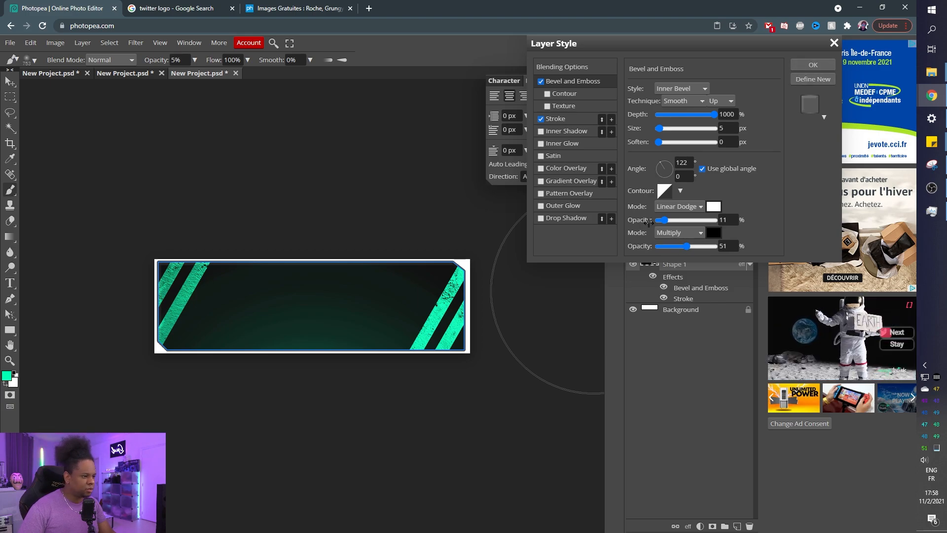
{"action": "left_click_drag", "start_coordinate": [665, 221], "coordinate": [661, 220]}
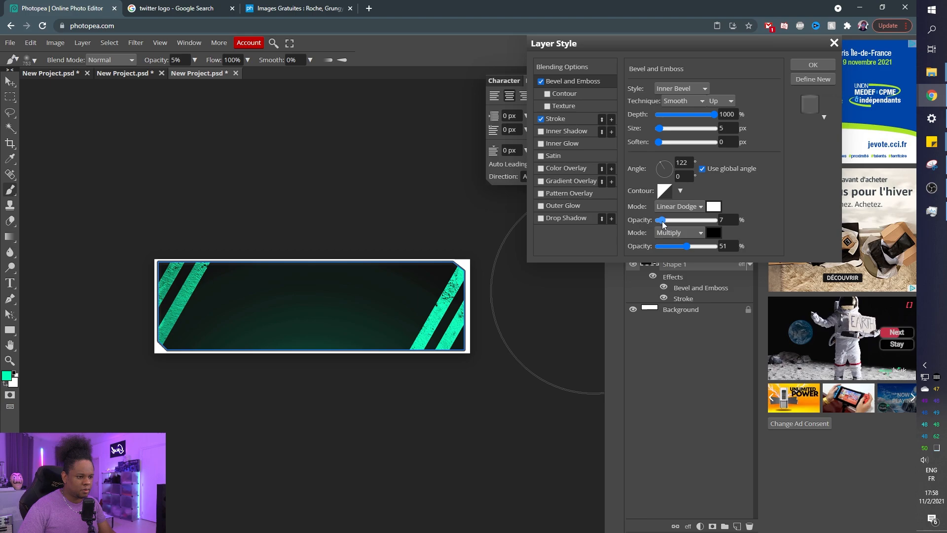
{"action": "left_click", "coordinate": [802, 65]}
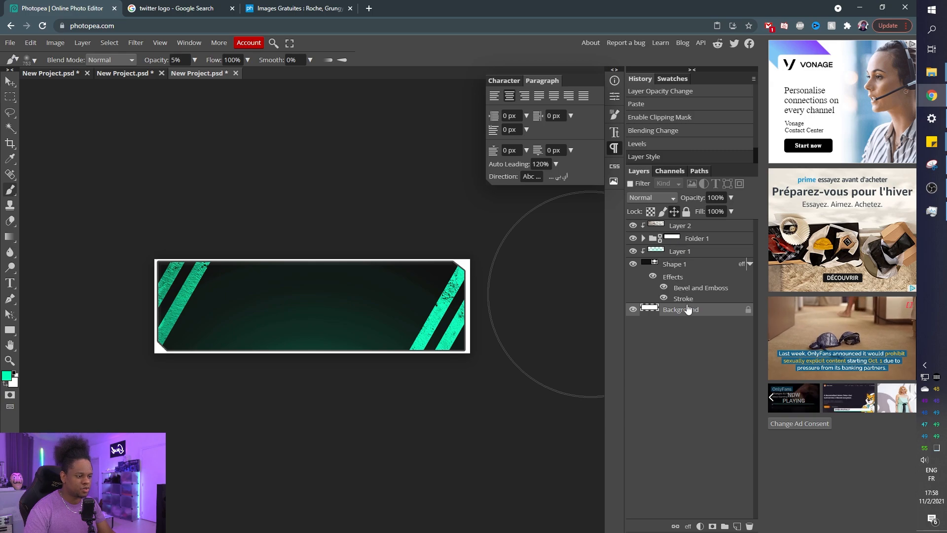
Step: Paste the wall texture directly above the turquoise glow layer and shift it over the banner
{"action": "left_click", "coordinate": [681, 266]}
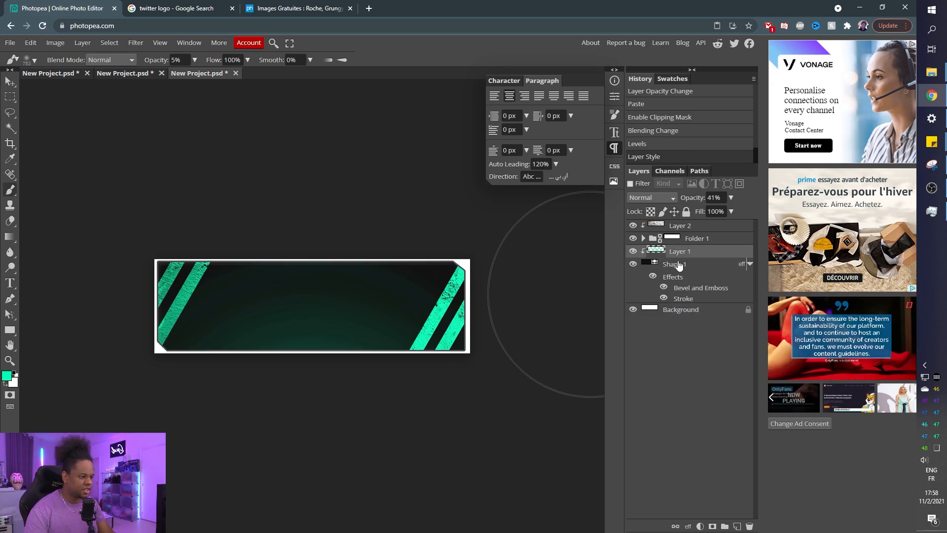
{"action": "left_click", "coordinate": [680, 251]}
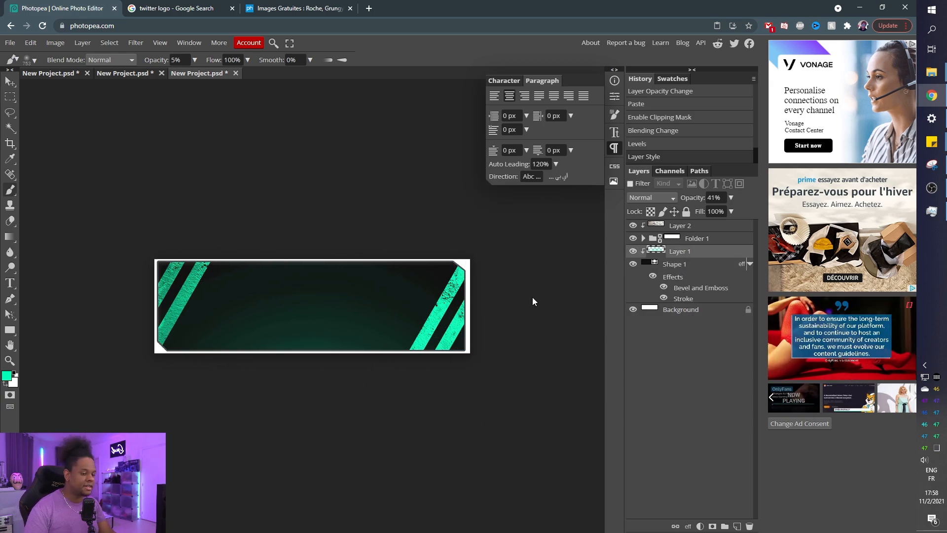
{"action": "key", "text": "ctrl+v"}
{"action": "key", "text": "v"}
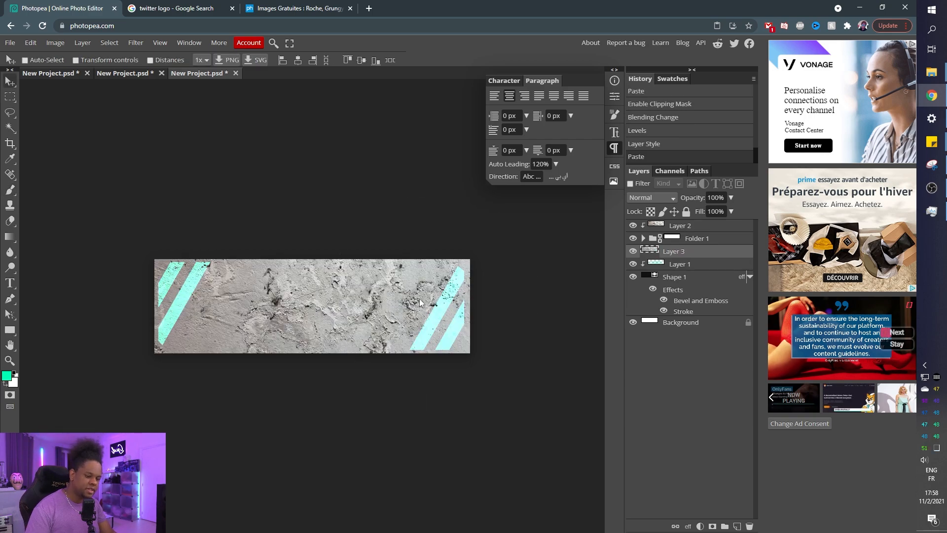
{"action": "mouse_move", "coordinate": [210, 231]}
{"action": "left_mouse_down"}
{"action": "mouse_move", "coordinate": [196, 202]}
{"action": "mouse_move", "coordinate": [222, 232]}
{"action": "mouse_move", "coordinate": [215, 227]}
{"action": "left_mouse_up"}
Step: Try the Overlay, Soft Light and Linear Dodge blend modes on the newly pasted wall texture
{"action": "left_click", "coordinate": [655, 198]}
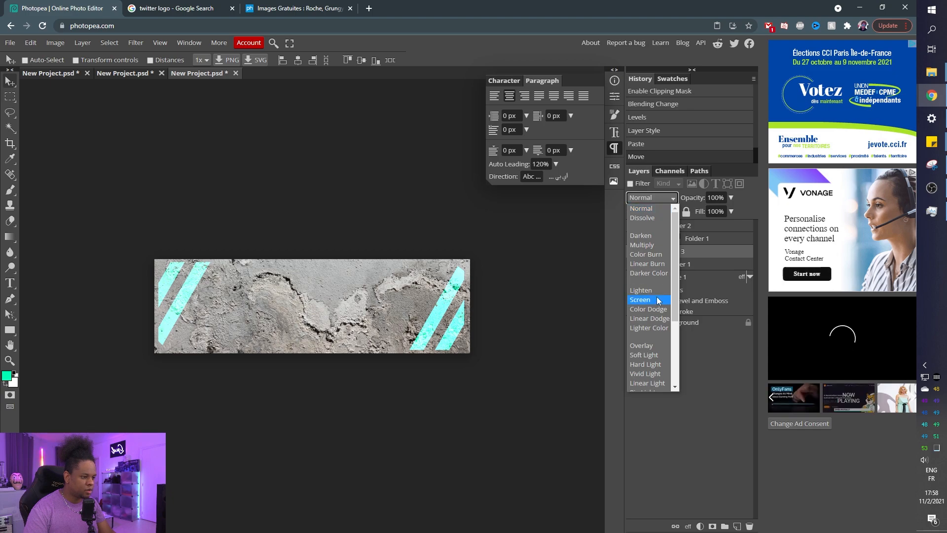
{"action": "left_click", "coordinate": [648, 347]}
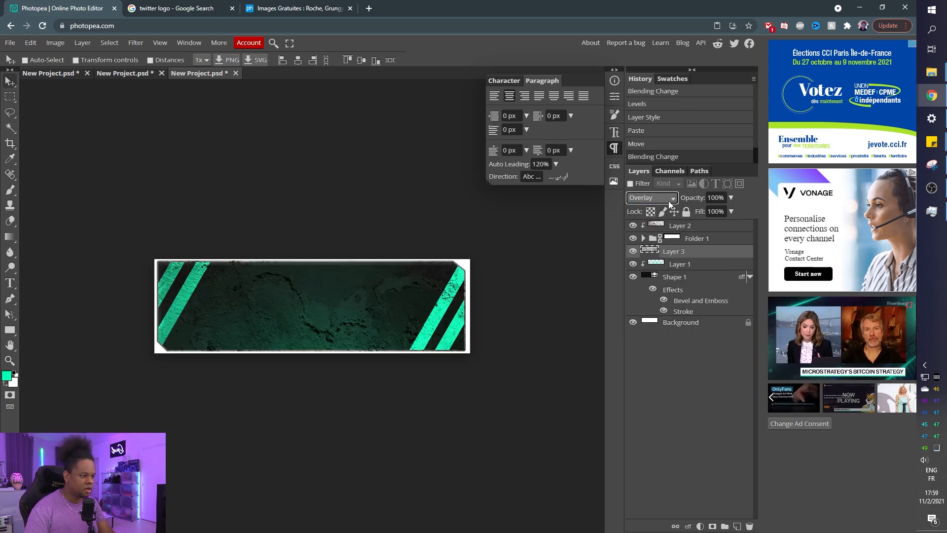
{"action": "left_click", "coordinate": [655, 197]}
{"action": "left_click", "coordinate": [643, 355]}
{"action": "left_click", "coordinate": [650, 198]}
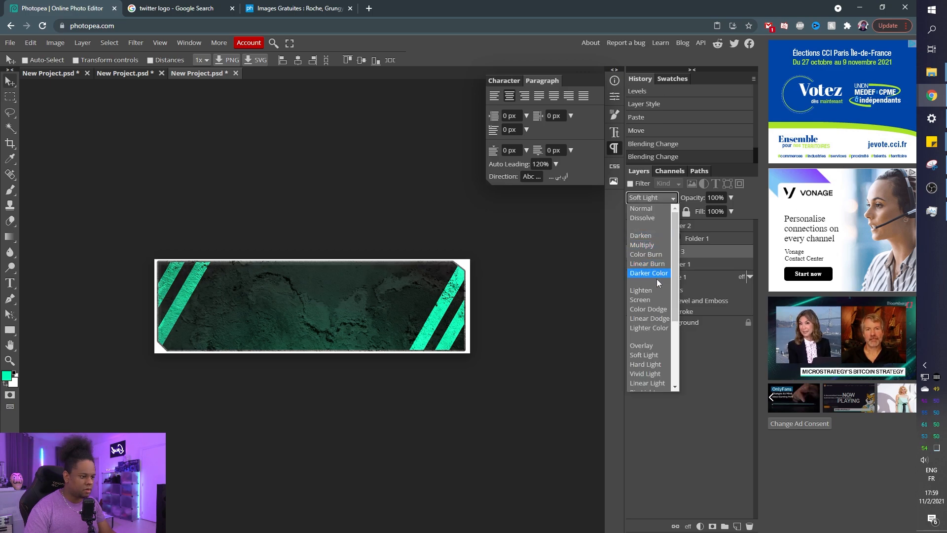
{"action": "left_click", "coordinate": [653, 319]}
Step: Blend the new wall texture using Linear Burn at 14% fill, clipped to the banner shape
{"action": "left_click", "coordinate": [650, 197]}
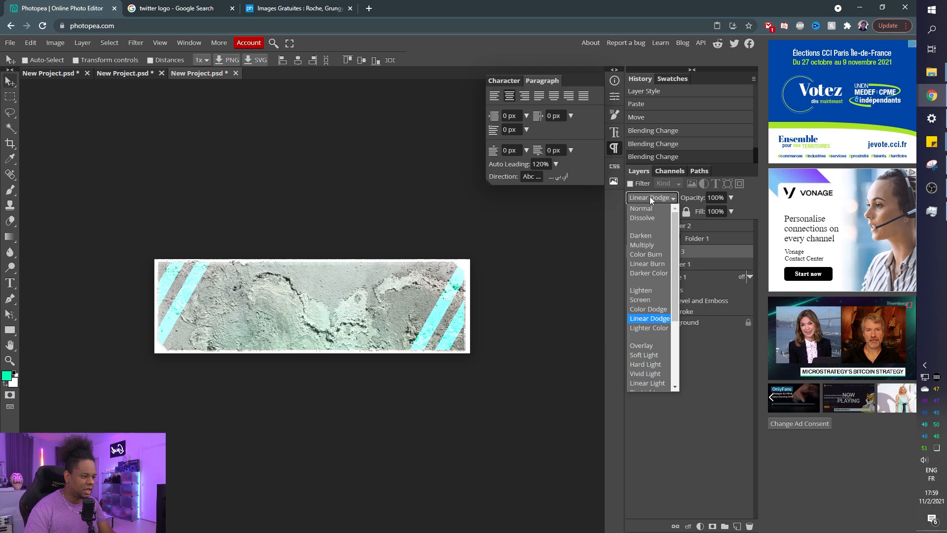
{"action": "left_click", "coordinate": [655, 265]}
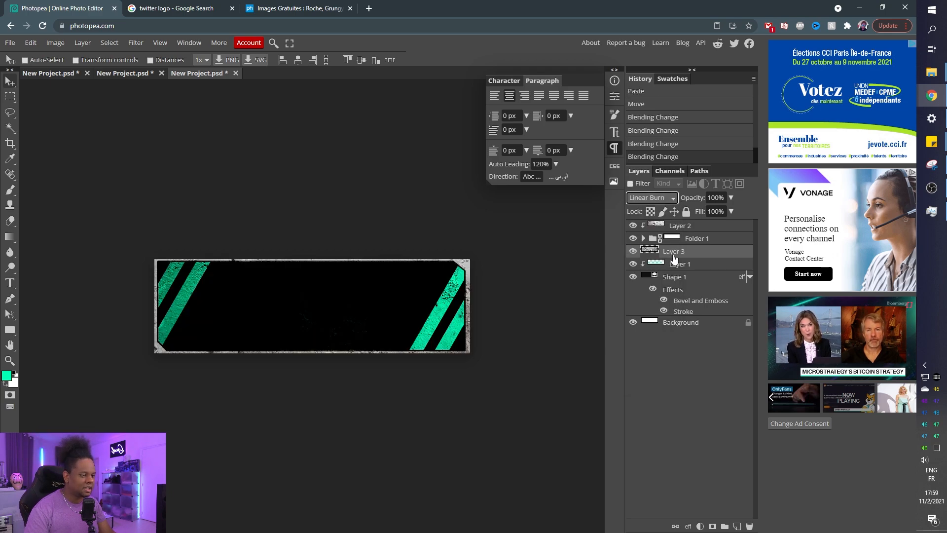
{"action": "left_click", "coordinate": [732, 212]}
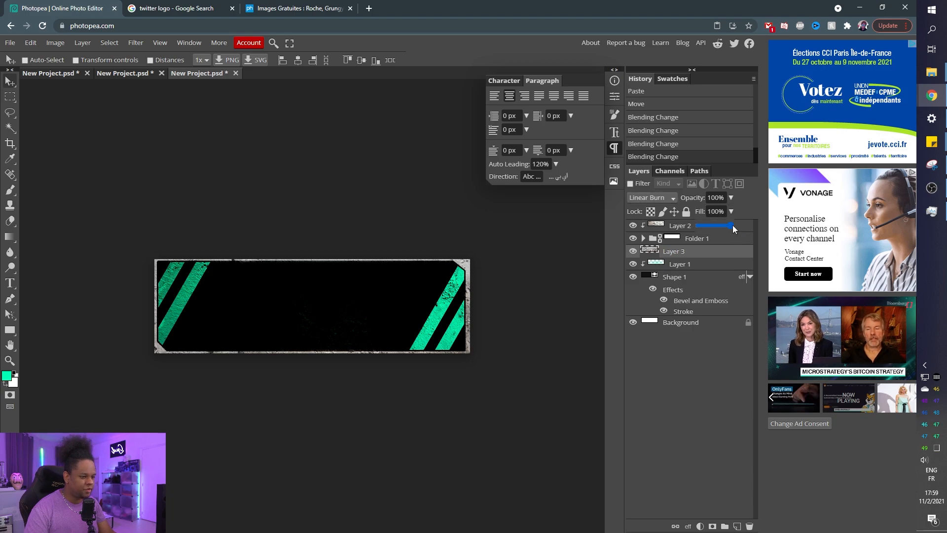
{"action": "left_click_drag", "start_coordinate": [732, 225], "coordinate": [705, 232]}
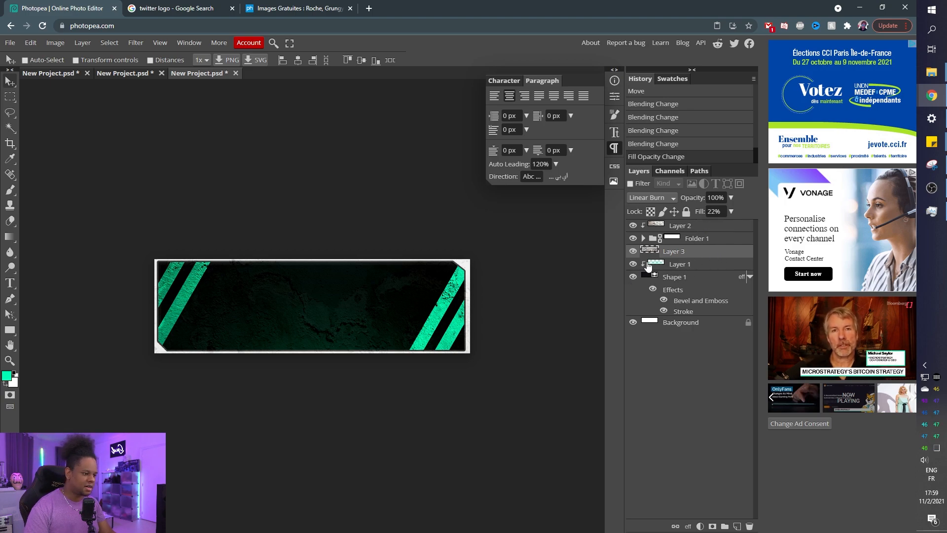
{"action": "left_click", "coordinate": [709, 256], "text": "alt"}
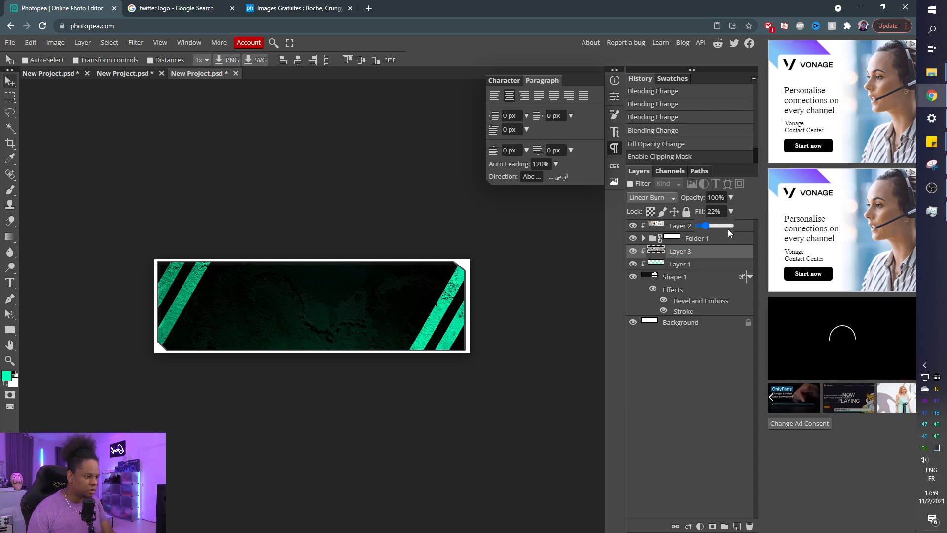
{"action": "left_click_drag", "start_coordinate": [706, 224], "coordinate": [704, 228]}
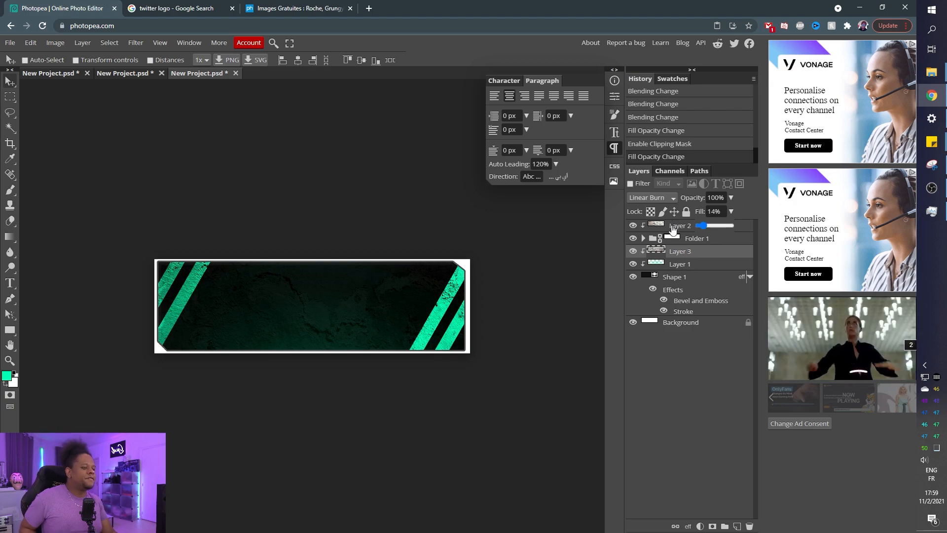
Step: Add the title text ABOUT above all other layers and position it in the middle of the banner
{"action": "left_click", "coordinate": [673, 227]}
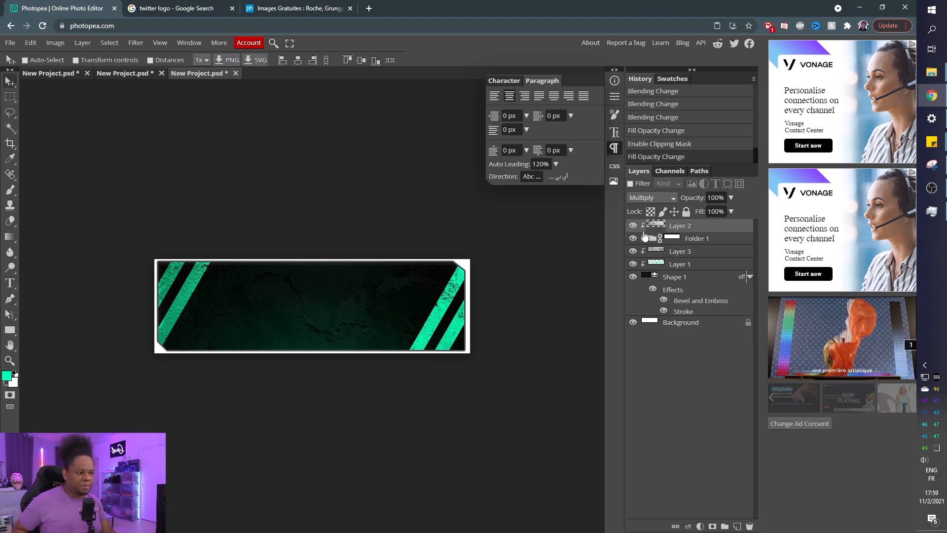
{"action": "left_click", "coordinate": [9, 282]}
{"action": "left_click", "coordinate": [258, 328]}
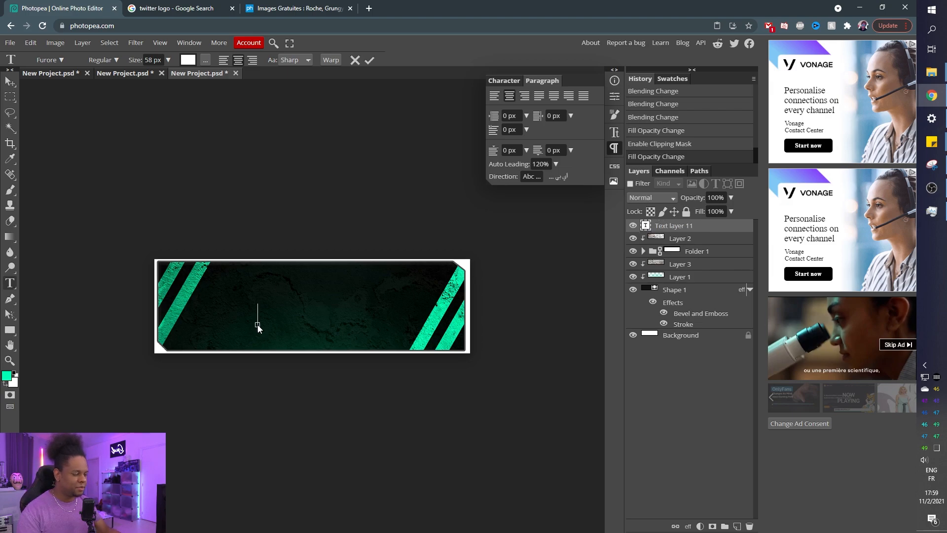
{"action": "type", "text": "ABOUT"}
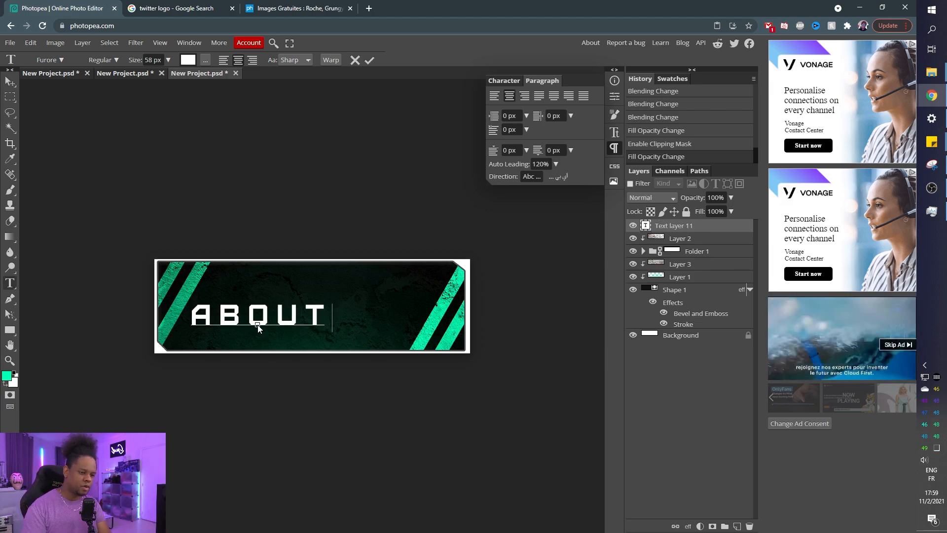
{"action": "left_click_drag", "start_coordinate": [274, 258], "coordinate": [319, 254]}
{"action": "key", "text": "ctrl"}
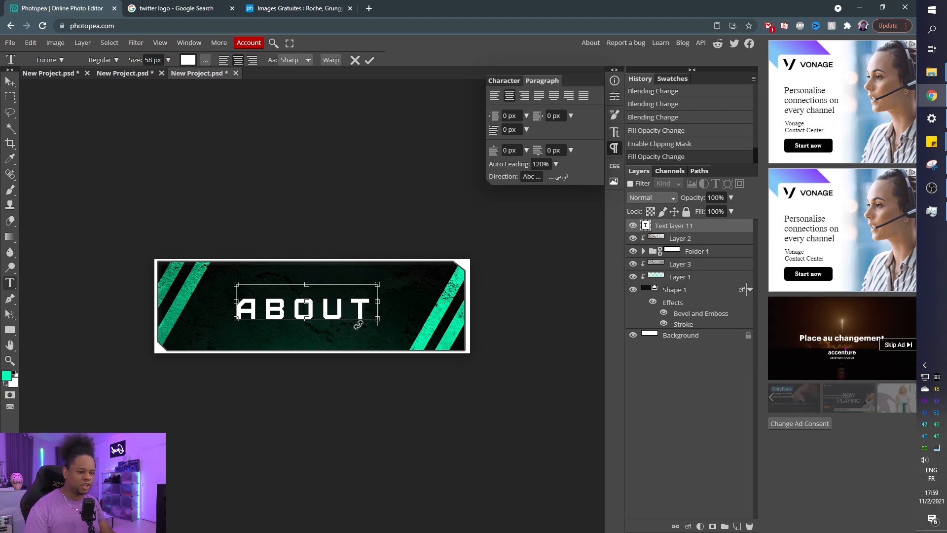
Step: Change the ABOUT title's font to Major Snafu and commit the text
{"action": "key", "text": "ctrl+a"}
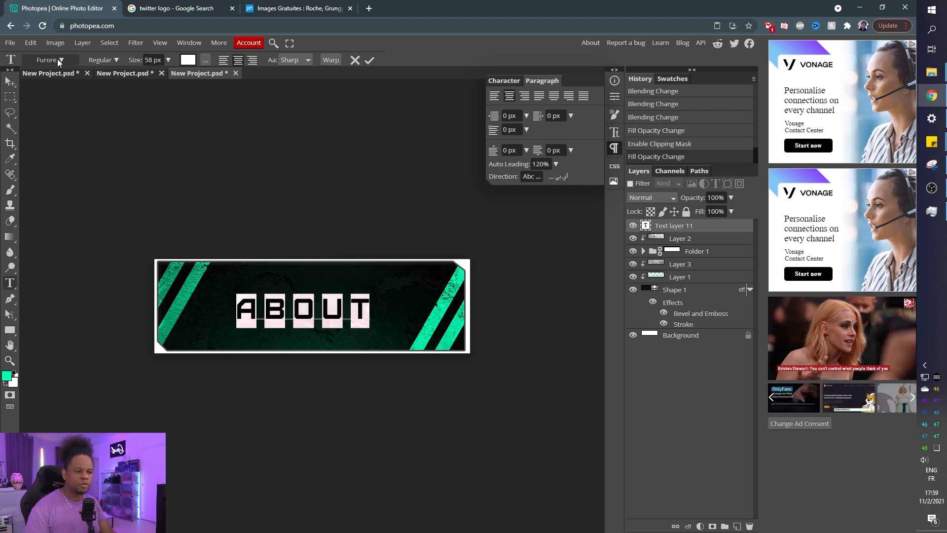
{"action": "left_click", "coordinate": [58, 60]}
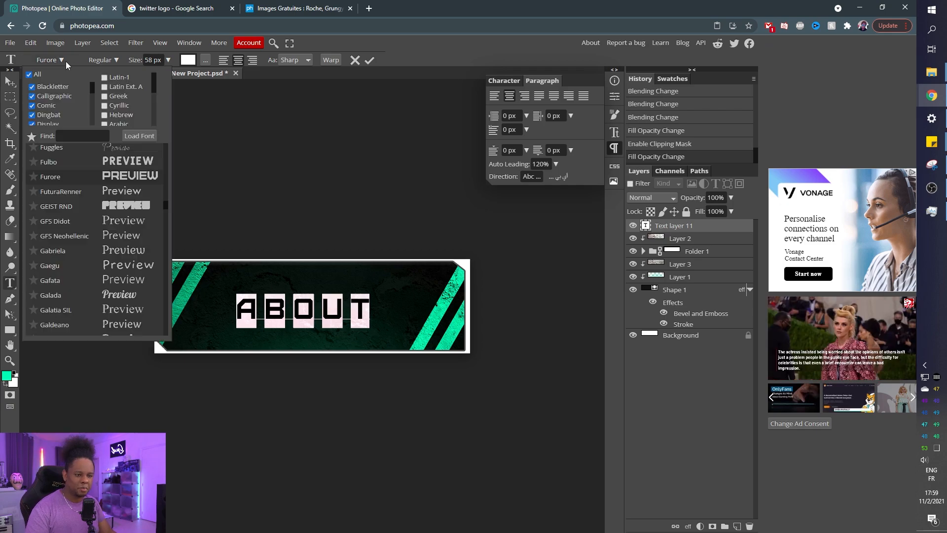
{"action": "scroll", "coordinate": [58, 226], "scroll_direction": "down", "scroll_amount": 5}
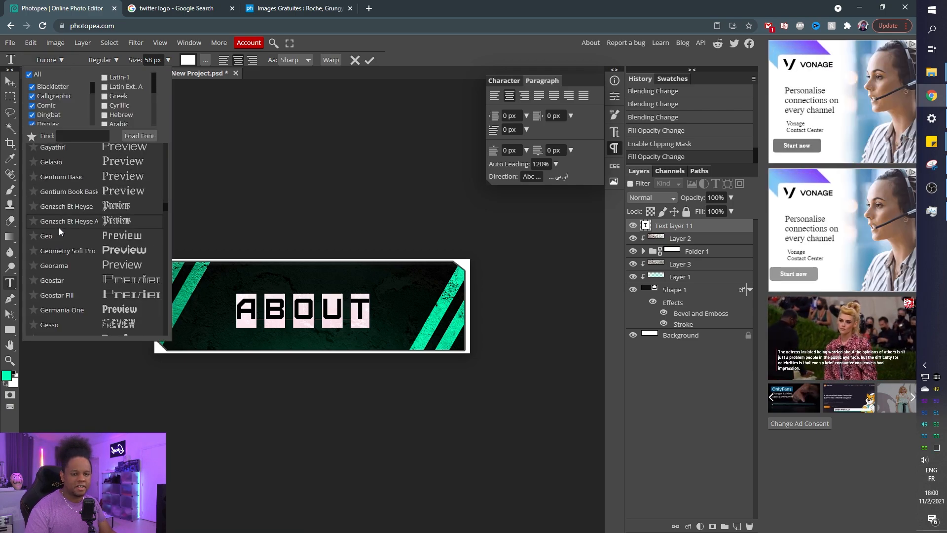
{"action": "scroll", "coordinate": [58, 227], "scroll_direction": "down", "scroll_amount": 8}
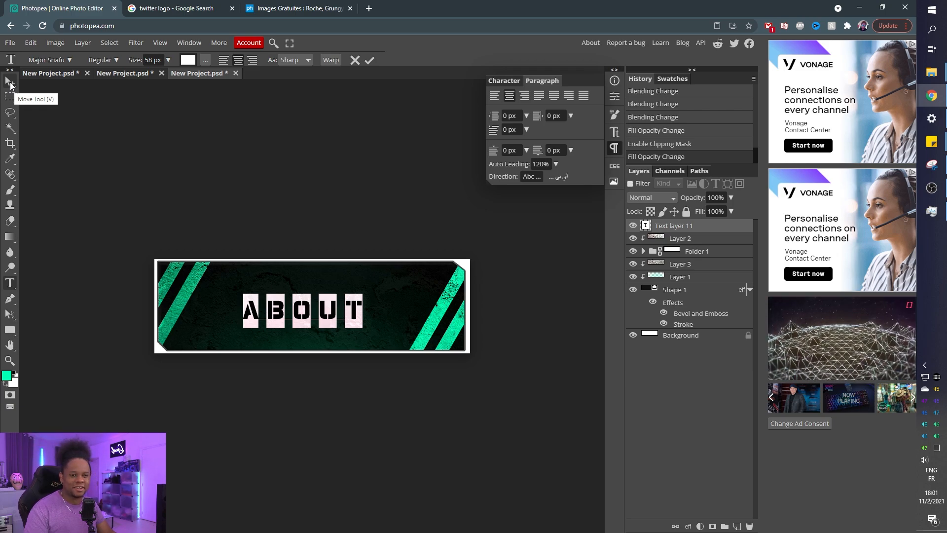
{"action": "left_click", "coordinate": [10, 84]}
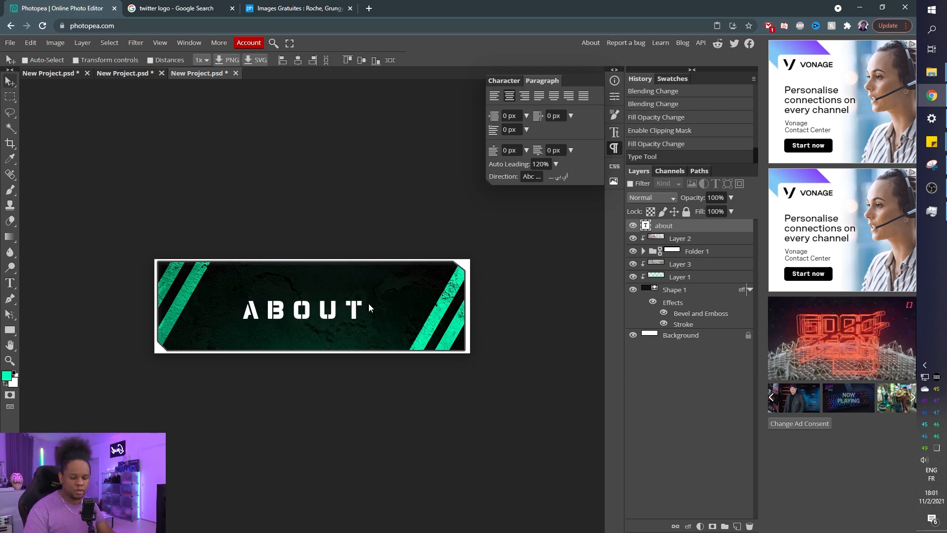
Step: Scale the ABOUT title up proportionally to a font size of about 69 px
{"action": "key", "text": "ctrl+t"}
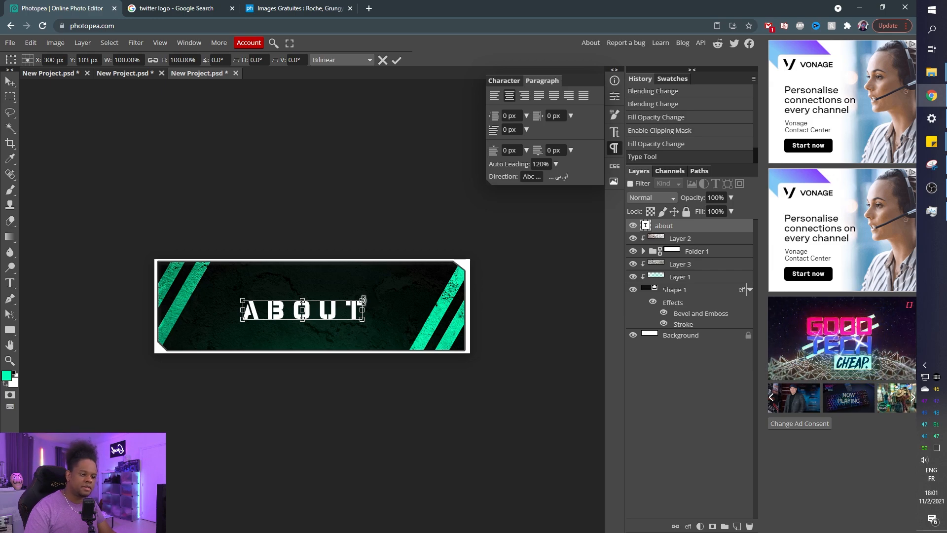
{"action": "left_click_drag", "start_coordinate": [362, 300], "coordinate": [385, 297]}
{"action": "key", "text": "Return"}
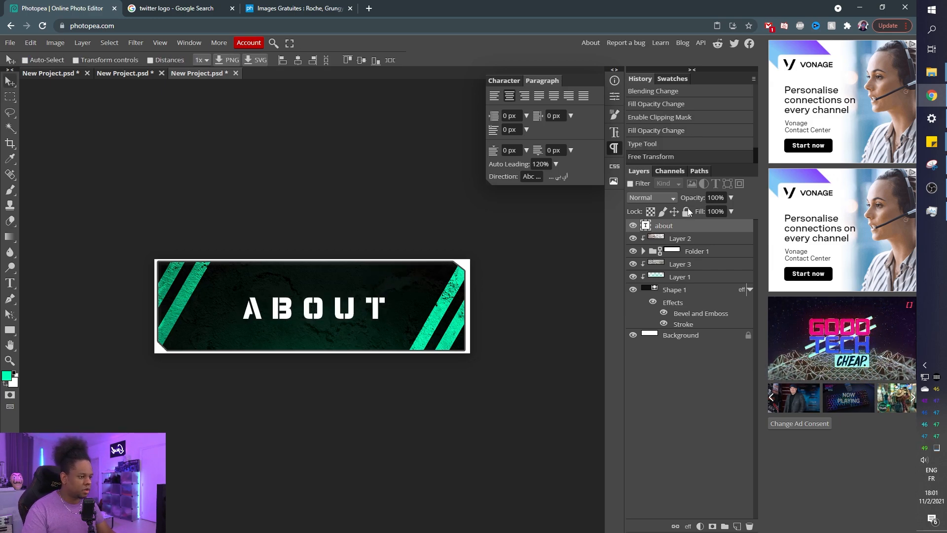
Step: Replace the title text with COMMANDS and shift it slightly up and left between the stripes
{"action": "double_click", "coordinate": [645, 228]}
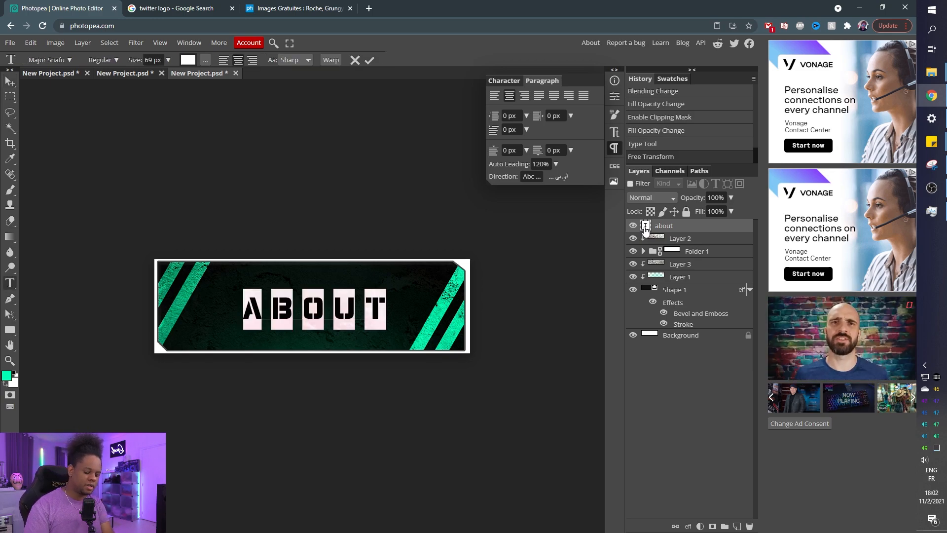
{"action": "type", "text": "commands"}
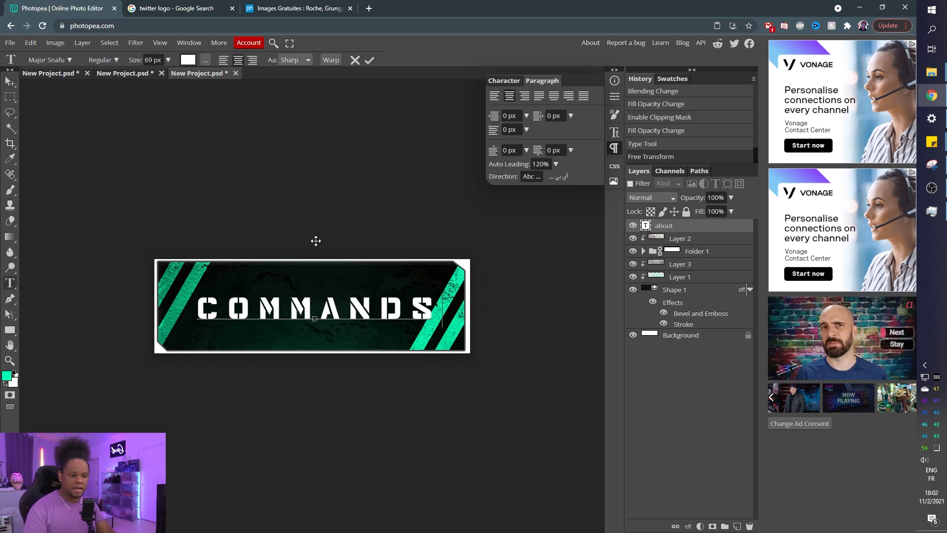
{"action": "left_click_drag", "start_coordinate": [319, 234], "coordinate": [308, 230]}
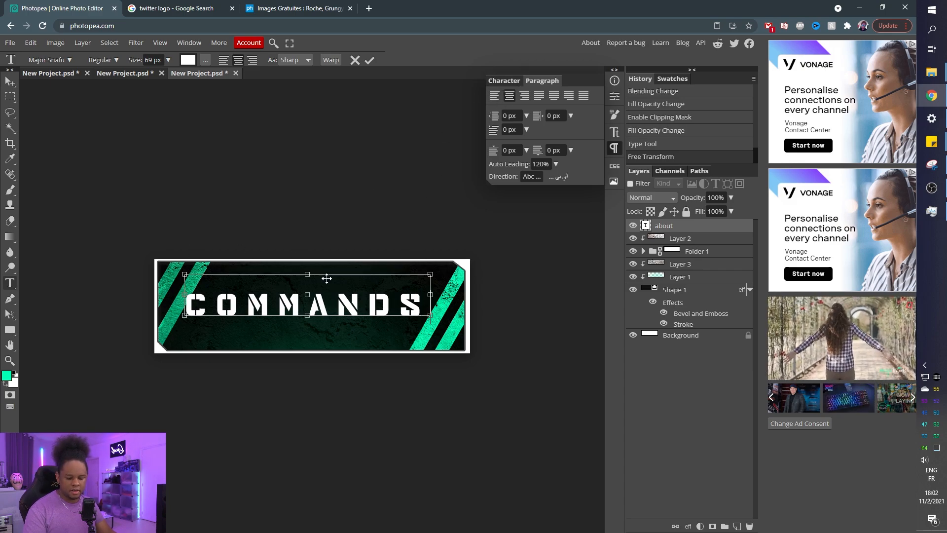
Step: Replace the banner's title text COMMANDS with DONATE and shift it very slightly to the left
{"action": "key", "text": "shift+Left"}
{"action": "key", "text": "shift+Left"}
{"action": "key", "text": "shift+Left"}
{"action": "key", "text": "shift+Left"}
{"action": "key", "text": "shift+Left"}
{"action": "key", "text": "shift+Left"}
{"action": "key", "text": "shift+Left"}
{"action": "key", "text": "shift+Left"}
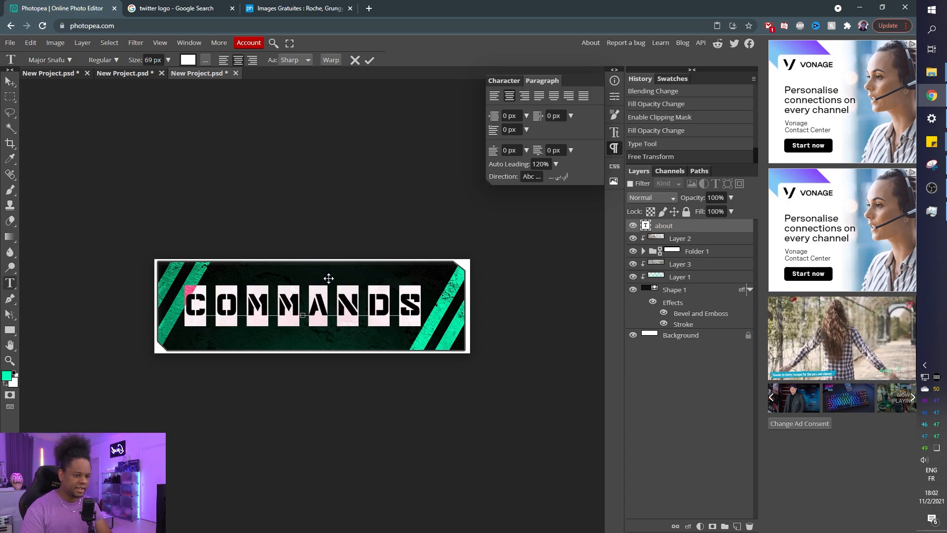
{"action": "type", "text": "DONATE"}
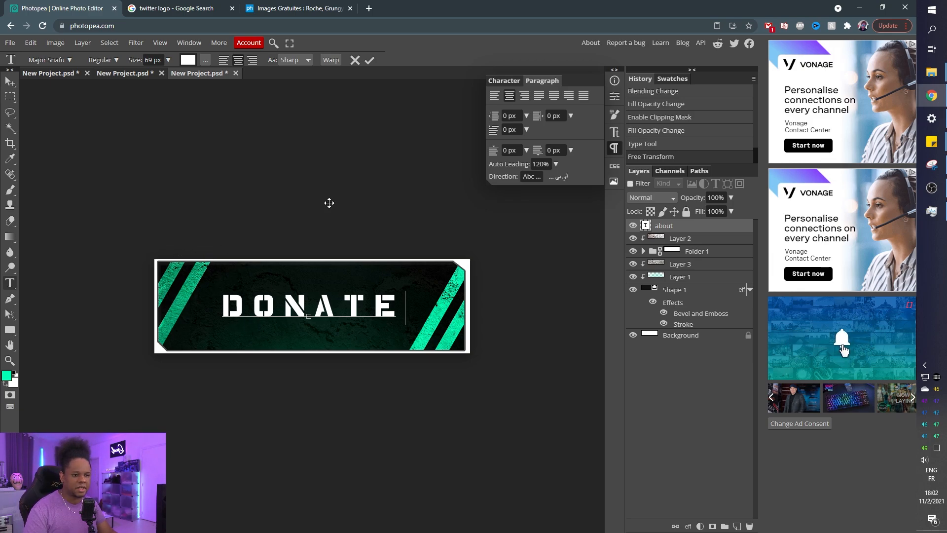
{"action": "left_click_drag", "start_coordinate": [329, 203], "coordinate": [327, 204]}
Step: Hide the Background layer and export the DONATE banner as a PNG file named 3
{"action": "left_click", "coordinate": [632, 335]}
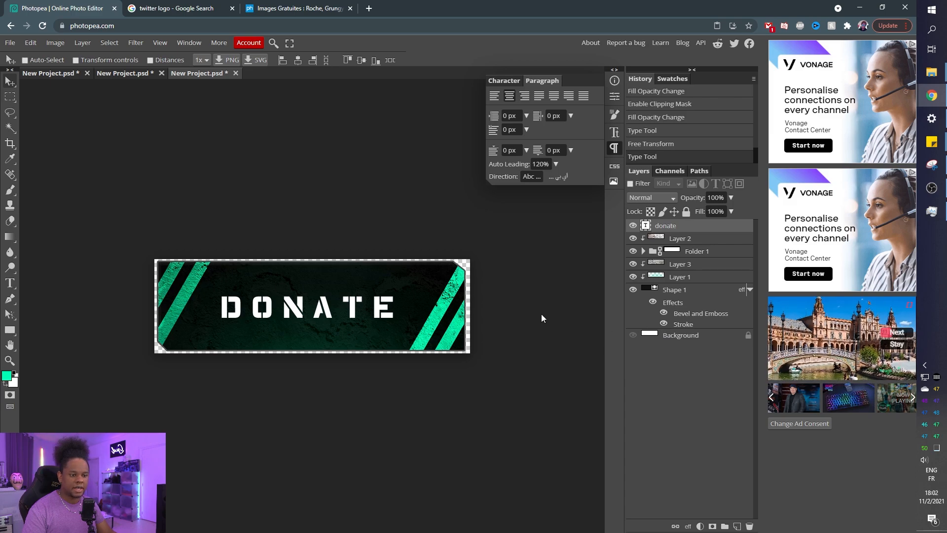
{"action": "left_click", "coordinate": [10, 42]}
{"action": "mouse_move", "coordinate": [47, 187]}
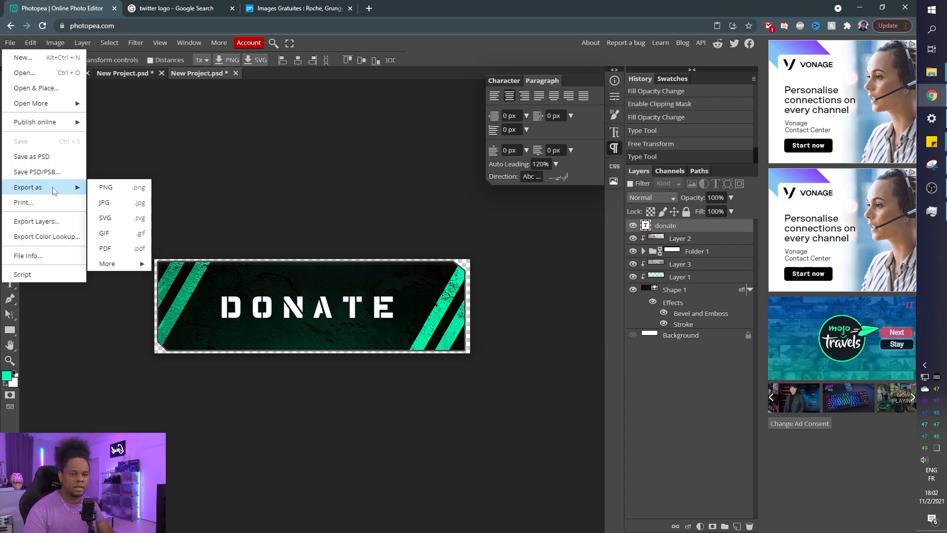
{"action": "left_click", "coordinate": [117, 192]}
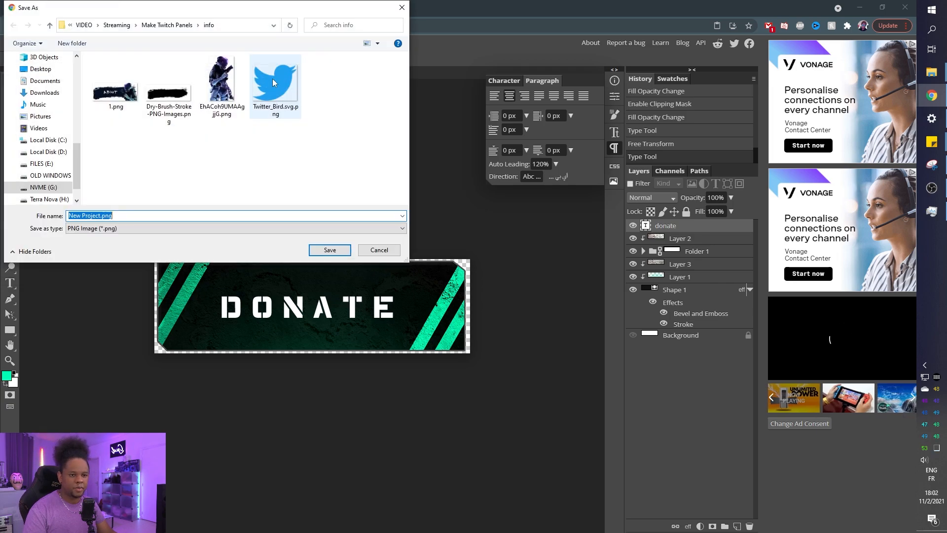
{"action": "type", "text": "2"}
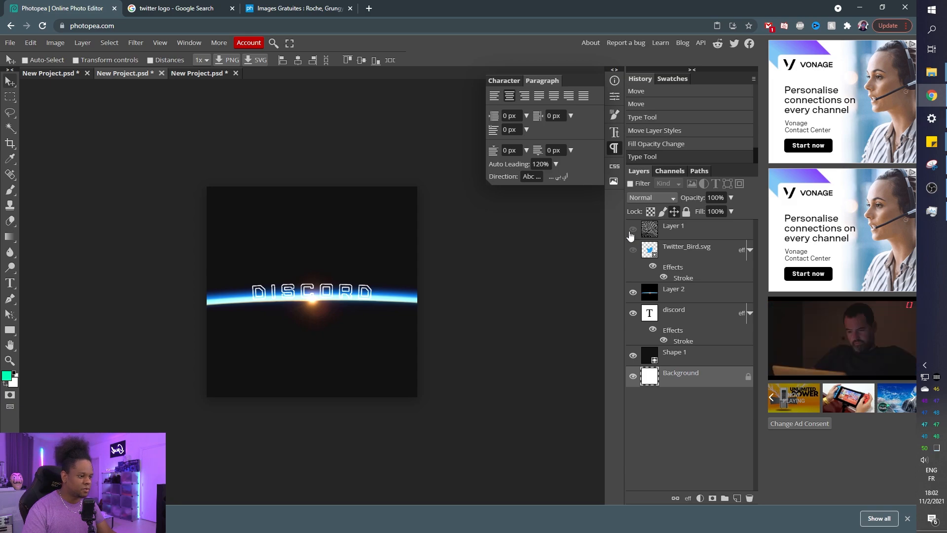
Step: Compare the DISCORD panel with and without the Layer 1 line pattern
{"action": "left_click", "coordinate": [632, 230]}
{"action": "left_click", "coordinate": [632, 232]}
{"action": "left_click", "coordinate": [631, 232]}
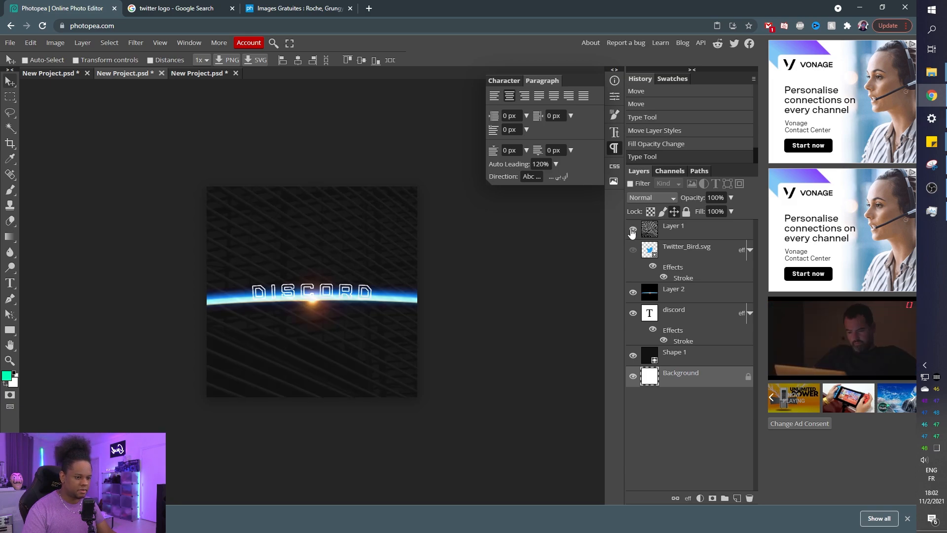
{"action": "left_click", "coordinate": [632, 231]}
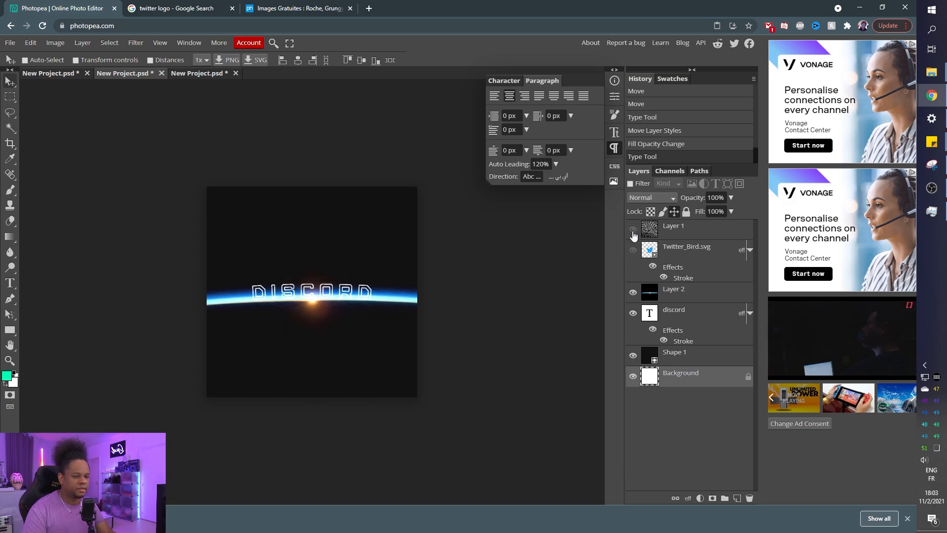
Step: Disable the discord text layer's effects and raise its fill opacity to 100%
{"action": "left_click", "coordinate": [652, 329]}
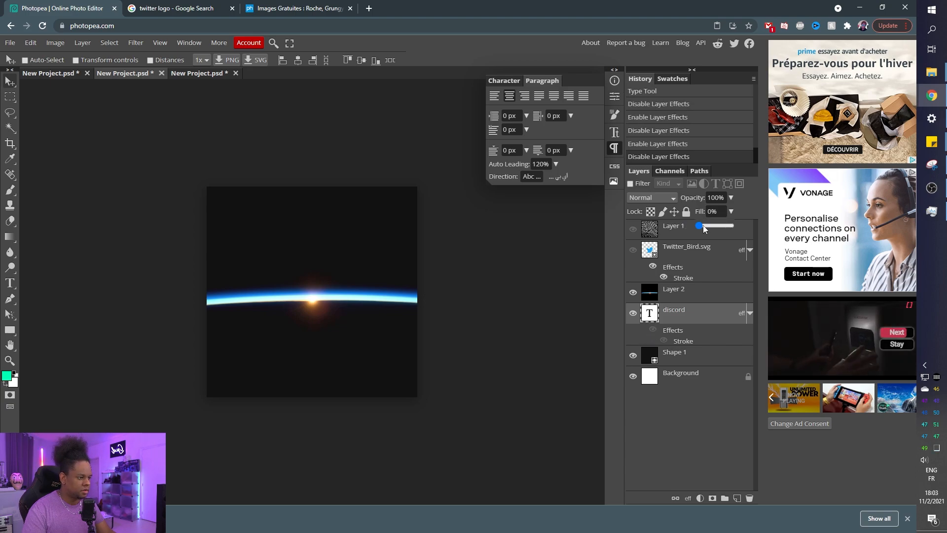
{"action": "left_click_drag", "start_coordinate": [701, 226], "coordinate": [758, 225]}
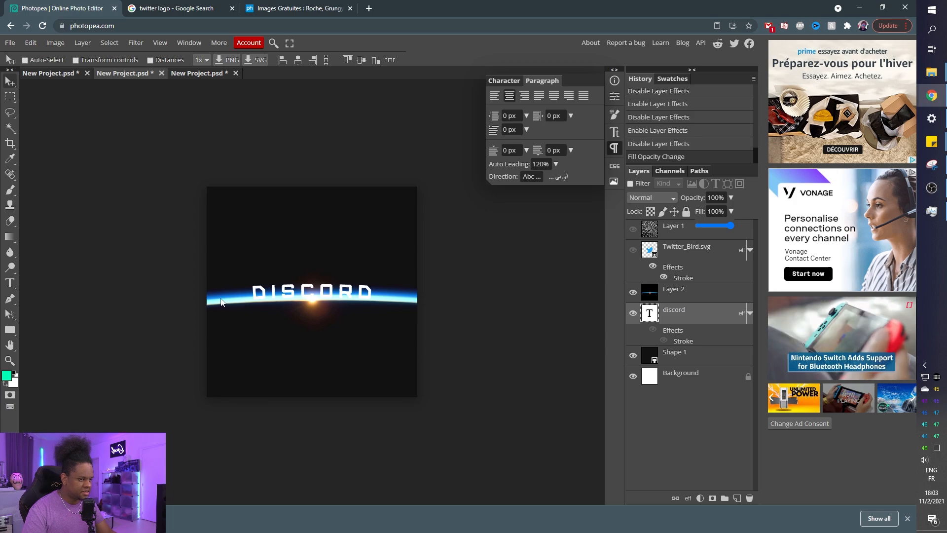
Step: Recolor the DISCORD text with the light blue sampled from the glowing arc and commit the text
{"action": "double_click", "coordinate": [649, 317]}
{"action": "left_click", "coordinate": [188, 61]}
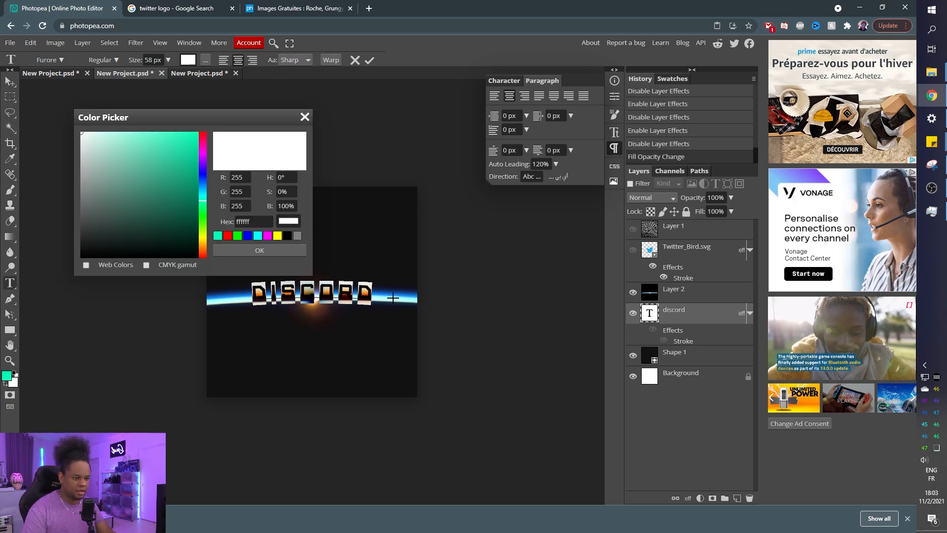
{"action": "left_click", "coordinate": [392, 297]}
{"action": "left_click", "coordinate": [259, 250]}
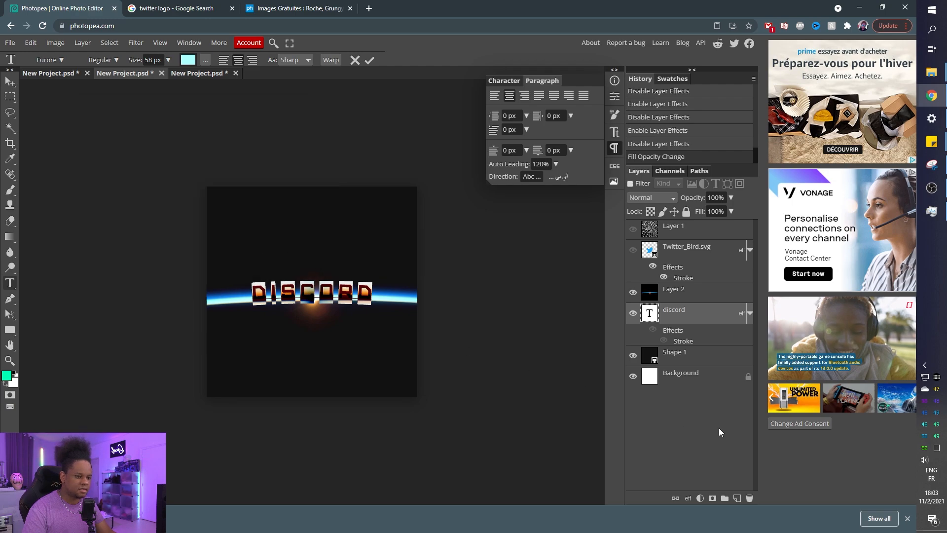
{"action": "left_click", "coordinate": [682, 377]}
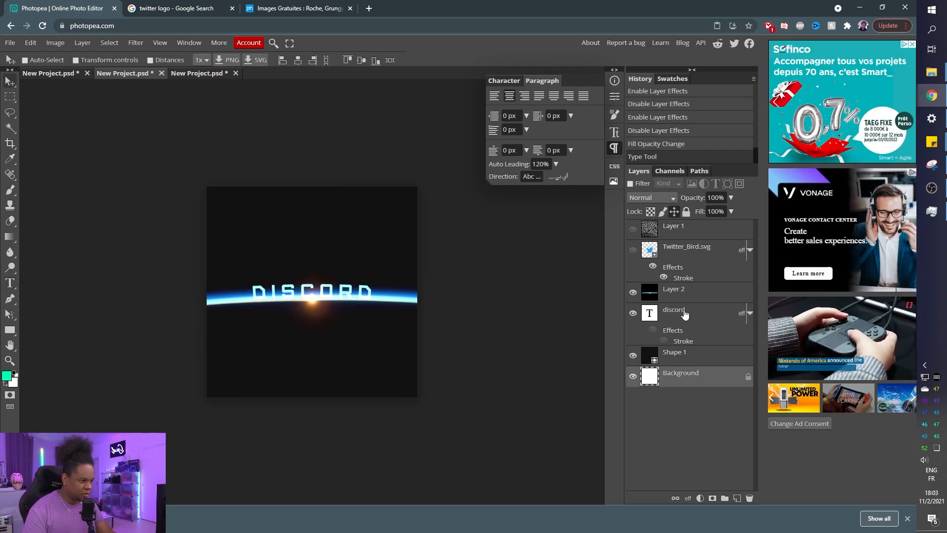
Step: Move the discord text layer above the glowing-arc layer and nudge the text up slightly
{"action": "left_click_drag", "start_coordinate": [682, 312], "coordinate": [684, 285]}
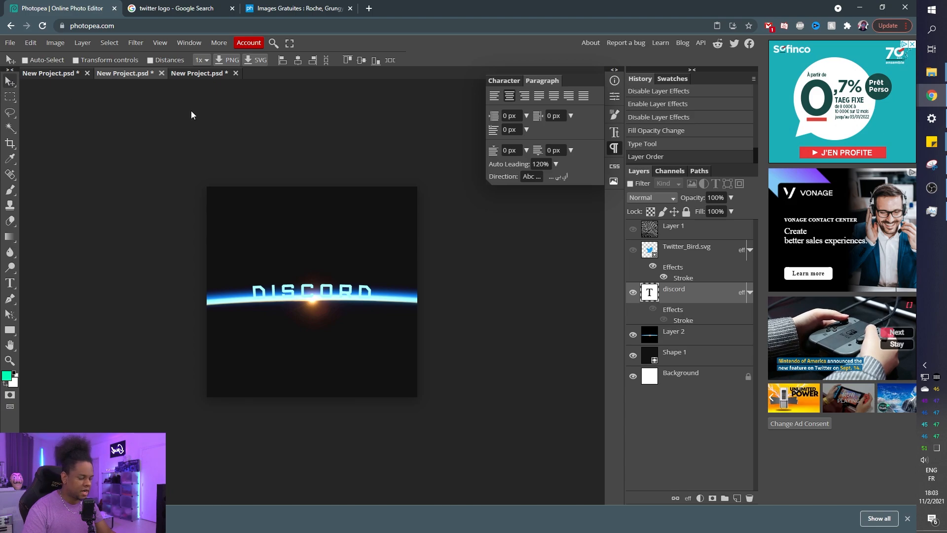
{"action": "key", "text": "Up"}
{"action": "key", "text": "Up"}
{"action": "key", "text": "Up"}
{"action": "key", "text": "Up"}
{"action": "key", "text": "Up"}
{"action": "key", "text": "Up"}
{"action": "key", "text": "Up"}
{"action": "key", "text": "Up"}
{"action": "key", "text": "Up"}
{"action": "key", "text": "Up"}
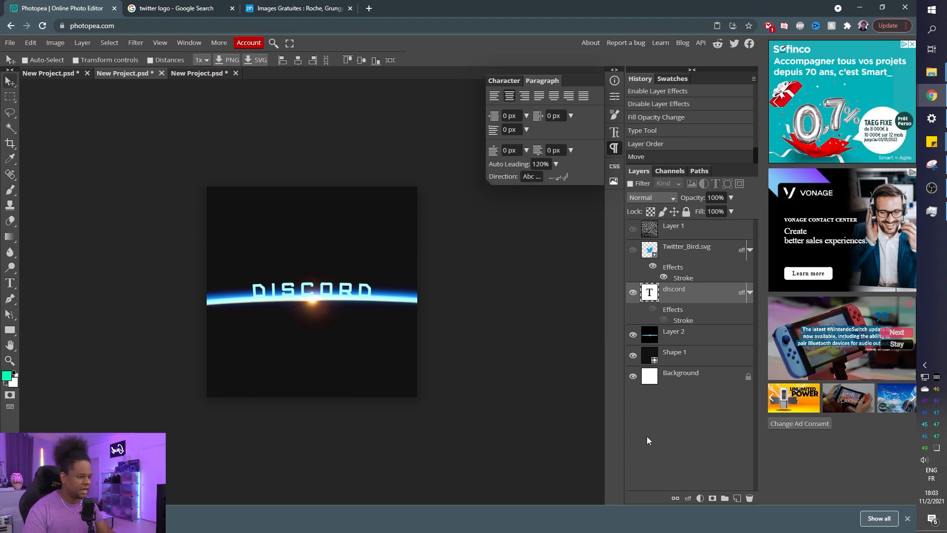
Step: Export the DISCORD panel as a 640 by 640 px PNG at 100% quality, named 2
{"action": "left_click", "coordinate": [10, 43]}
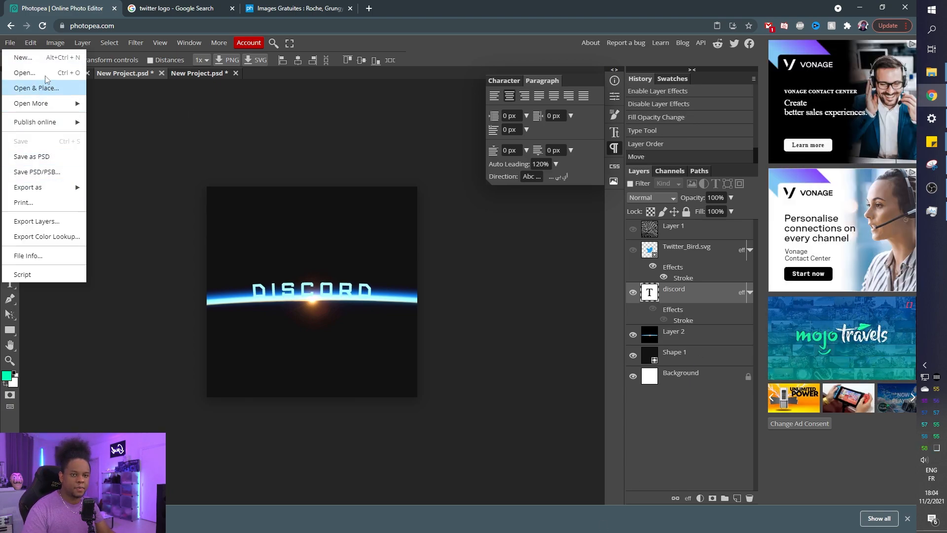
{"action": "mouse_move", "coordinate": [56, 189]}
{"action": "left_click", "coordinate": [106, 187]}
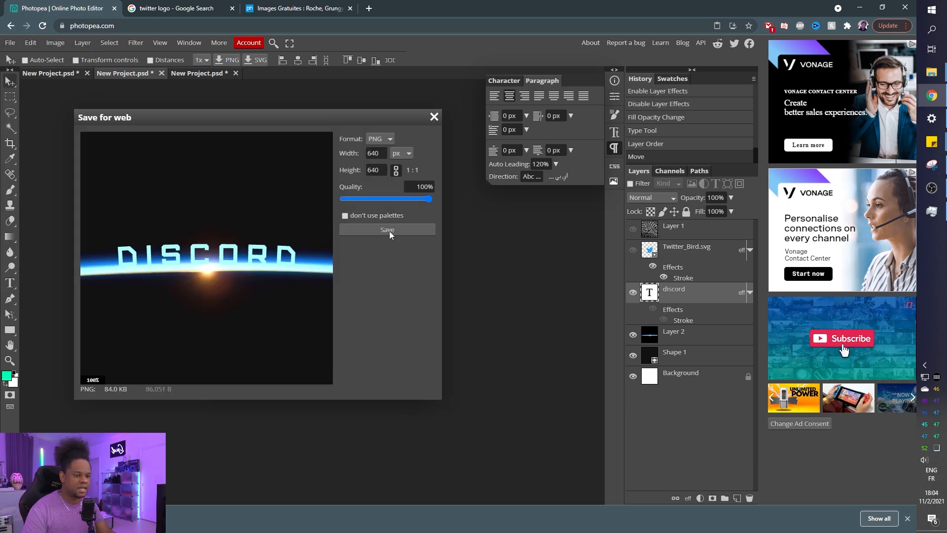
{"action": "left_click", "coordinate": [387, 230]}
{"action": "type", "text": "2"}
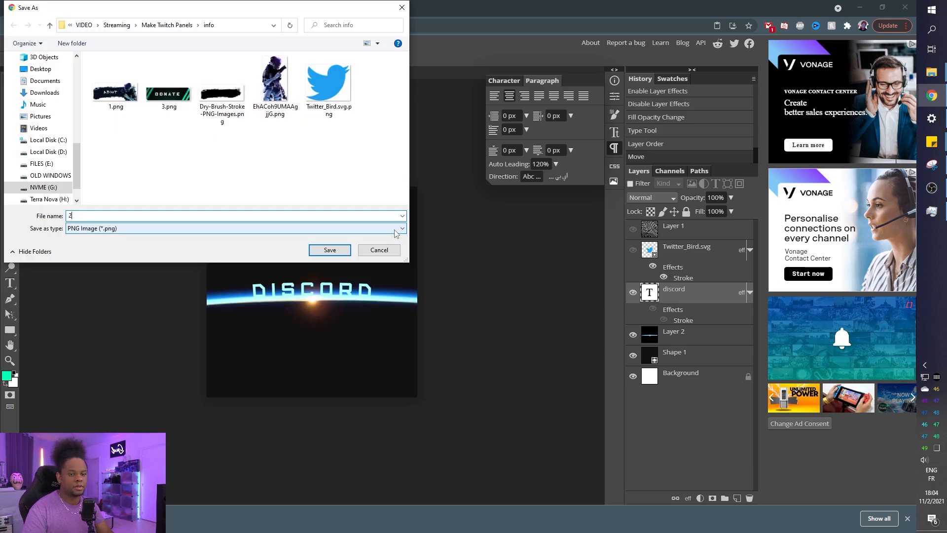
{"action": "key", "text": "Return"}
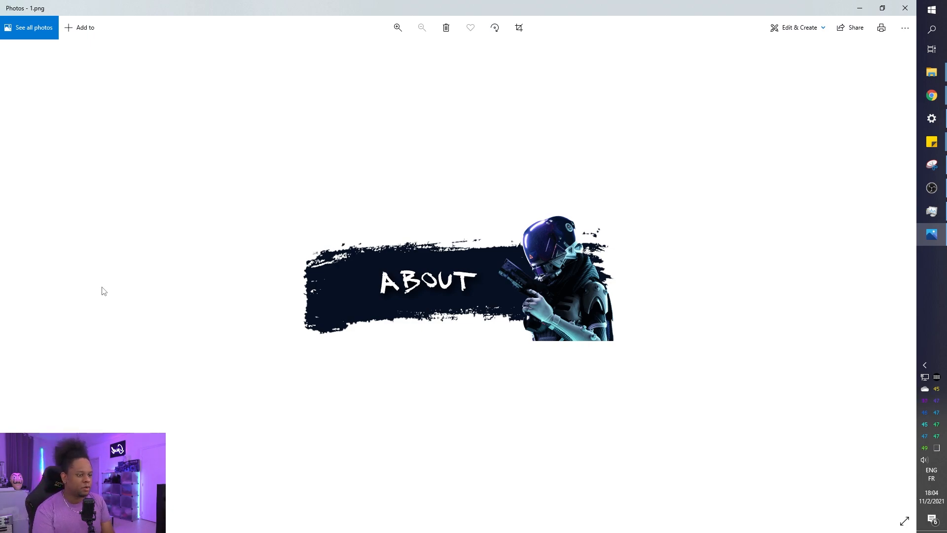
Step: View the exported panel images in Photos, return to Photopea and dismiss the browser's downloads bar
{"action": "key", "text": "Right"}
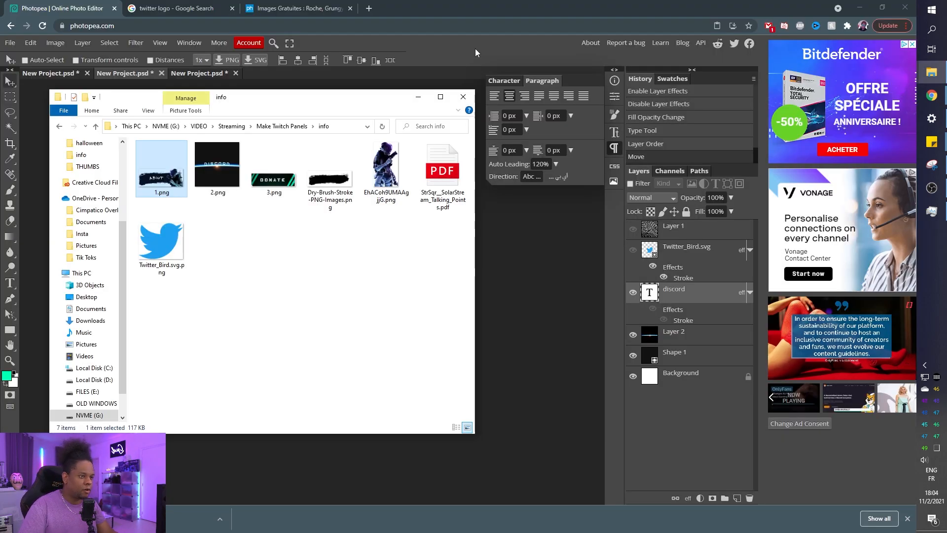
{"action": "left_click", "coordinate": [475, 48]}
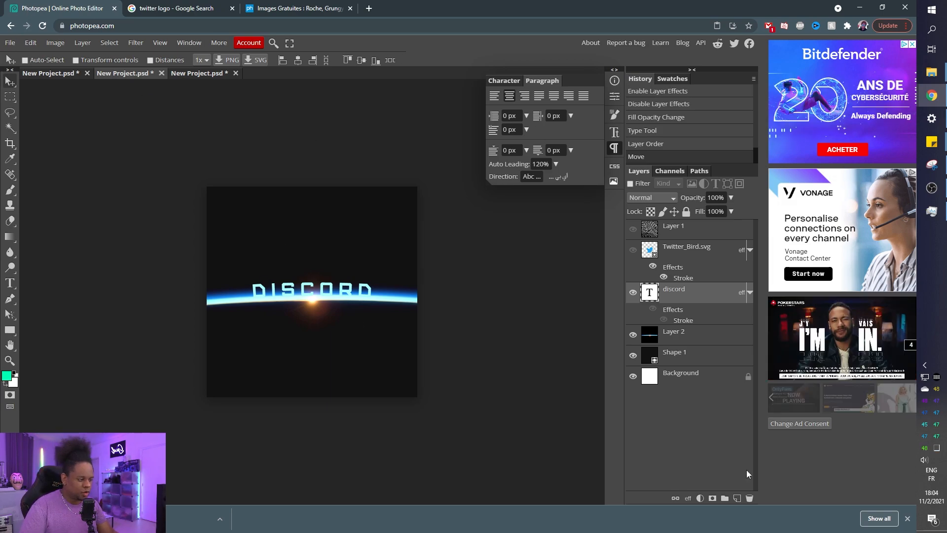
{"action": "left_click", "coordinate": [907, 518]}
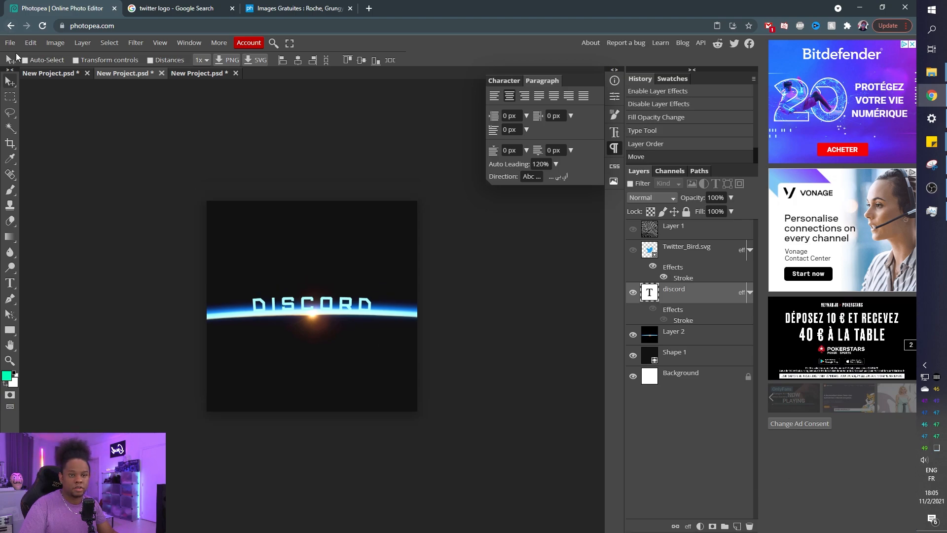
Step: Publish the brush-stroke ABOUT panel online as a PSD on Photopea.com and open the published copy
{"action": "left_click", "coordinate": [62, 75]}
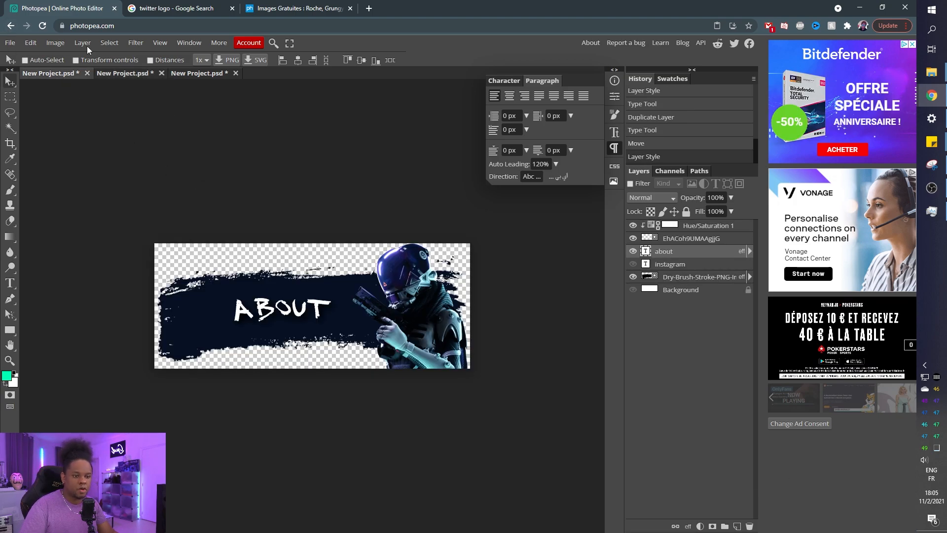
{"action": "left_click", "coordinate": [10, 25]}
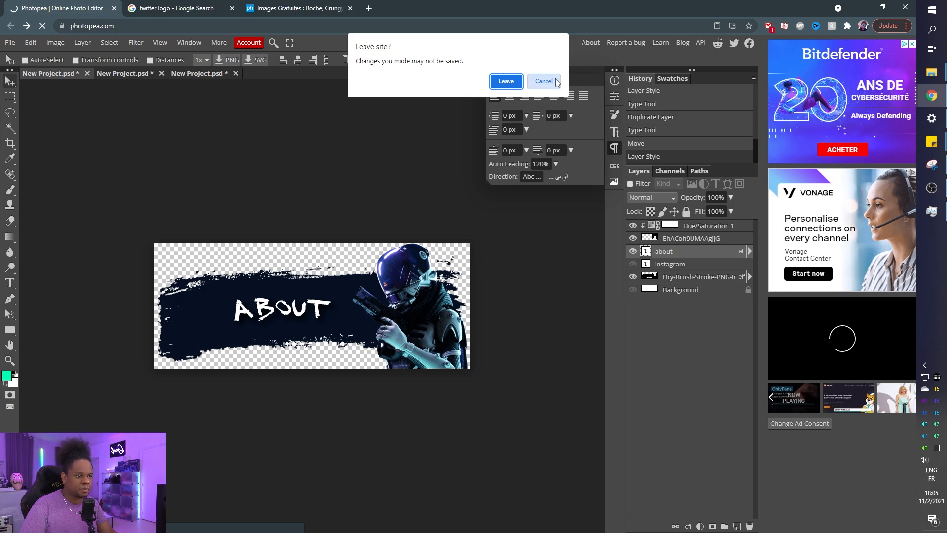
{"action": "left_click", "coordinate": [556, 82]}
{"action": "left_click", "coordinate": [9, 42]}
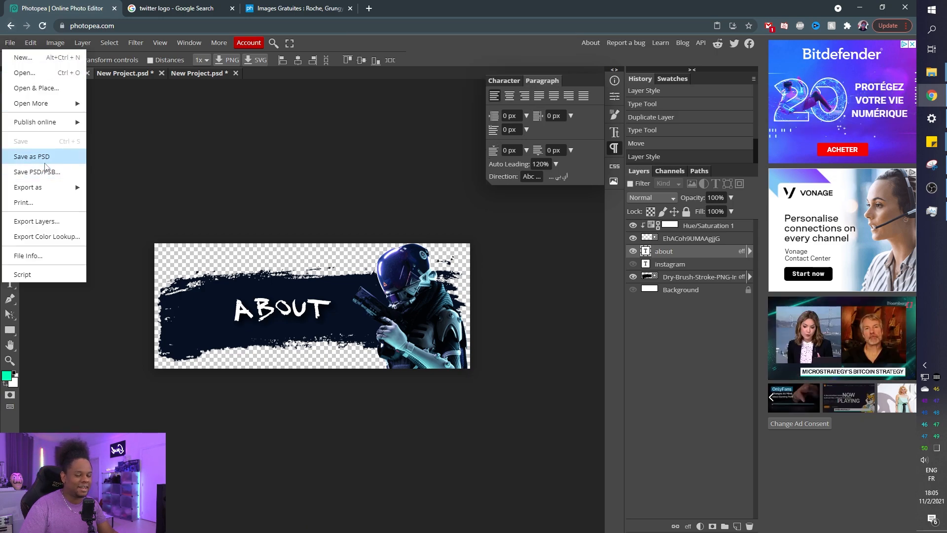
{"action": "mouse_move", "coordinate": [73, 126]}
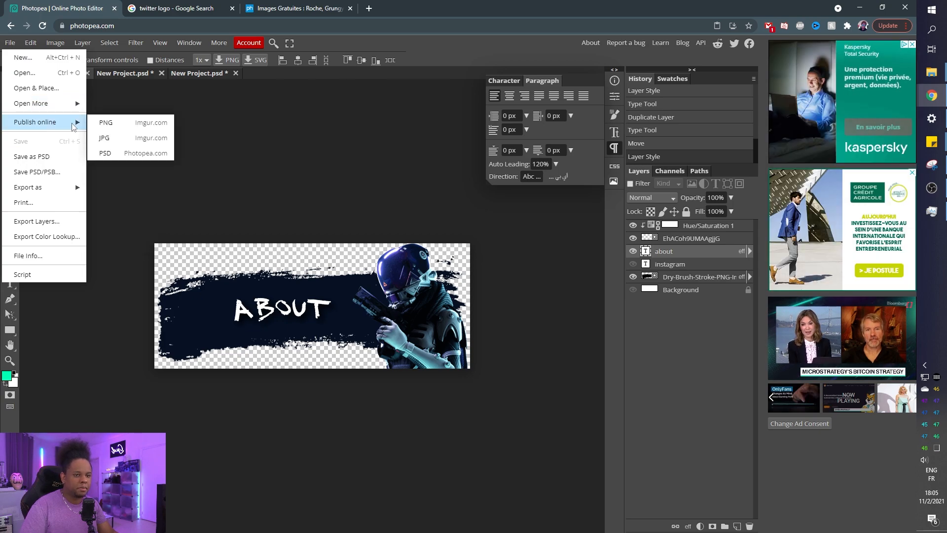
{"action": "left_click", "coordinate": [128, 154]}
{"action": "left_click", "coordinate": [495, 98]}
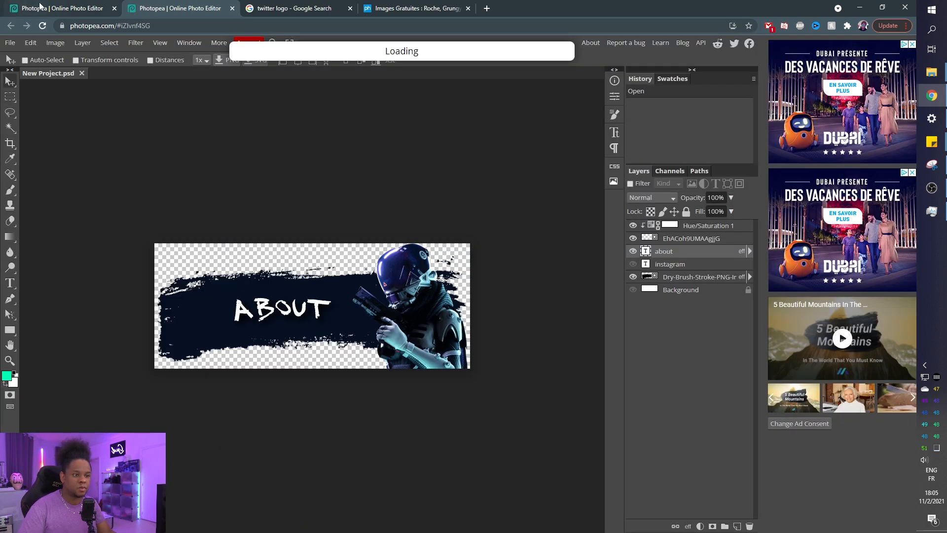
Step: Return to the original Photopea session and publish the DONATE banner online as a PSD
{"action": "left_click", "coordinate": [59, 8]}
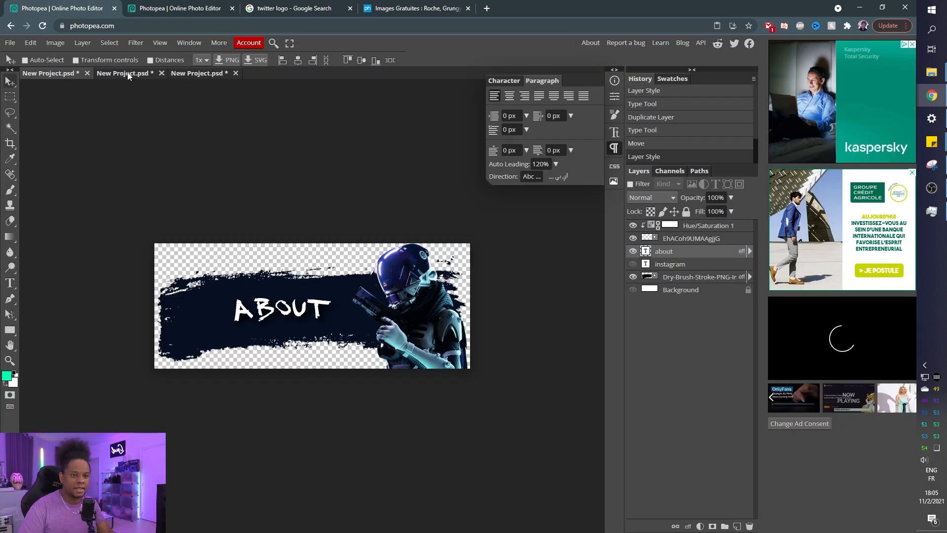
{"action": "left_click", "coordinate": [197, 73]}
{"action": "left_click", "coordinate": [10, 42]}
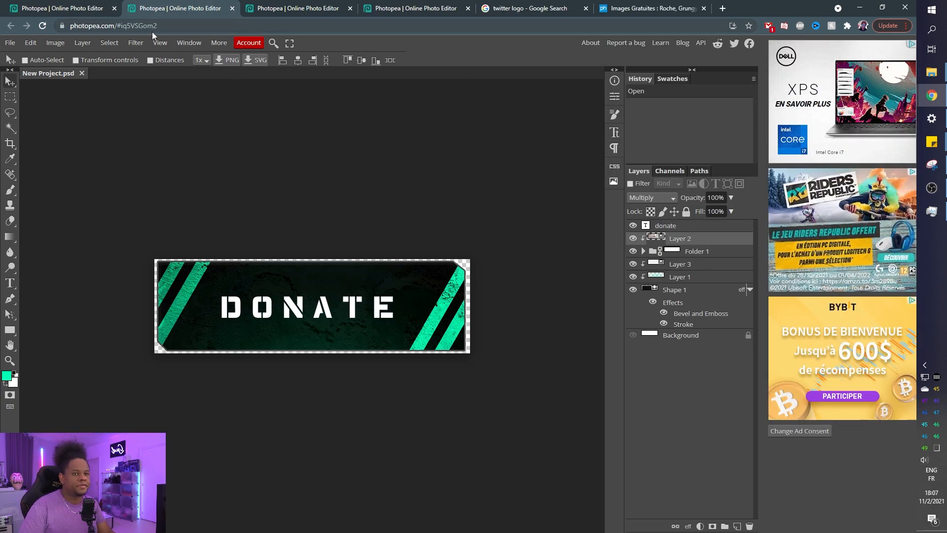
Step: Look through the published panel templates in their separate browser tabs, ending on the DONATE banner
{"action": "left_click", "coordinate": [306, 9]}
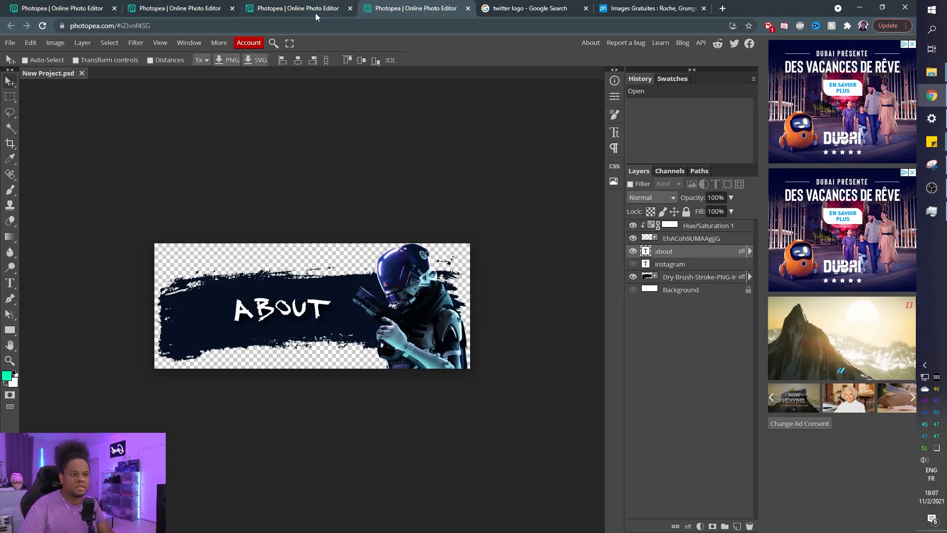
{"action": "left_click", "coordinate": [315, 13]}
{"action": "left_click", "coordinate": [173, 9]}
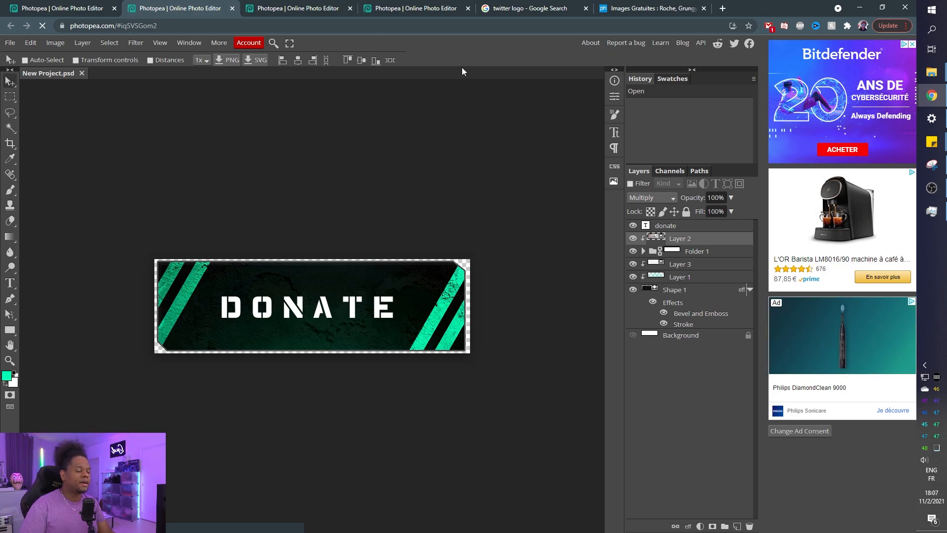